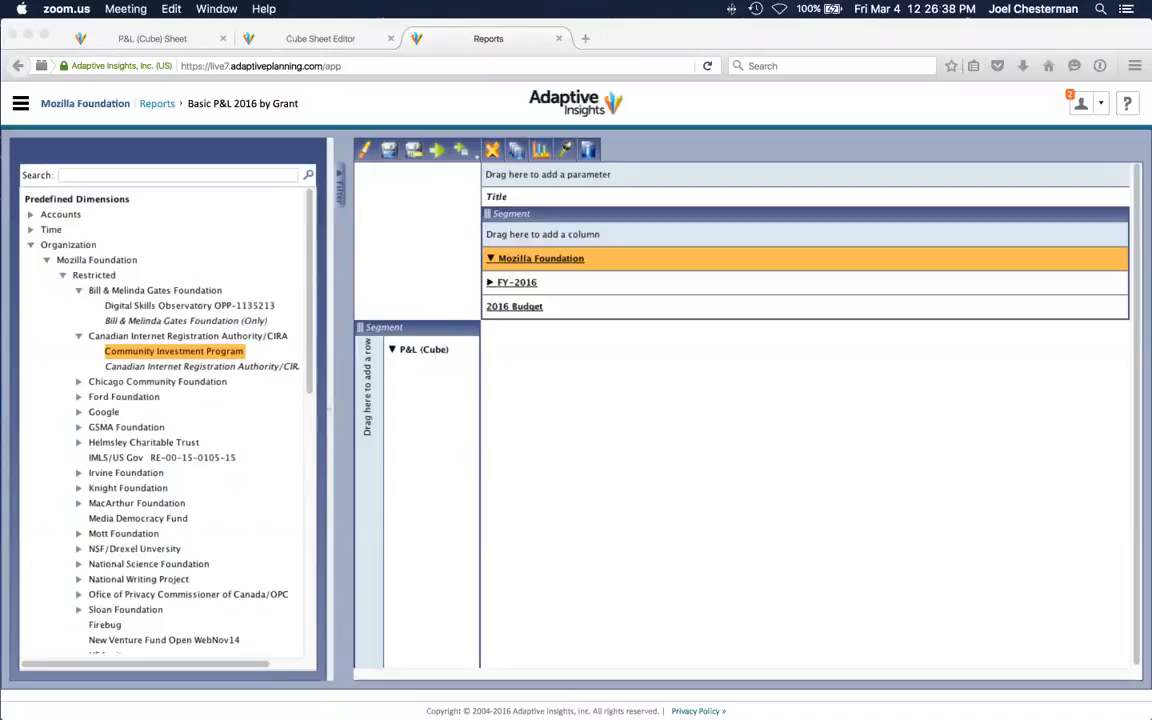
# Copy the Digital Skills Observatory level under Bill & Melinda Gates Foundation and paste it beside Mozilla Foundation in the report's columns
pyautogui.click(148, 312)
pyautogui.click(168, 306)
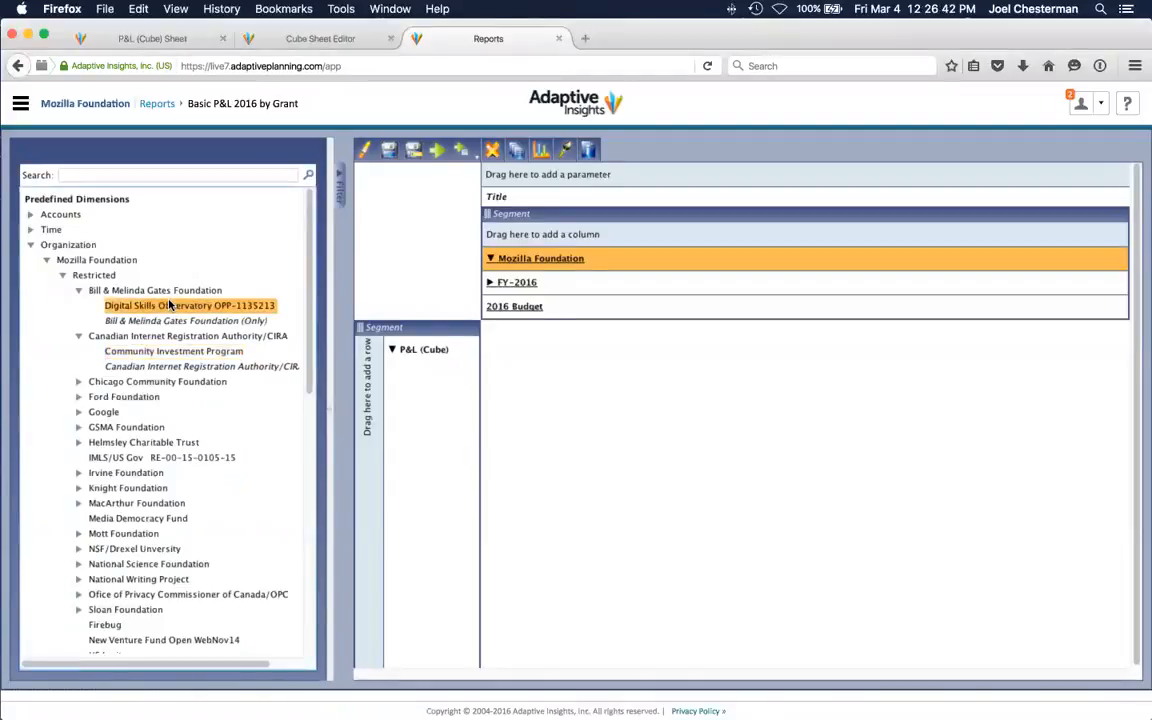
pyautogui.rightClick(165, 305)
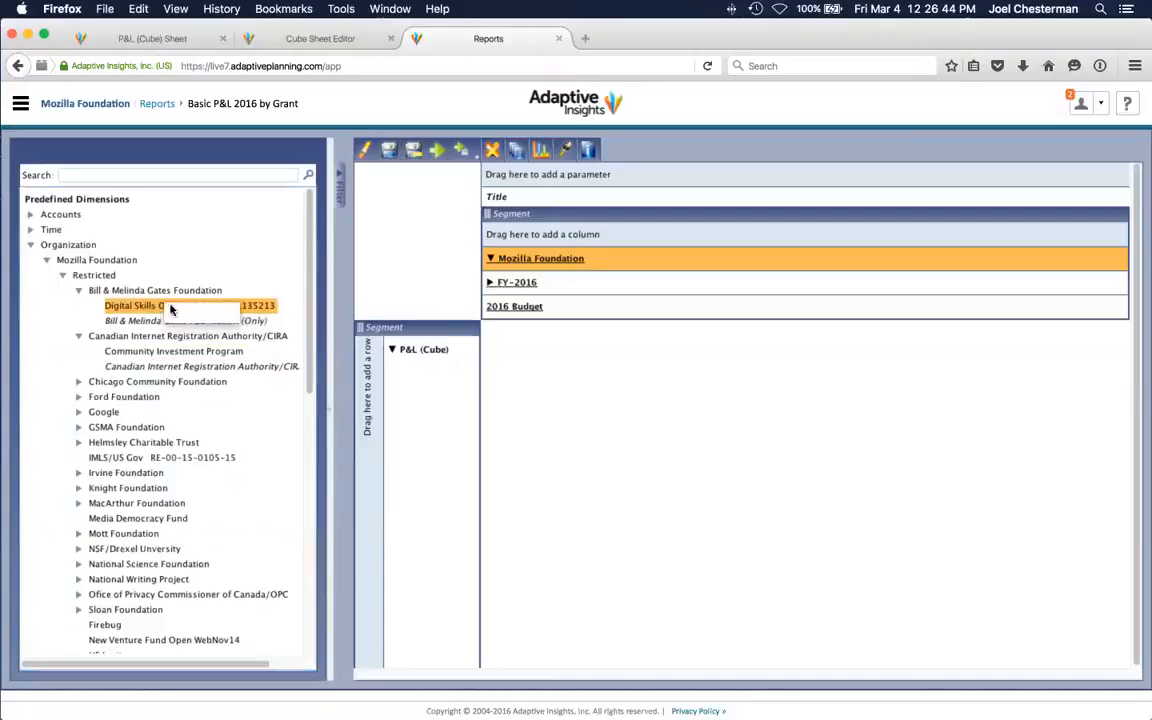
pyautogui.click(204, 314)
pyautogui.rightClick(622, 256)
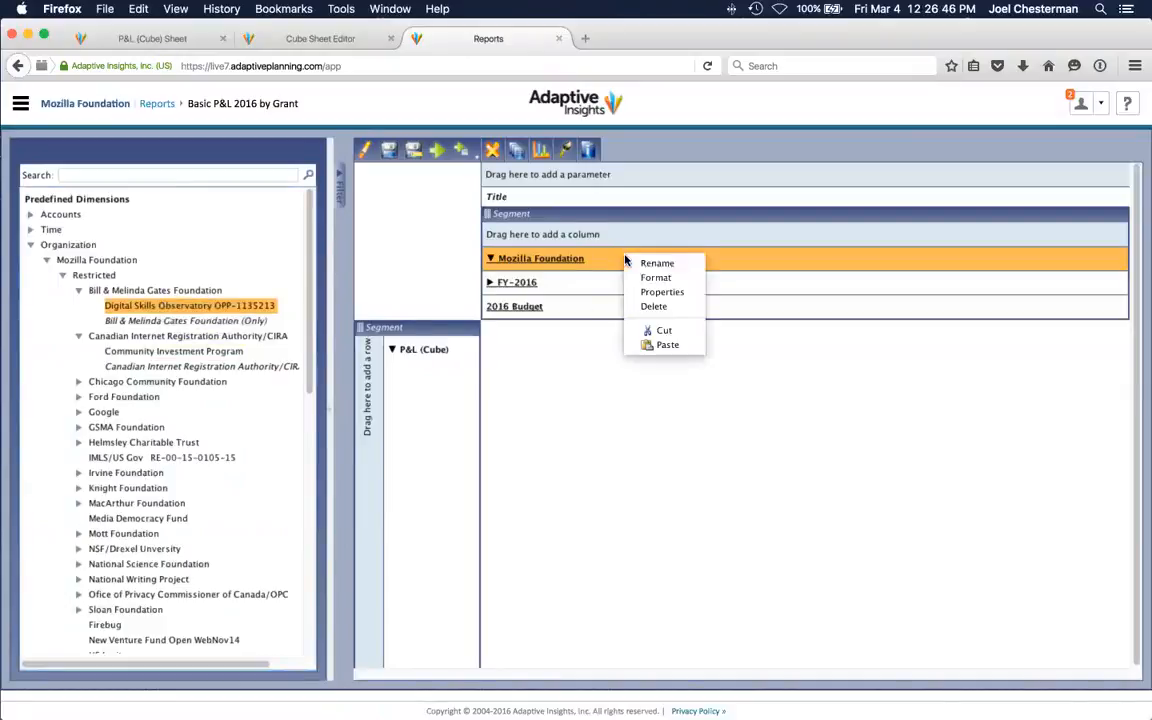
pyautogui.click(665, 345)
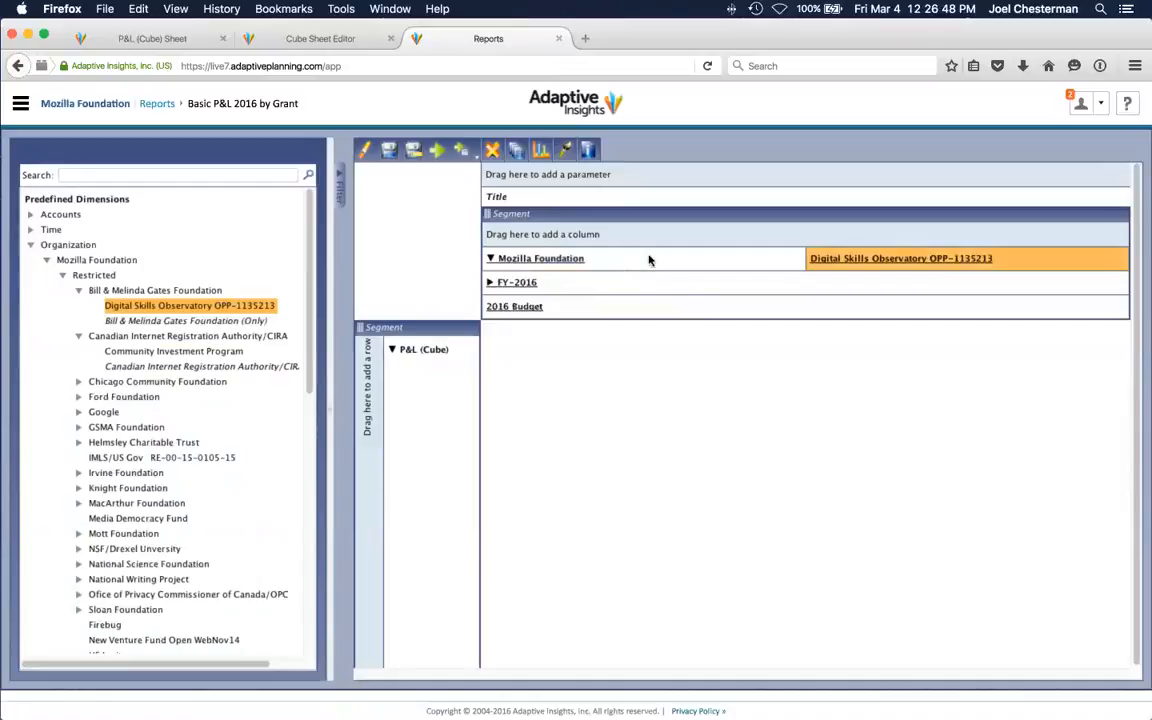
# Delete the Mozilla Foundation element from the report's columns and run the report
pyautogui.rightClick(605, 262)
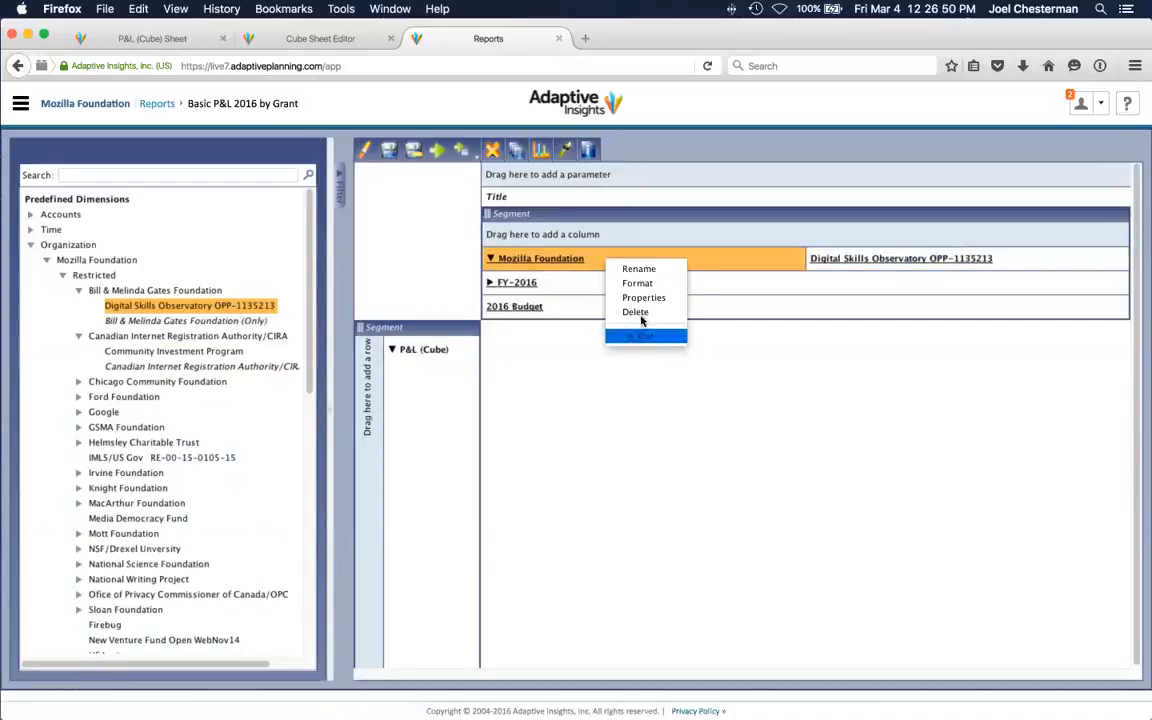
pyautogui.click(630, 311)
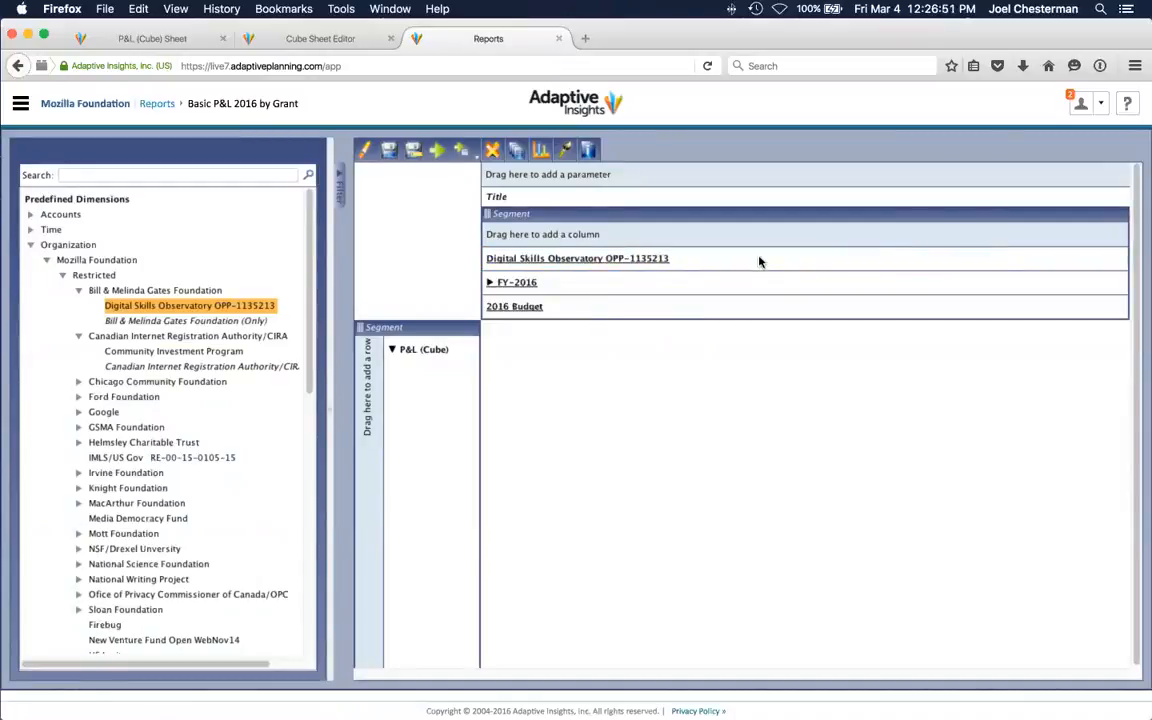
pyautogui.click(439, 151)
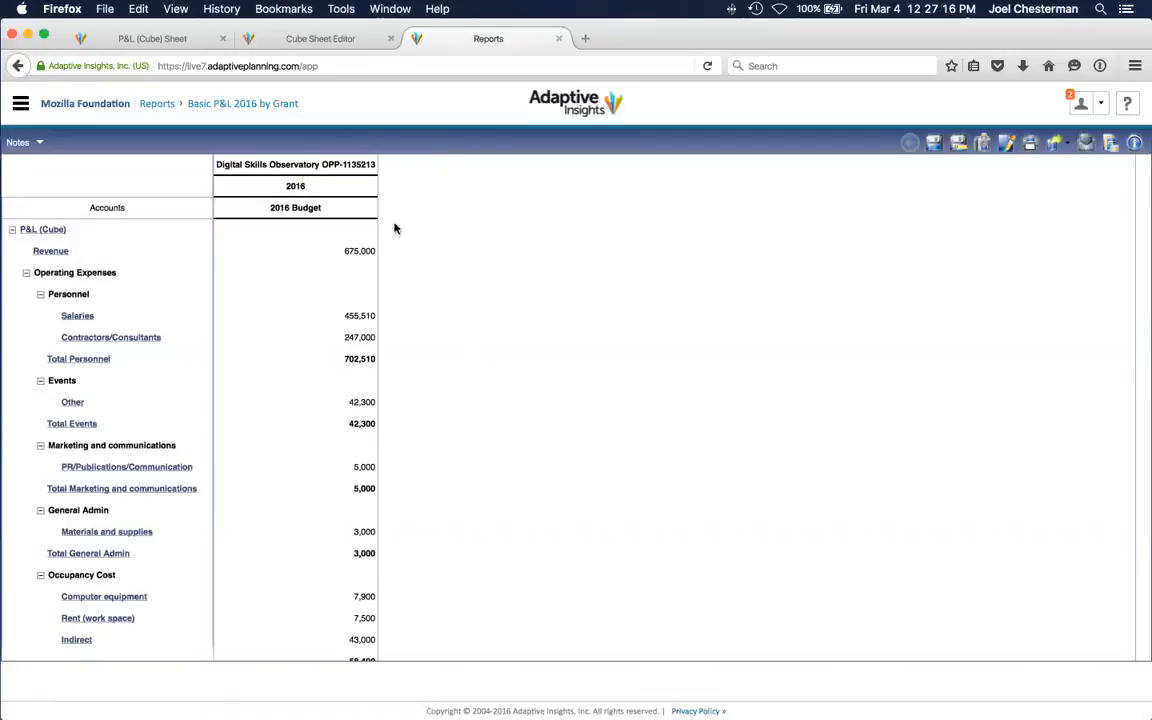
# Look up the levels under Bill & Melinda Gates Foundation in the P&L (Cube) sheet, and return to the report
pyautogui.click(144, 40)
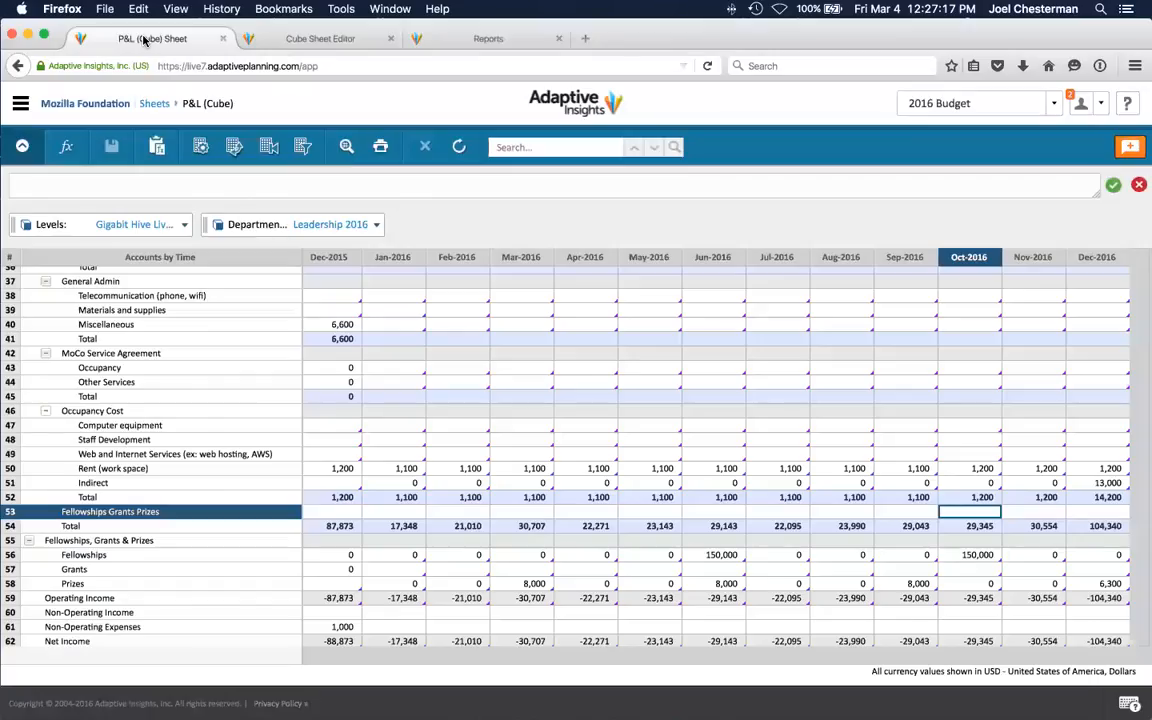
pyautogui.click(178, 226)
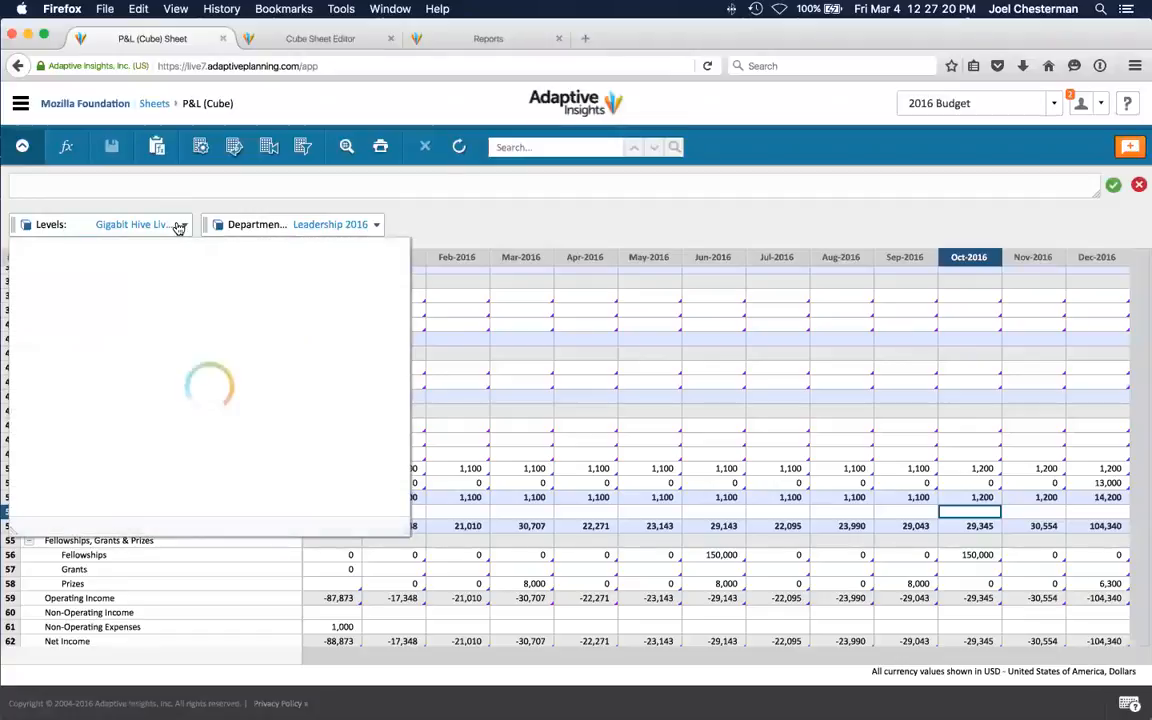
pyautogui.scroll(5, 95, 375)
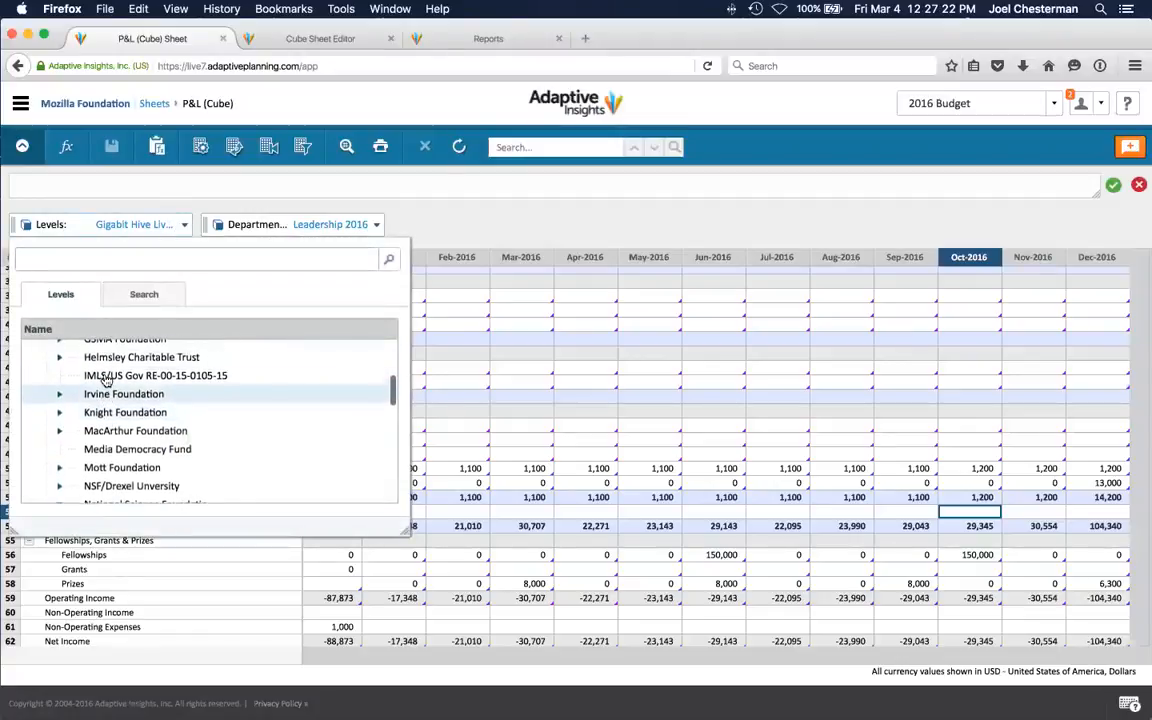
pyautogui.scroll(2, 106, 380)
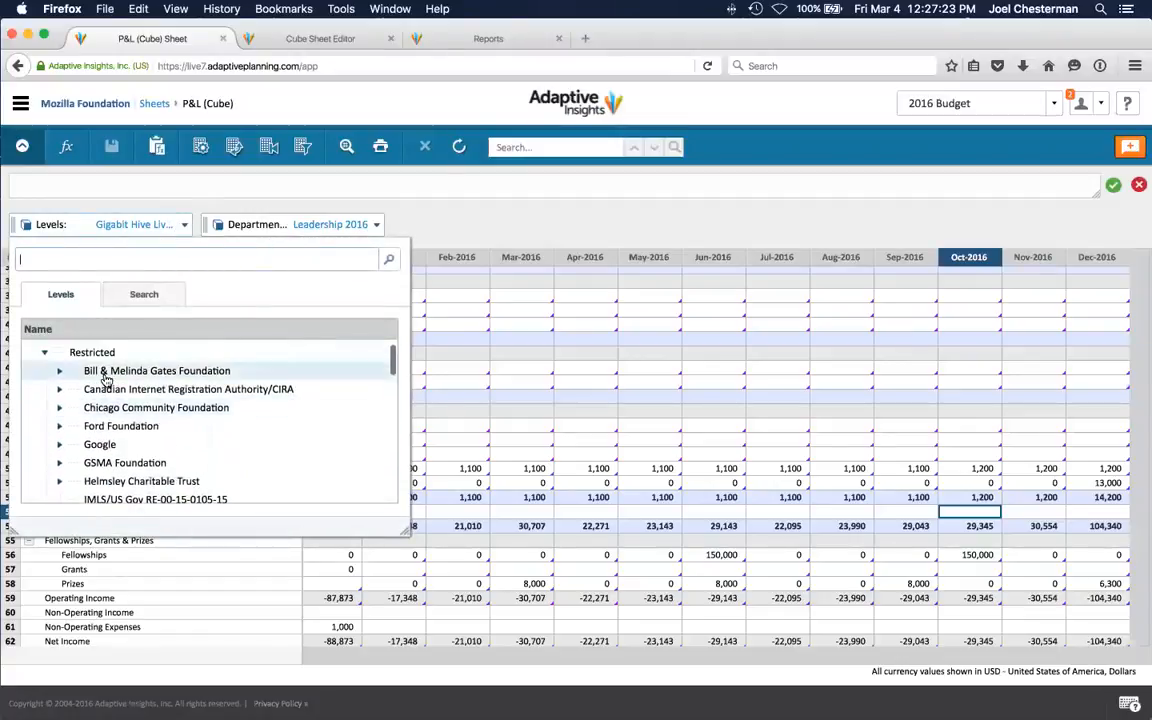
pyautogui.click(59, 372)
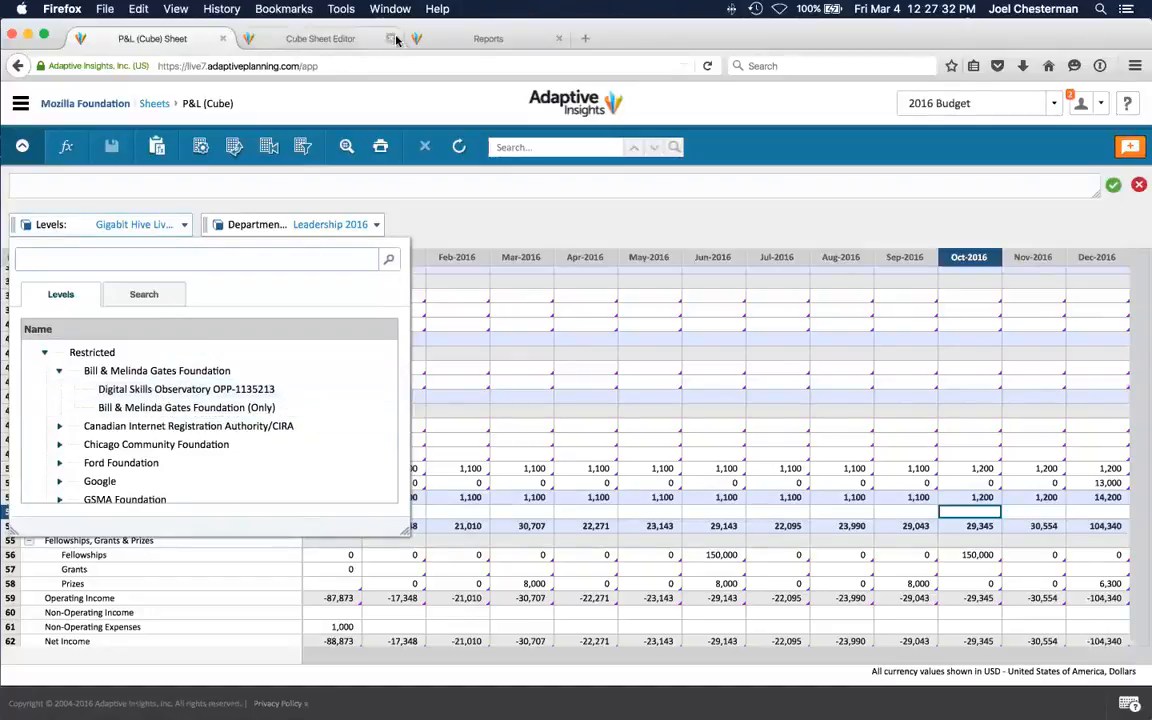
pyautogui.click(482, 38)
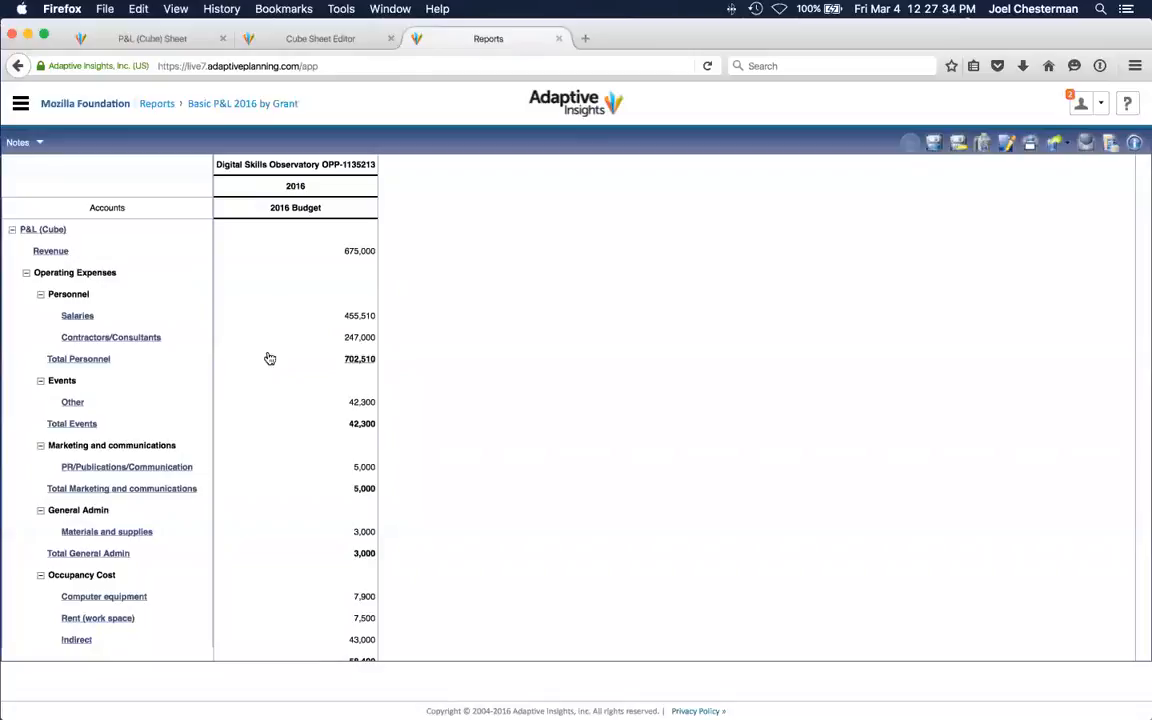
# Reopen the report for editing and examine the Bill & Melinda Gates Foundation levels under Organization, Mozilla Foundation, Restricted, widening the dimension tree
pyautogui.click(1004, 144)
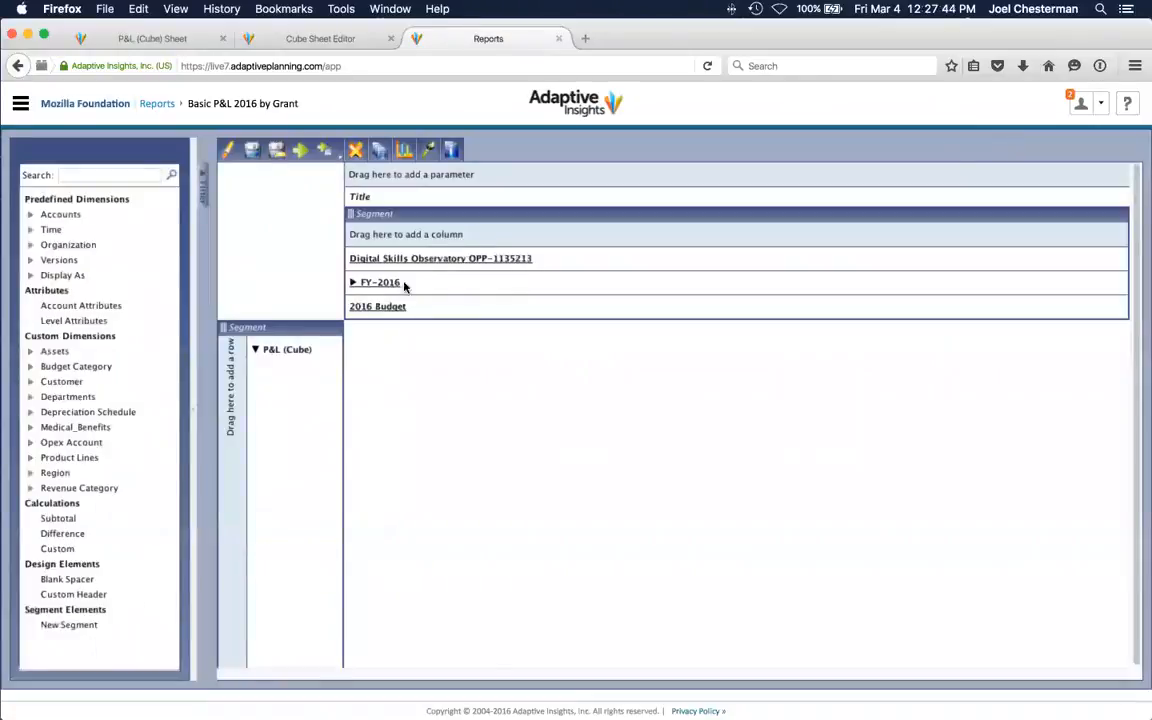
pyautogui.click(442, 259)
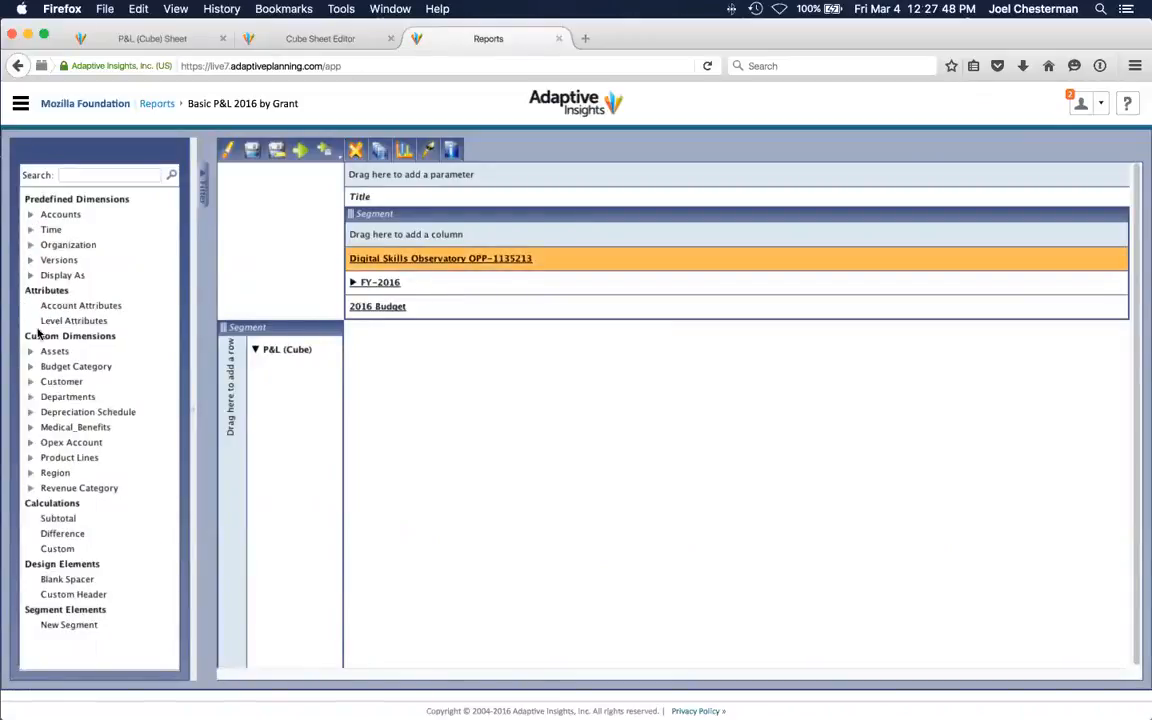
pyautogui.click(31, 245)
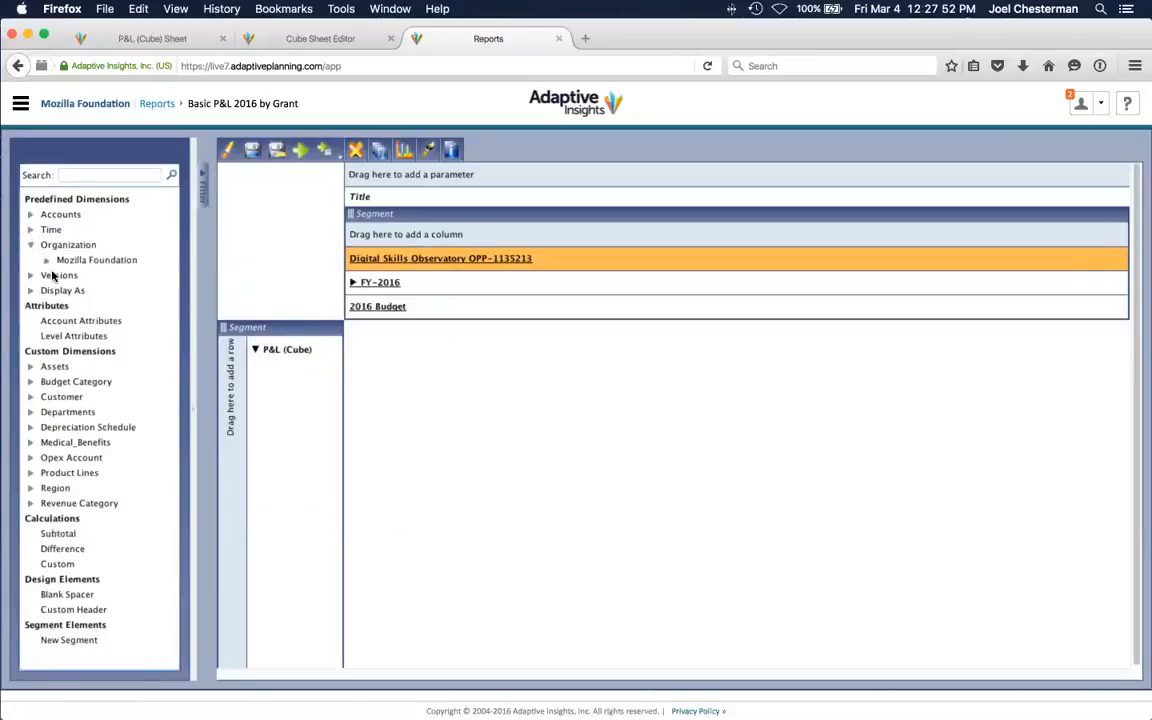
pyautogui.click(46, 260)
pyautogui.click(62, 275)
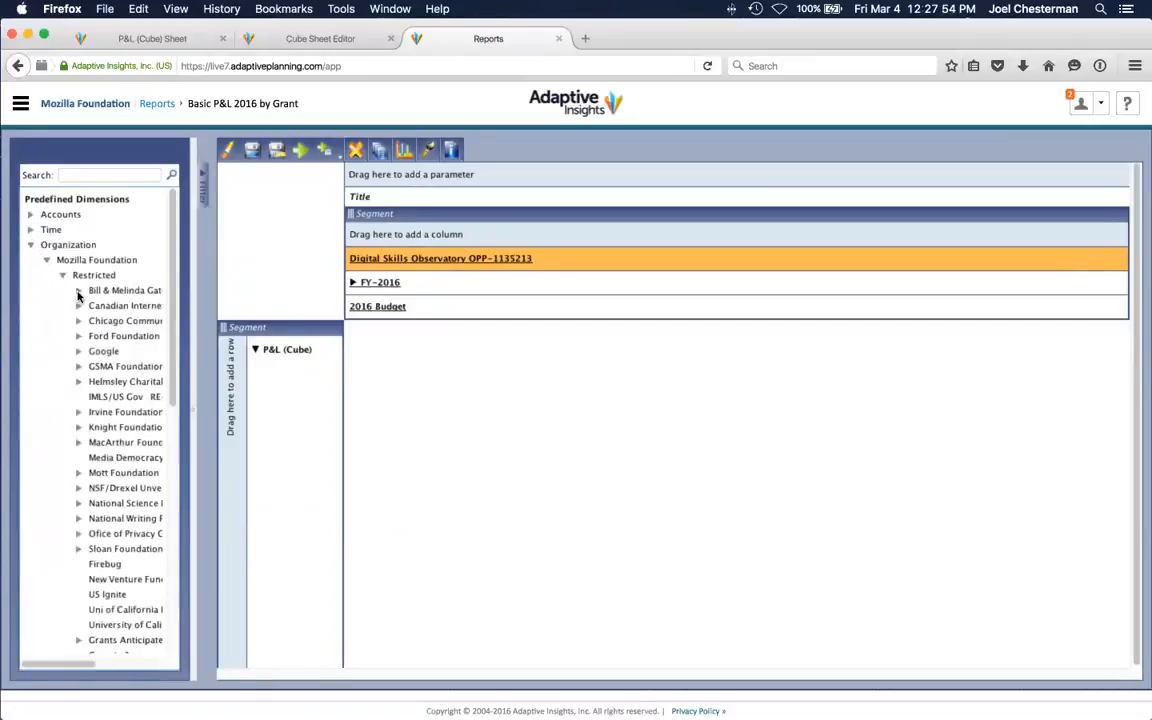
pyautogui.click(80, 291)
pyautogui.click(109, 292)
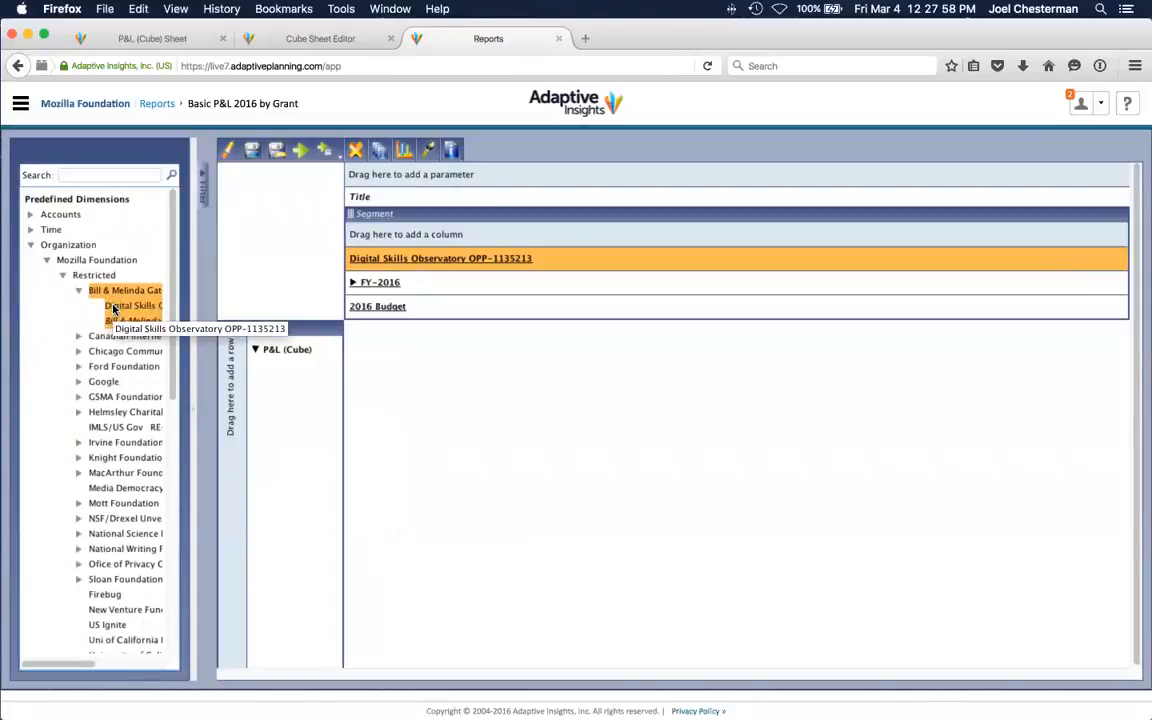
pyautogui.moveTo(113, 310); pyautogui.dragTo(247, 401)
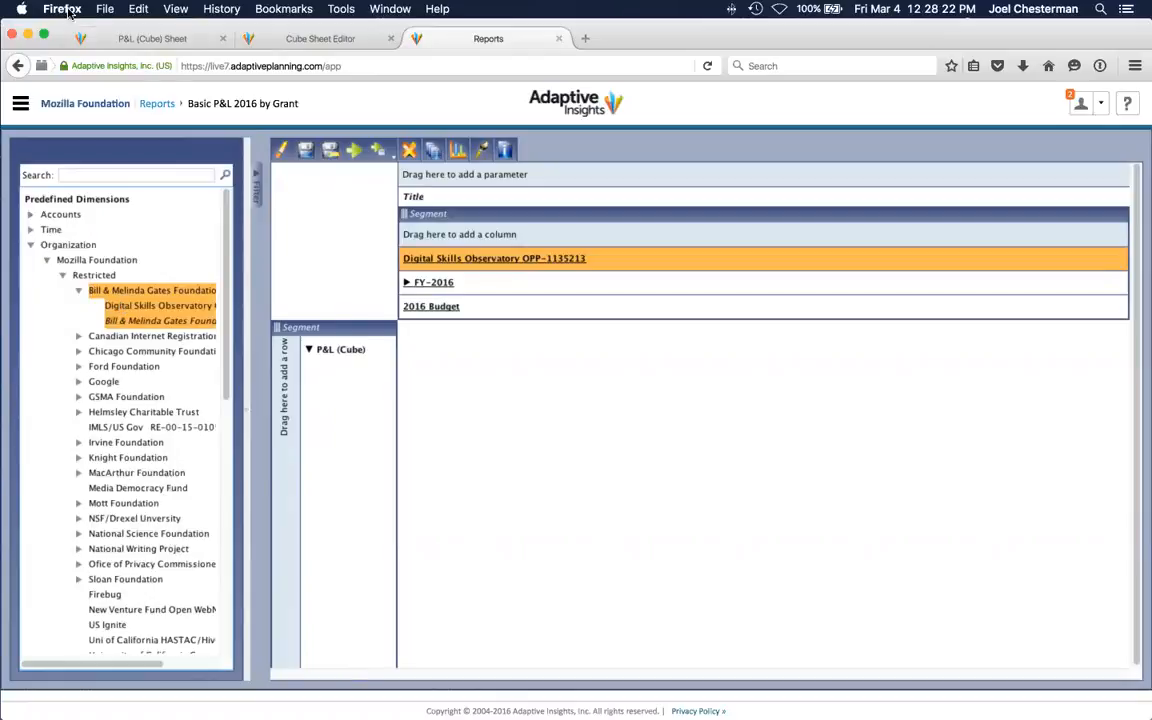
# Return to the list of shared reports and start a new Matrix report
pyautogui.click(160, 109)
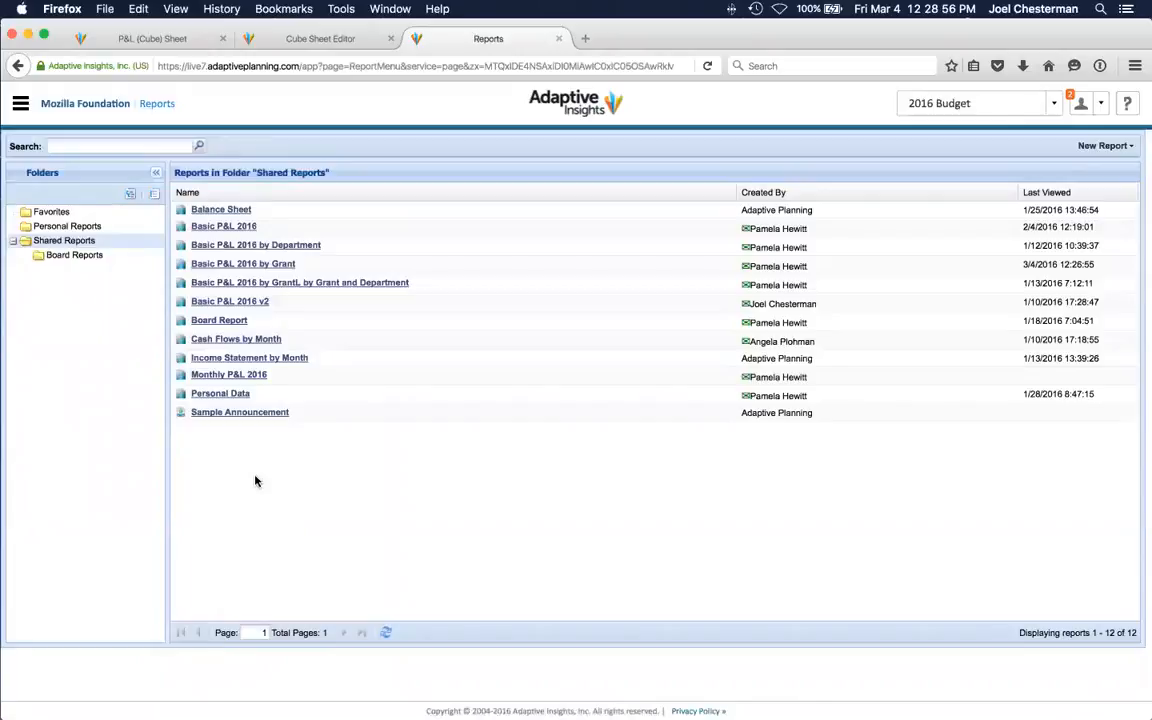
pyautogui.click(1103, 147)
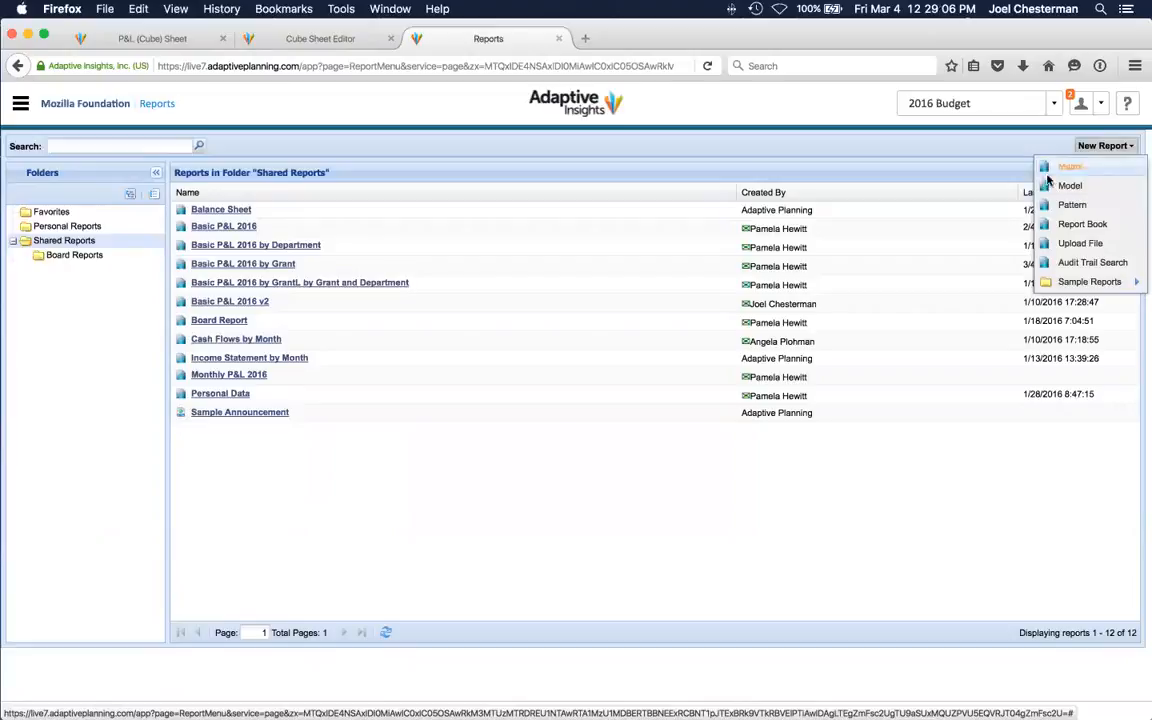
pyautogui.click(1079, 150)
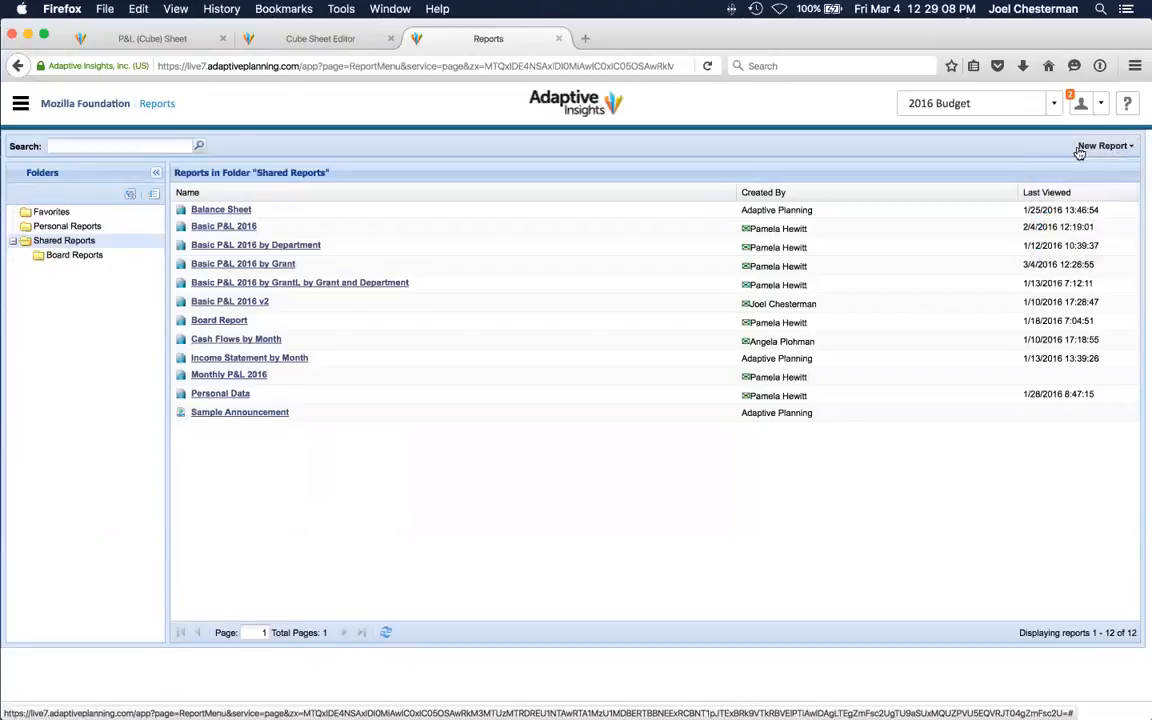
pyautogui.click(1116, 147)
pyautogui.click(1072, 167)
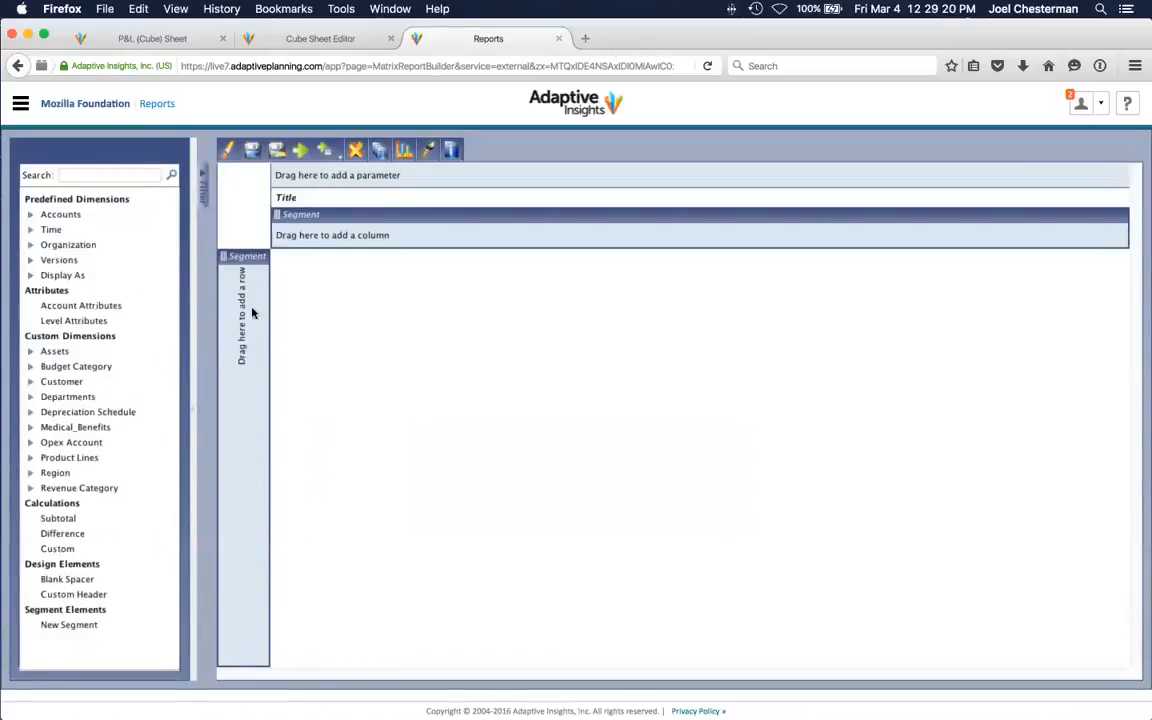
# Examine the P&L (Cube) accounts under Cube Accounts, including the Operating Expenses and Fellowships, Grants & Prizes groups
pyautogui.click(30, 216)
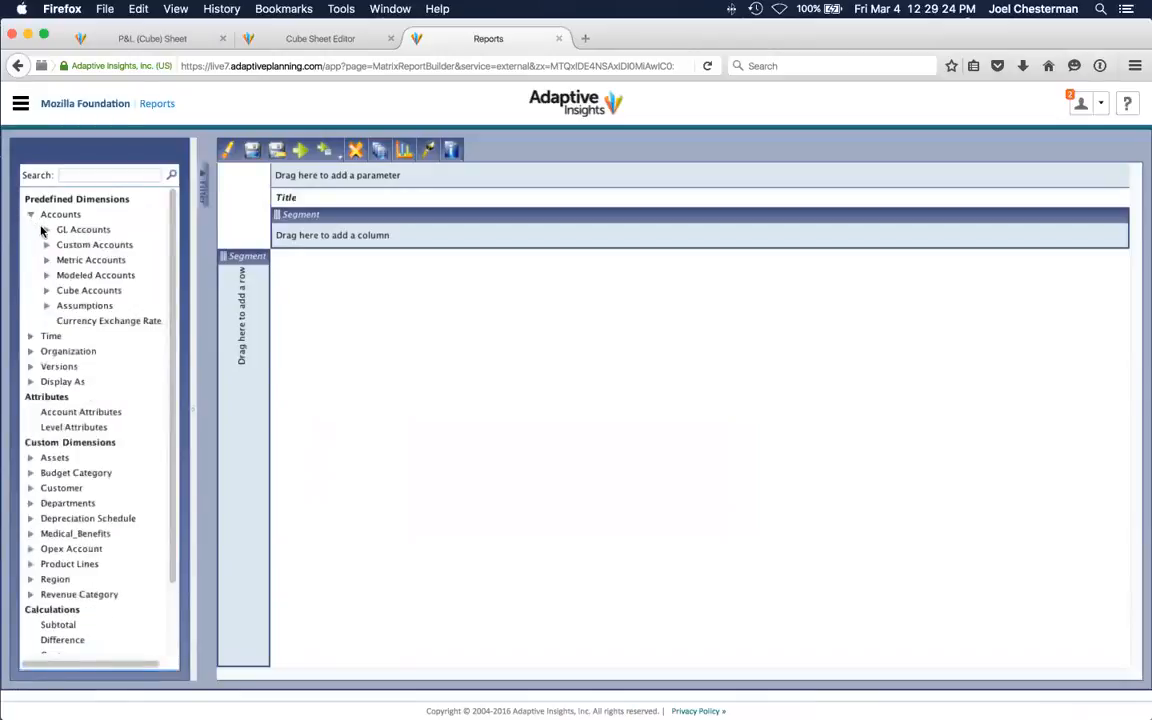
pyautogui.click(46, 290)
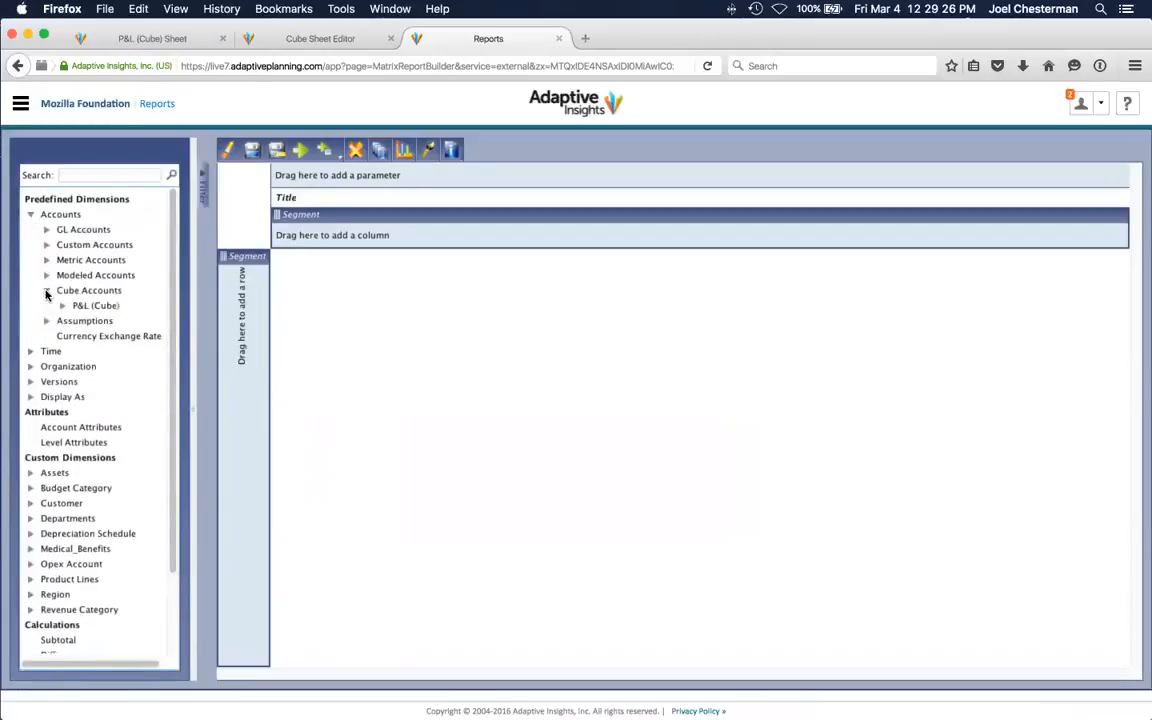
pyautogui.click(62, 306)
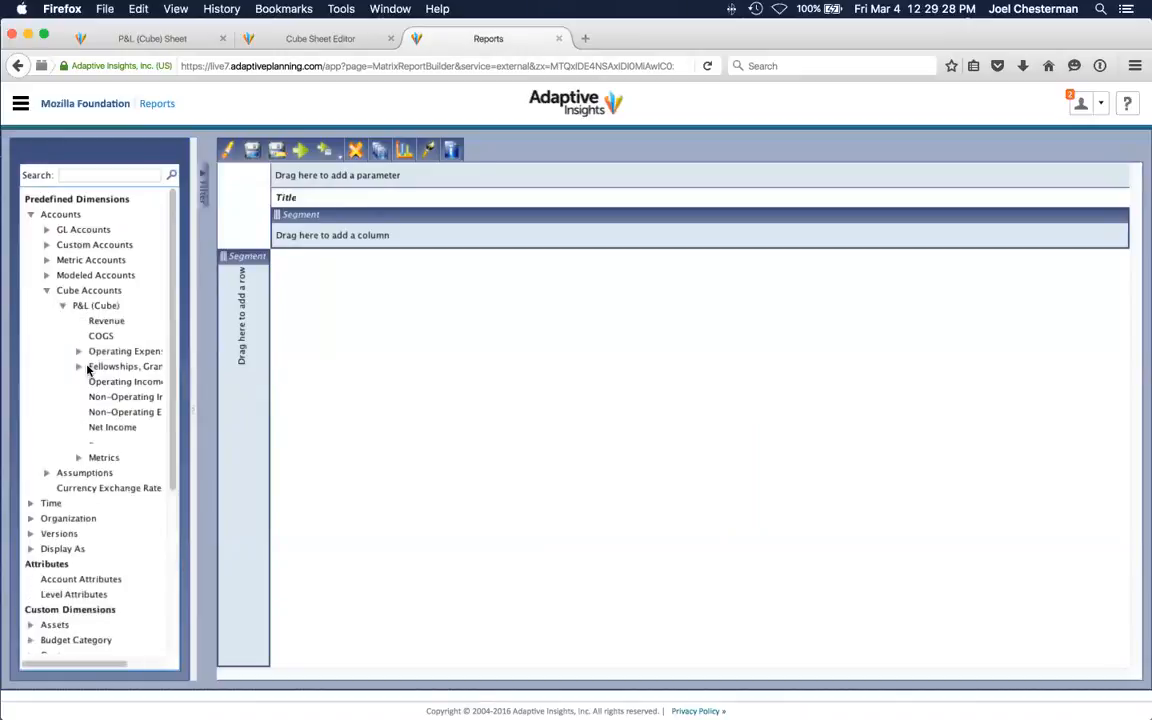
pyautogui.moveTo(190, 406); pyautogui.dragTo(229, 406)
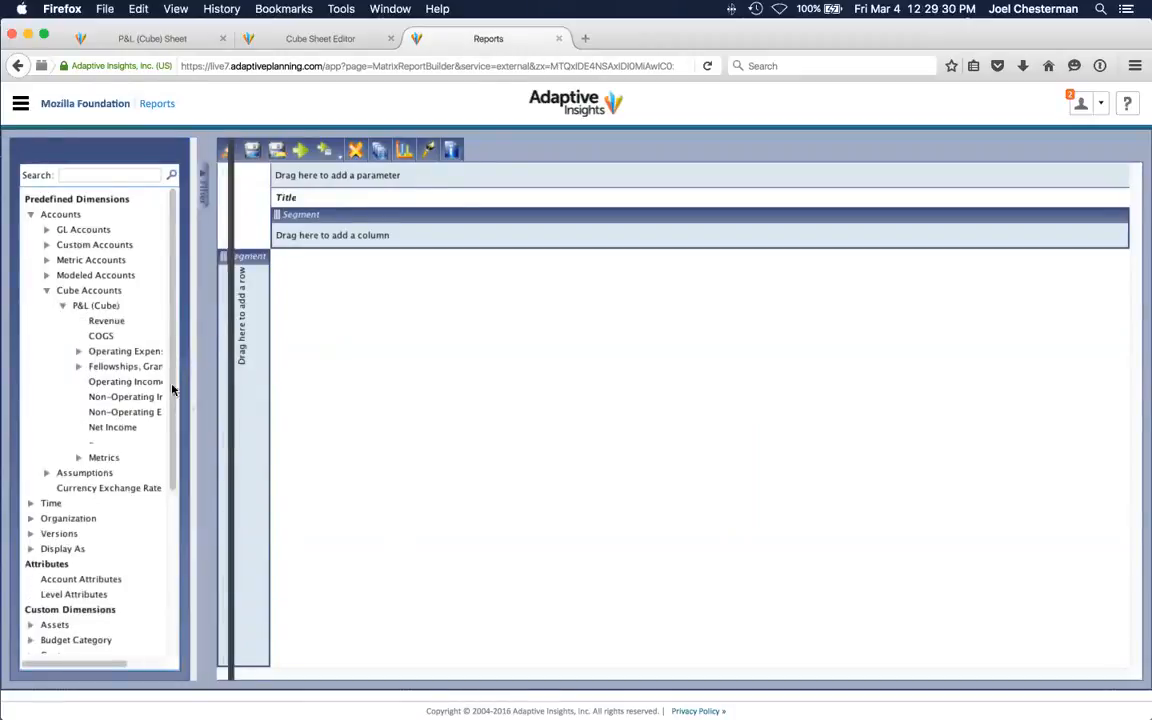
pyautogui.click(78, 353)
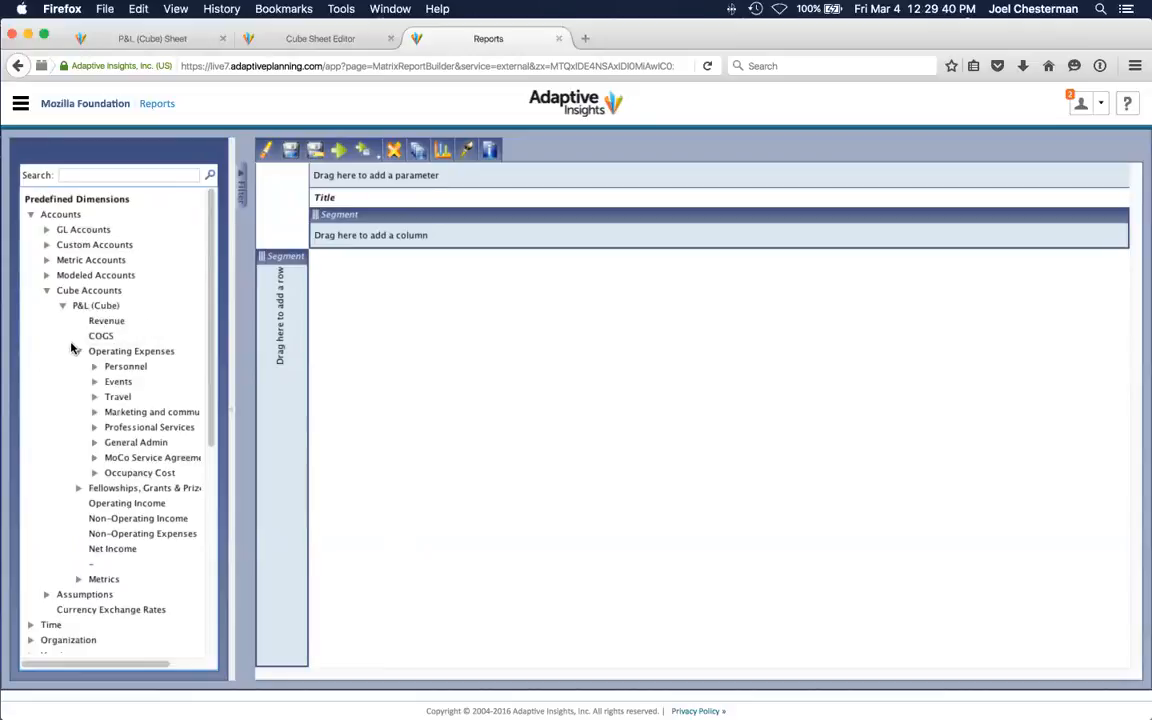
pyautogui.click(122, 490)
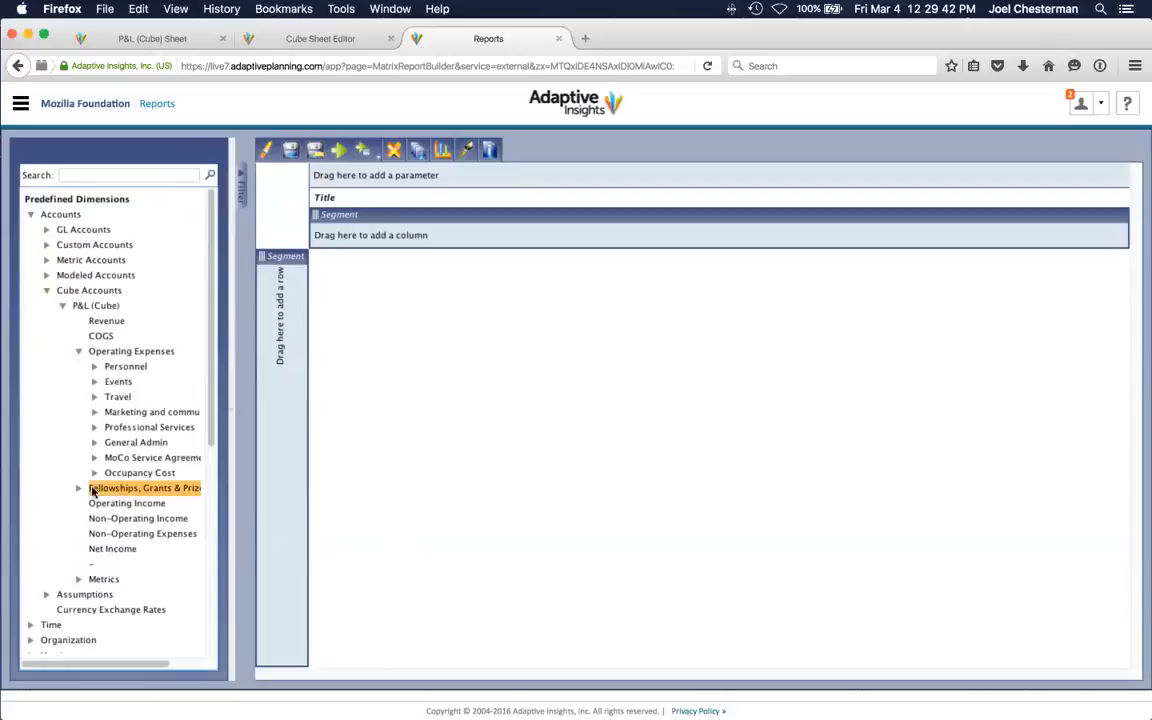
pyautogui.click(79, 489)
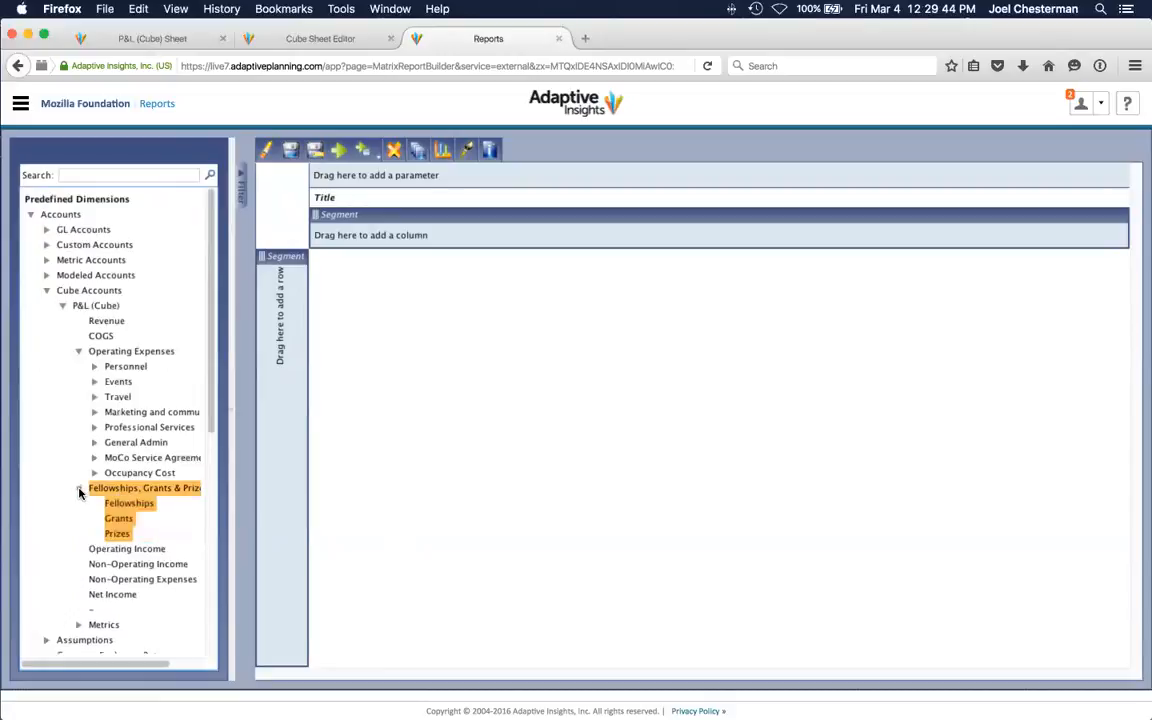
pyautogui.click(79, 490)
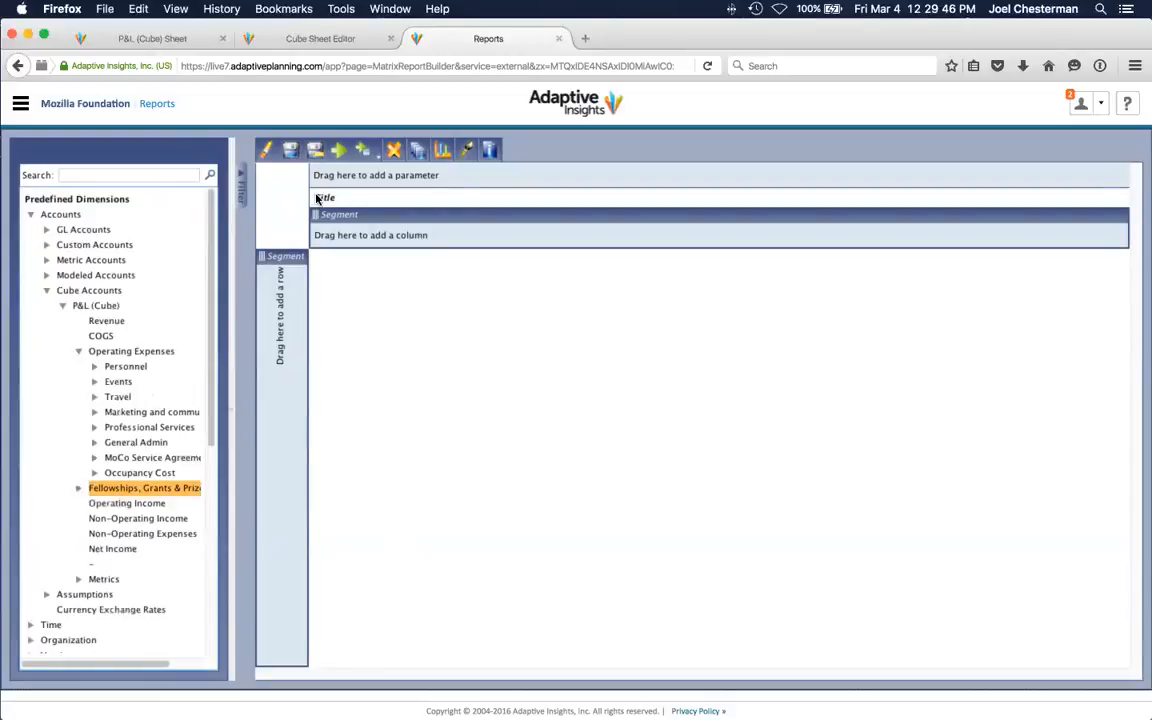
# Go to the Administration page's sheets on levels and open the P&L (Cube) sheet for editing
pyautogui.click(282, 38)
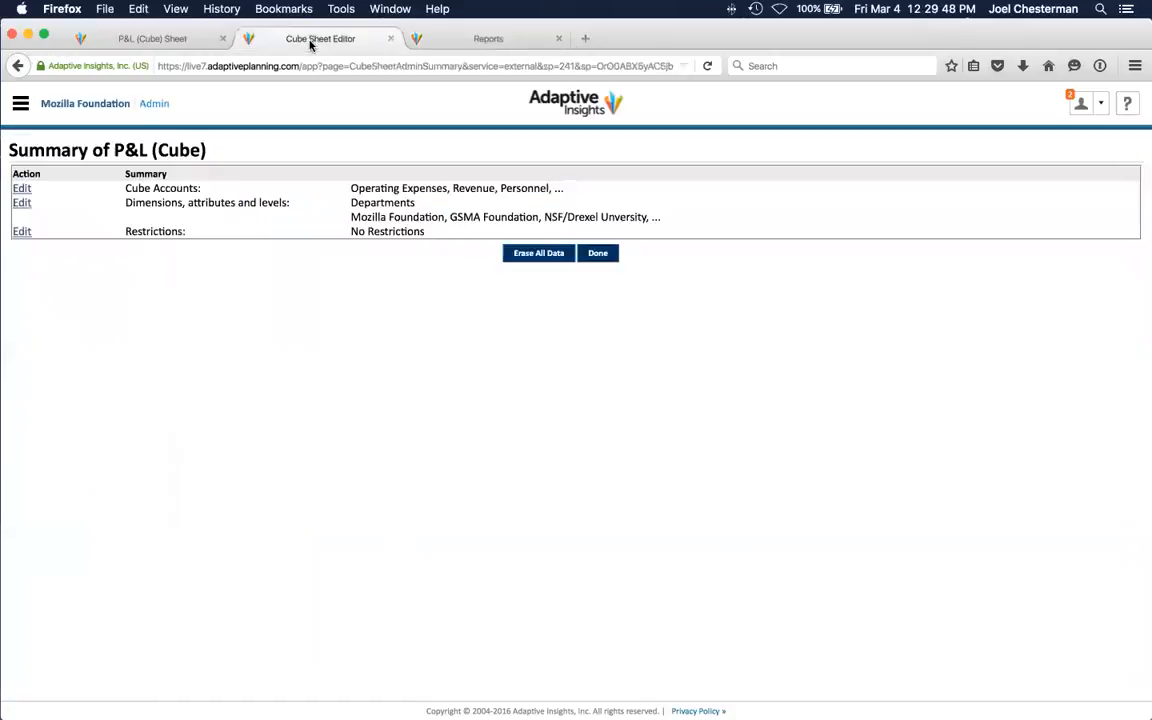
pyautogui.click(154, 106)
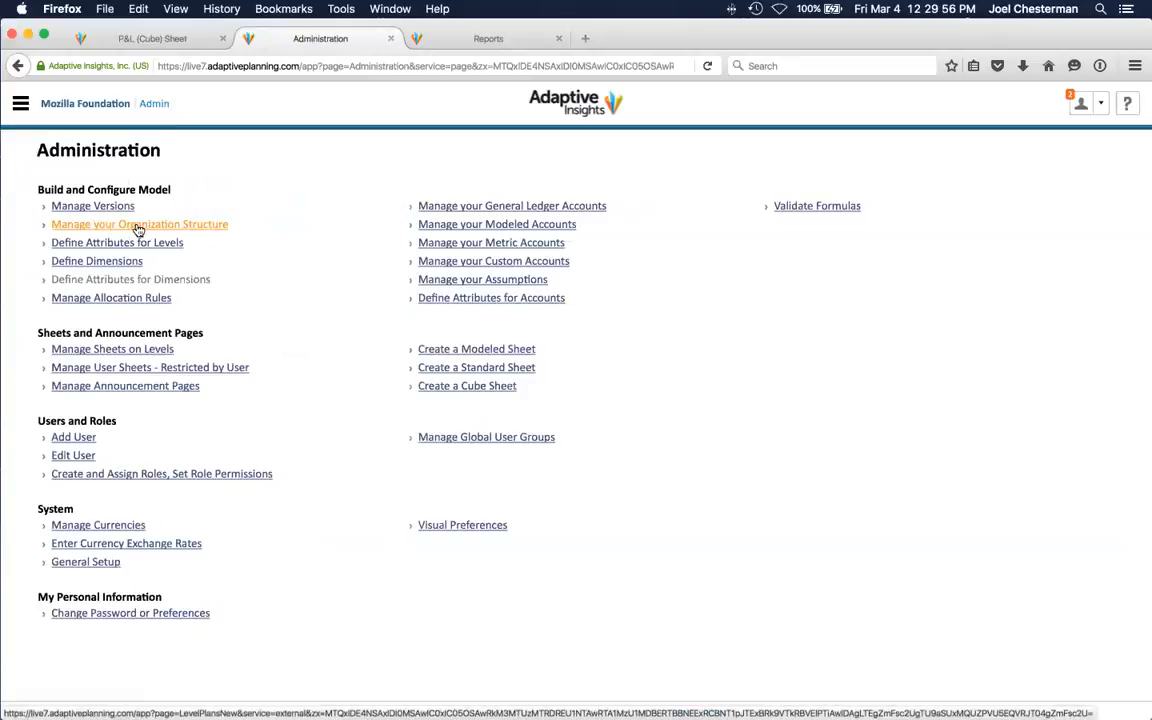
pyautogui.click(99, 350)
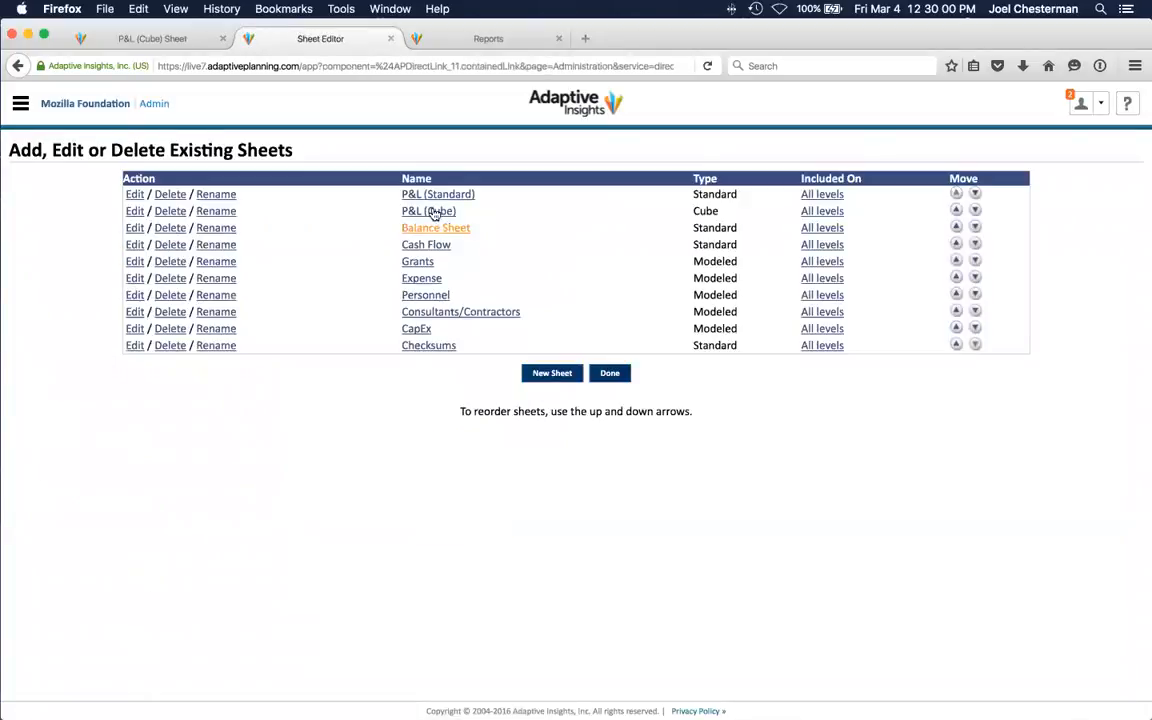
pyautogui.click(136, 213)
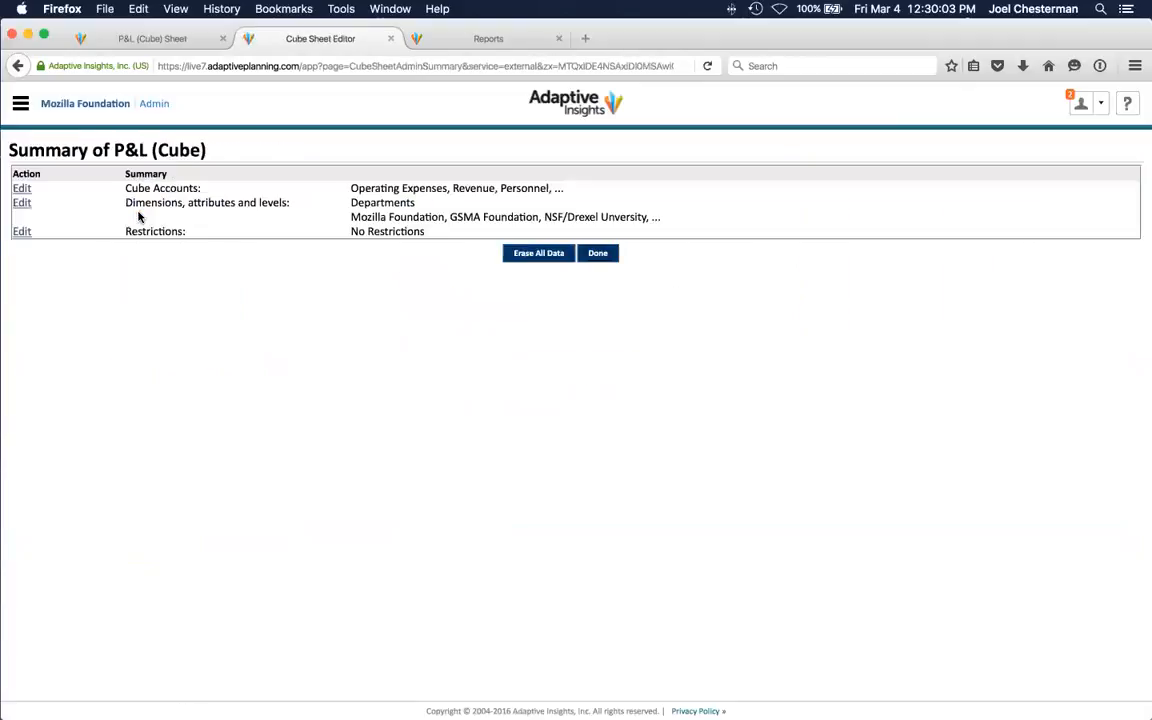
# Open the cube accounts of the P&L (Cube) sheet for editing and select the Fellowships, Grants & Prizes group
pyautogui.click(23, 189)
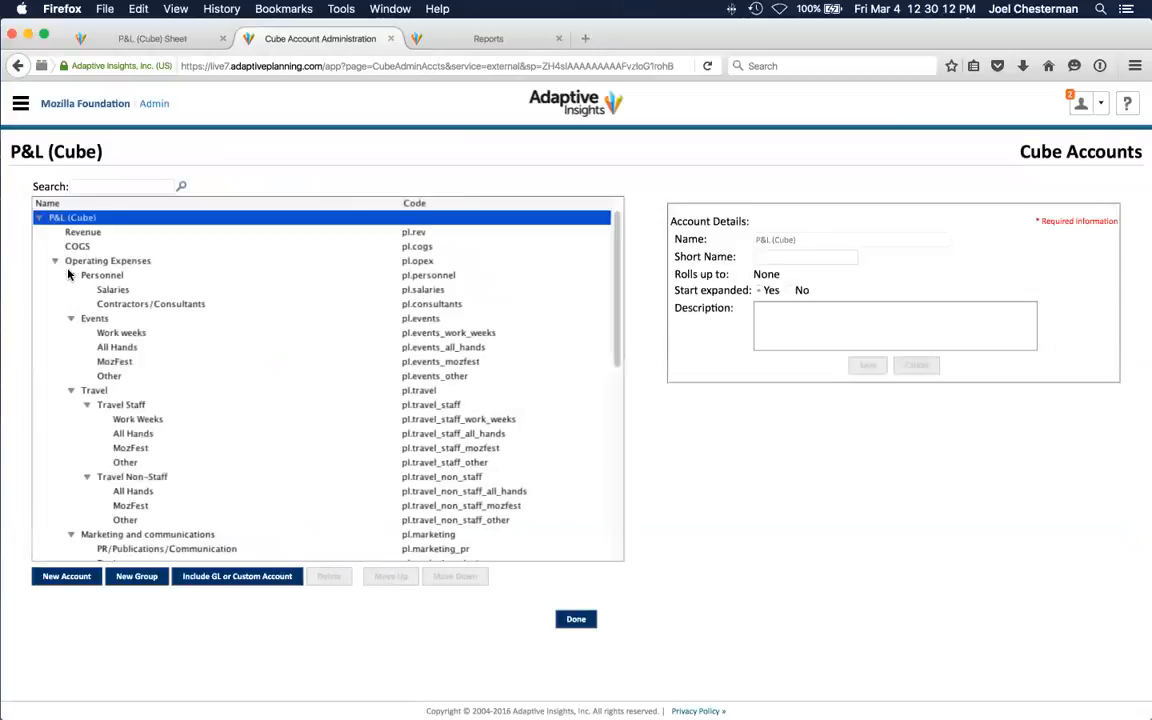
pyautogui.click(54, 260)
pyautogui.click(90, 277)
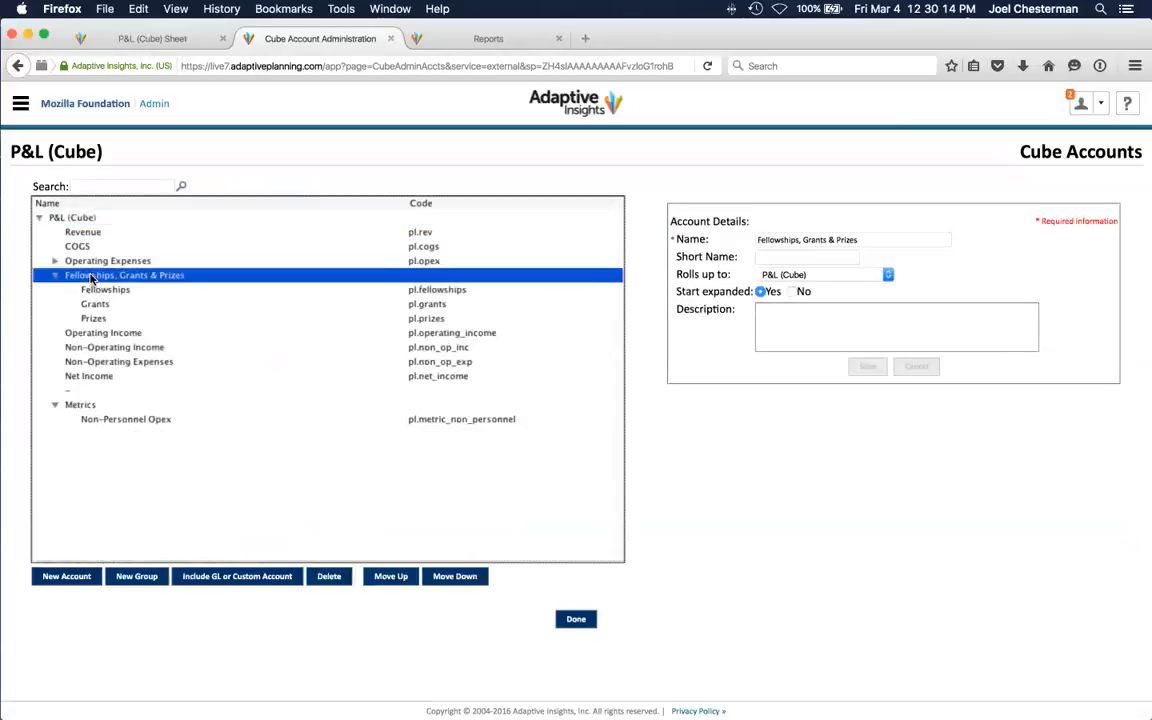
# Try to roll the Fellowships, Grants & Prizes group up to Operating Expenses
pyautogui.click(765, 277)
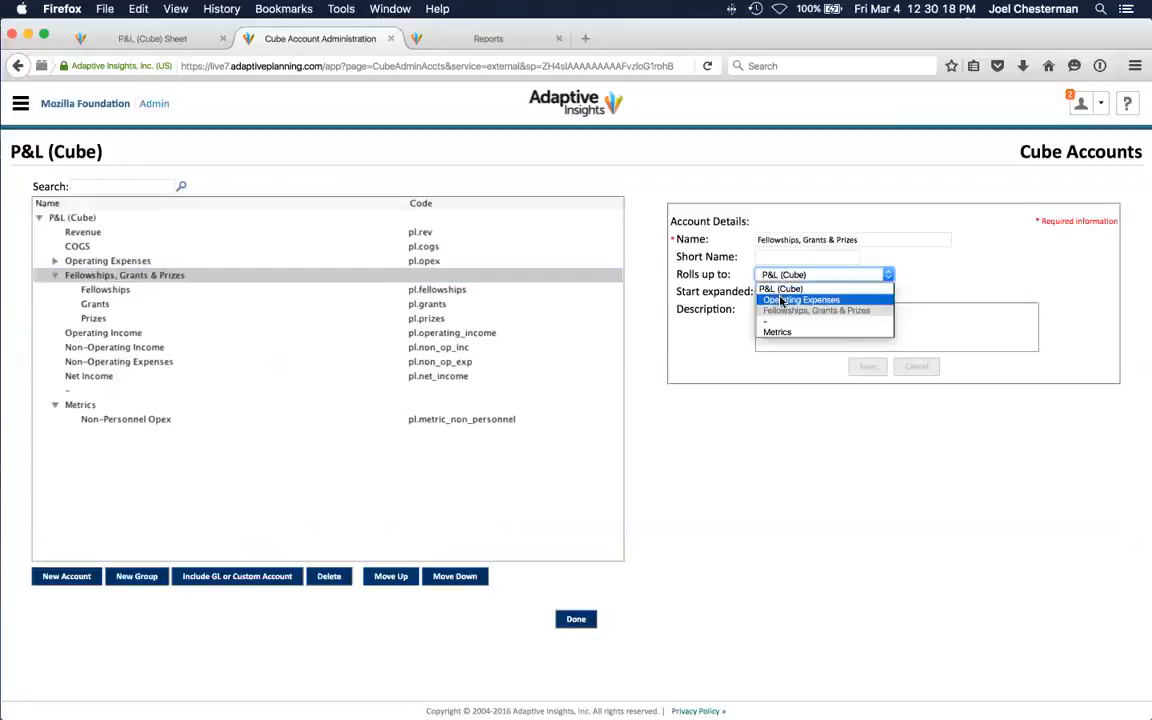
pyautogui.click(783, 300)
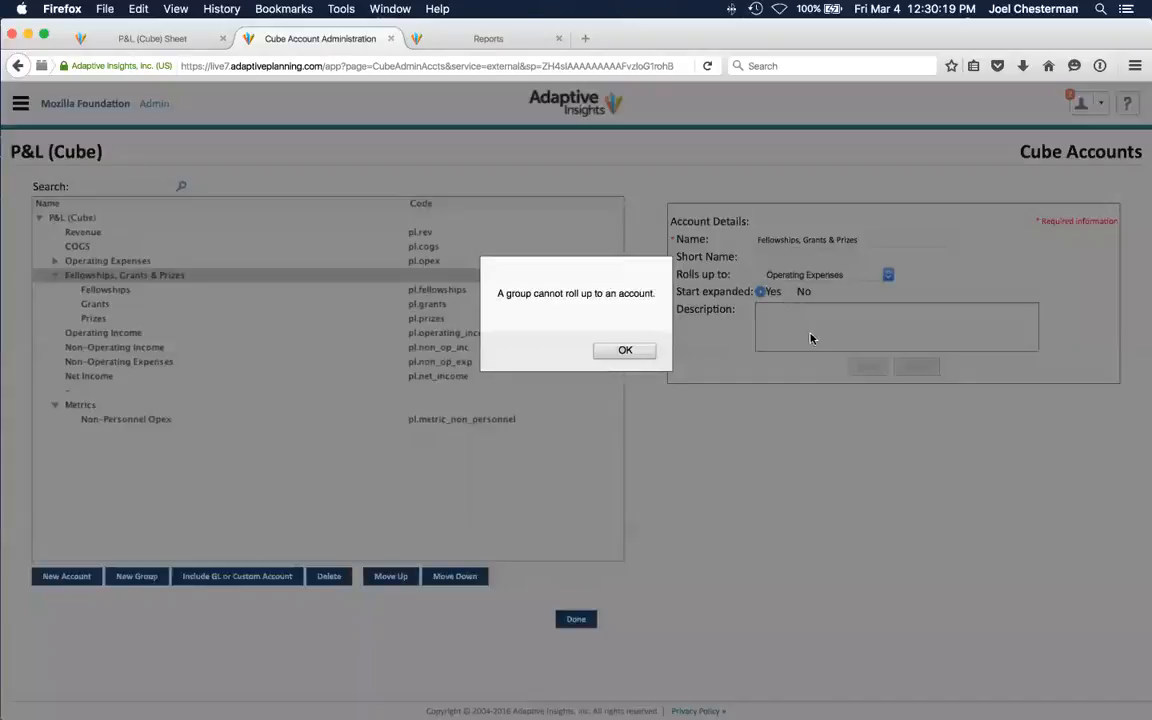
pyautogui.click(625, 351)
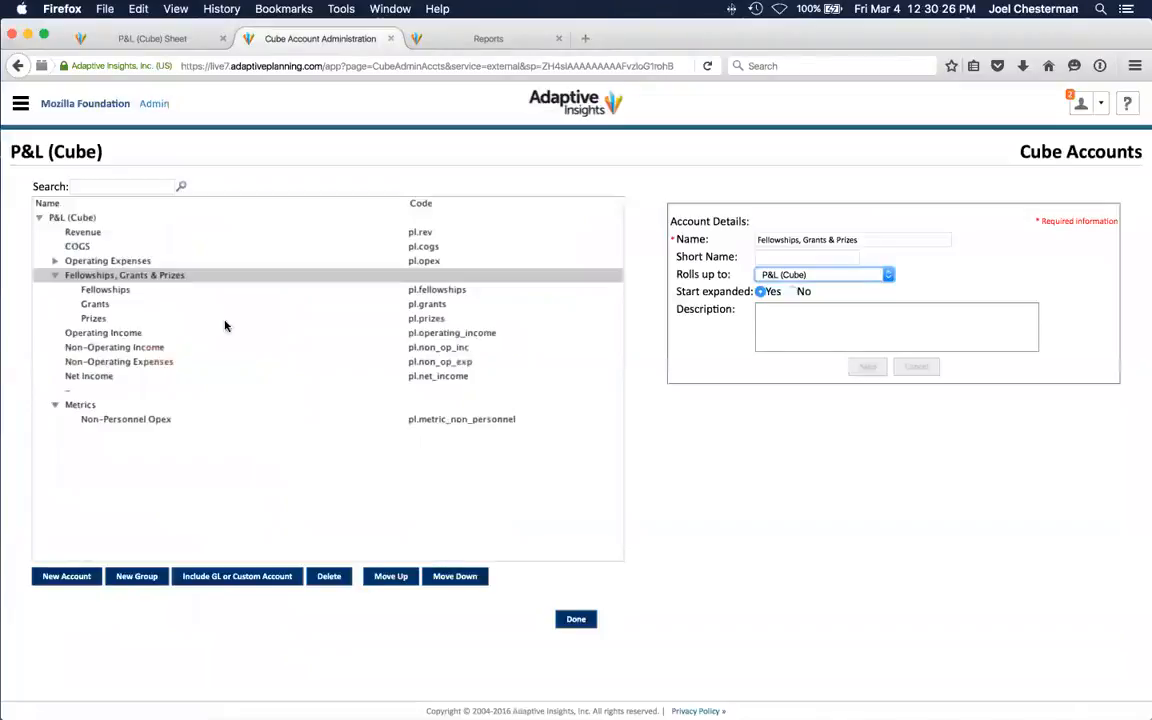
# Review the account groups under Operating Expenses in collapsed form and compare them with the separate Fellowships, Grants & Prizes group
pyautogui.click(55, 261)
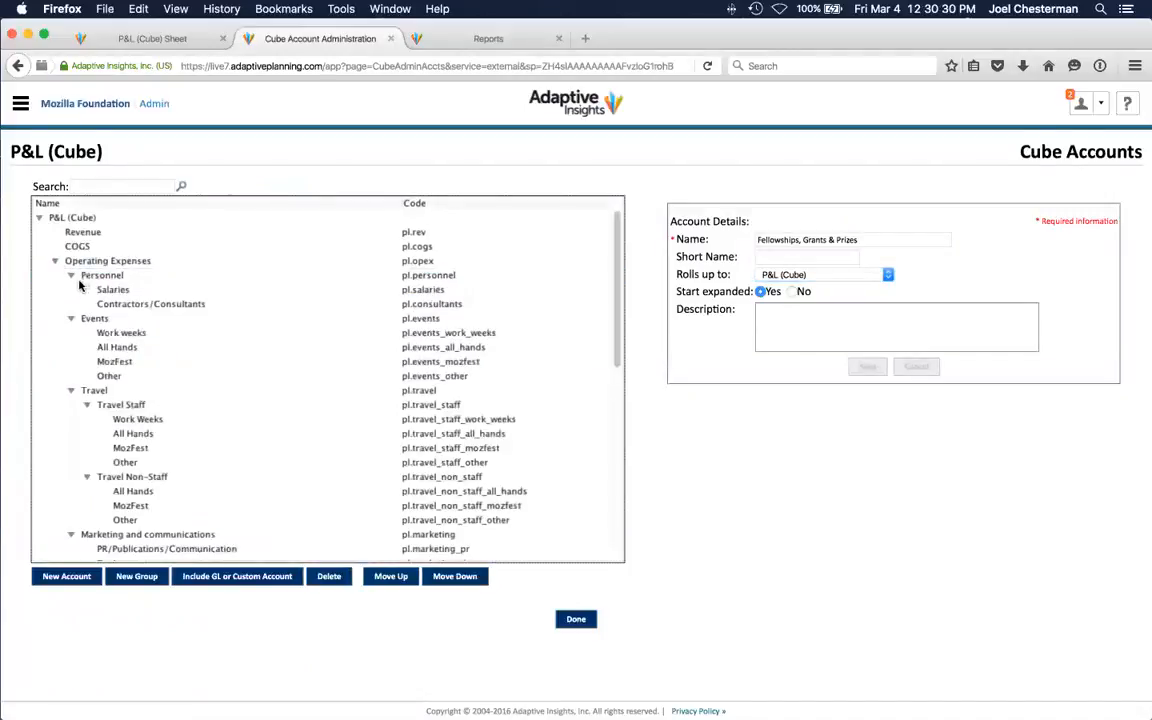
pyautogui.click(71, 275)
pyautogui.click(71, 289)
pyautogui.click(71, 304)
pyautogui.click(71, 318)
pyautogui.click(71, 333)
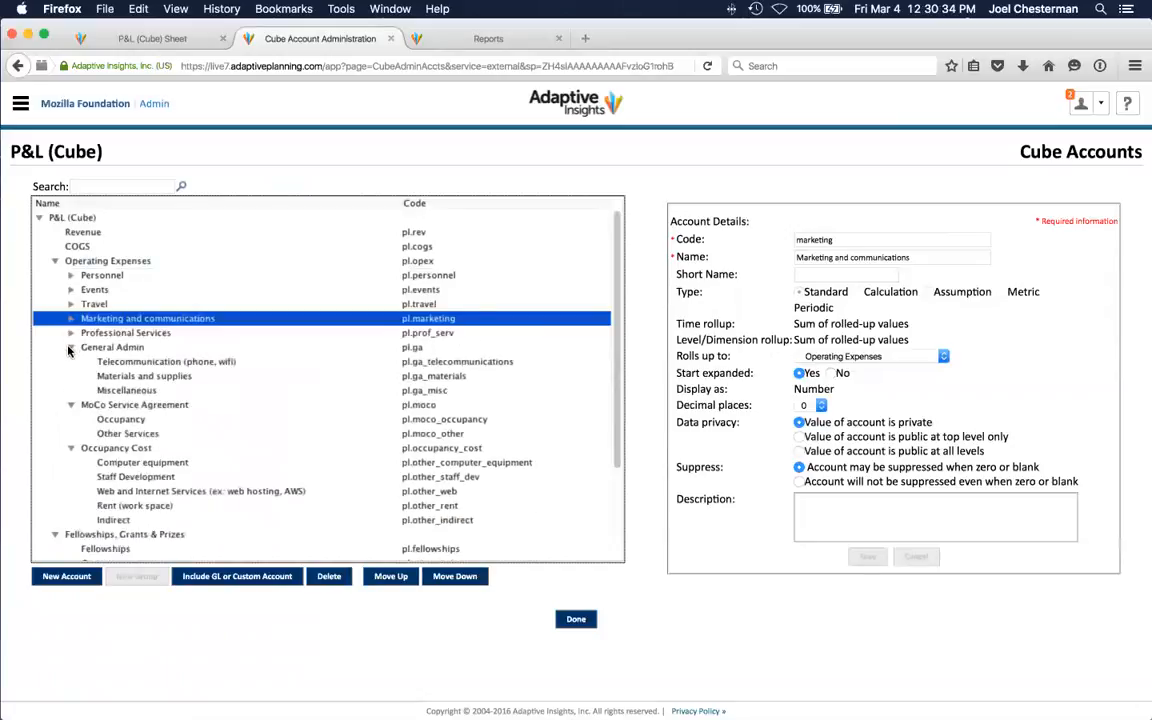
pyautogui.click(71, 347)
pyautogui.click(71, 362)
pyautogui.click(71, 376)
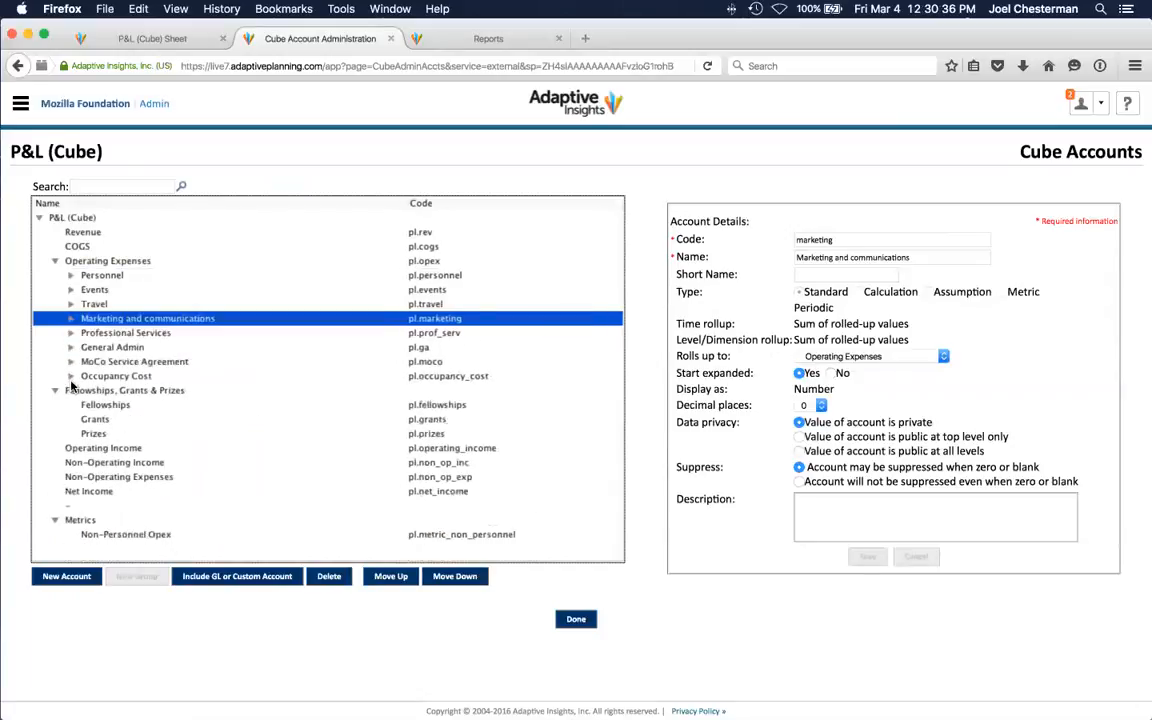
pyautogui.click(72, 389)
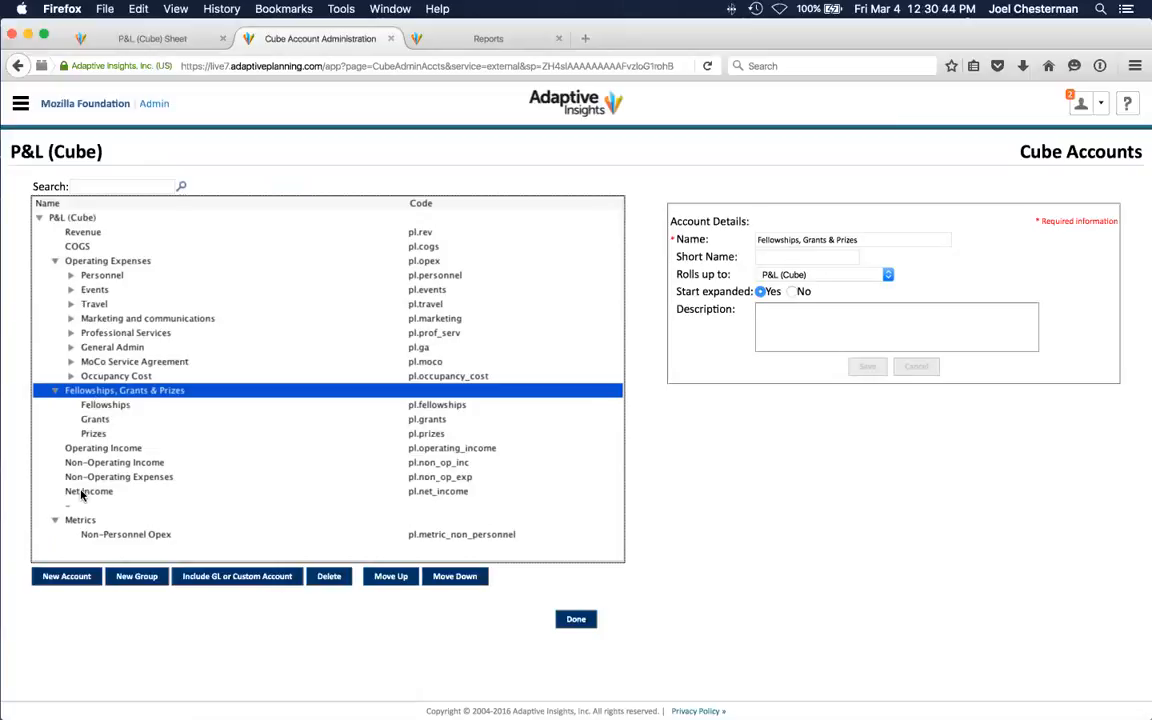
# Create an account with code fellowships_grants_prizes, named Fellowships, Grants & Prizes, that rolls up to Operating Expenses
pyautogui.click(66, 577)
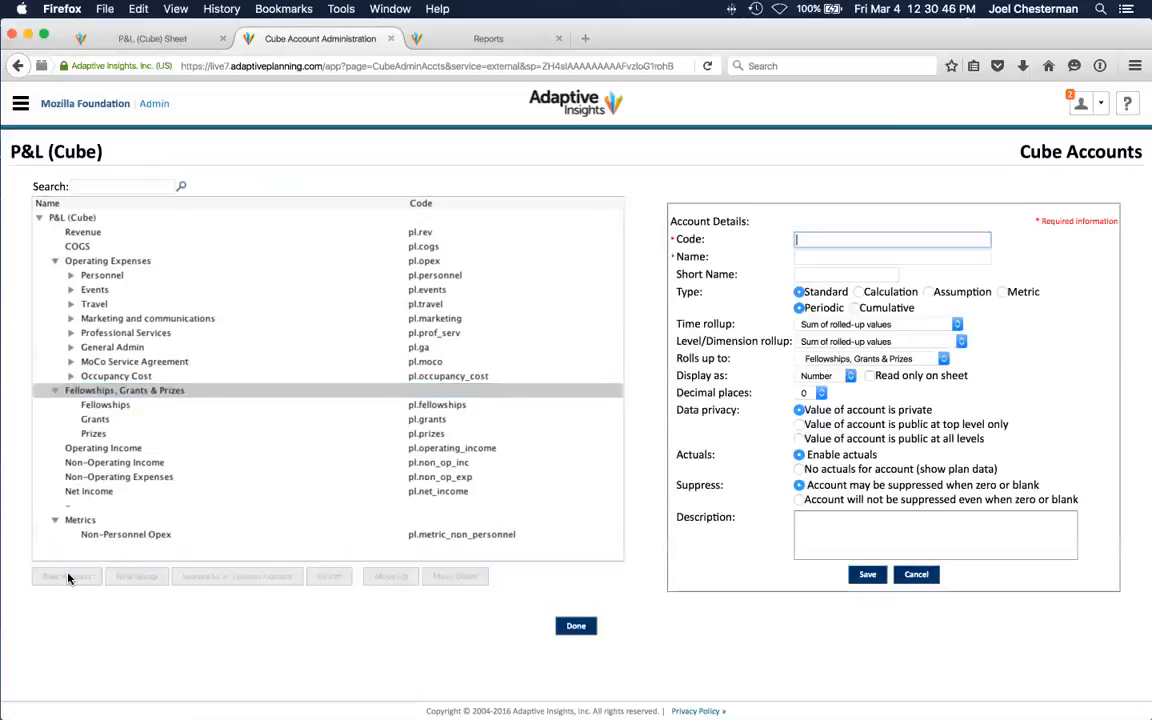
pyautogui.click(846, 359)
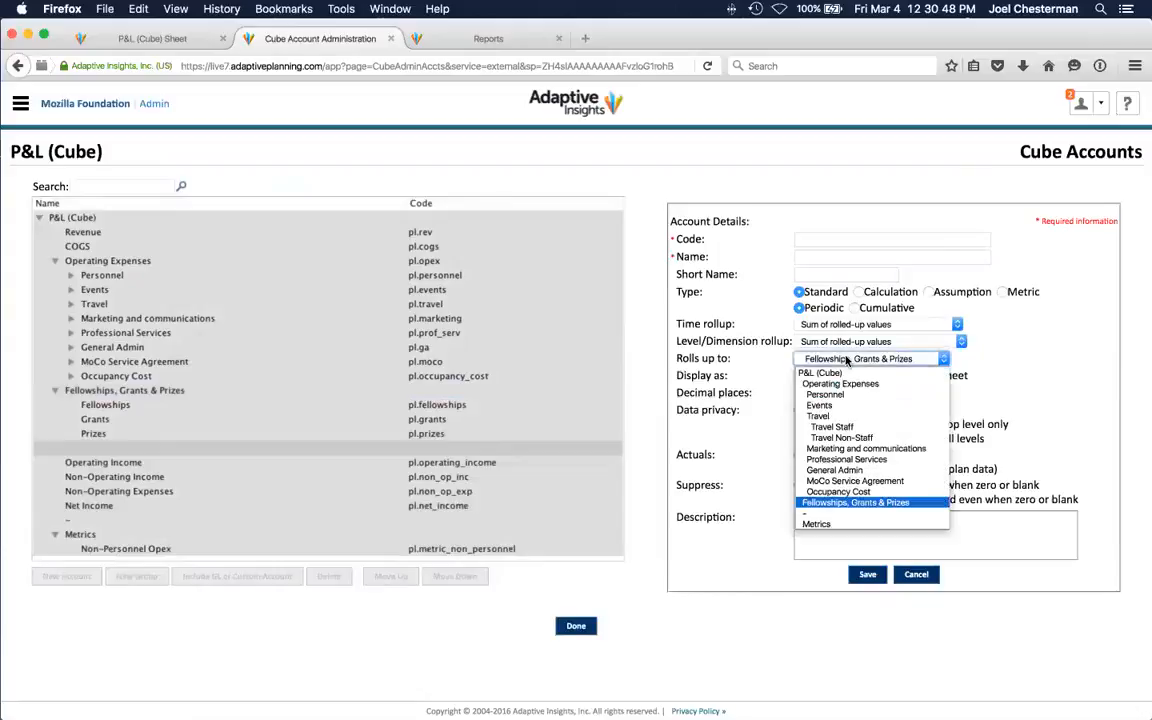
pyautogui.click(842, 384)
pyautogui.click(819, 239)
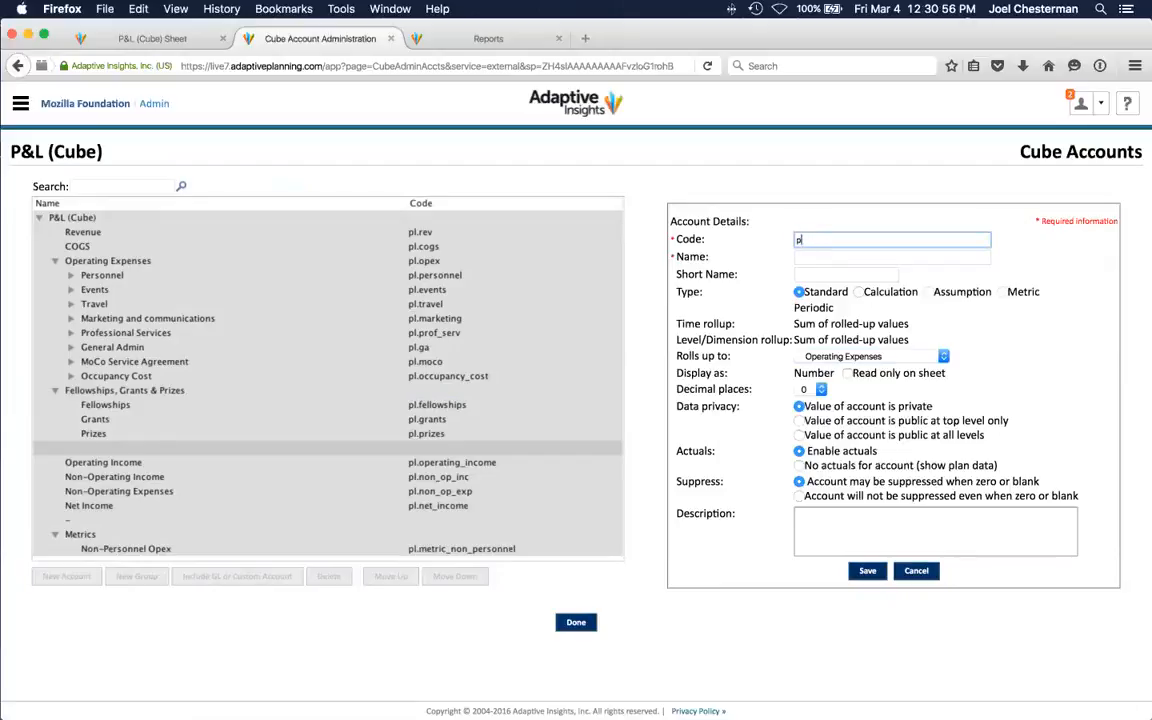
pyautogui.write('fellowships_grants_prizes')
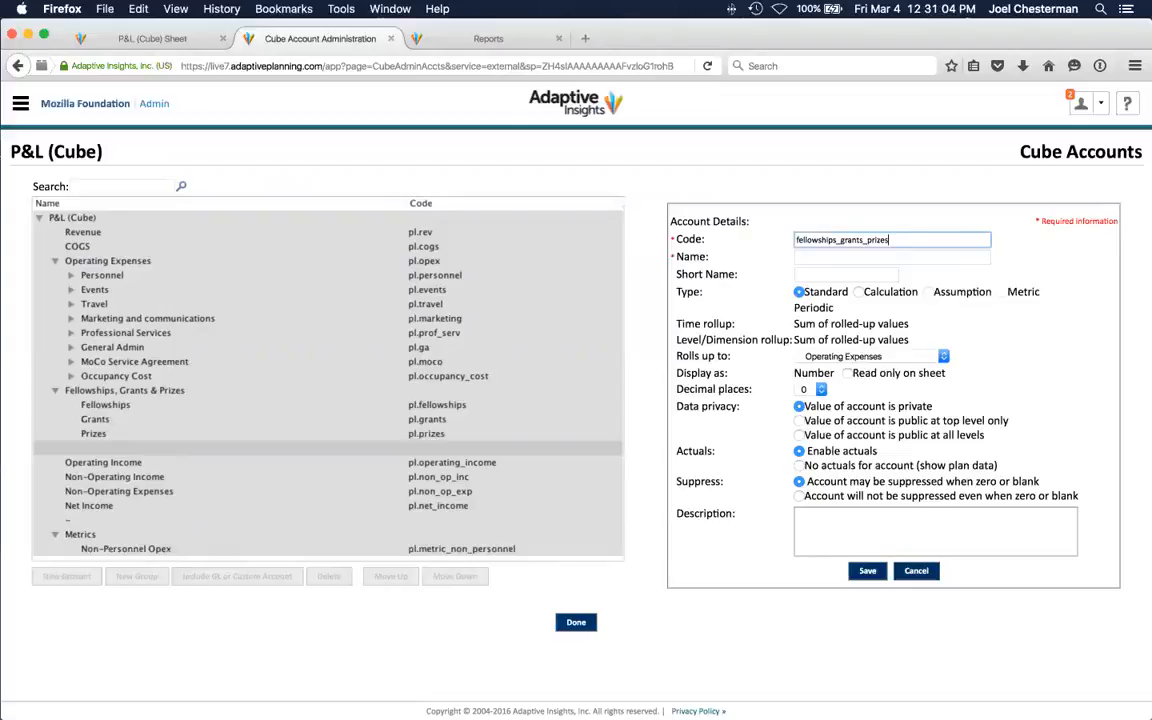
pyautogui.click(811, 255)
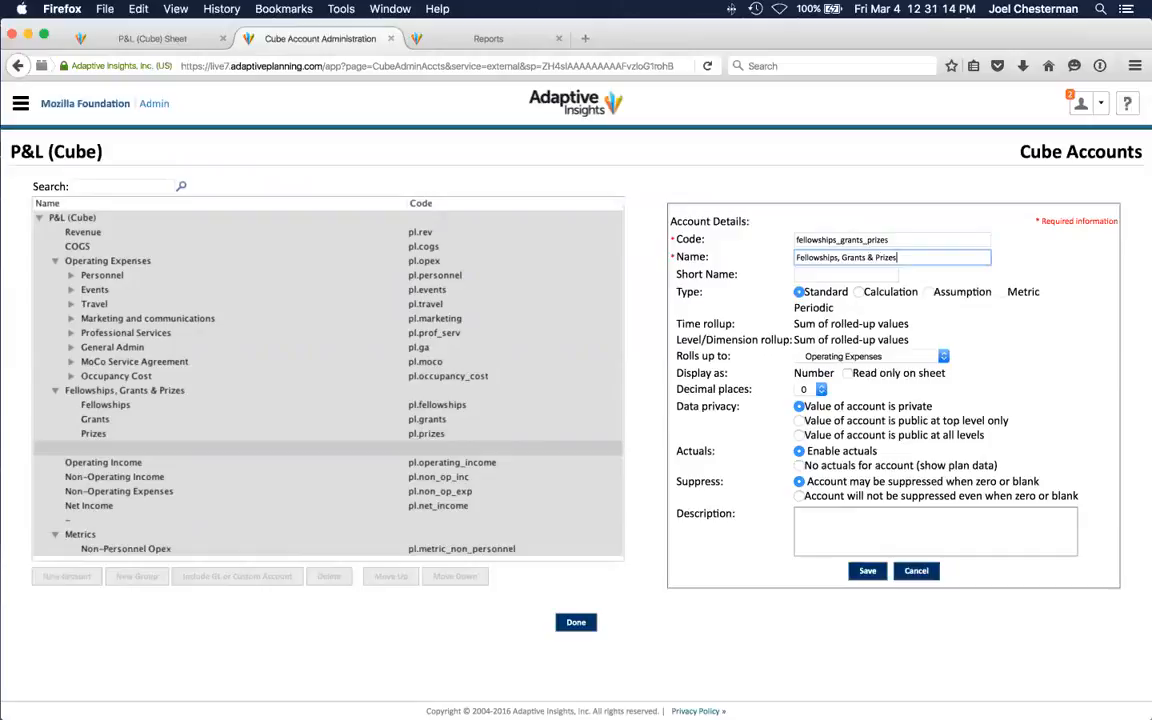
pyautogui.click(866, 571)
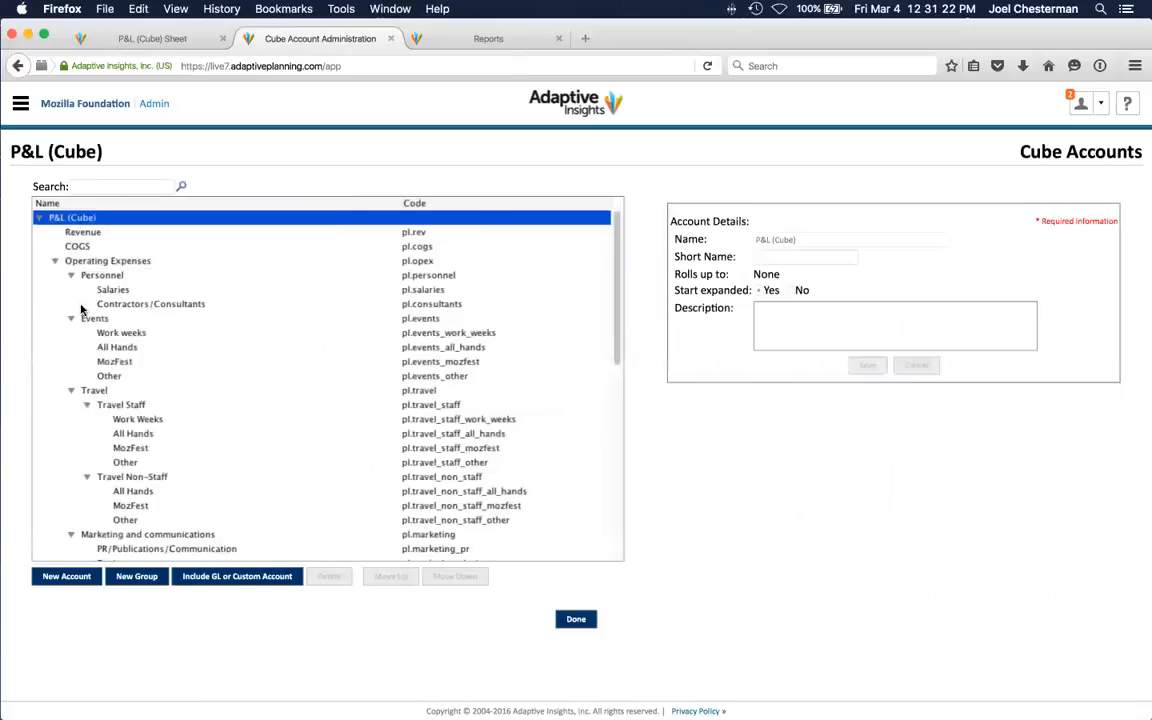
# Collapse the subgroups of Operating Expenses and inspect the details of its new Fellowships, Grants & Prizes account
pyautogui.click(71, 276)
pyautogui.click(71, 290)
pyautogui.click(71, 304)
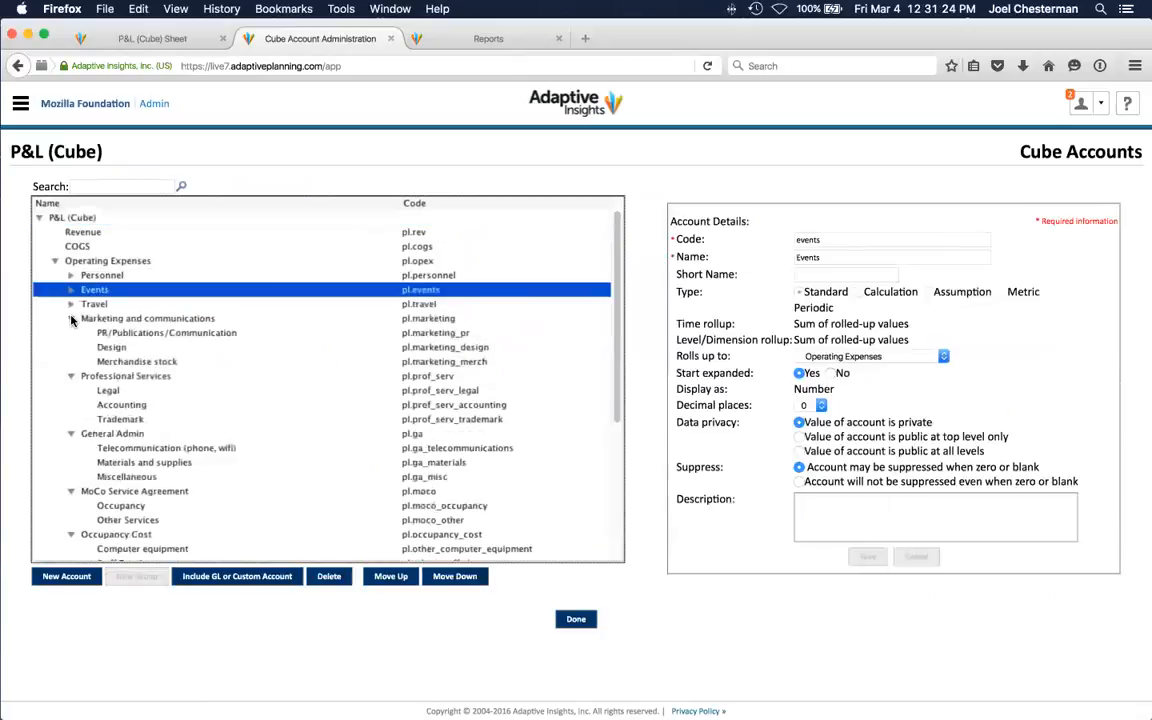
pyautogui.click(71, 318)
pyautogui.click(71, 333)
pyautogui.click(71, 347)
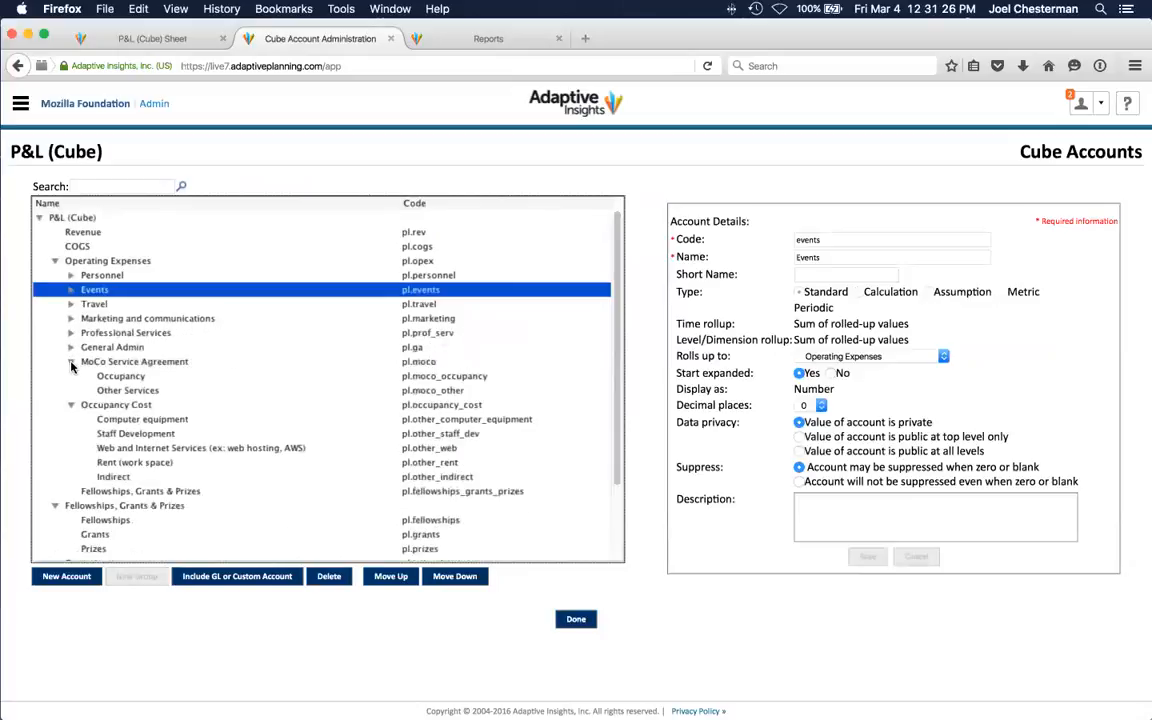
pyautogui.click(71, 361)
pyautogui.click(71, 376)
pyautogui.click(104, 390)
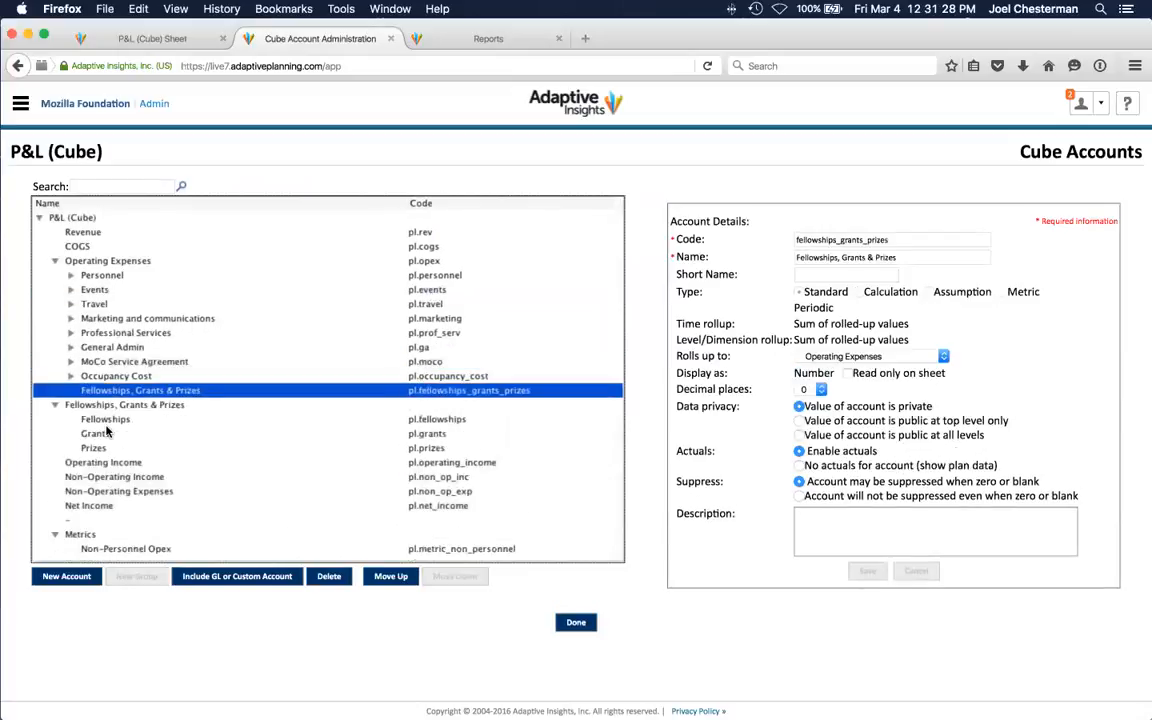
# Check the Fellowships account's roll-up options for the new Fellowships, Grants & Prizes account
pyautogui.click(101, 422)
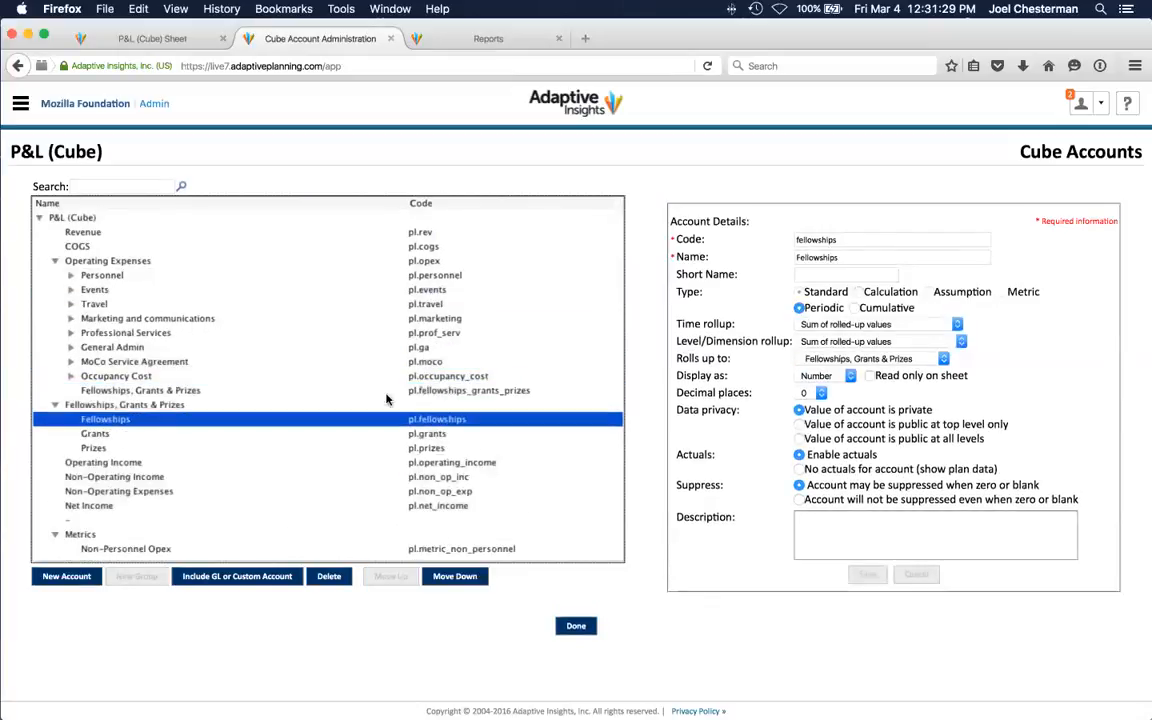
pyautogui.click(838, 362)
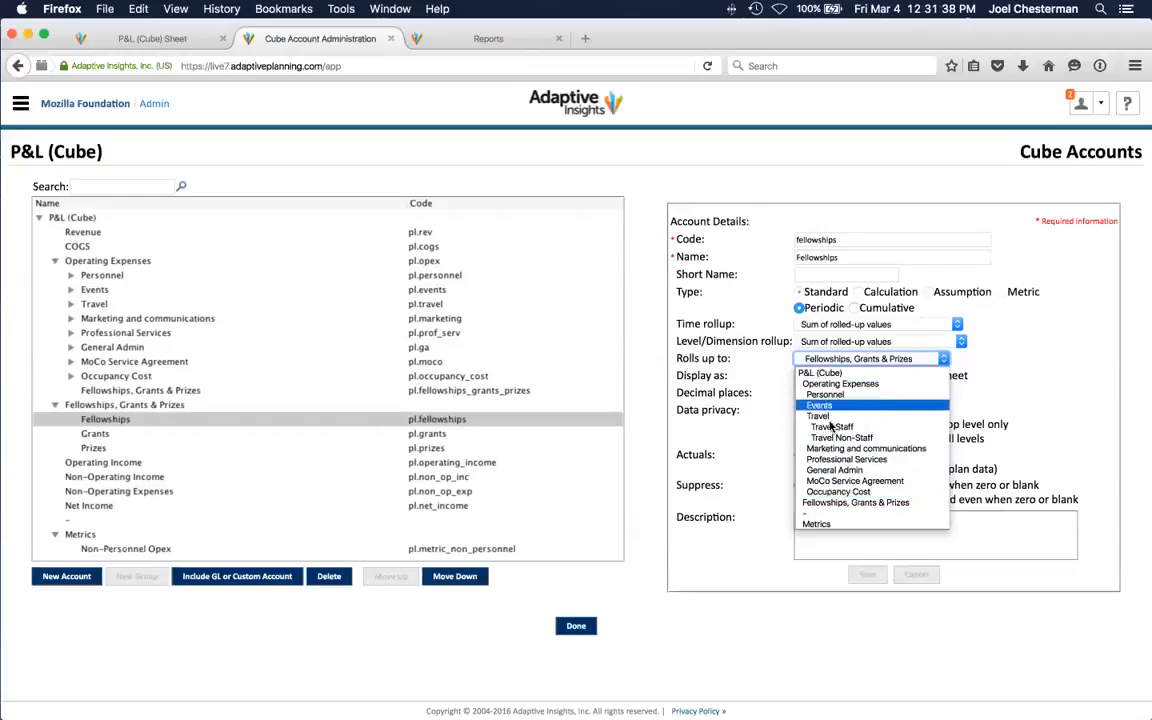
pyautogui.click(98, 393)
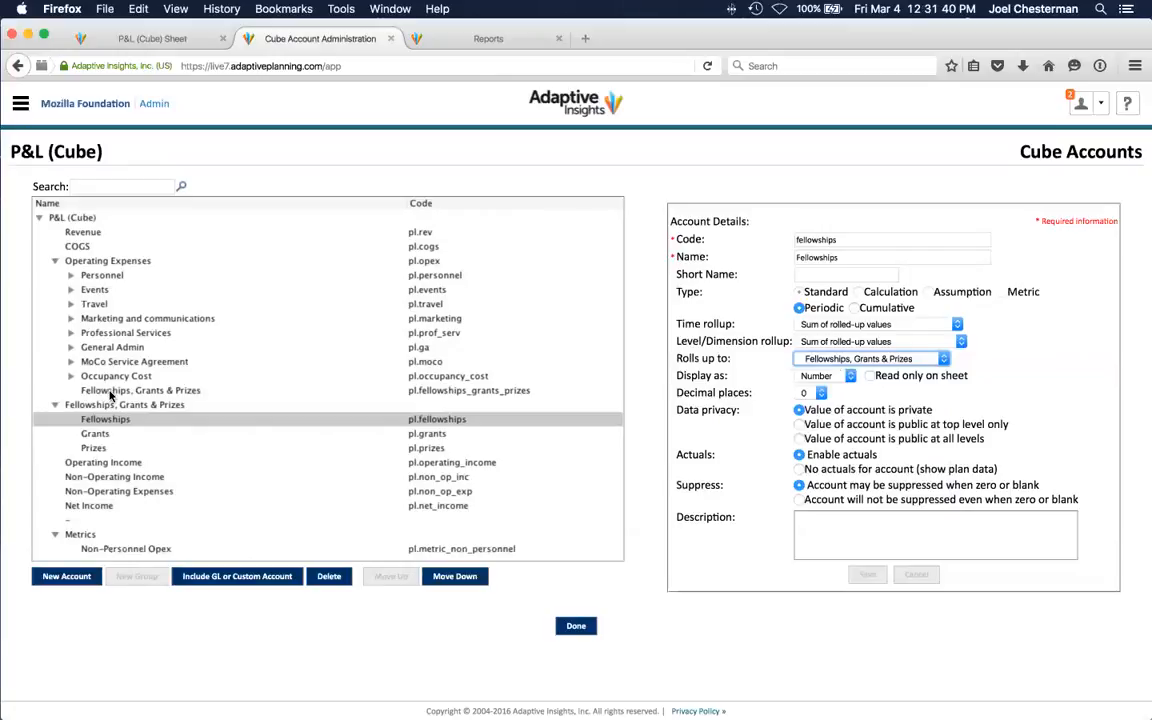
# Add a placeholder account with code 1 and name 1 beneath Fellowships, Grants & Prizes under Operating Expenses
pyautogui.click(98, 391)
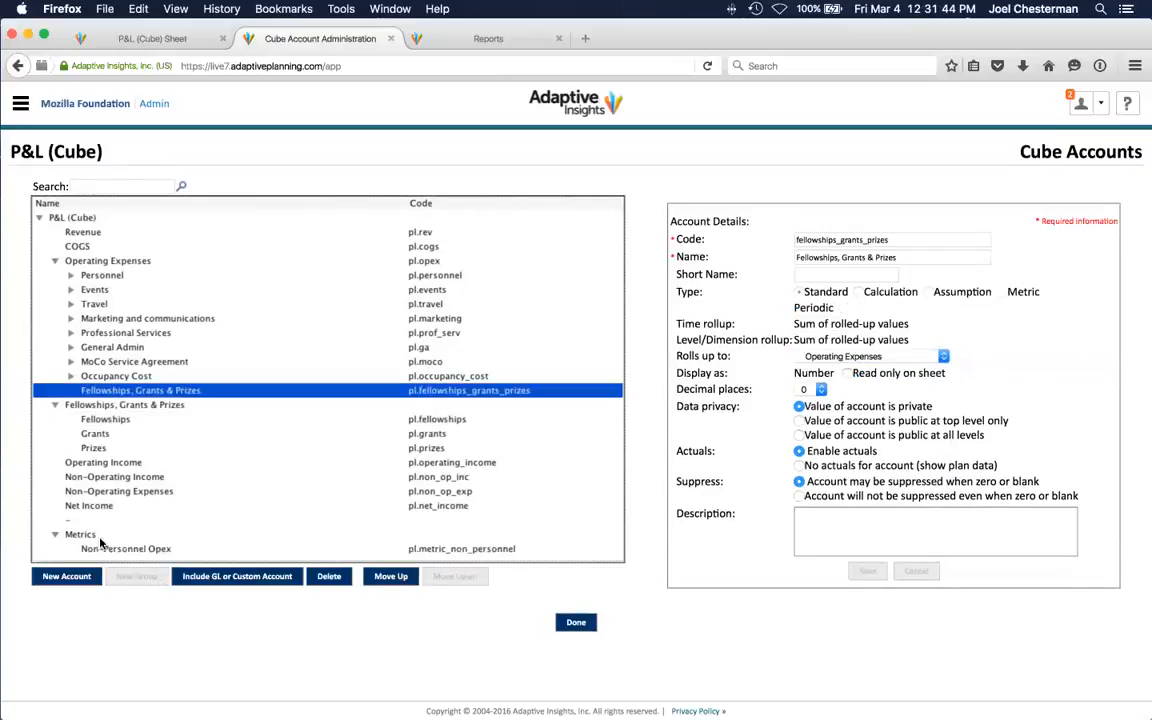
pyautogui.click(66, 577)
pyautogui.write('1')
pyautogui.press('Tab')
pyautogui.write('1')
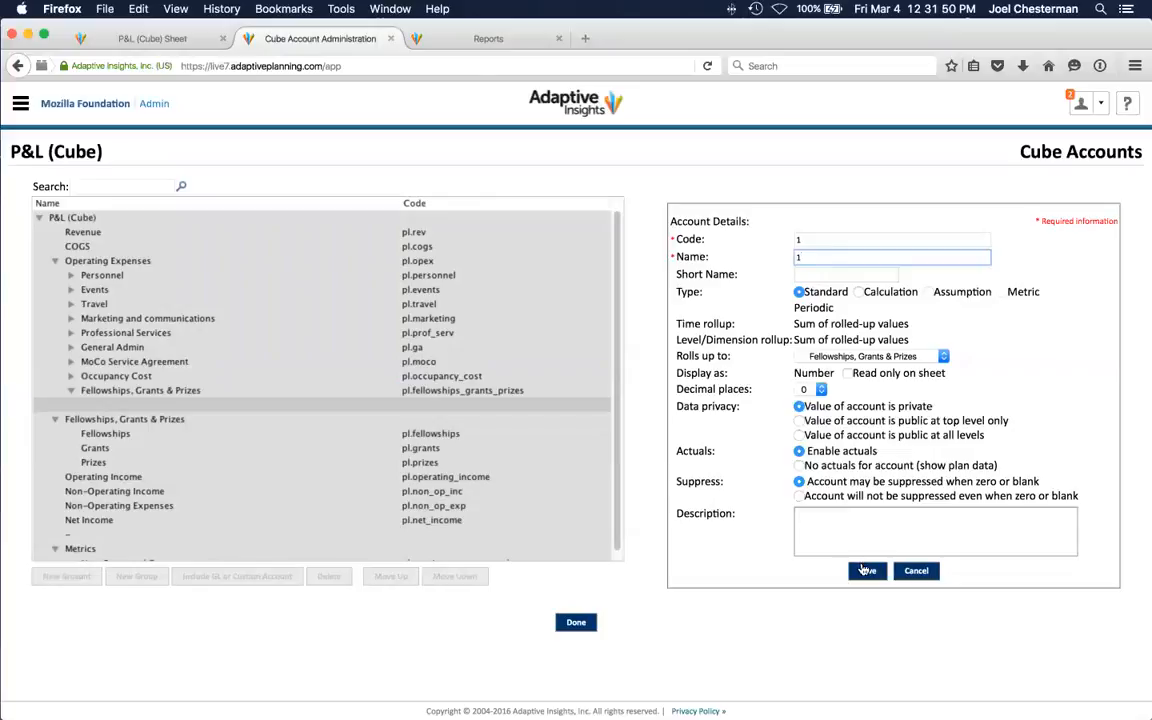
pyautogui.click(864, 570)
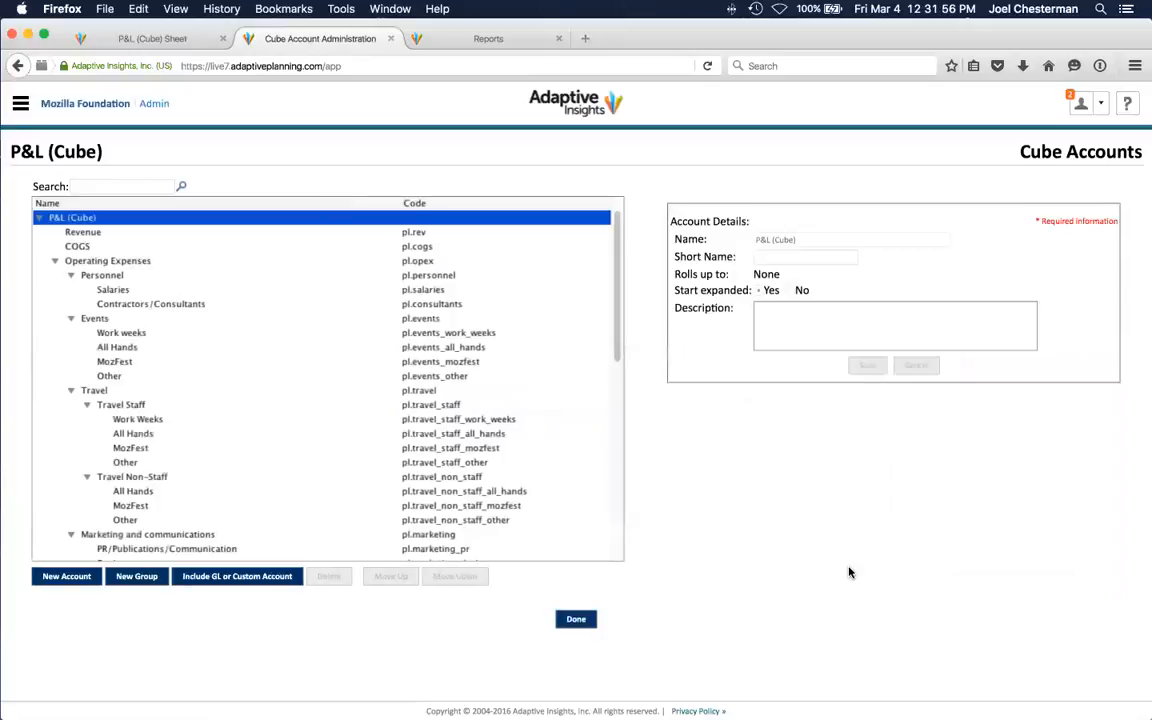
# Make the Fellowships account roll up to the Fellowships, Grants & Prizes account under Operating Expenses
pyautogui.moveTo(617, 226); pyautogui.dragTo(614, 476)
pyautogui.click(92, 446)
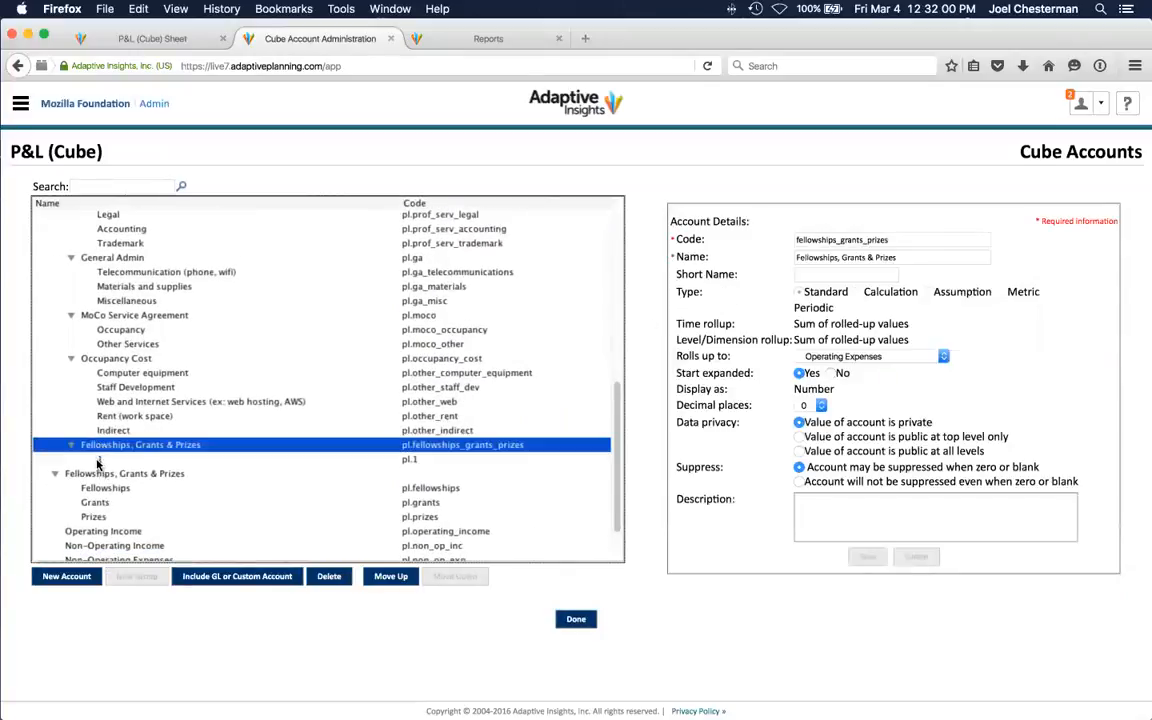
pyautogui.click(105, 488)
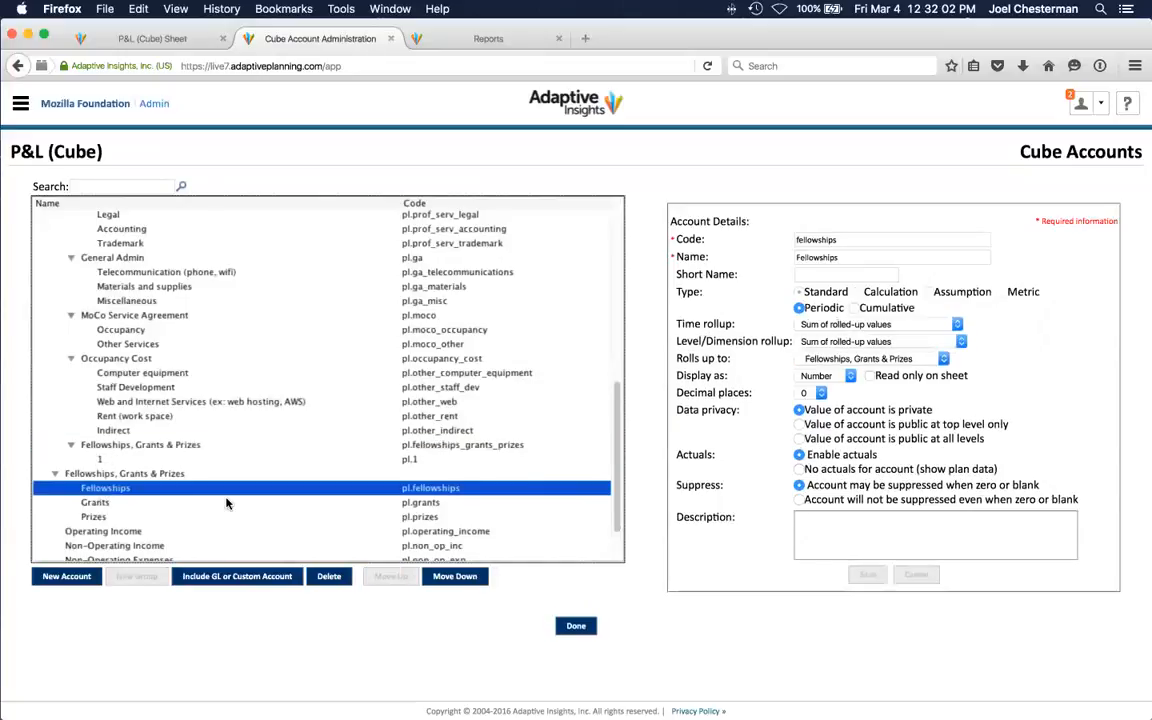
pyautogui.click(828, 360)
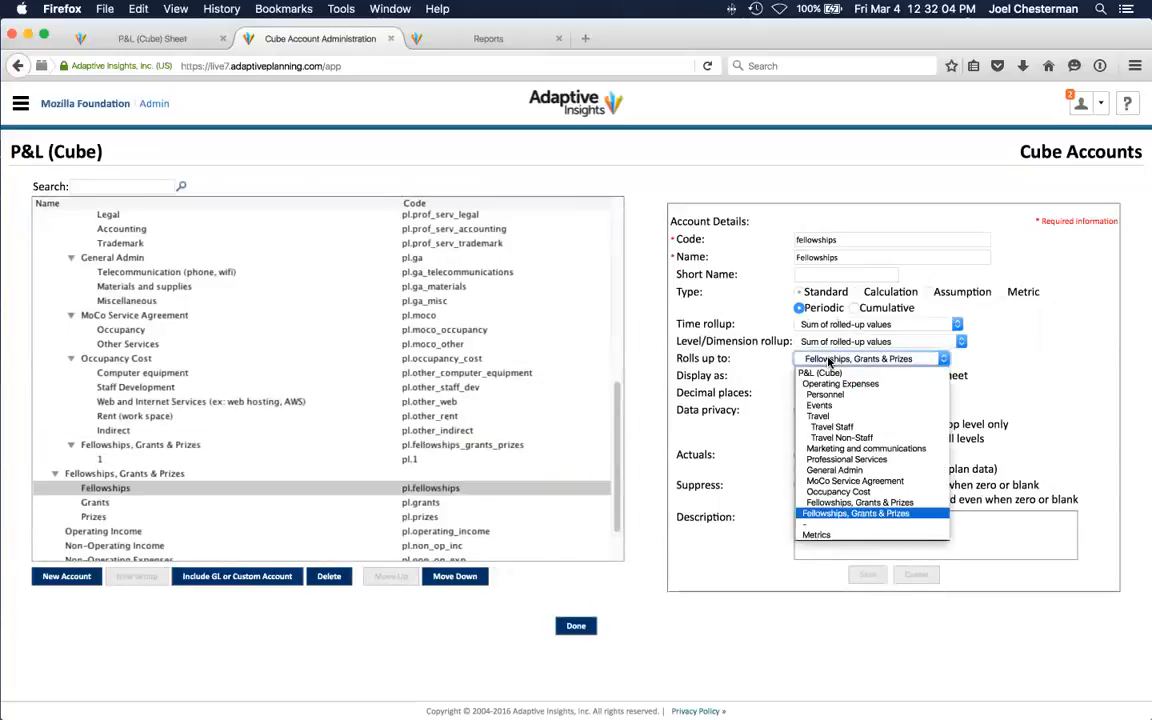
pyautogui.click(855, 503)
pyautogui.click(866, 573)
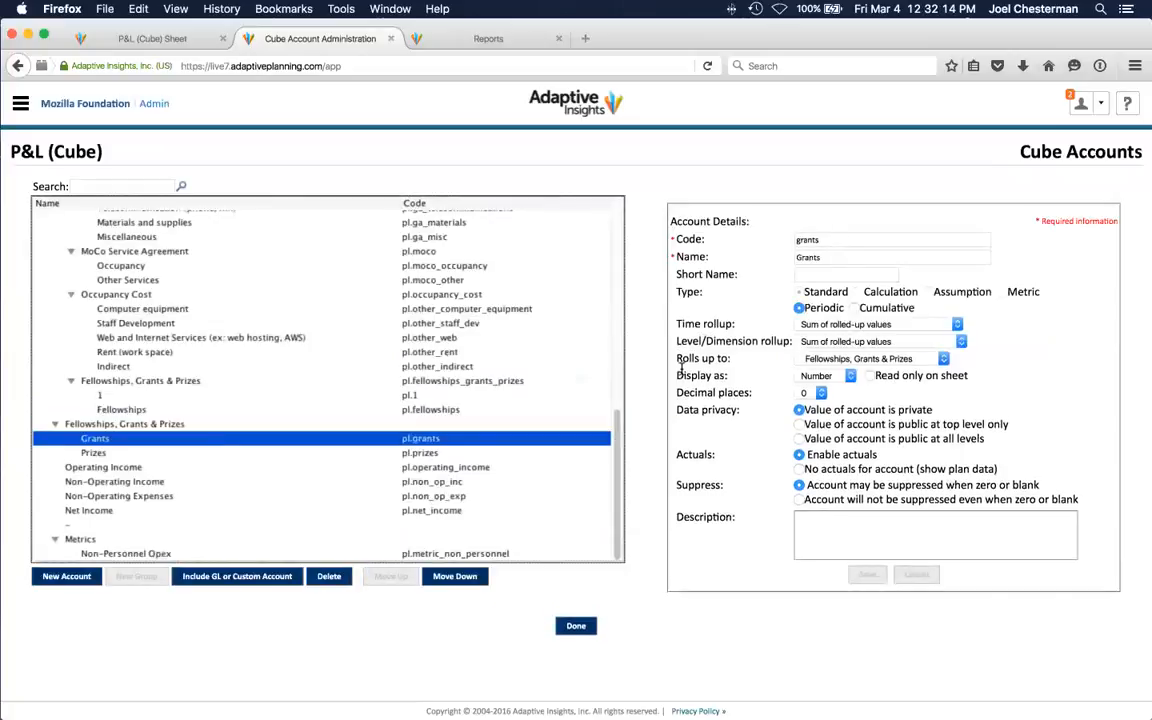
# Make the Grants and Prizes accounts roll up to the Fellowships, Grants & Prizes account under Operating Expenses
pyautogui.click(848, 359)
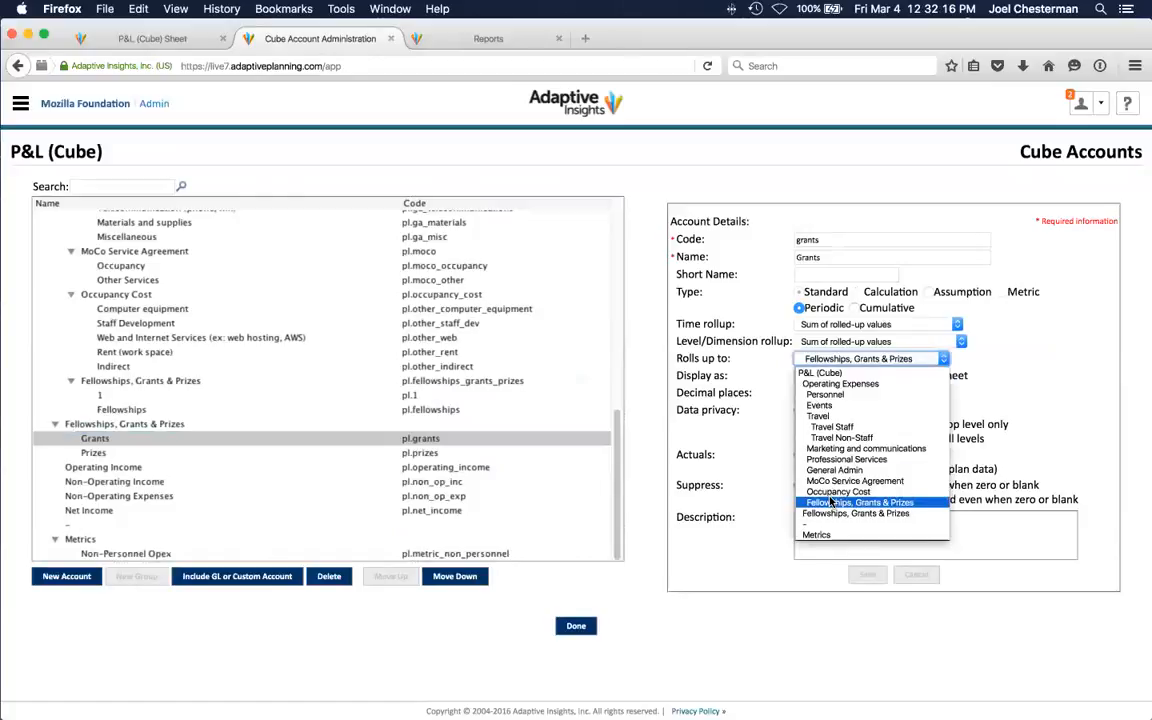
pyautogui.click(855, 512)
pyautogui.click(857, 575)
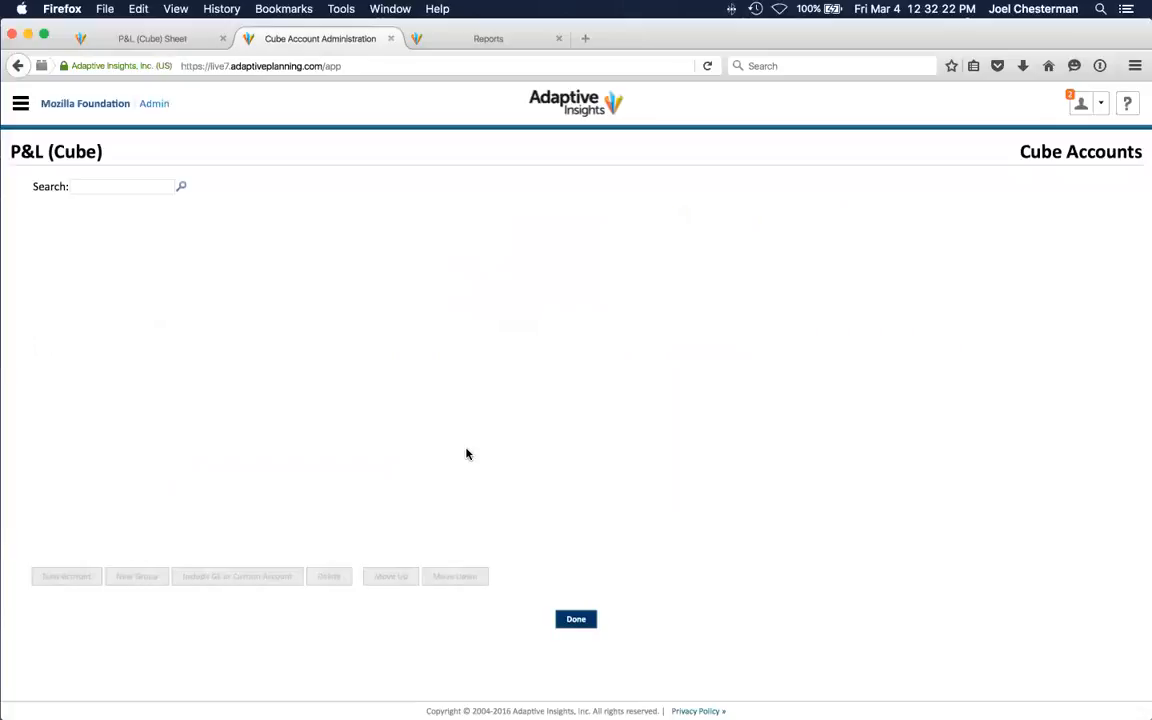
pyautogui.click(93, 452)
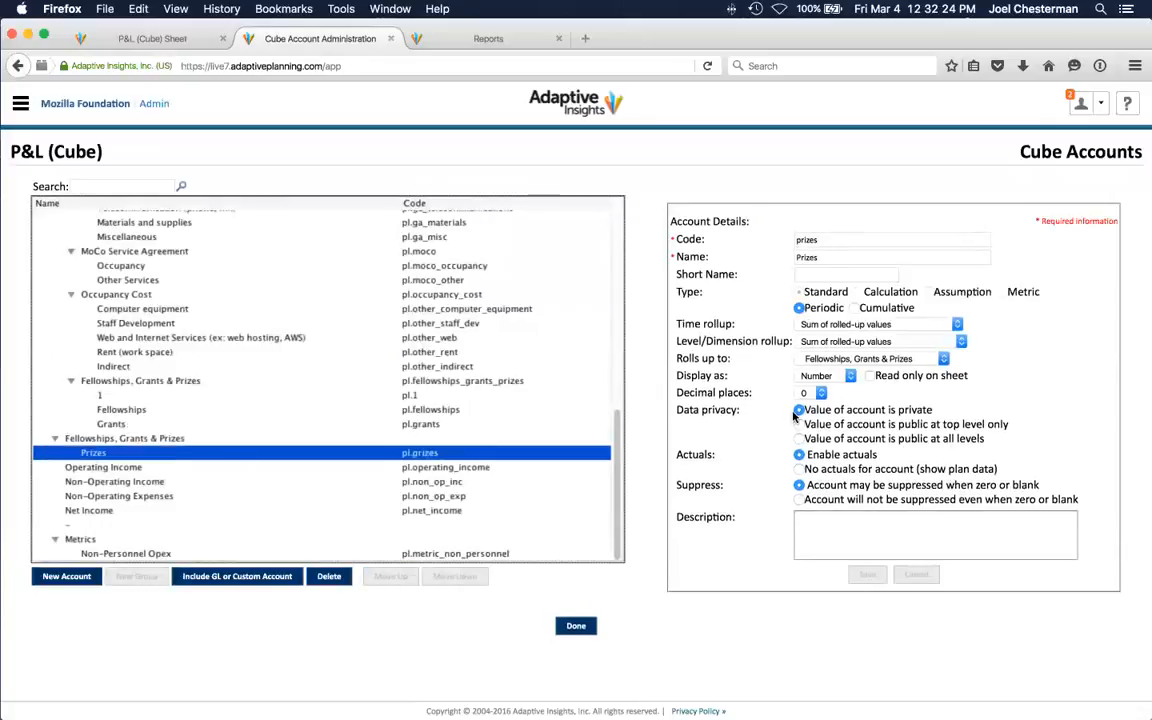
pyautogui.click(870, 358)
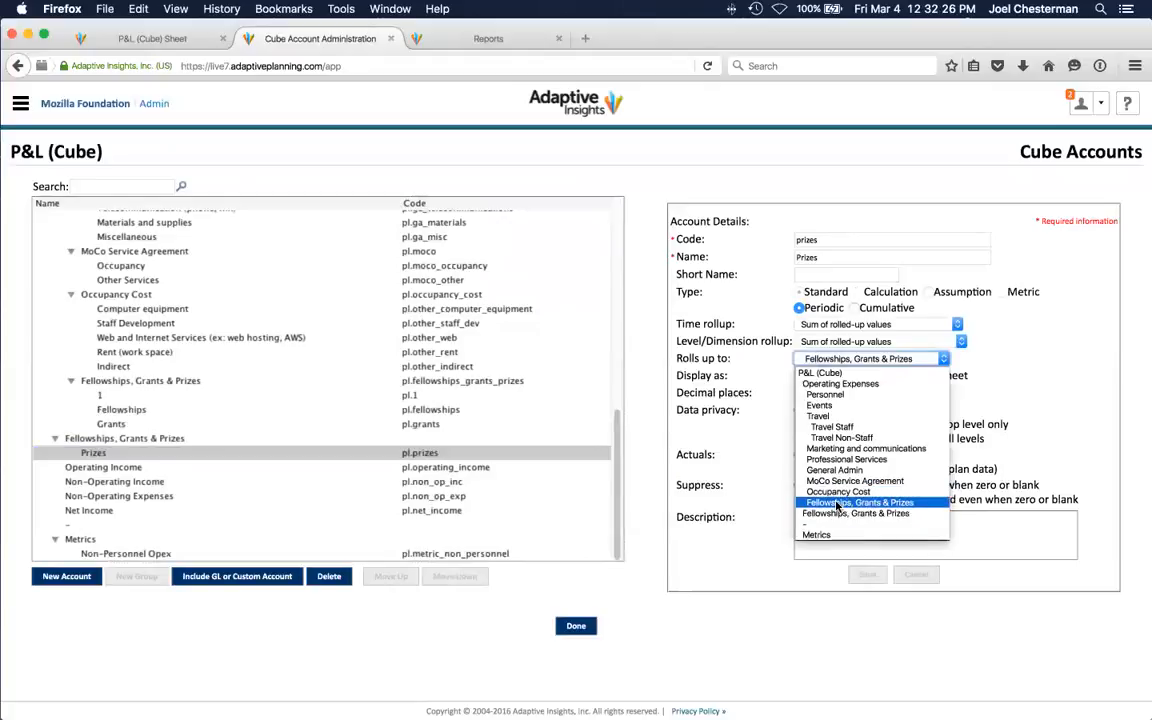
pyautogui.click(868, 571)
pyautogui.click(868, 571)
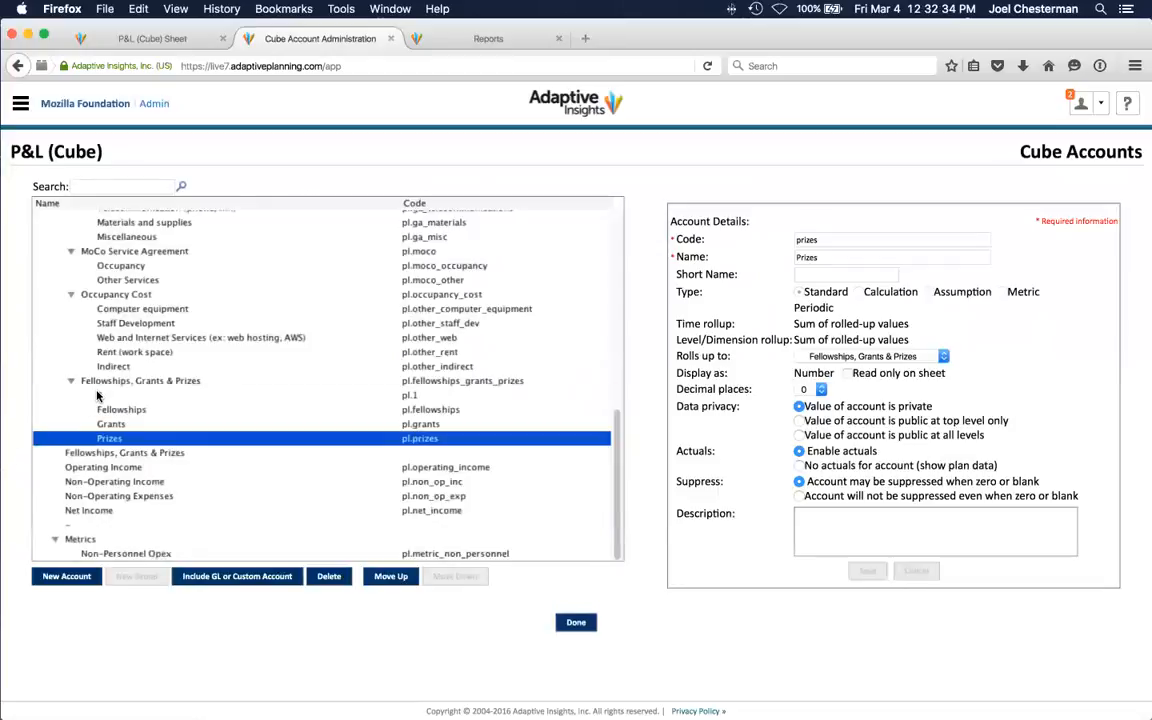
# Delete the placeholder account 1 and switch back to the P&L (Cube) sheet
pyautogui.click(329, 576)
pyautogui.click(634, 355)
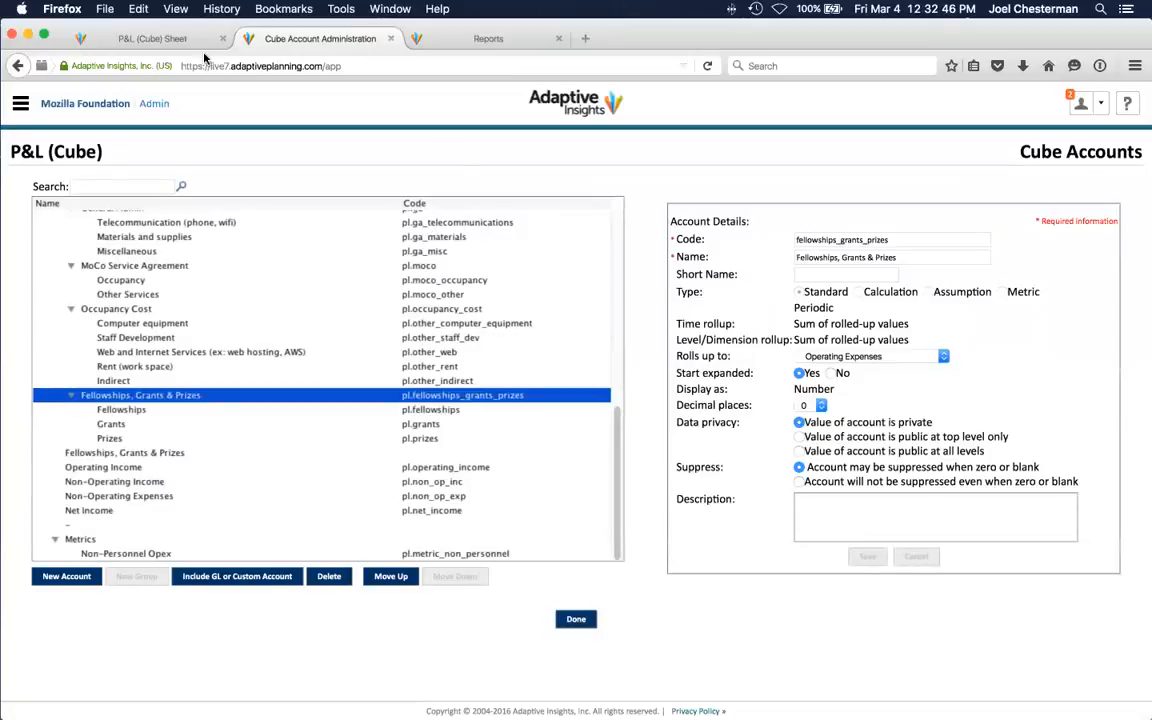
pyautogui.click(170, 40)
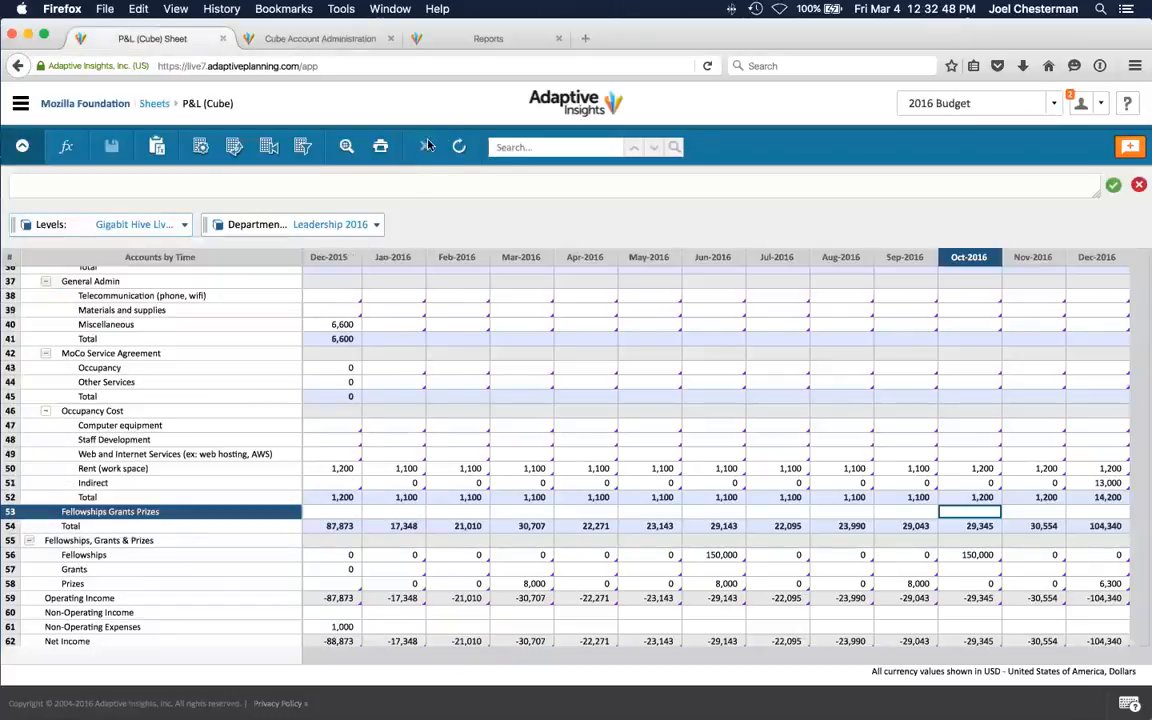
# Refresh the P&L (Cube) sheet and check the Fellowships, Grants & Prizes group under Operating Expenses
pyautogui.click(457, 147)
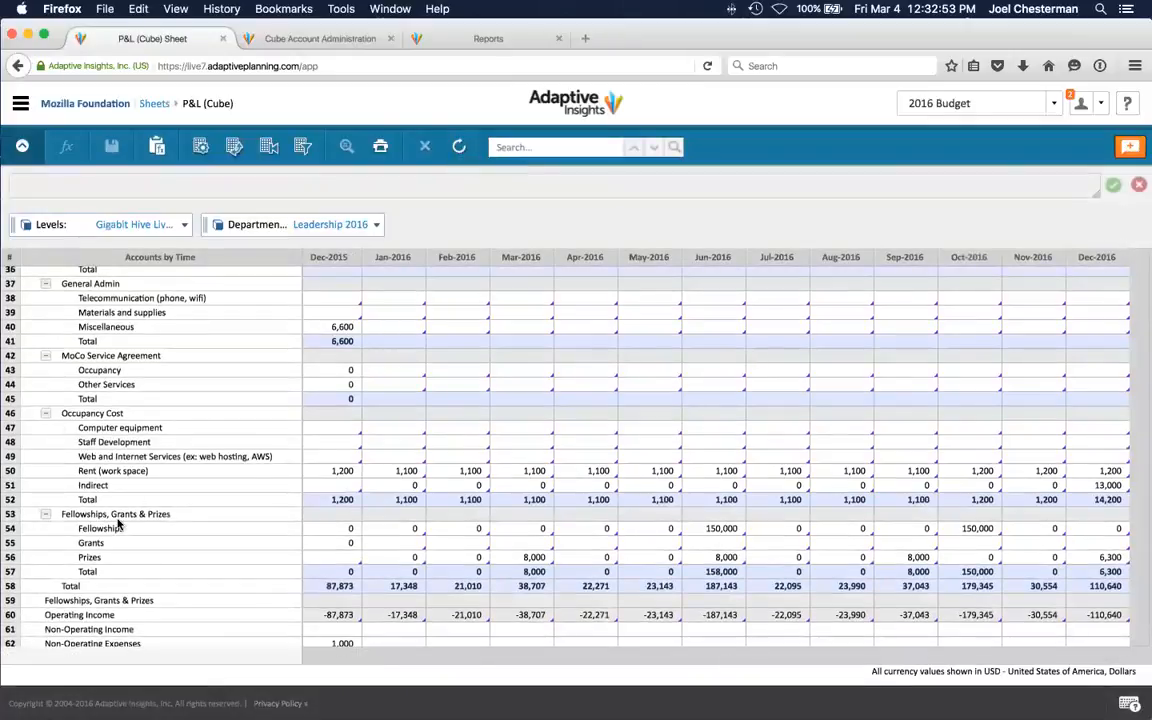
pyautogui.click(115, 514)
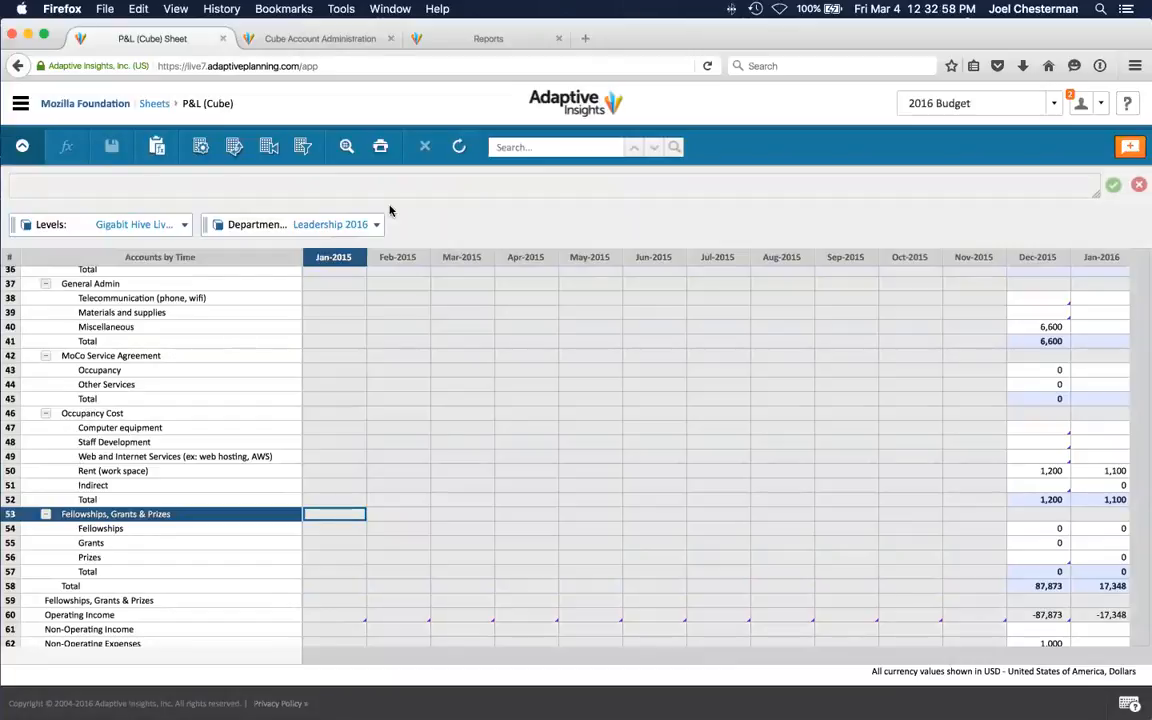
# Switch to Reports, leave the open report builder for the report list, and start a new matrix report
pyautogui.click(478, 40)
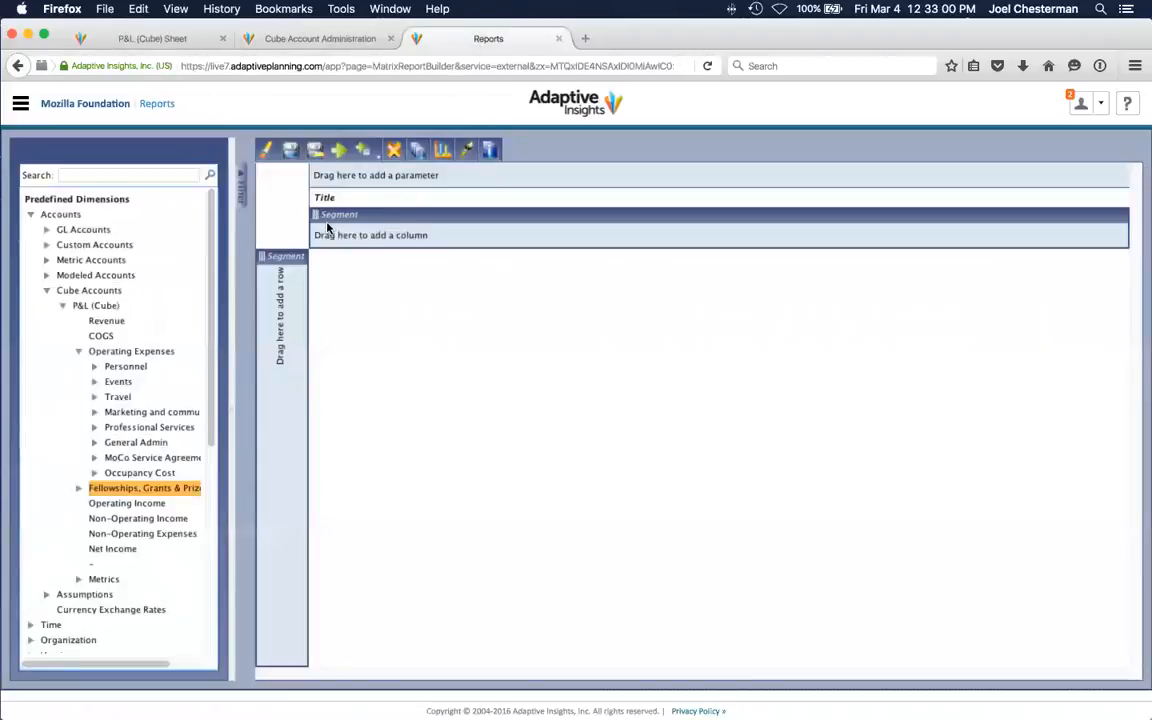
pyautogui.click(104, 353)
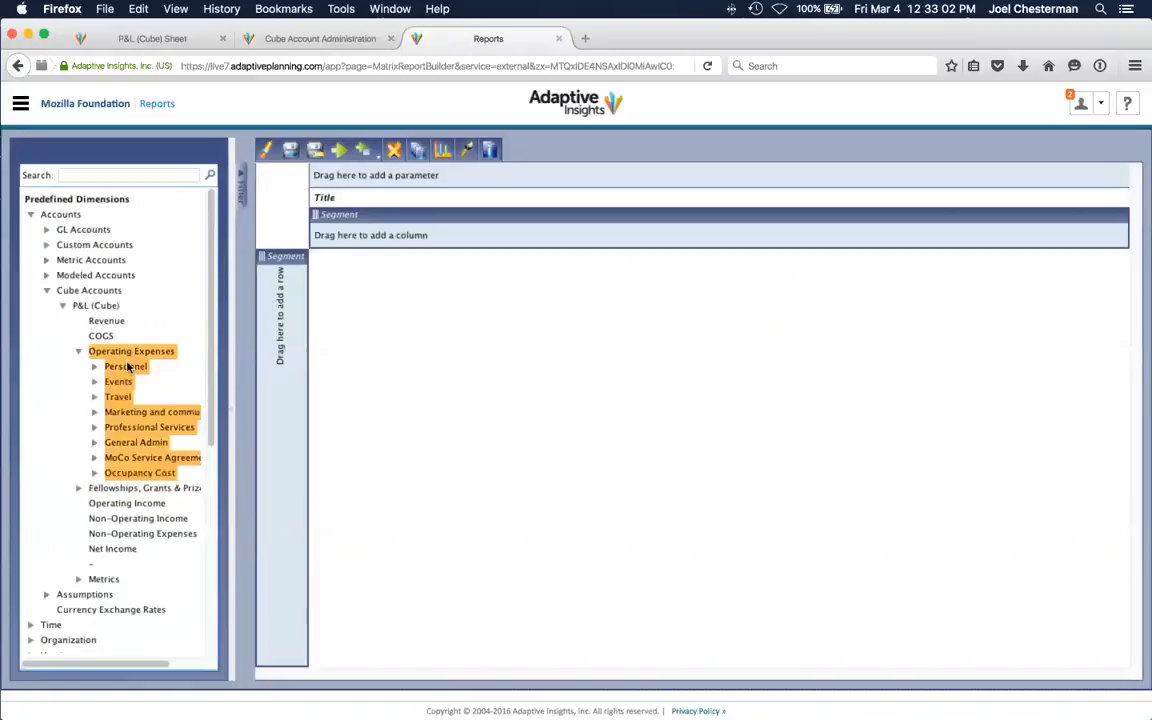
pyautogui.click(167, 107)
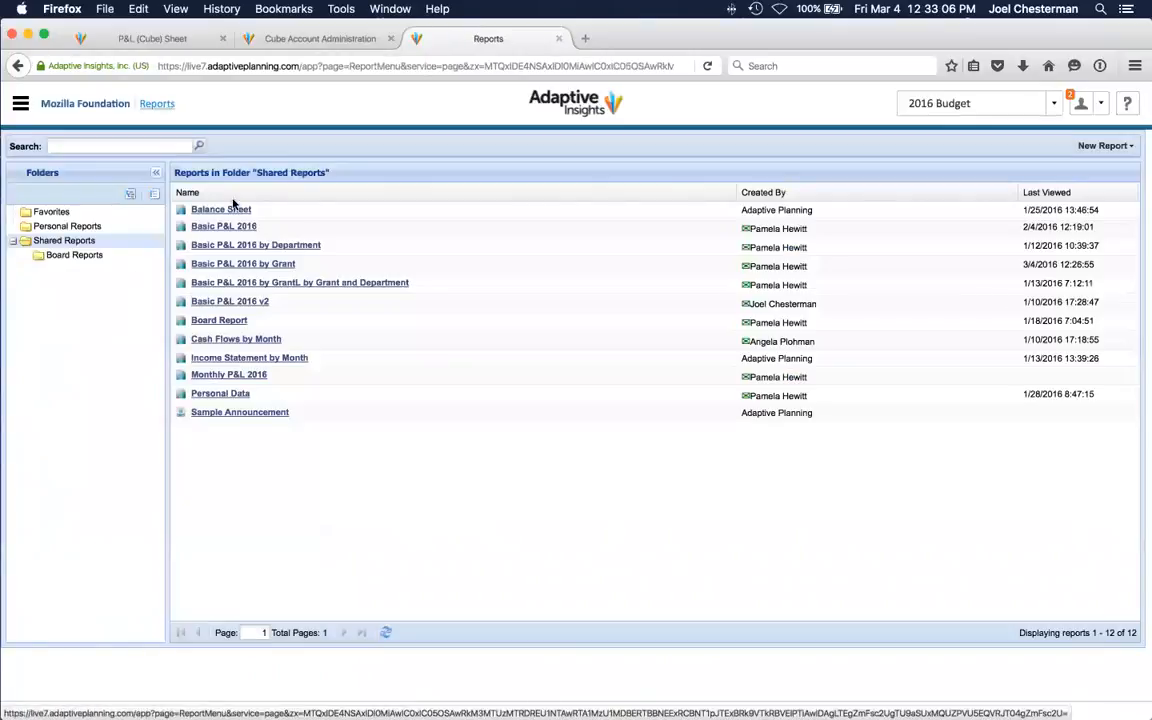
pyautogui.click(1095, 147)
pyautogui.click(1070, 168)
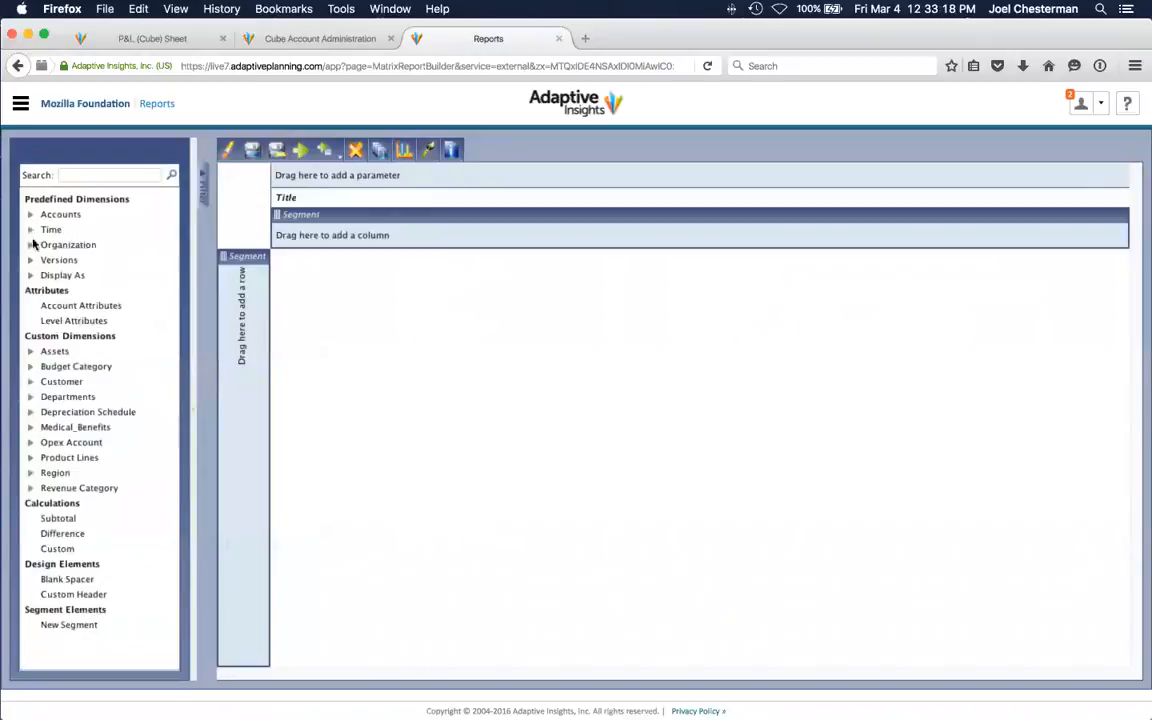
# Add the P&L (Cube) account group from Cube Accounts as the row of the report
pyautogui.click(31, 215)
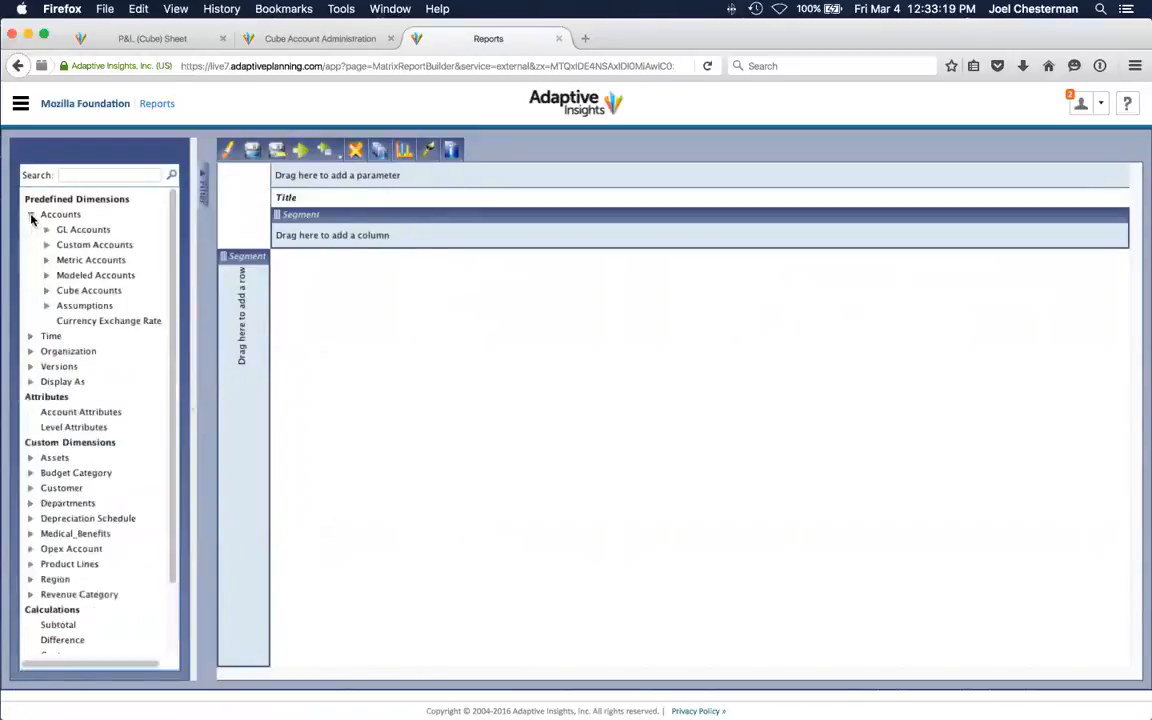
pyautogui.click(47, 292)
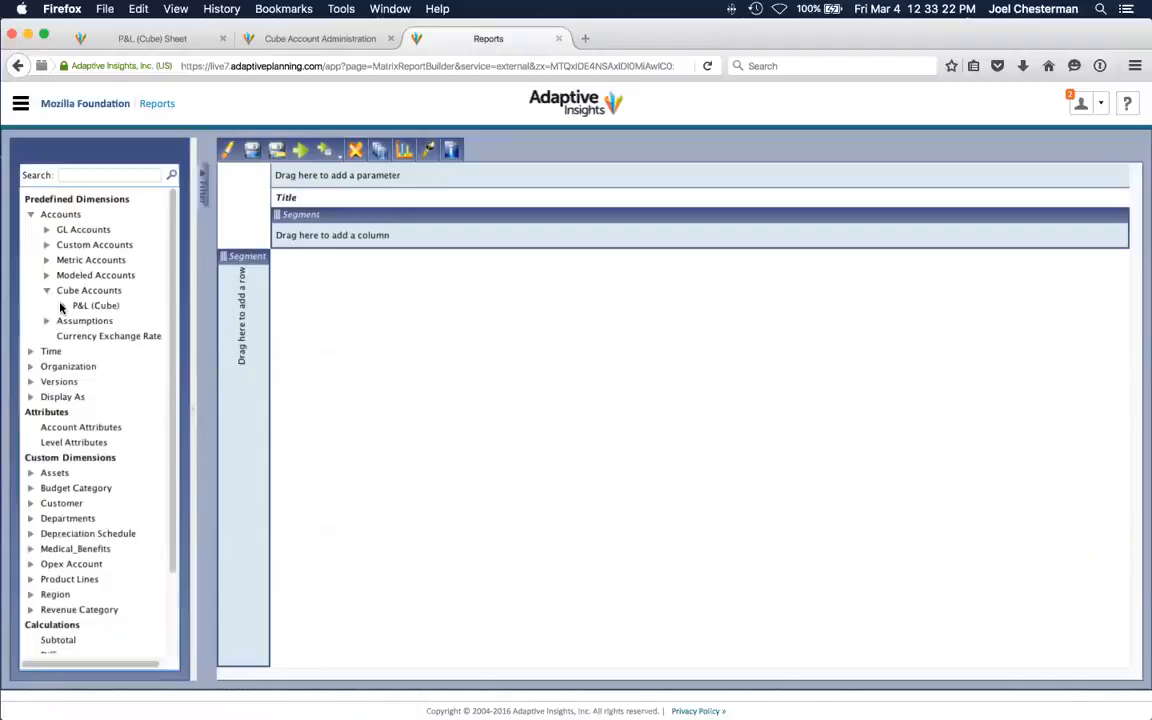
pyautogui.click(62, 305)
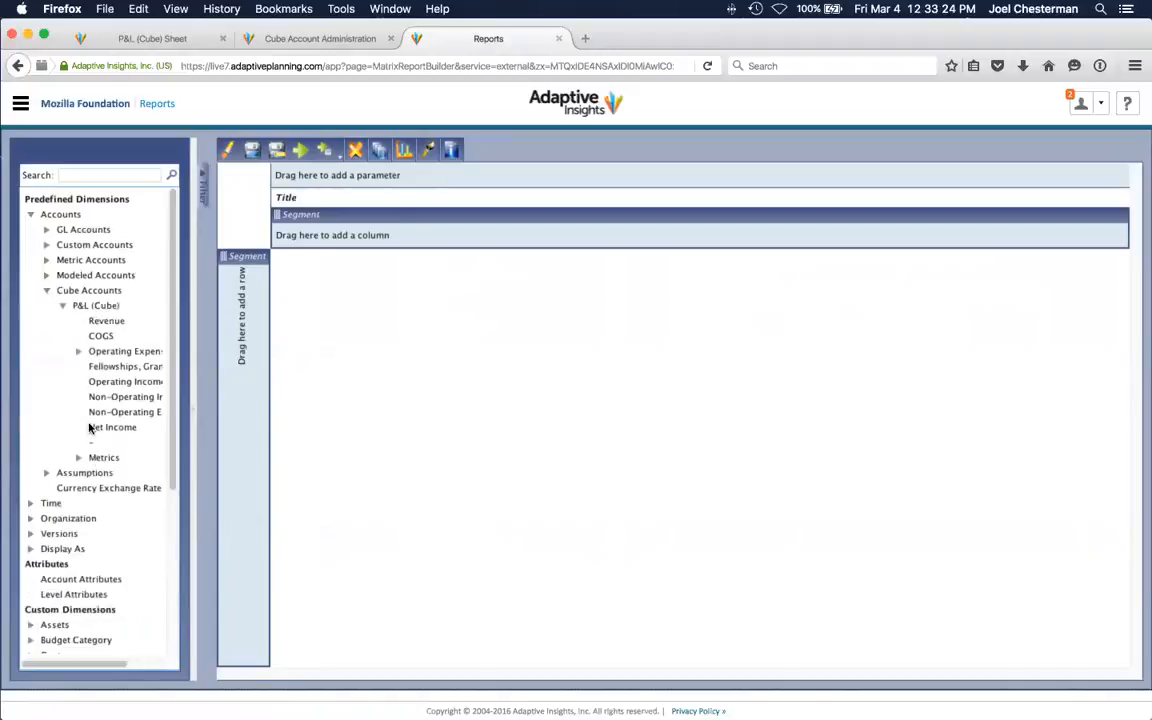
pyautogui.click(95, 307)
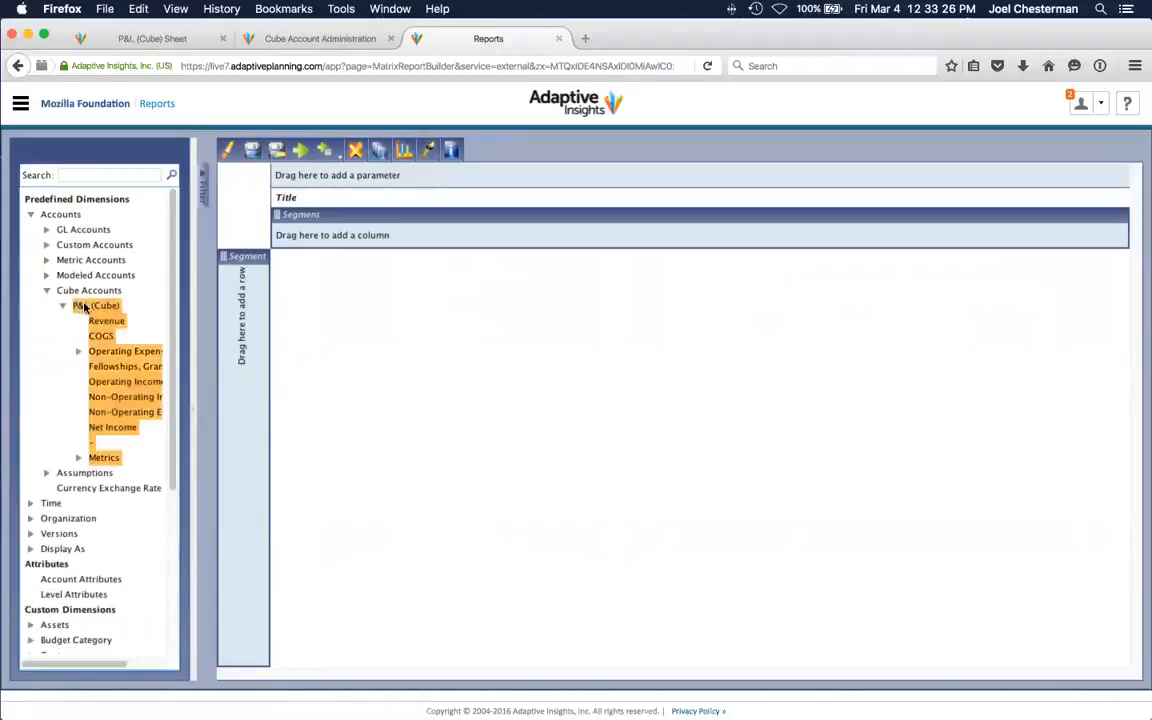
pyautogui.rightClick(89, 308)
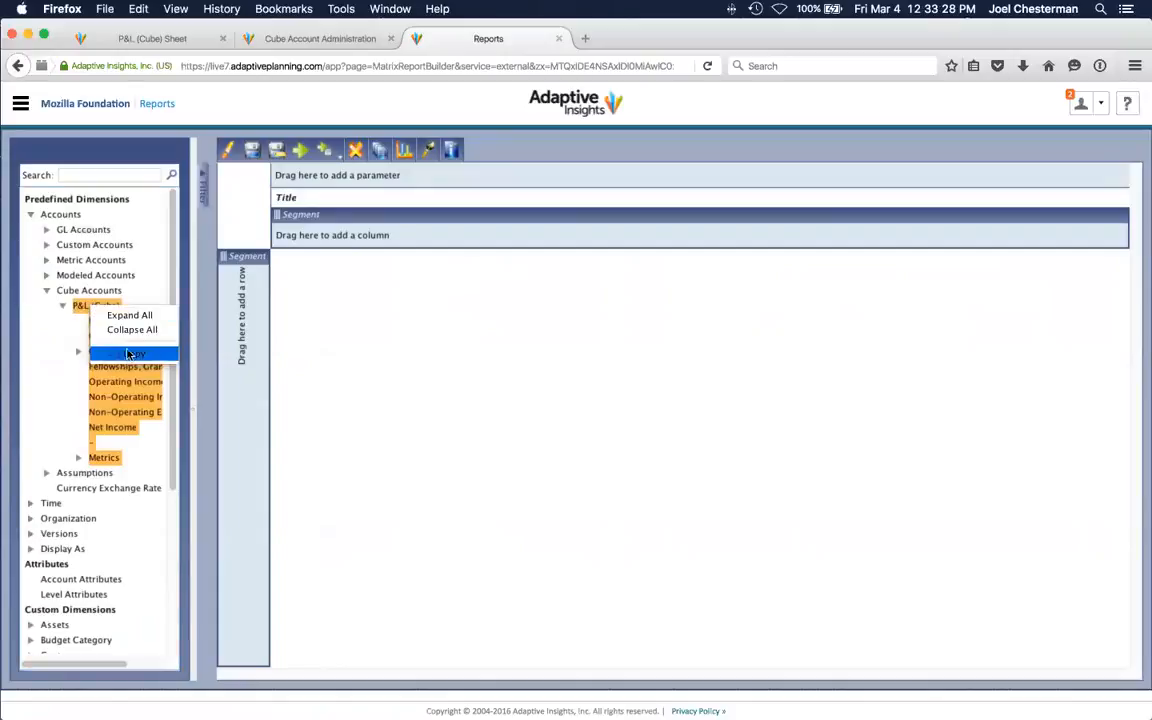
pyautogui.moveTo(226, 353); pyautogui.dragTo(253, 351)
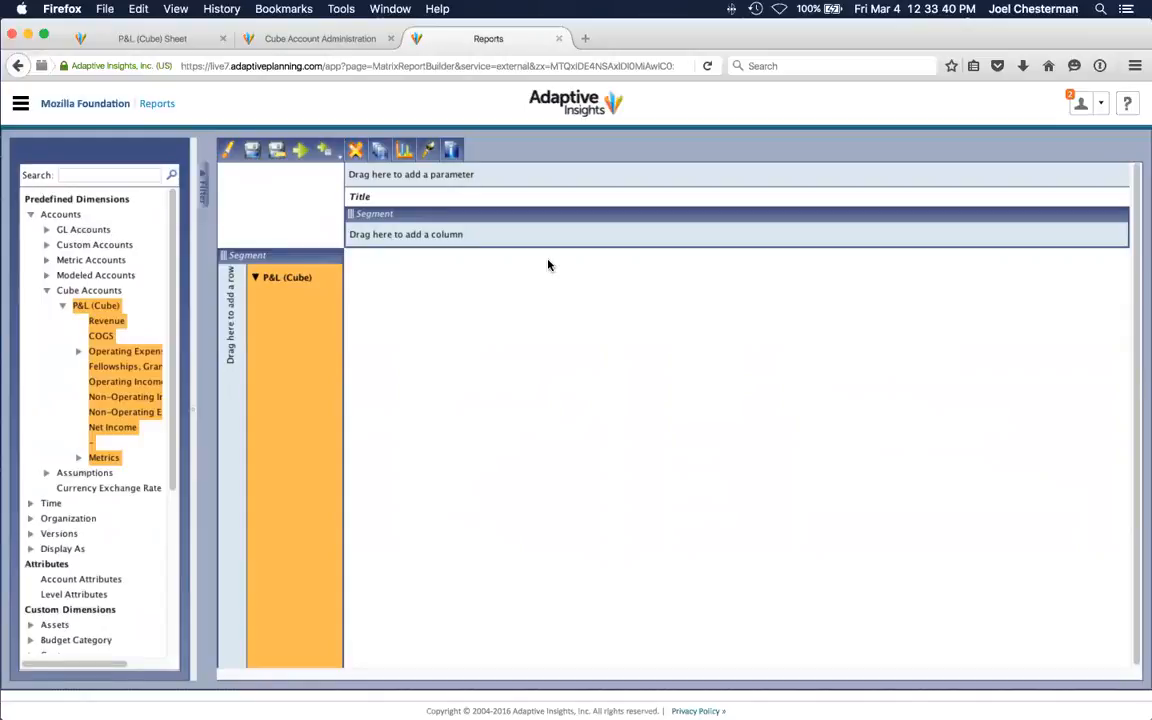
# Add the YTD time element as a column of the report
pyautogui.click(46, 291)
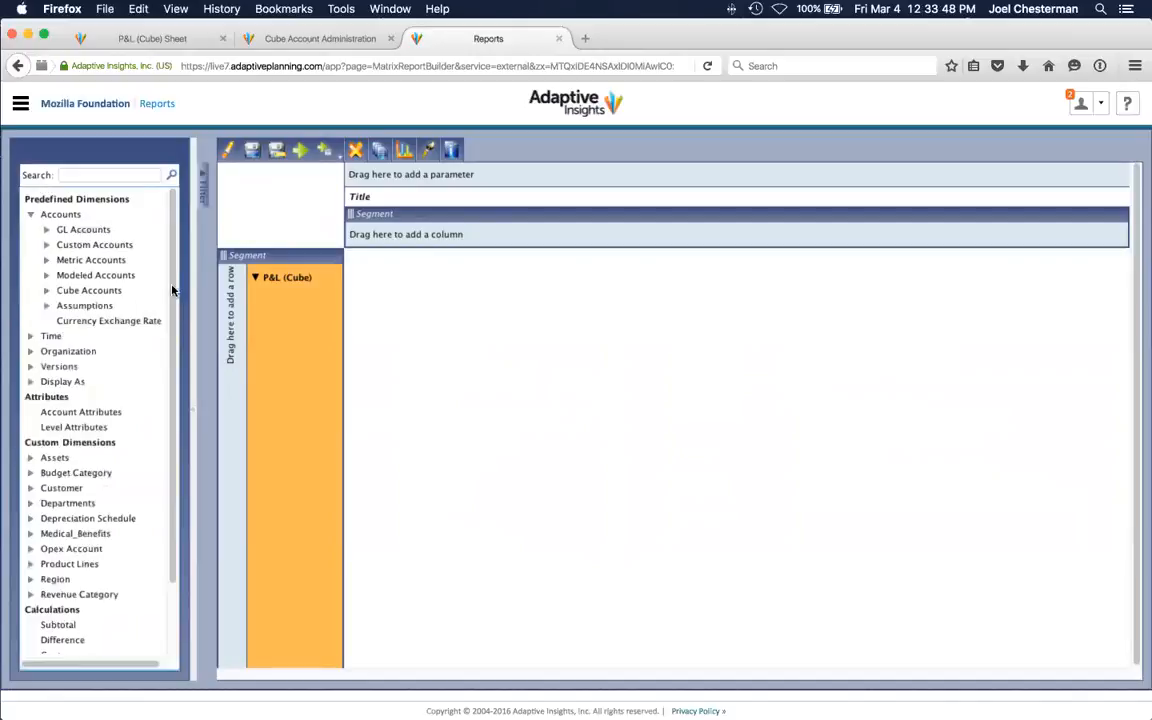
pyautogui.scroll(-2, 172, 357)
pyautogui.scroll(-3, 172, 357)
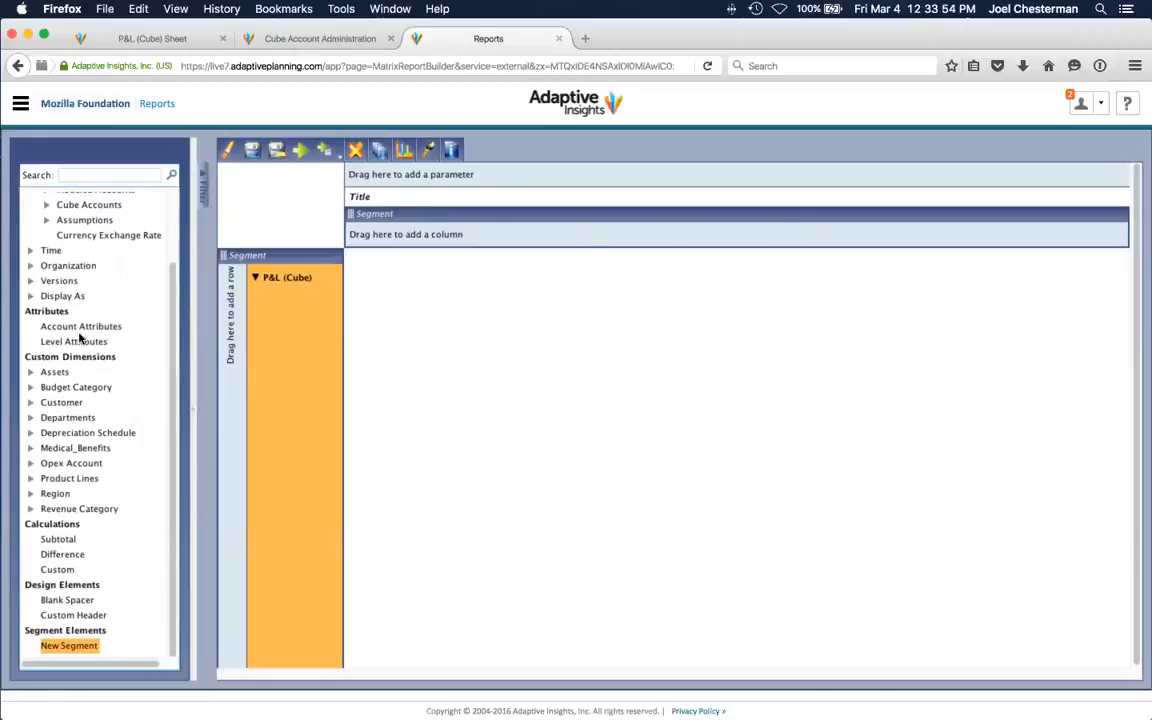
pyautogui.moveTo(172, 356); pyautogui.dragTo(175, 239)
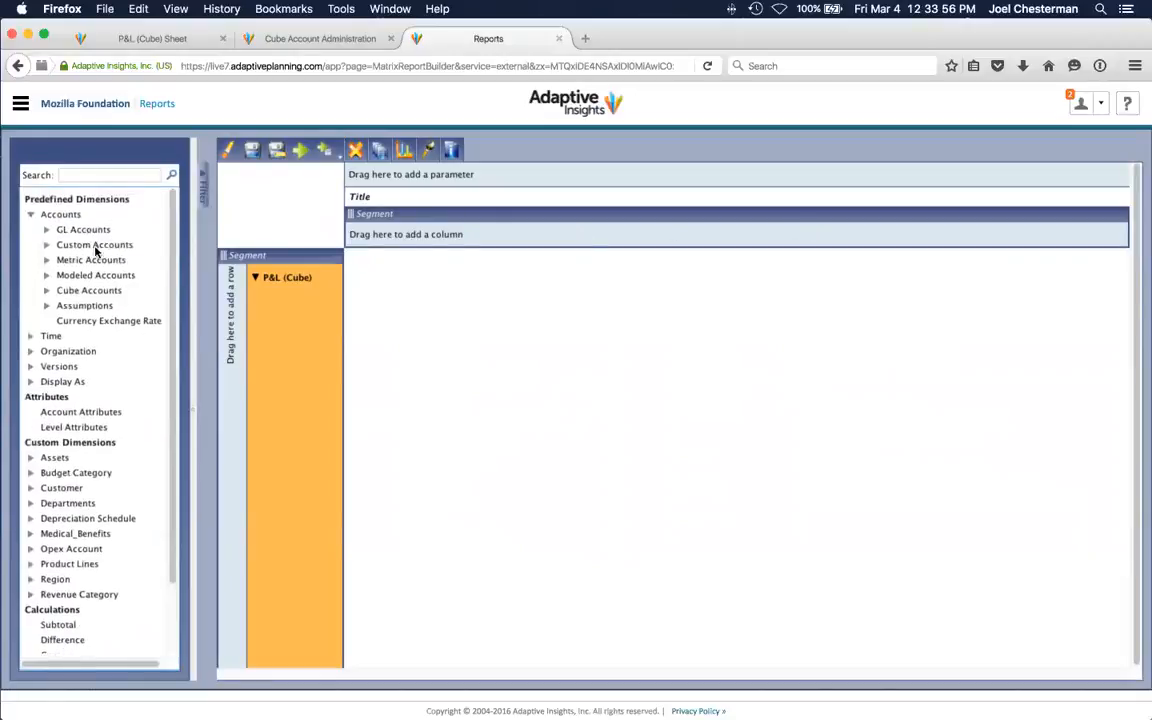
pyautogui.click(30, 336)
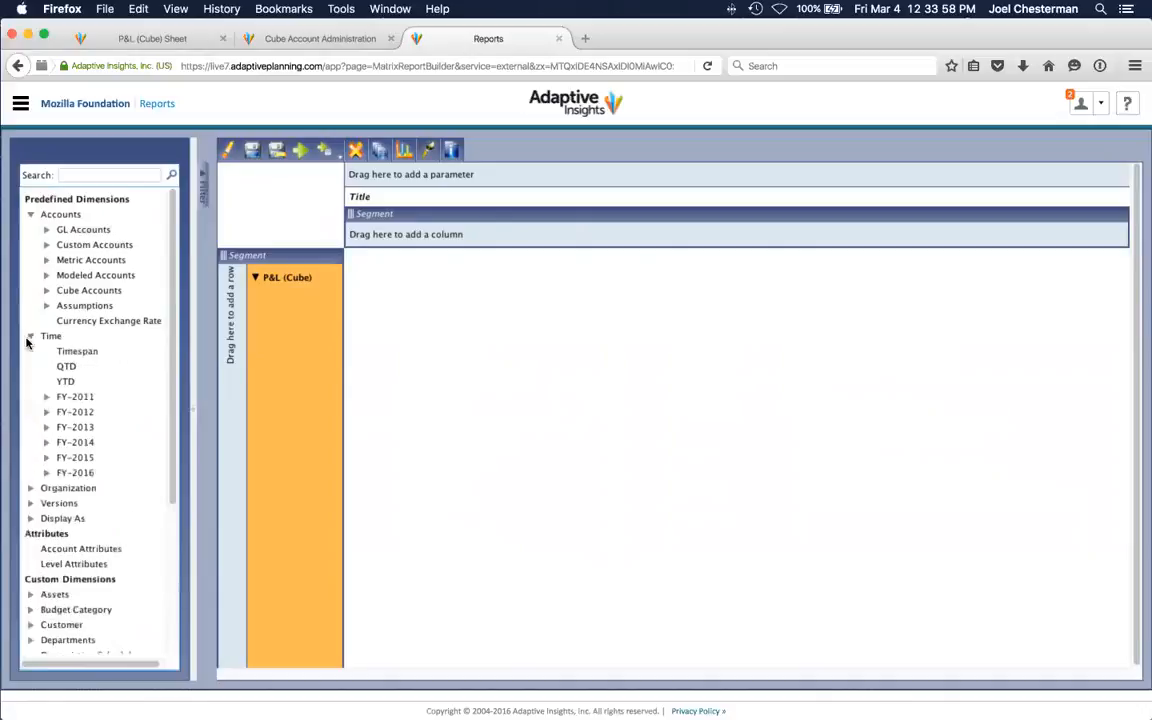
pyautogui.click(65, 382)
pyautogui.moveTo(66, 383); pyautogui.dragTo(403, 243)
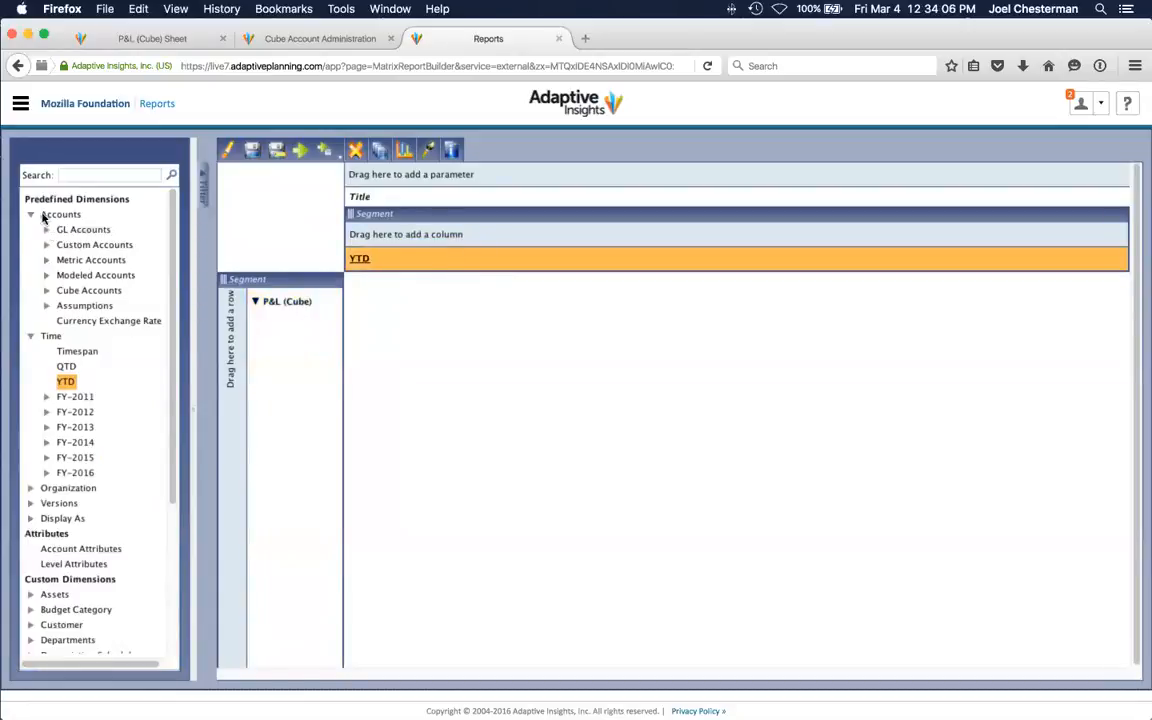
# Add the Actuals version to the columns, in a tier above YTD
pyautogui.click(31, 337)
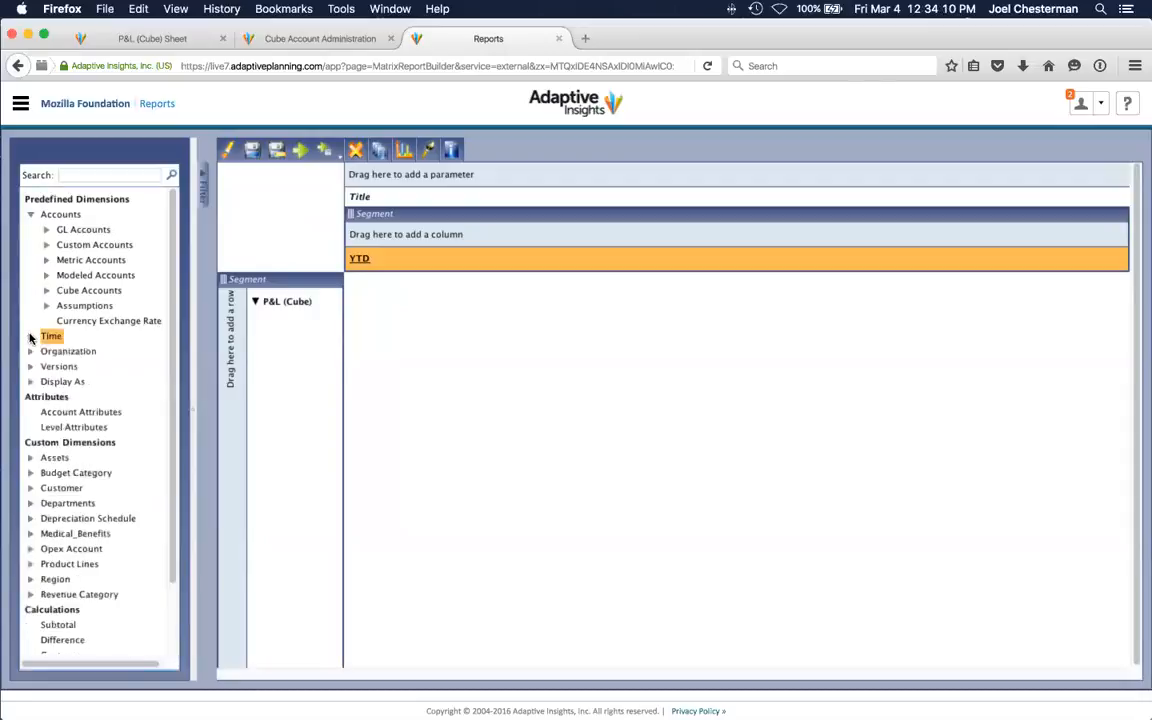
pyautogui.click(31, 367)
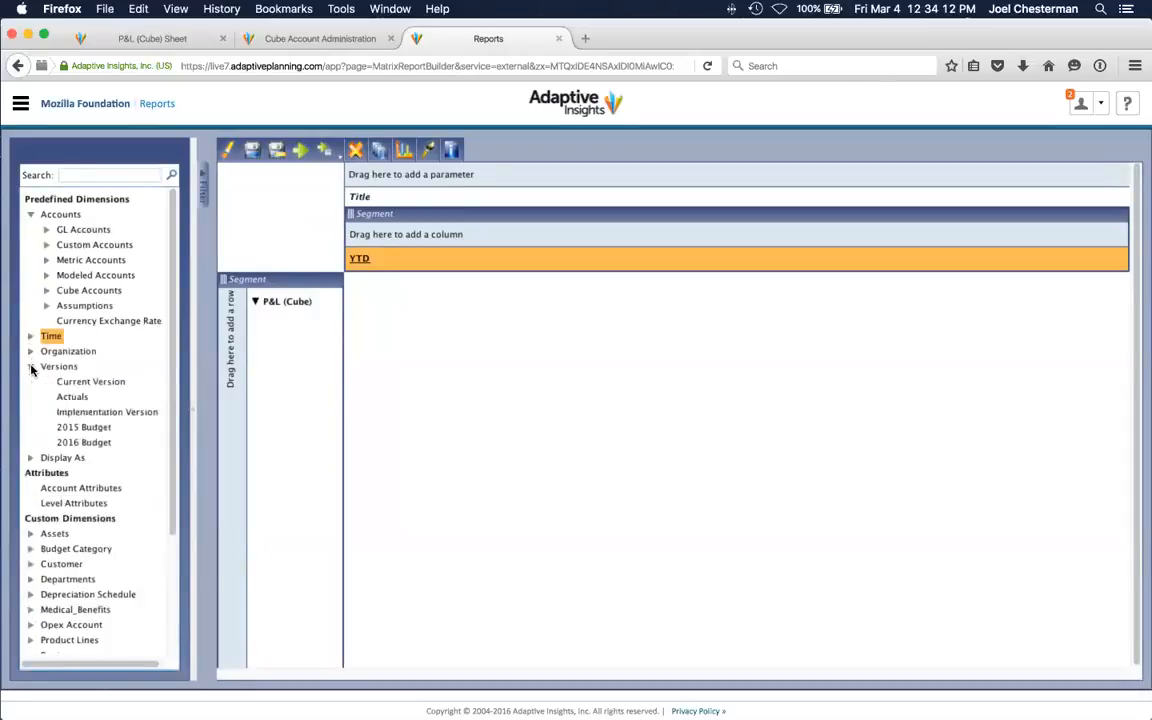
pyautogui.click(72, 397)
pyautogui.moveTo(72, 397); pyautogui.dragTo(410, 236)
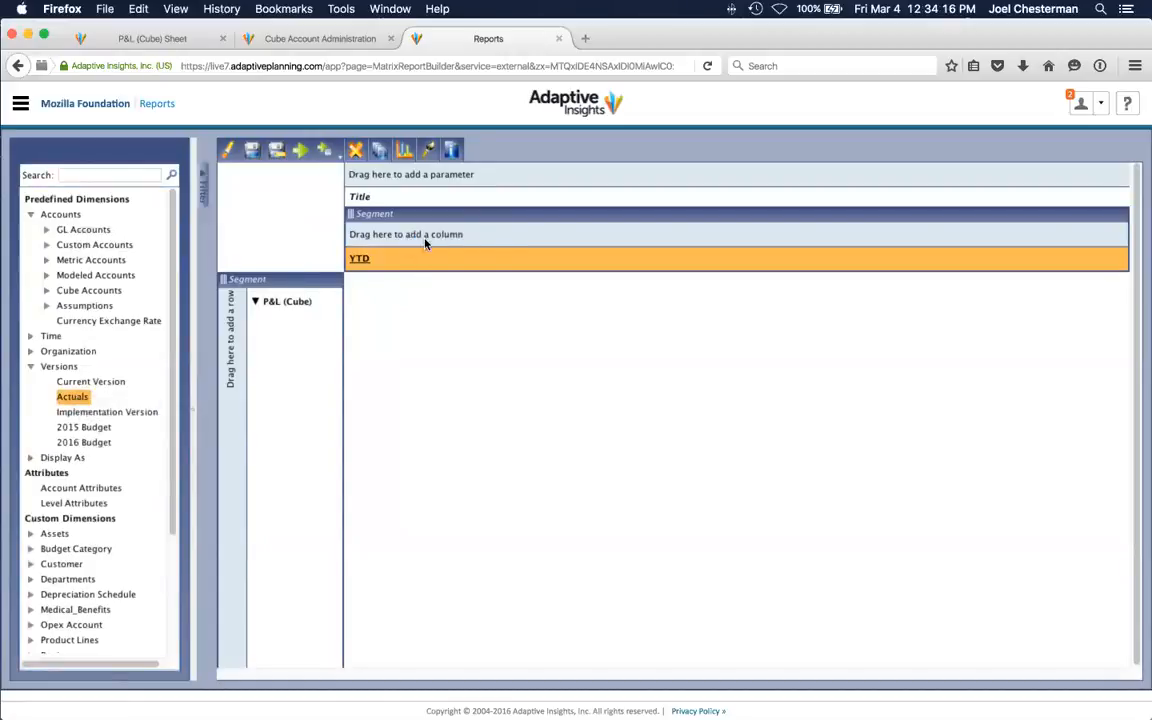
# Copy the 2016 Budget version and paste it beside Actuals in the same column tier
pyautogui.click(71, 432)
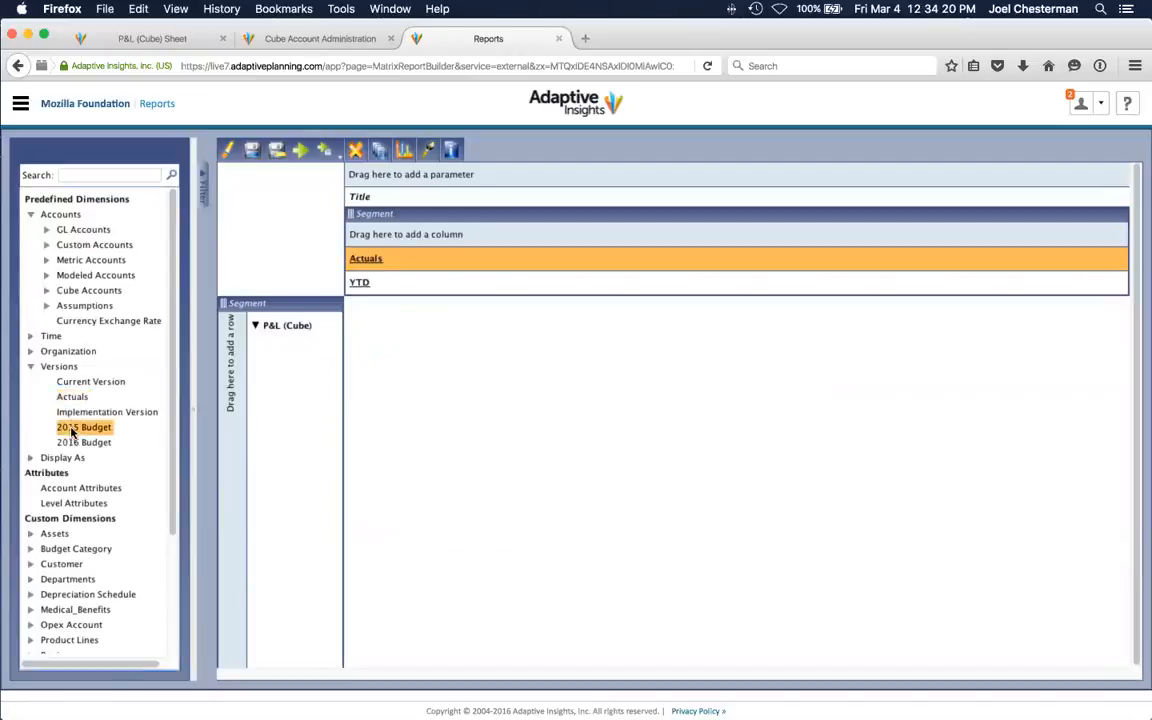
pyautogui.click(76, 443)
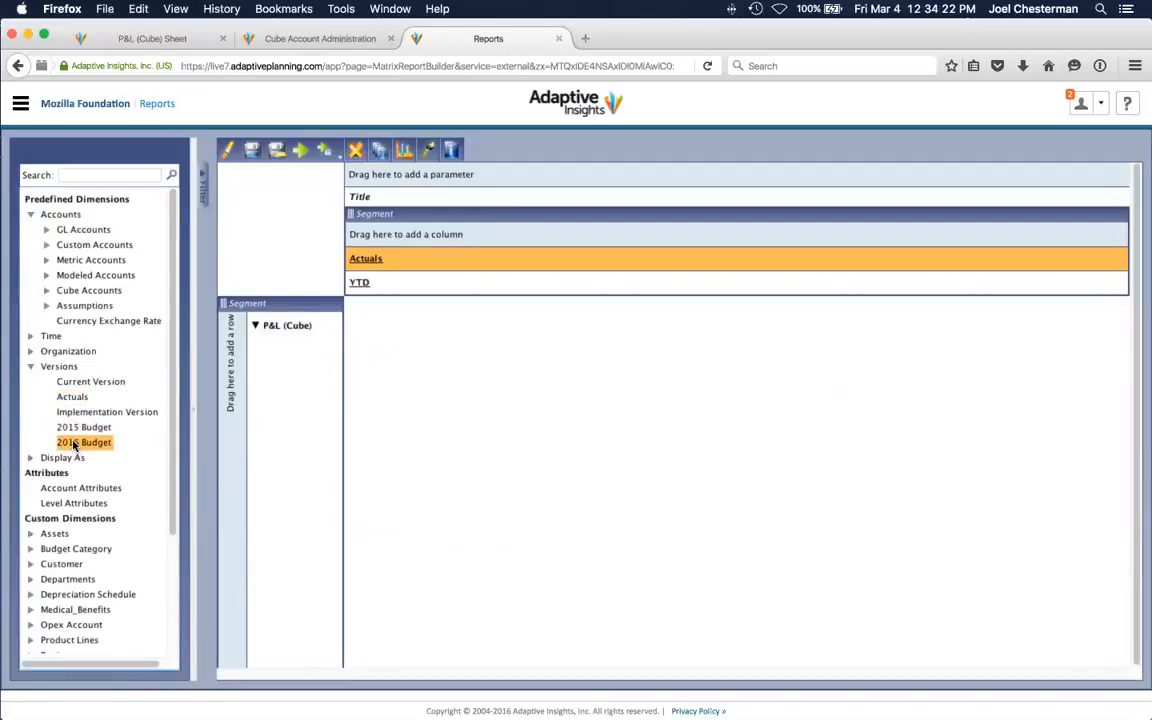
pyautogui.rightClick(75, 445)
pyautogui.click(114, 452)
pyautogui.rightClick(76, 442)
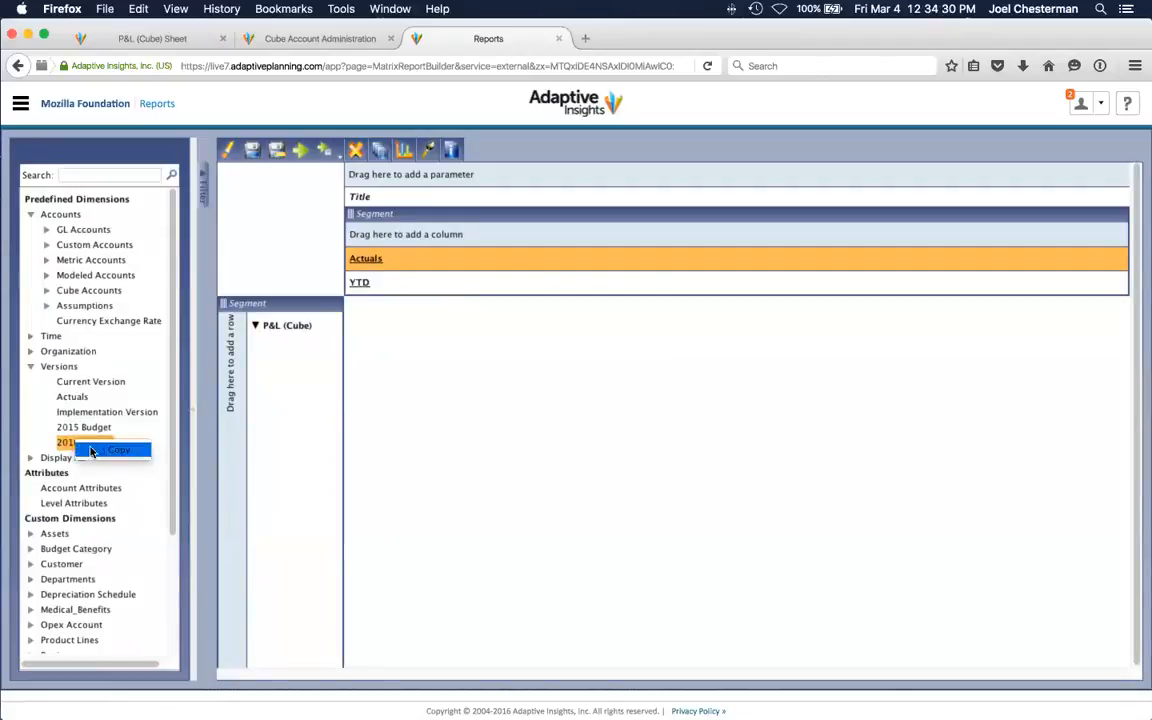
pyautogui.click(90, 452)
pyautogui.rightClick(447, 257)
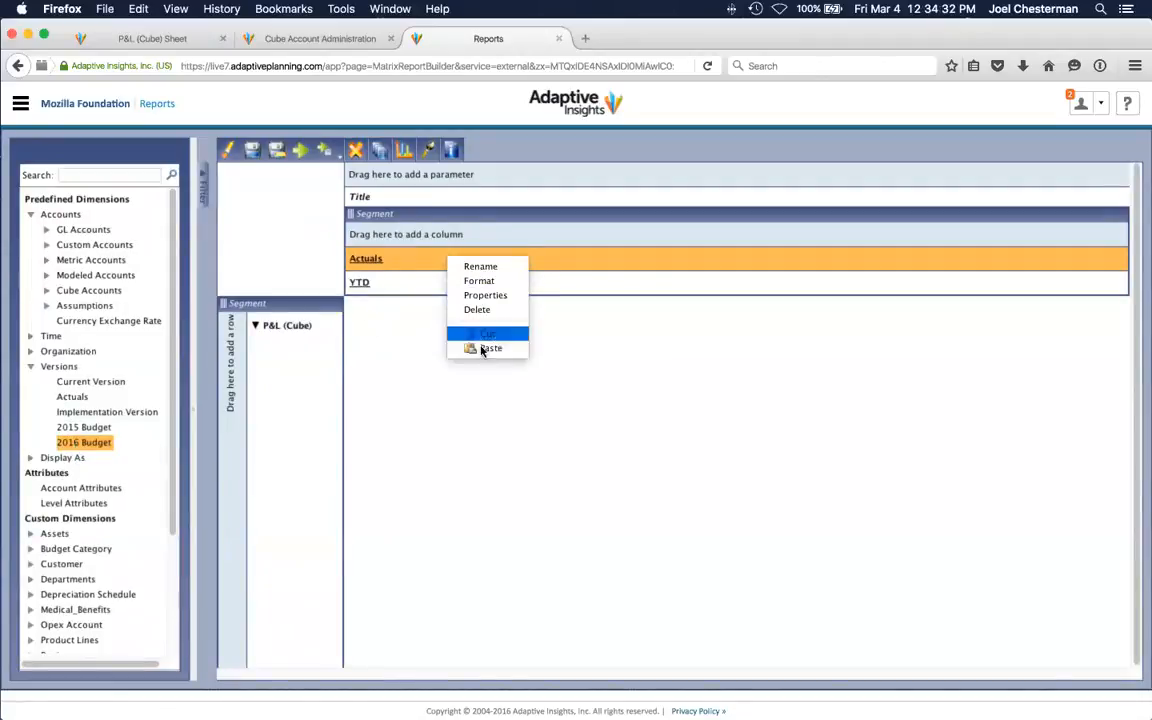
pyautogui.click(483, 349)
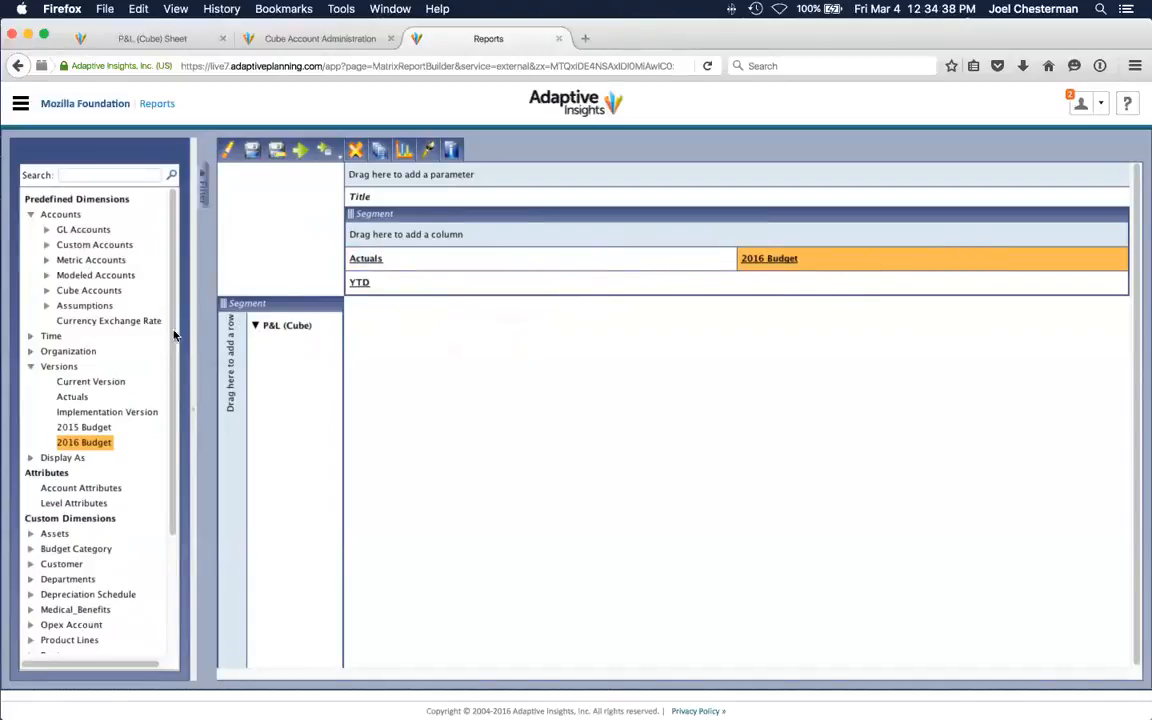
# Add a Difference calculation between 2016 Budget and Actuals as a third column beside 2016 Budget
pyautogui.scroll(-2, 174, 444)
pyautogui.scroll(-2, 175, 480)
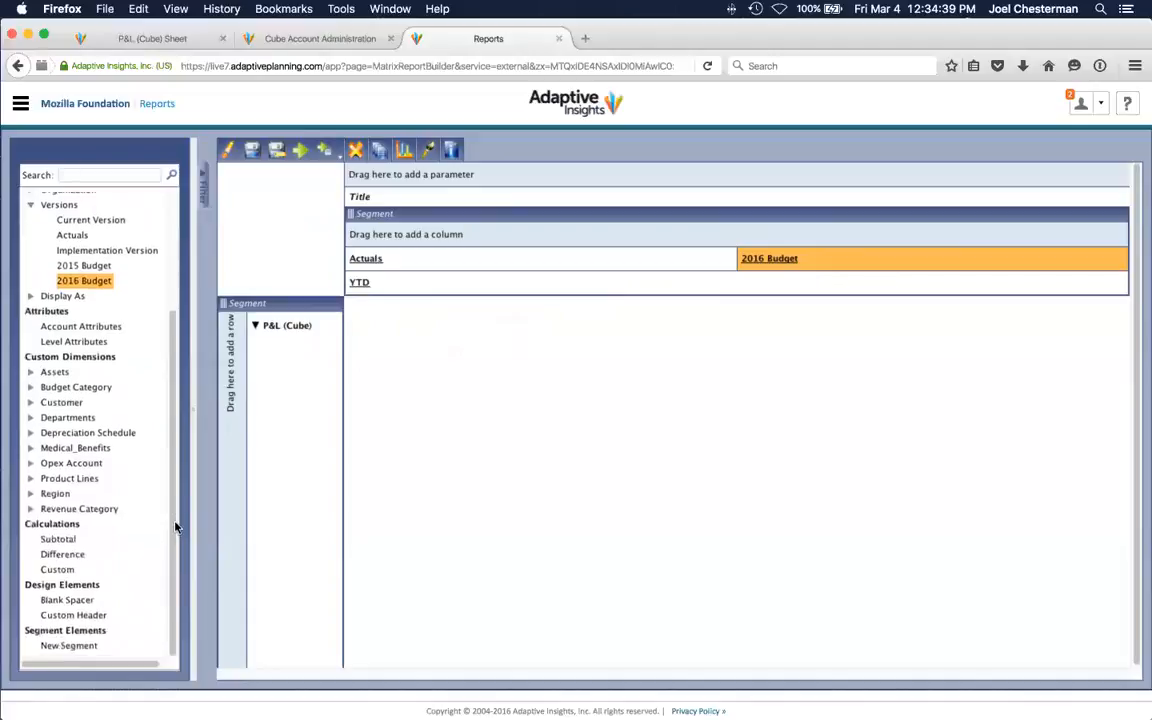
pyautogui.click(64, 557)
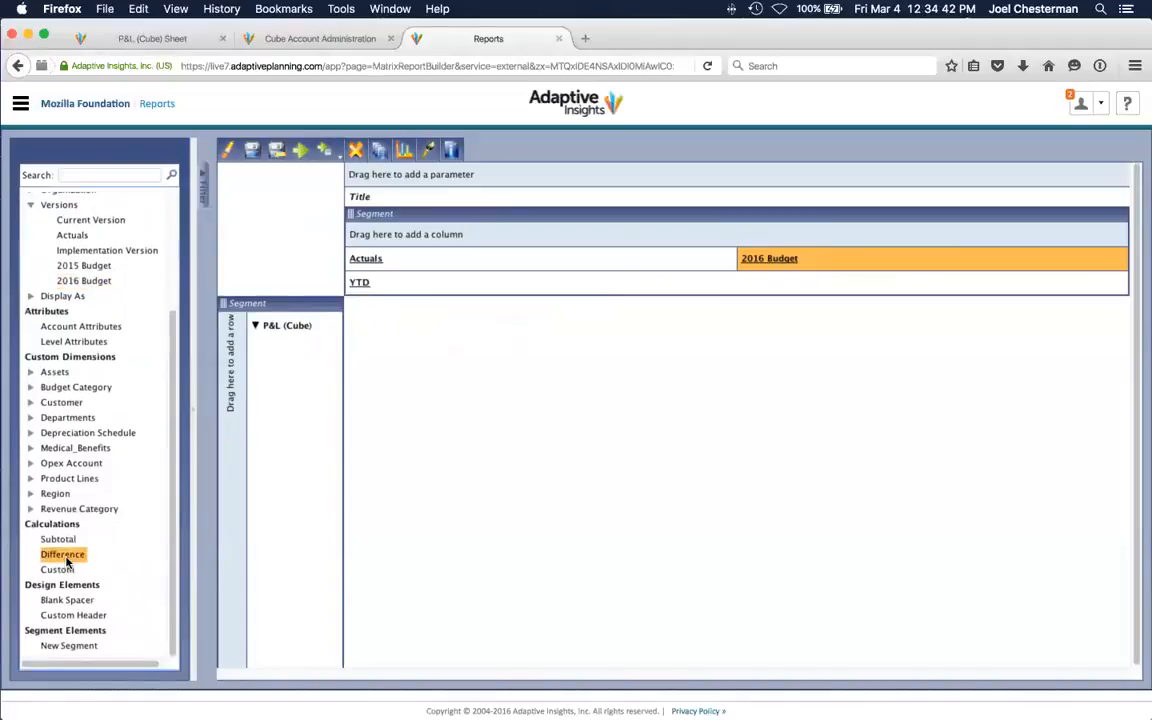
pyautogui.moveTo(55, 560); pyautogui.dragTo(862, 277)
pyautogui.rightClick(865, 265)
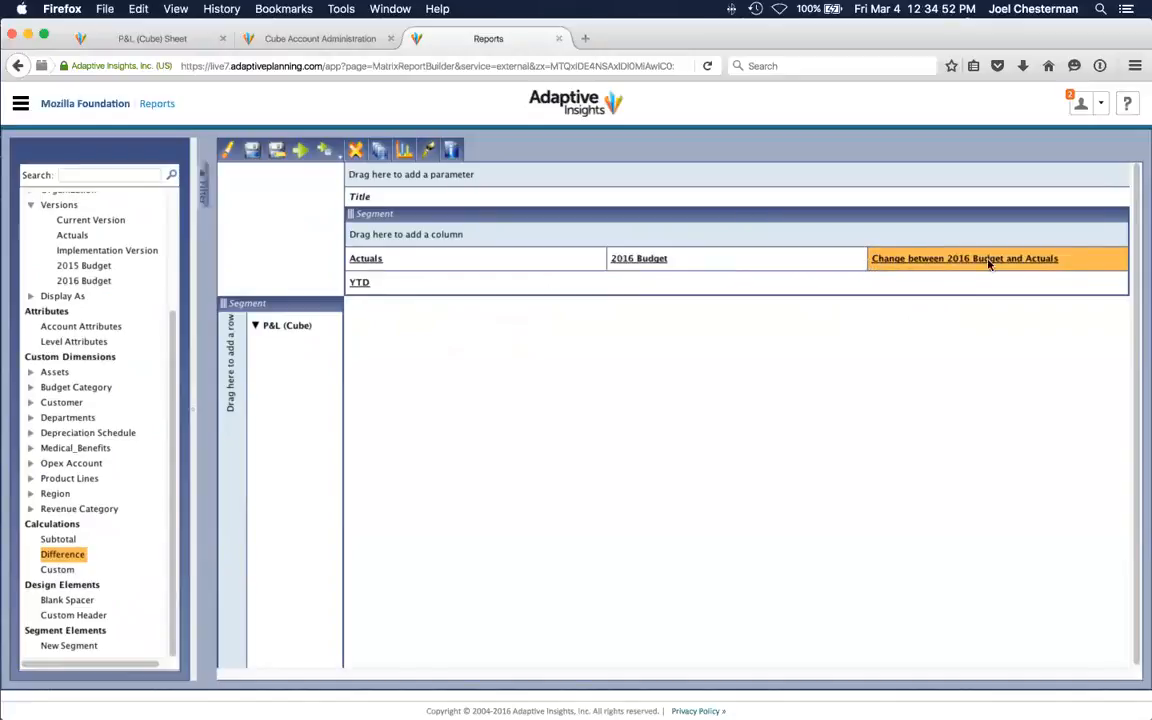
# Rename the difference column with the label Variance
pyautogui.rightClick(1070, 260)
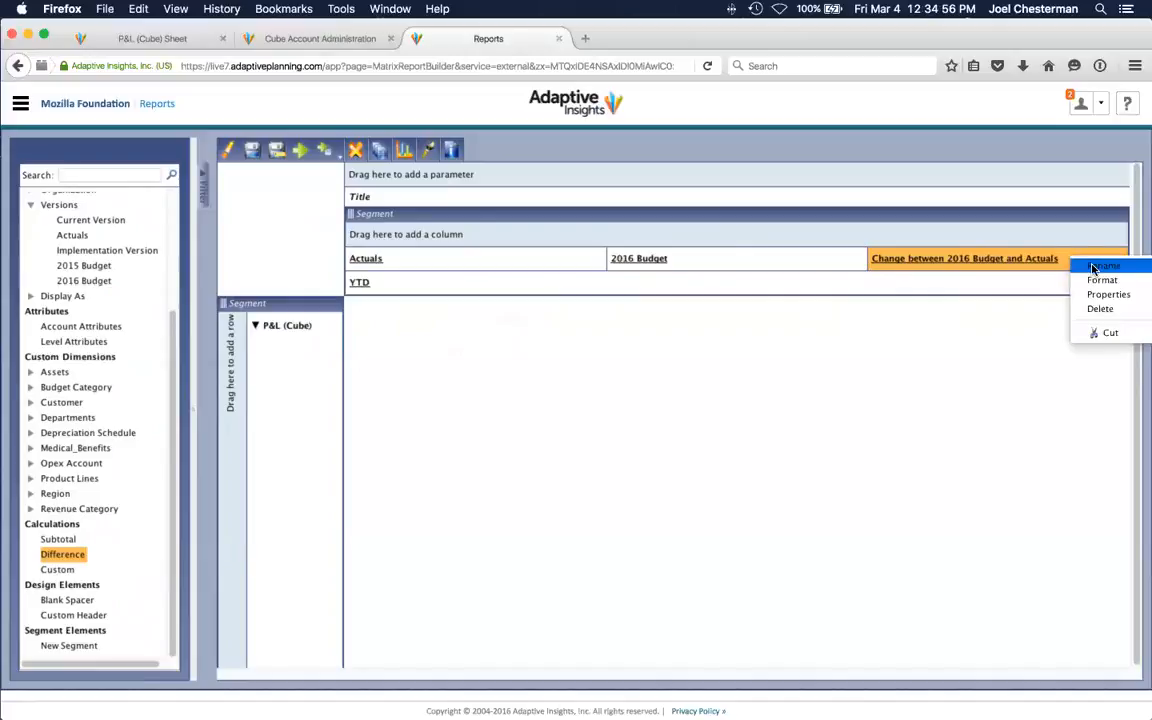
pyautogui.click(1093, 269)
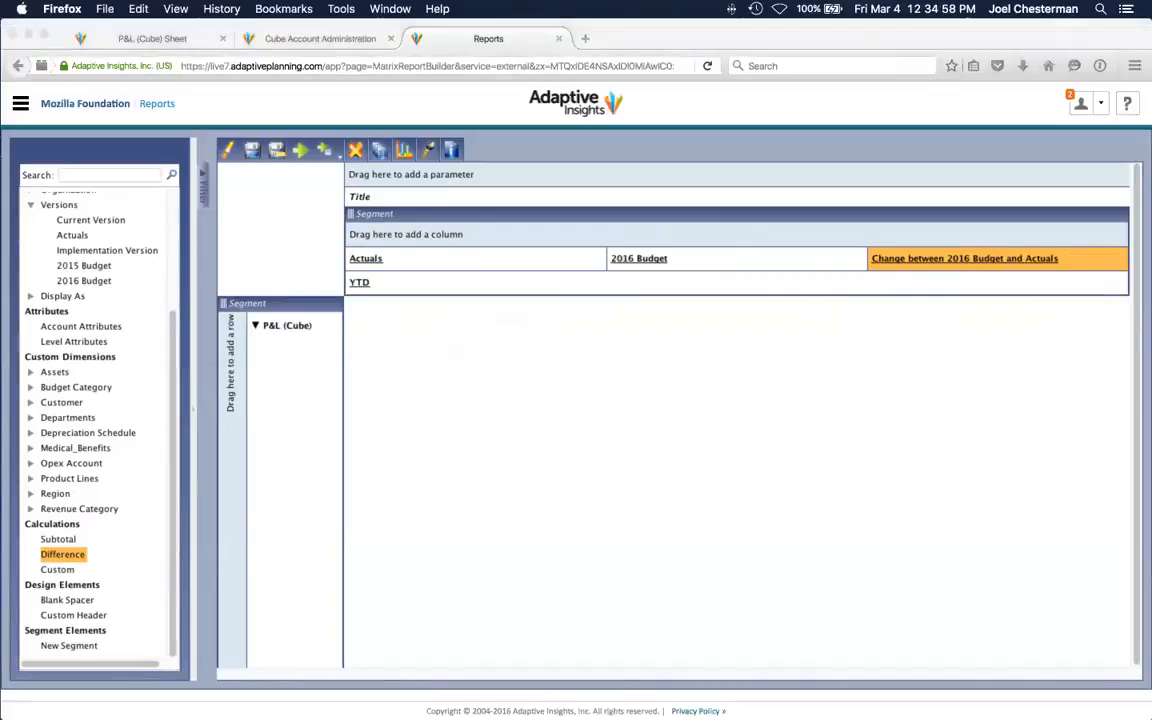
pyautogui.moveTo(545, 276); pyautogui.dragTo(656, 397)
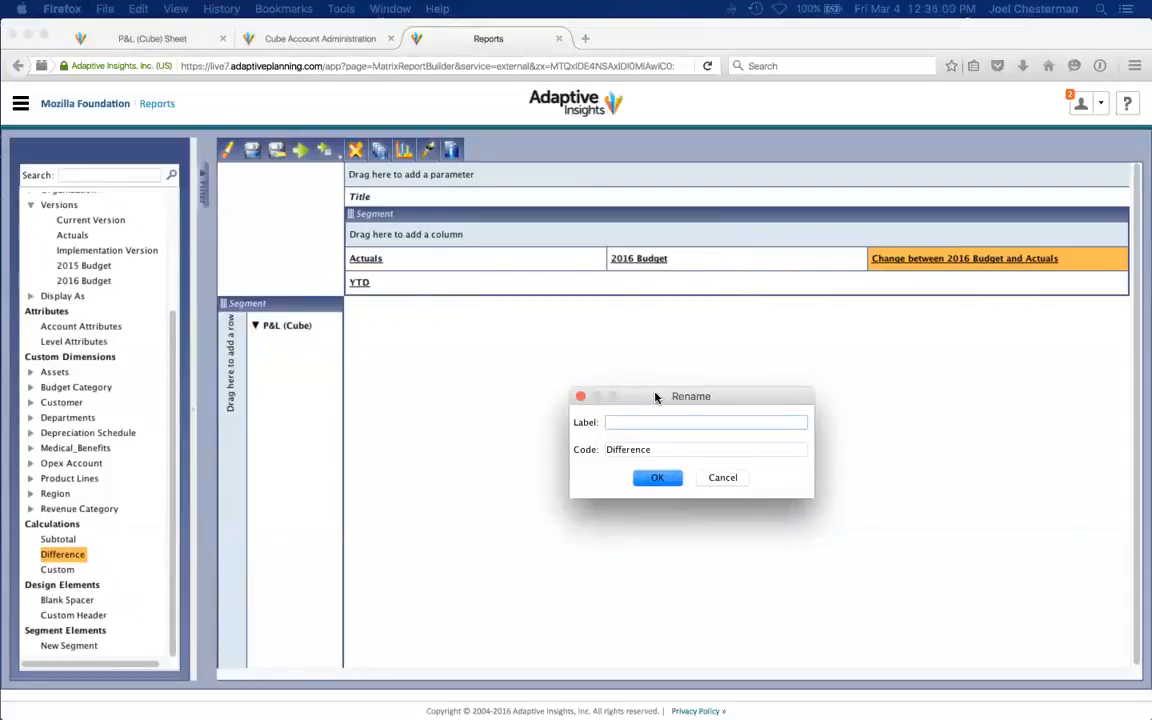
pyautogui.write('Variance')
pyautogui.click(659, 480)
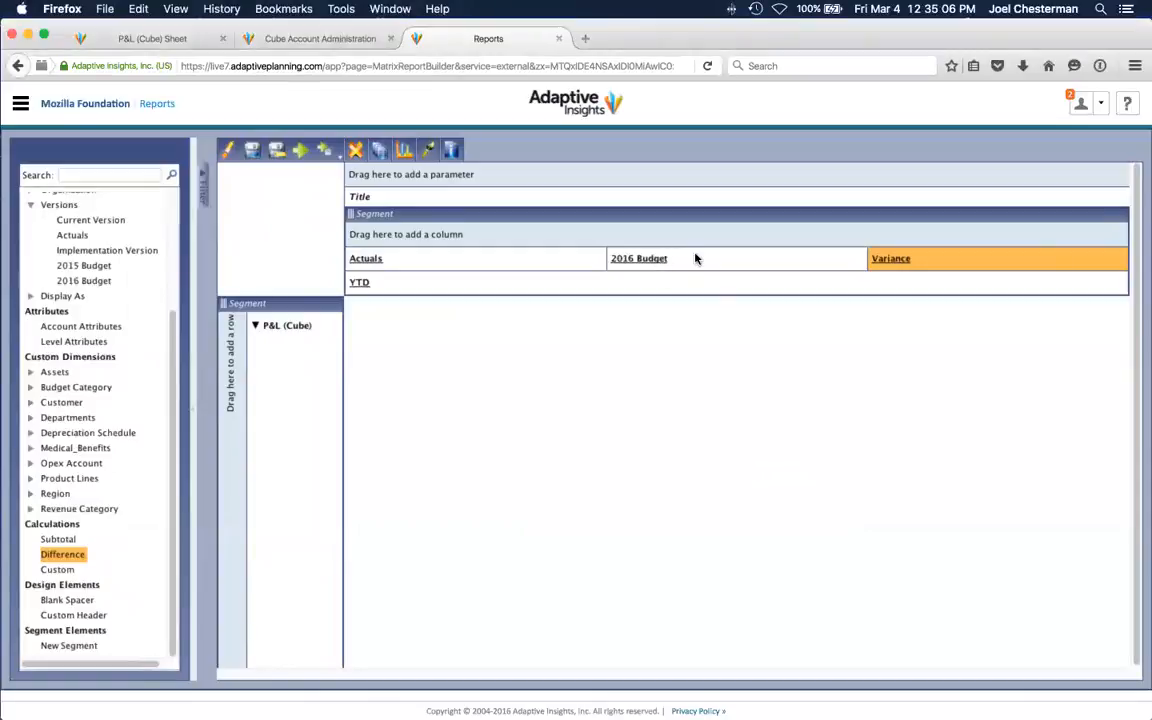
# Paste the 2016 Budget column's version as a report parameter, and preview the report before returning to its design
pyautogui.click(625, 261)
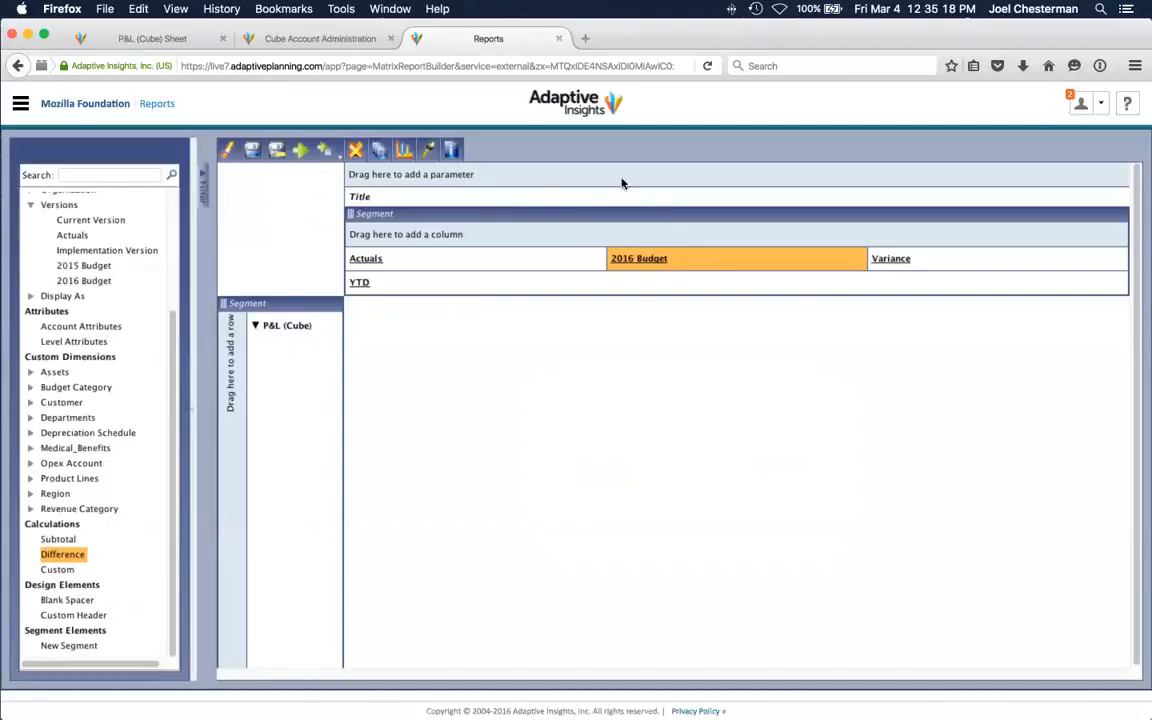
pyautogui.rightClick(698, 258)
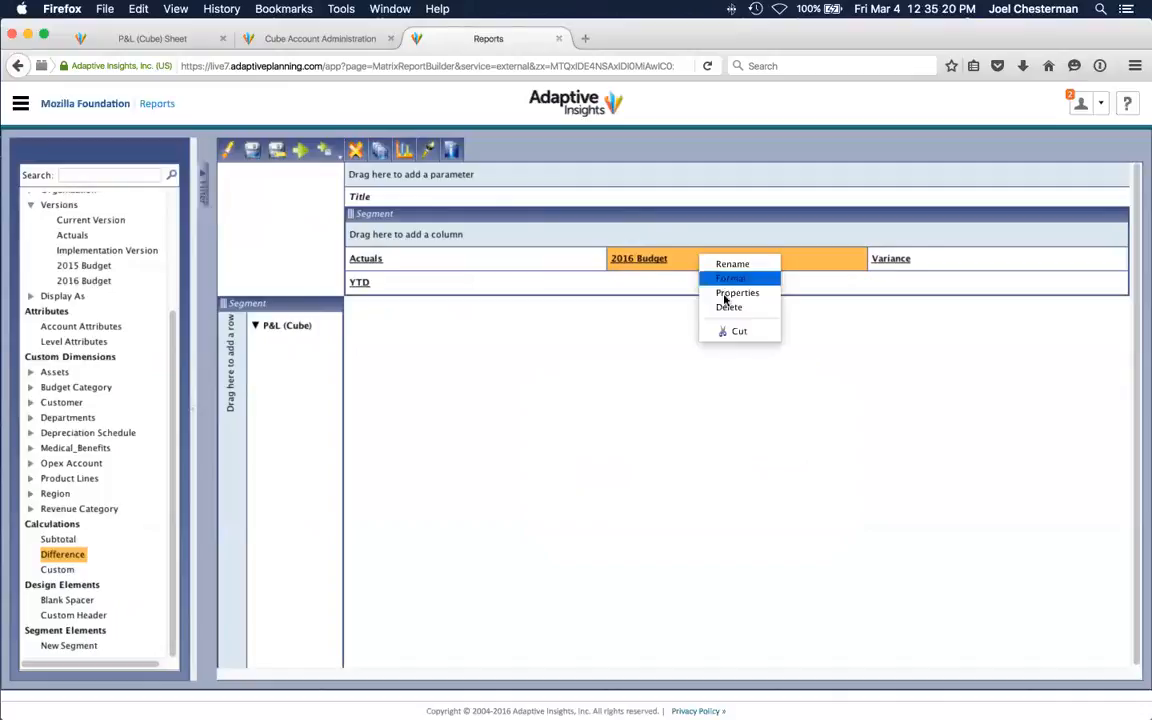
pyautogui.click(736, 334)
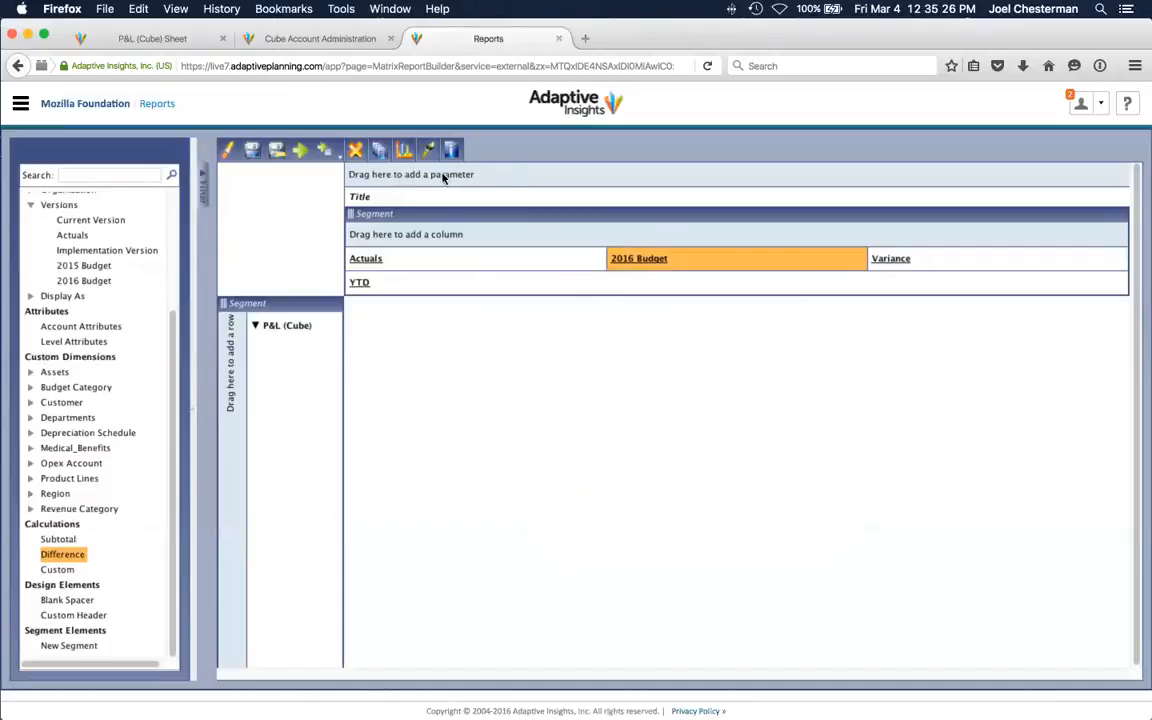
pyautogui.rightClick(508, 178)
pyautogui.click(545, 185)
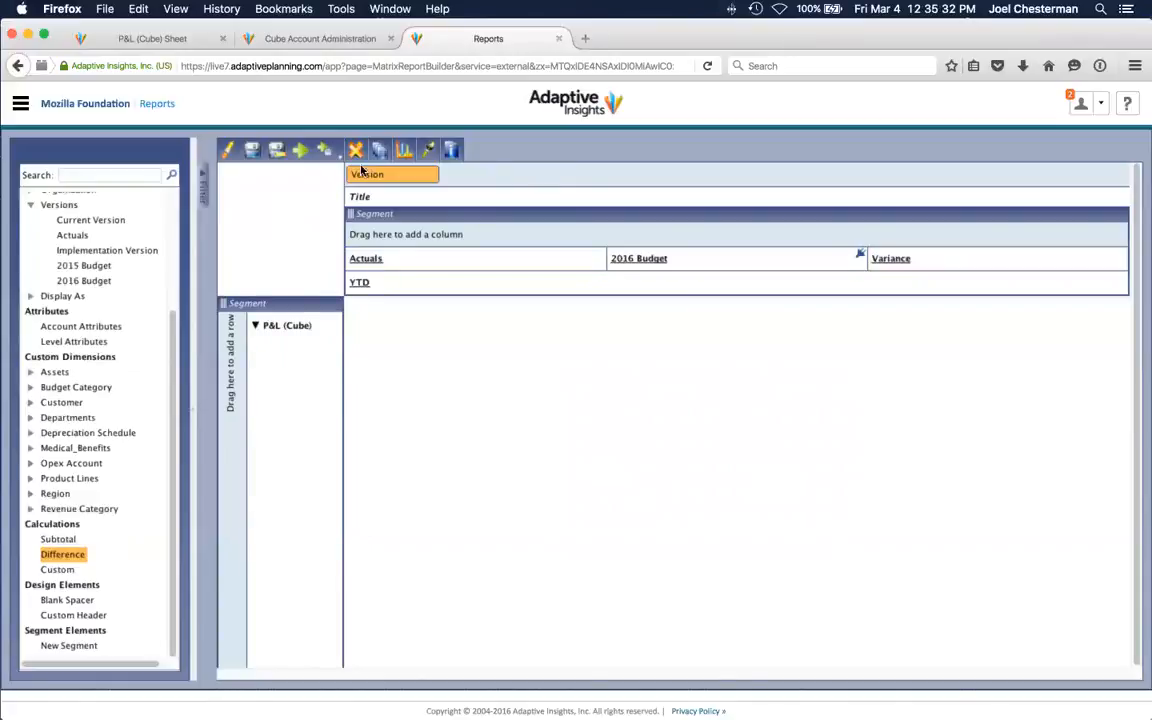
pyautogui.click(301, 151)
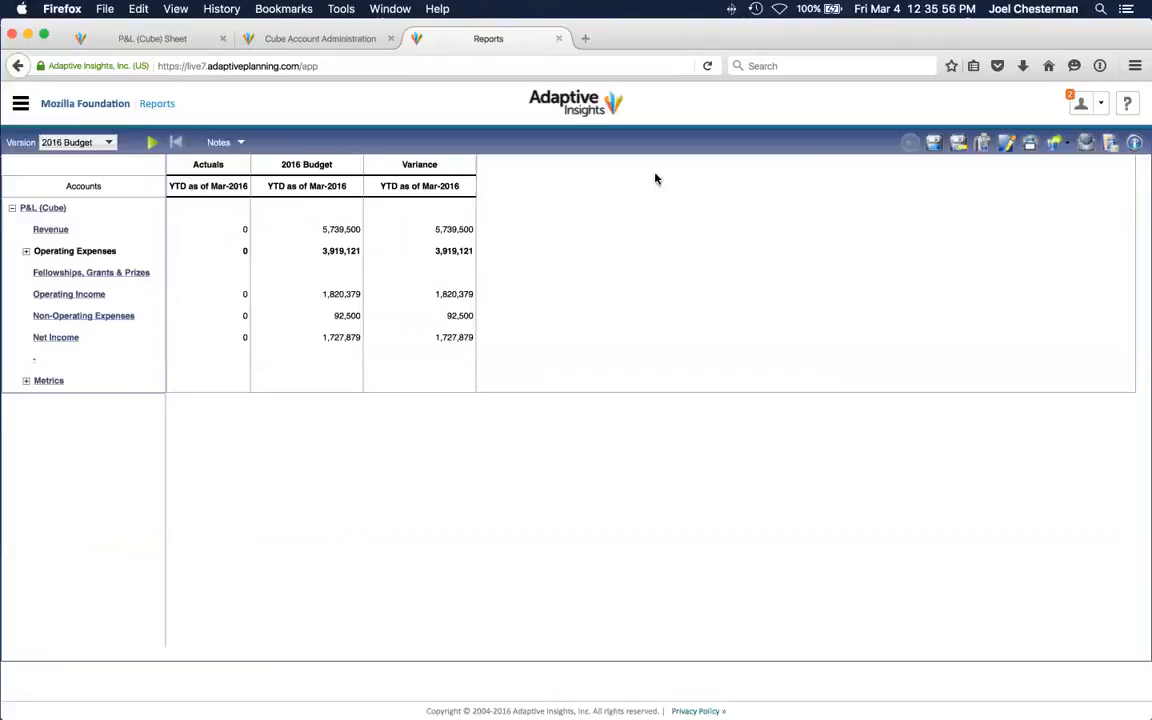
pyautogui.click(993, 143)
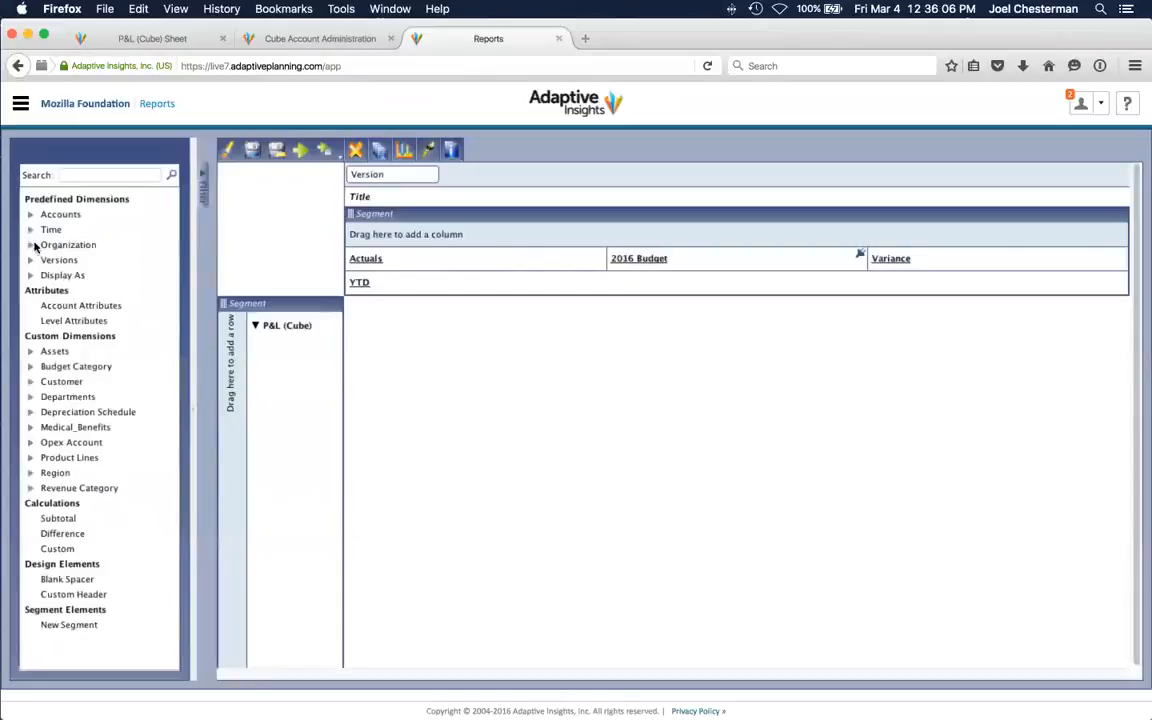
# Try to add Dec 2015 from the Time dimension's FY-2015 fourth quarter as a report column
pyautogui.click(30, 230)
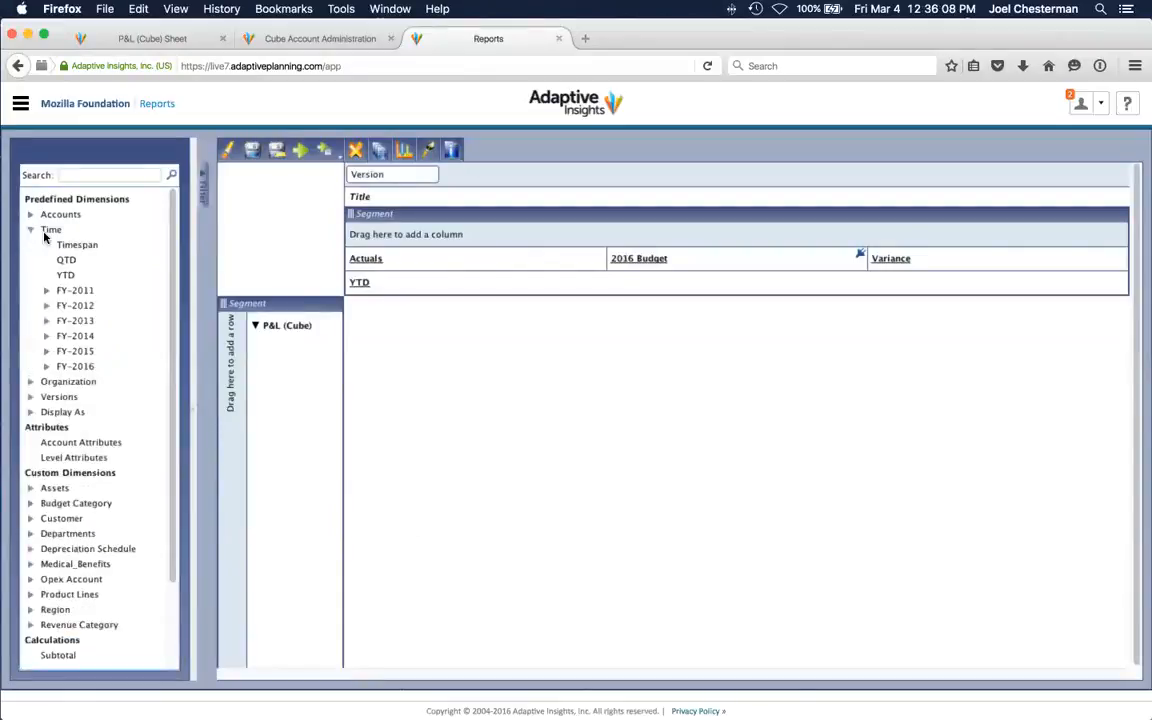
pyautogui.click(46, 366)
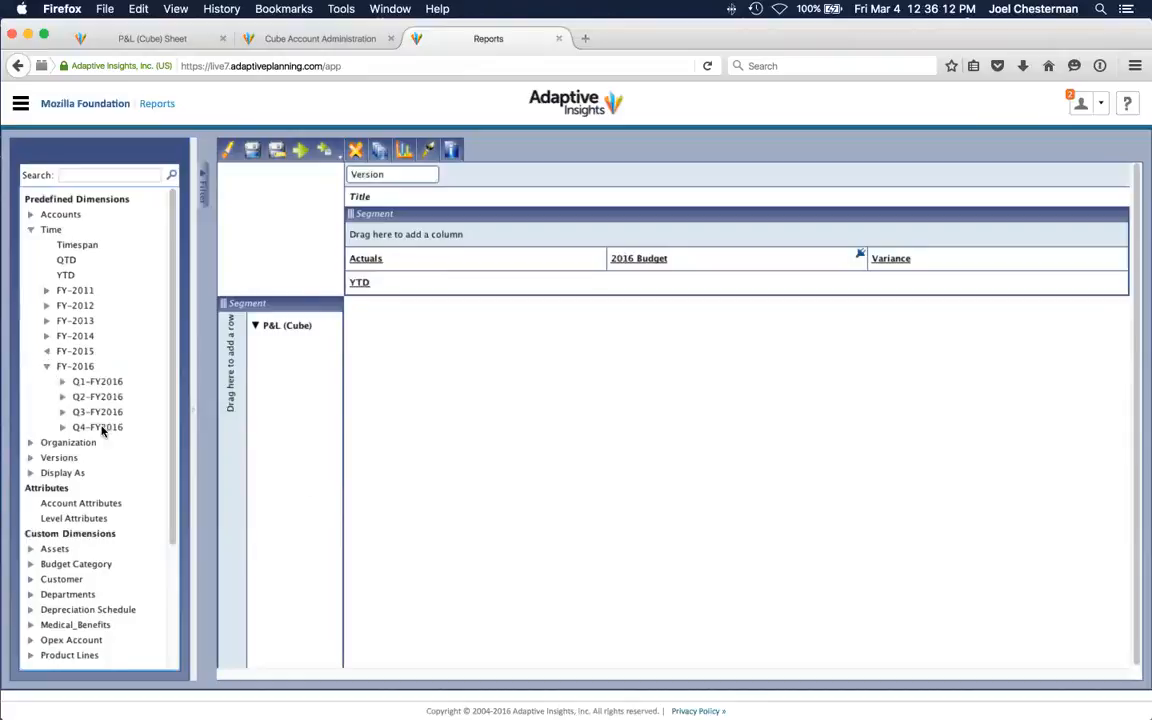
pyautogui.click(62, 412)
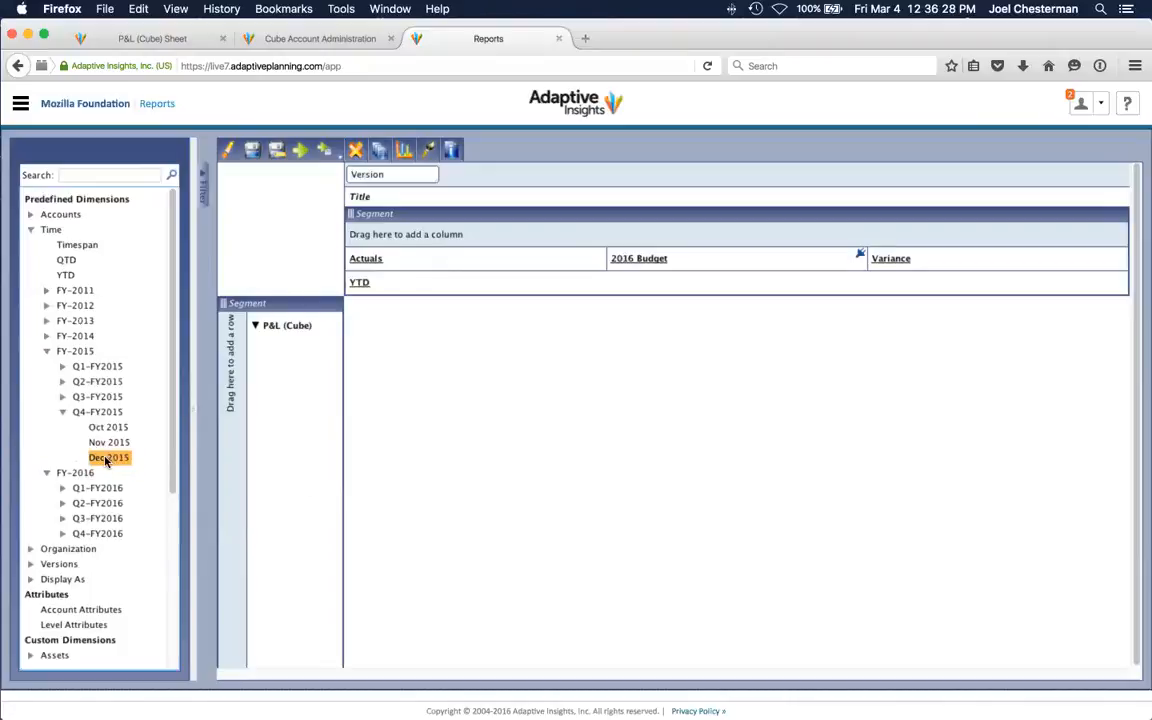
pyautogui.moveTo(105, 460); pyautogui.dragTo(453, 236)
pyautogui.rightClick(509, 235)
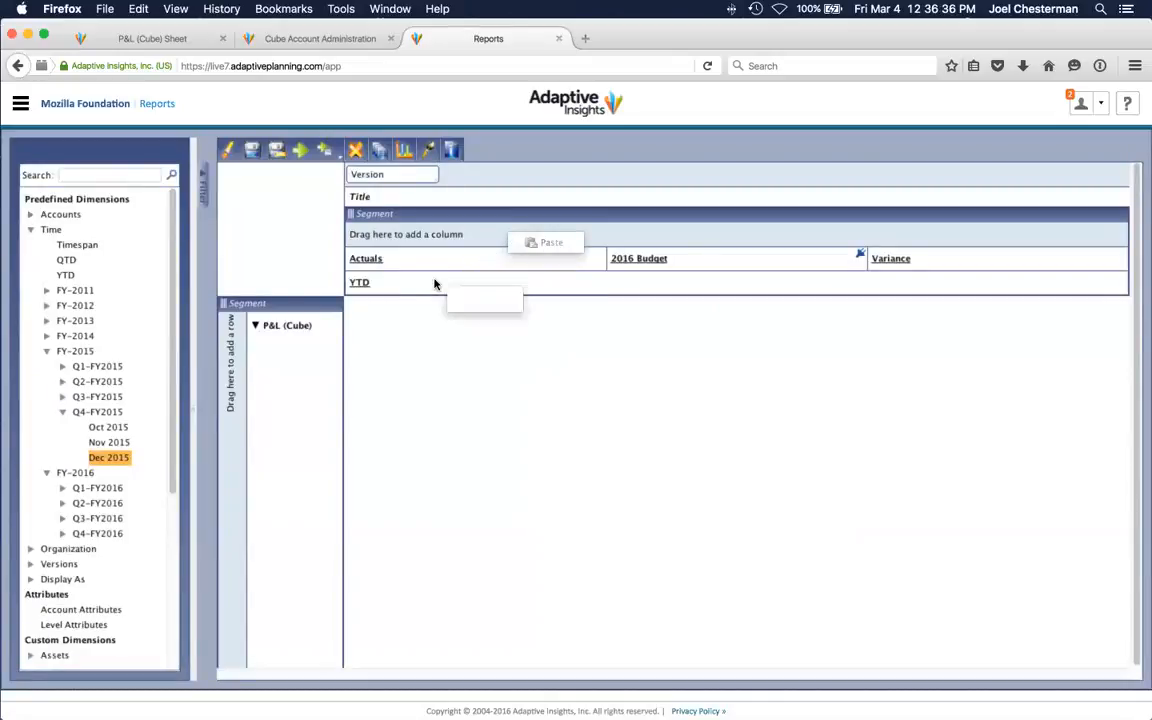
# Paste the YTD time element as a report parameter beside the Version parameter
pyautogui.click(385, 284)
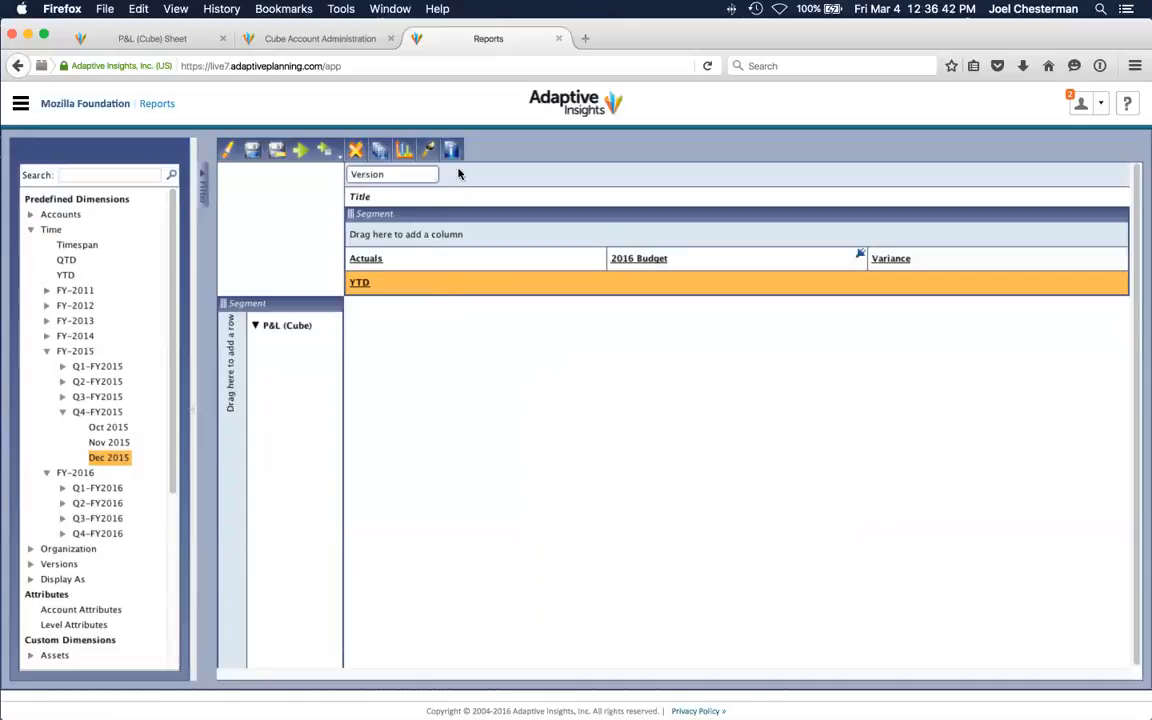
pyautogui.rightClick(430, 287)
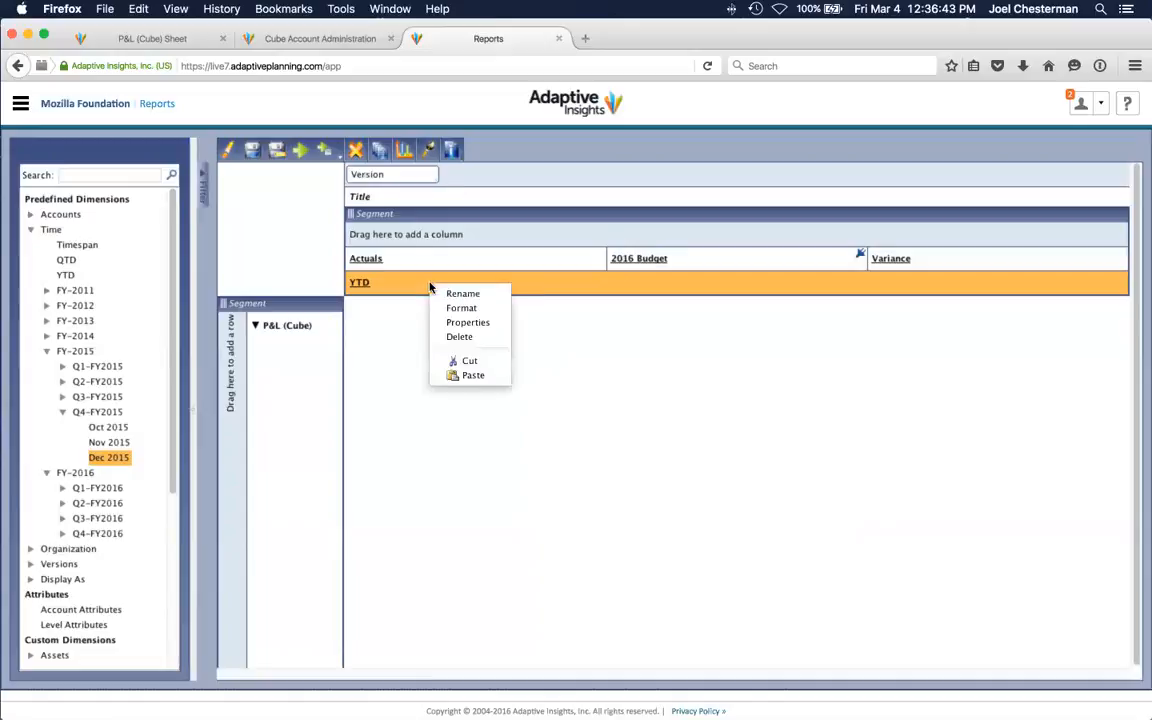
pyautogui.click(468, 375)
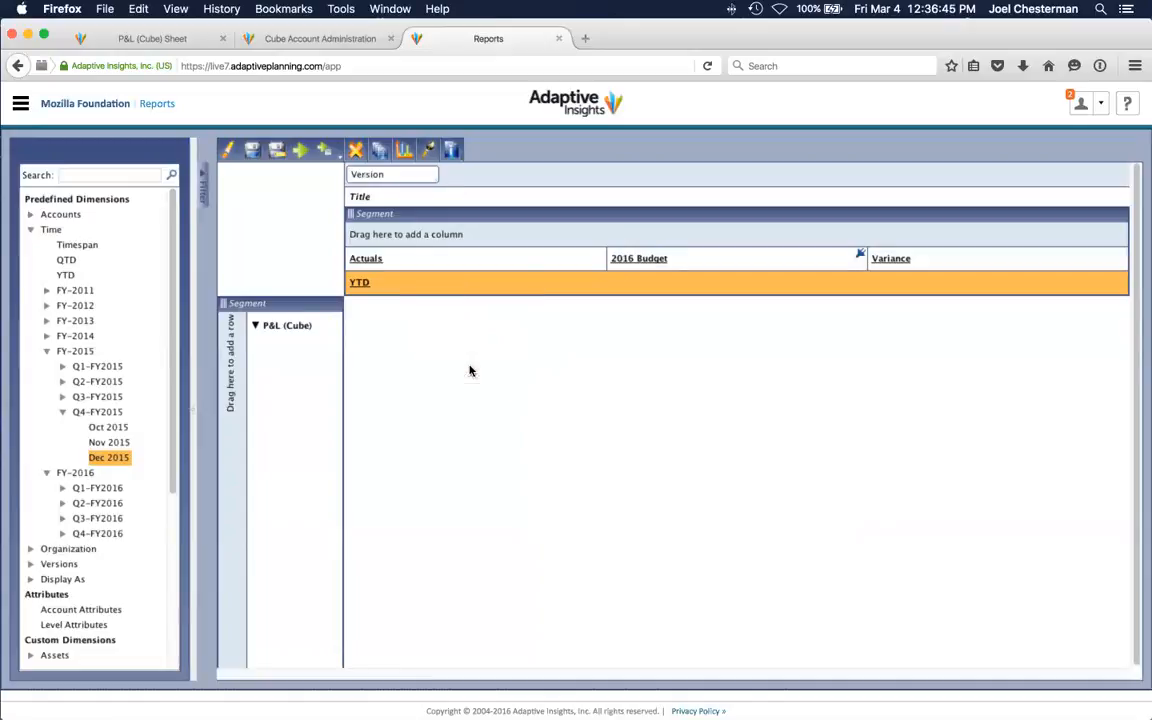
pyautogui.rightClick(457, 280)
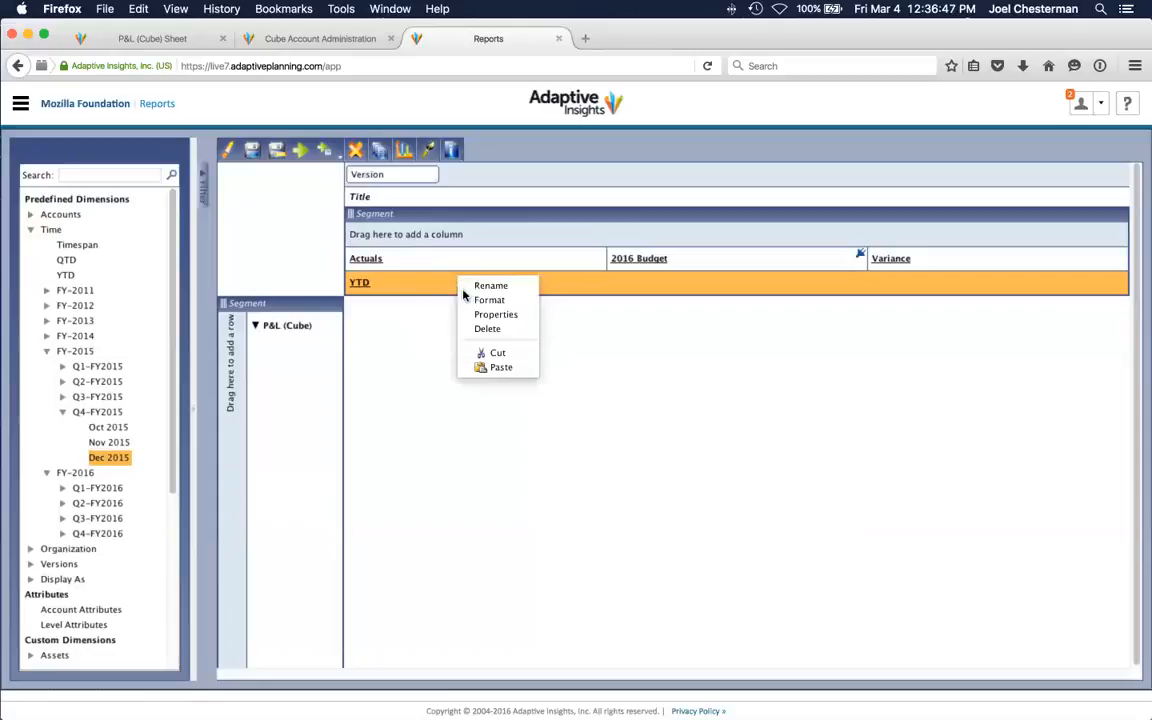
pyautogui.rightClick(488, 175)
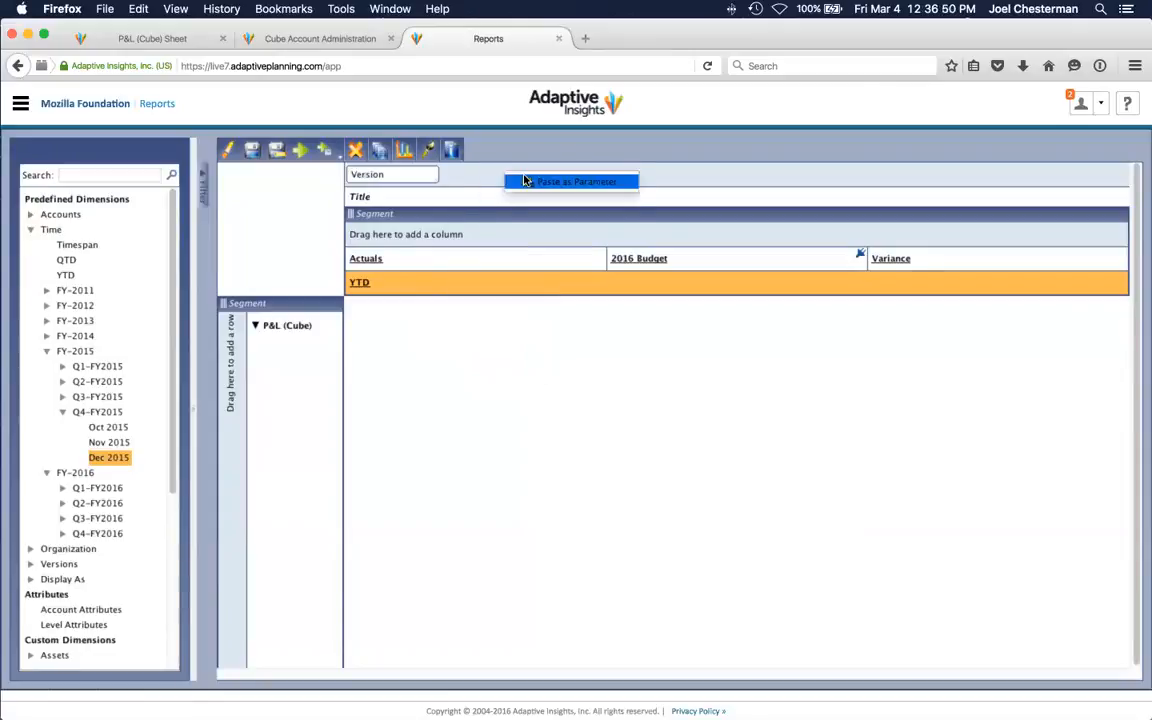
pyautogui.click(527, 181)
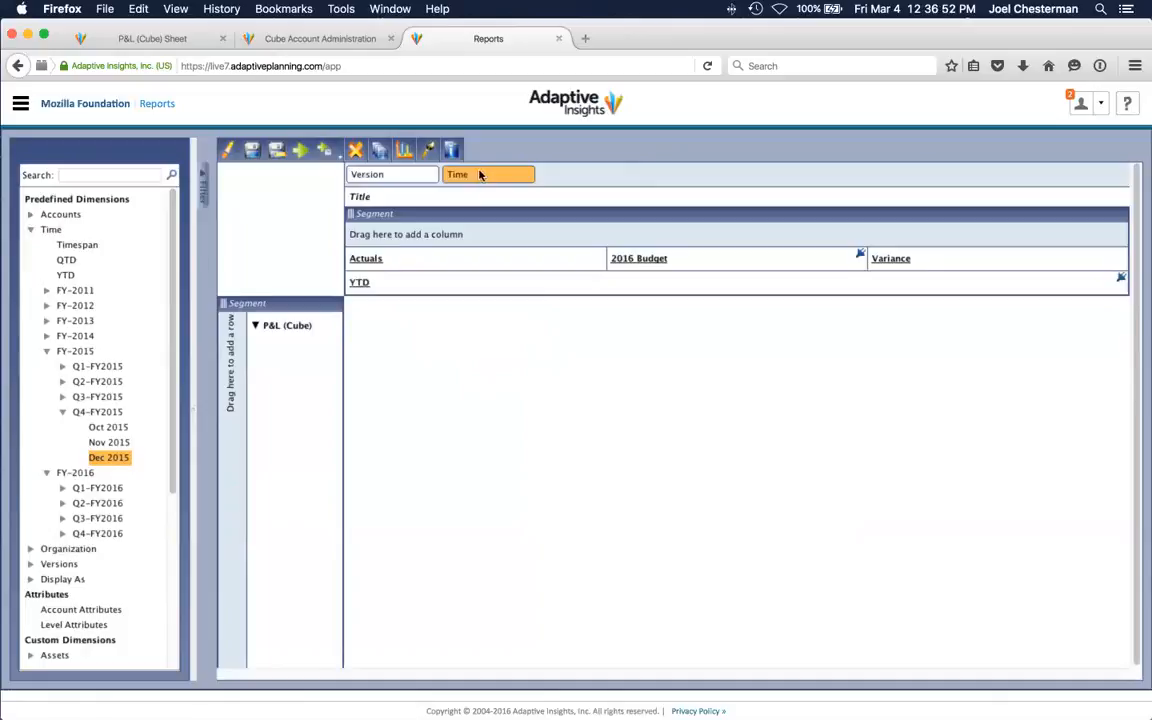
# Review the Time parameter's properties, including its available choices, initial choice and connections
pyautogui.rightClick(481, 176)
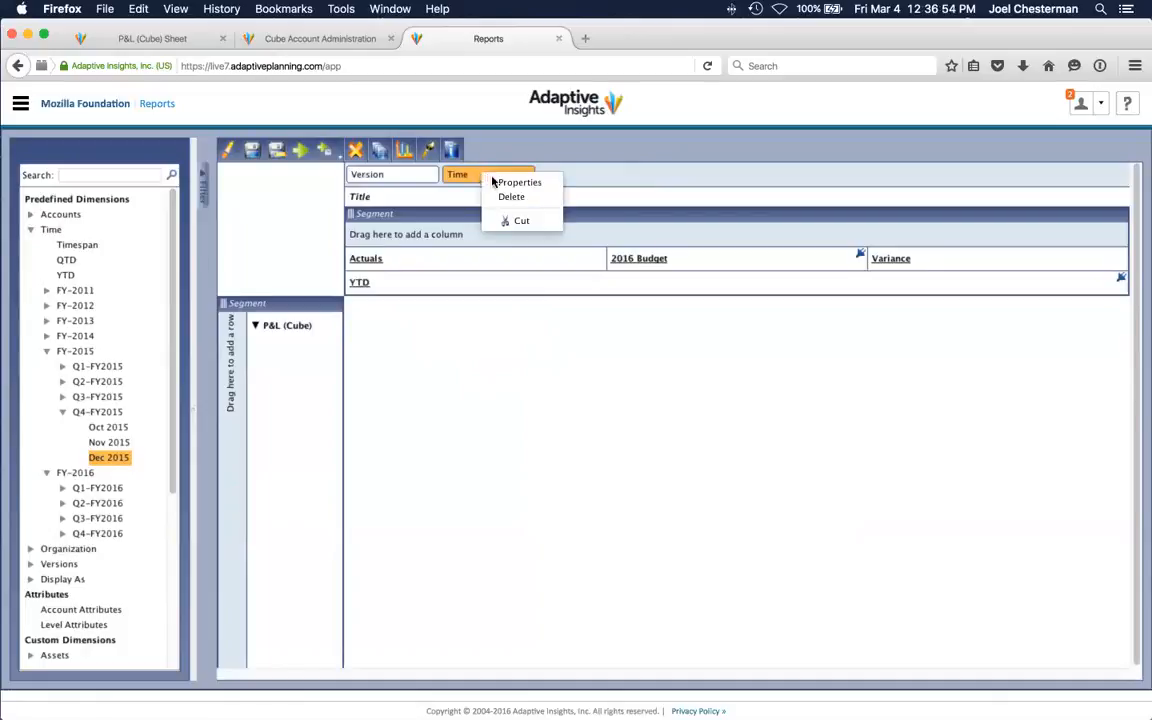
pyautogui.click(510, 188)
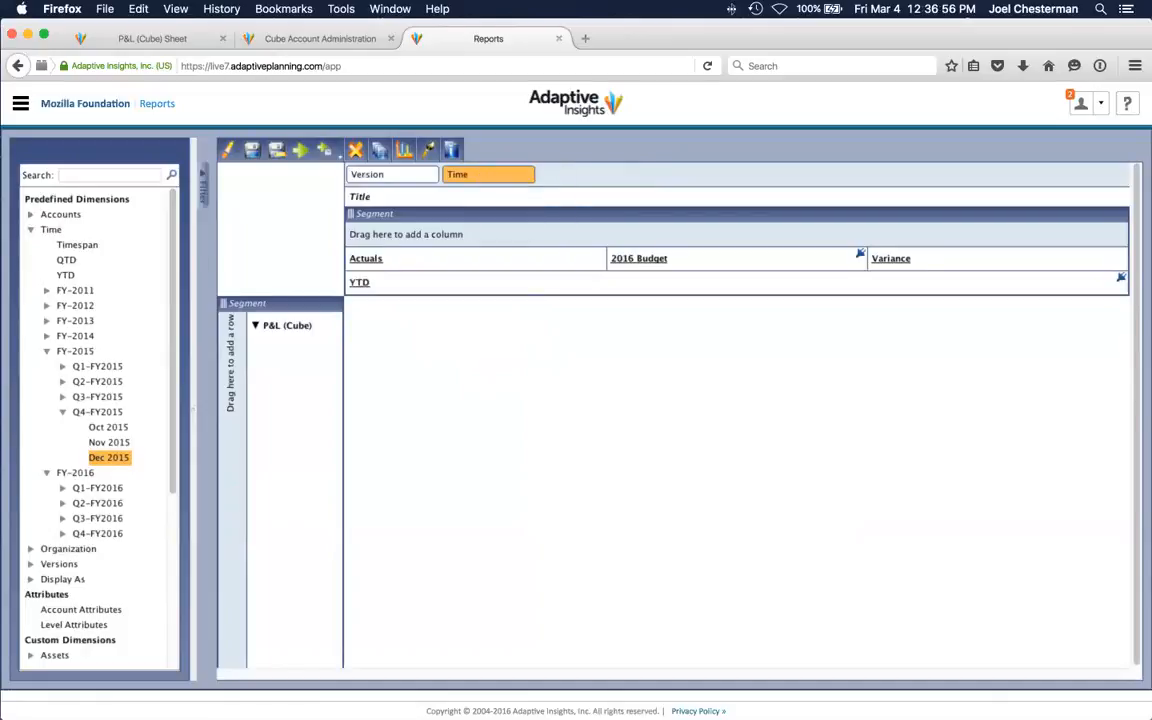
pyautogui.moveTo(751, 266); pyautogui.dragTo(641, 282)
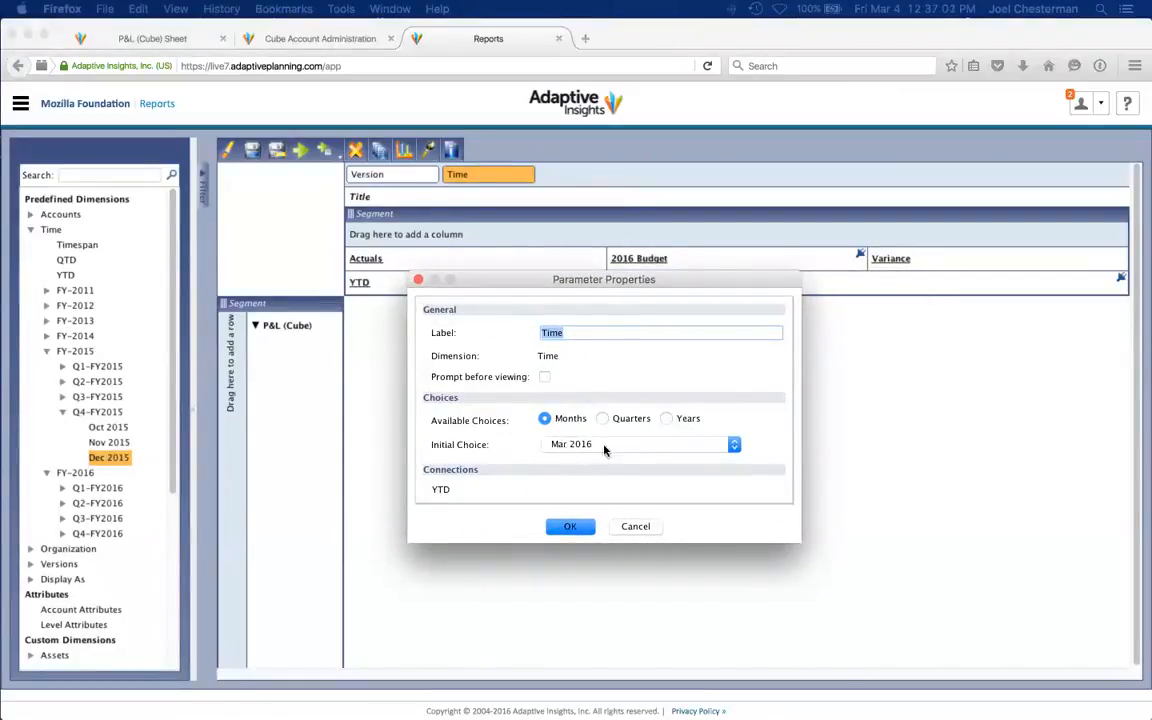
pyautogui.click(567, 526)
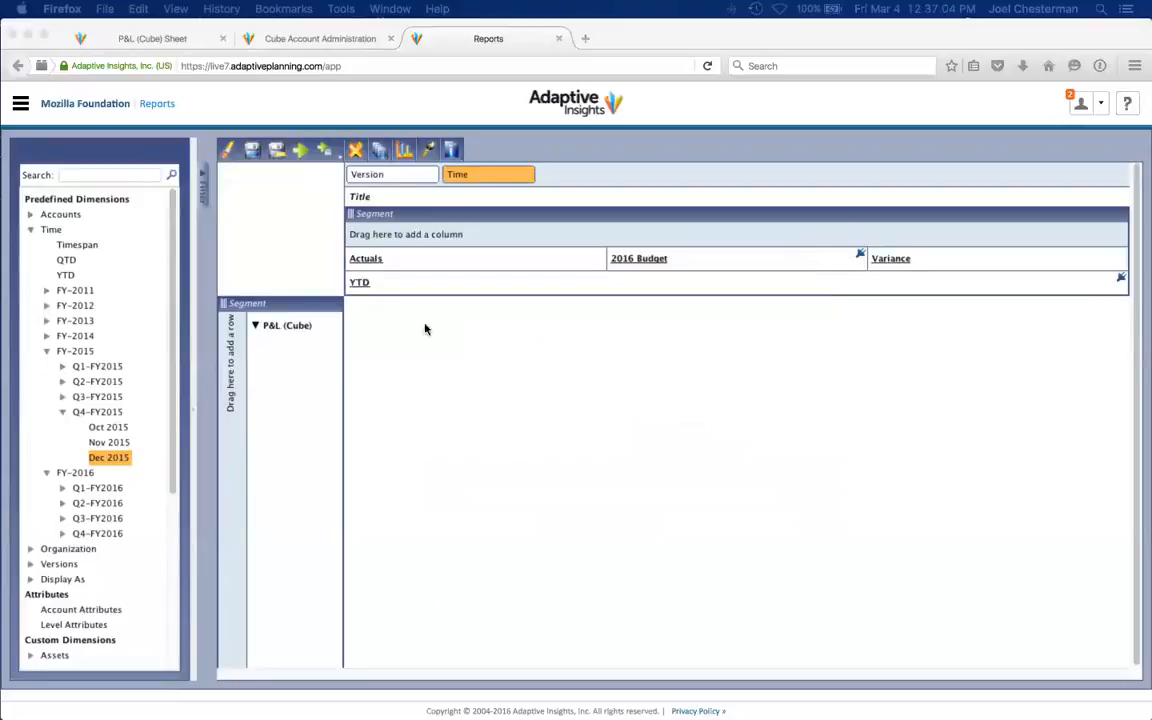
# Run the report and rerun it with the Time parameter set to Oct-2015
pyautogui.click(303, 150)
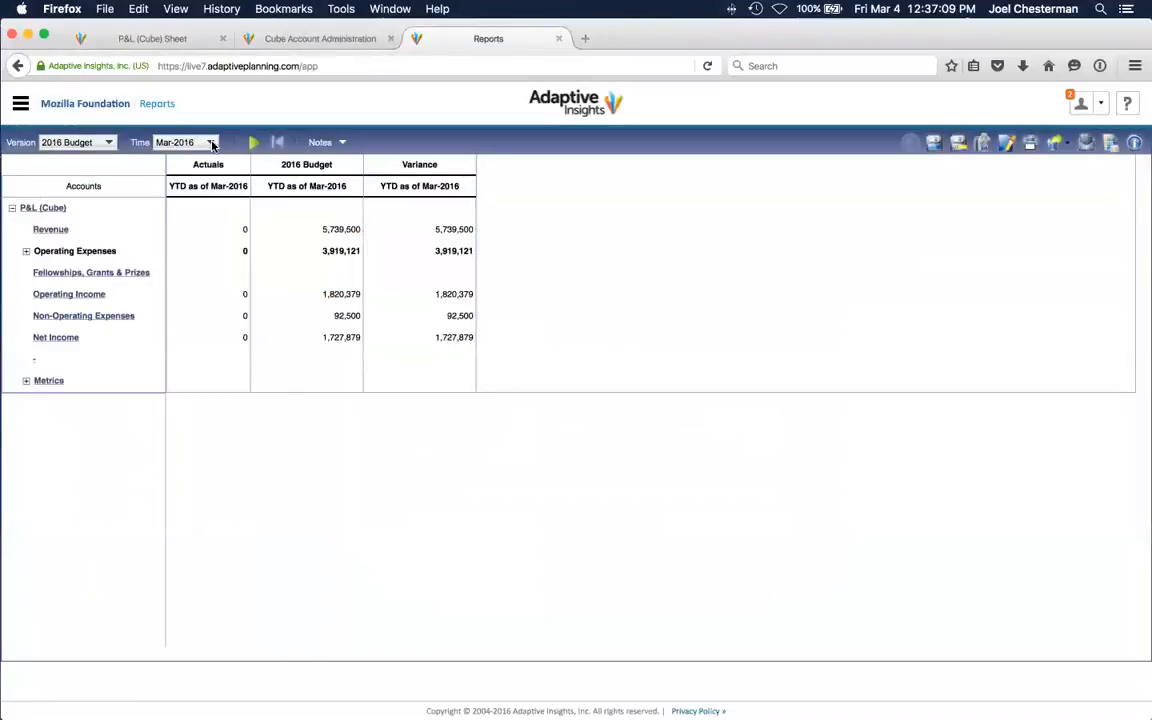
pyautogui.click(211, 143)
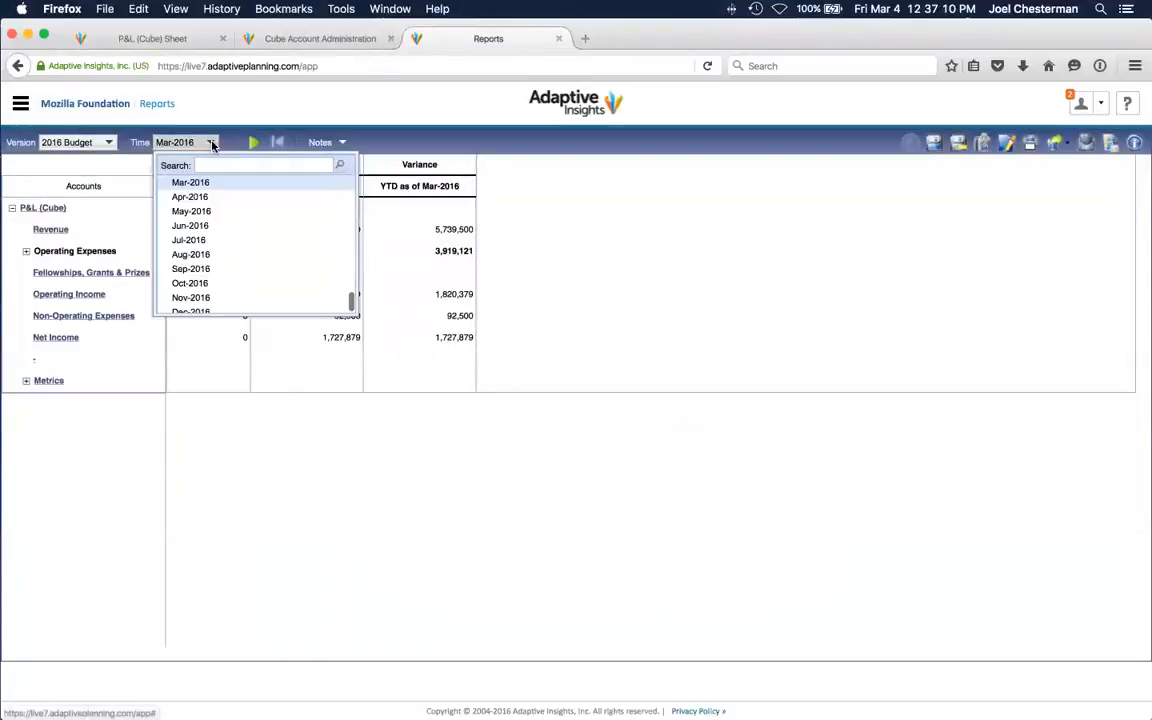
pyautogui.scroll(3, 204, 198)
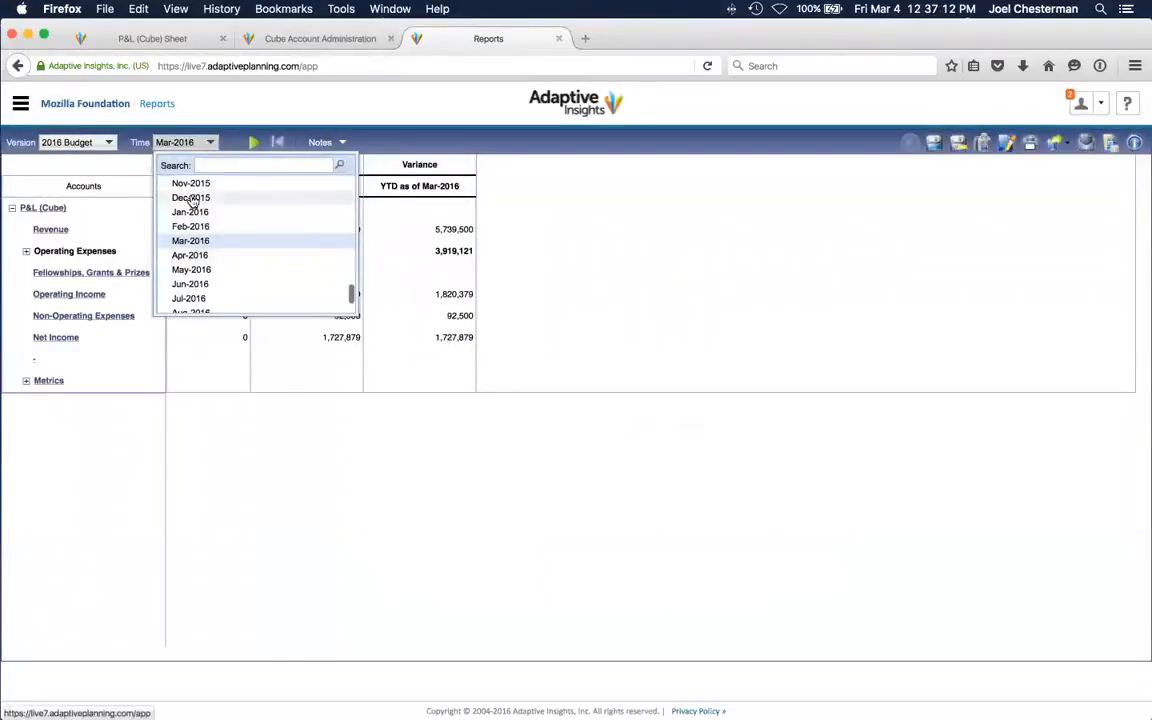
pyautogui.scroll(2, 195, 215)
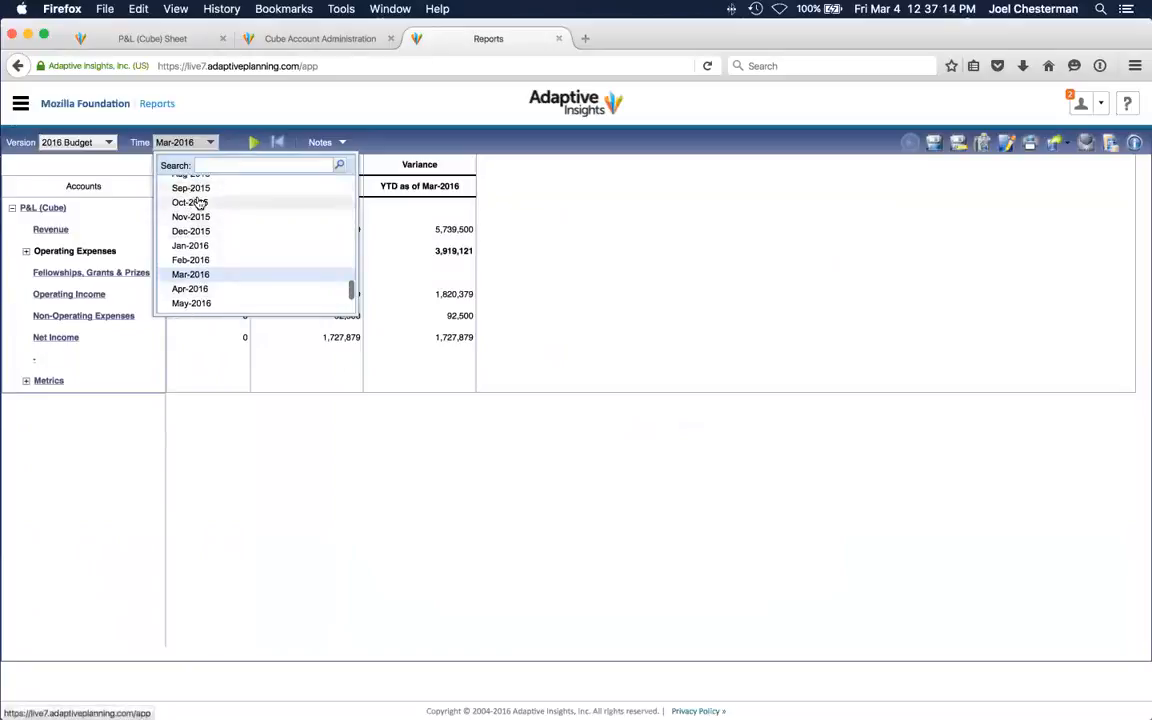
pyautogui.click(196, 202)
pyautogui.click(252, 145)
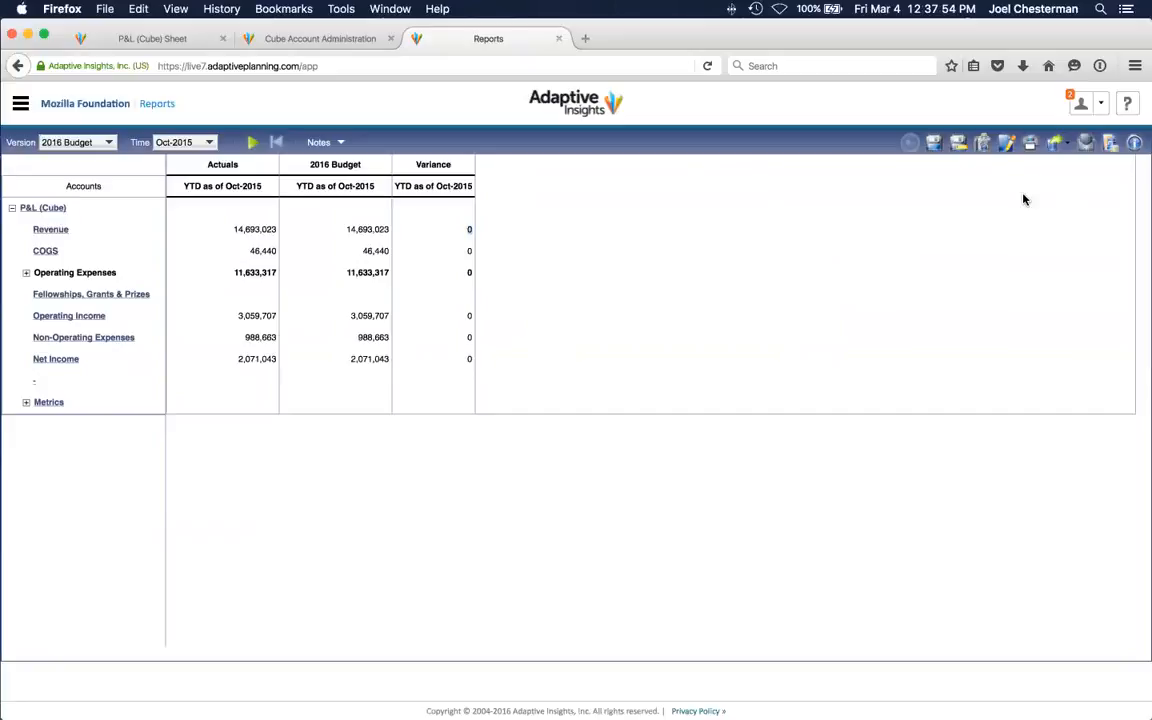
pyautogui.click(936, 145)
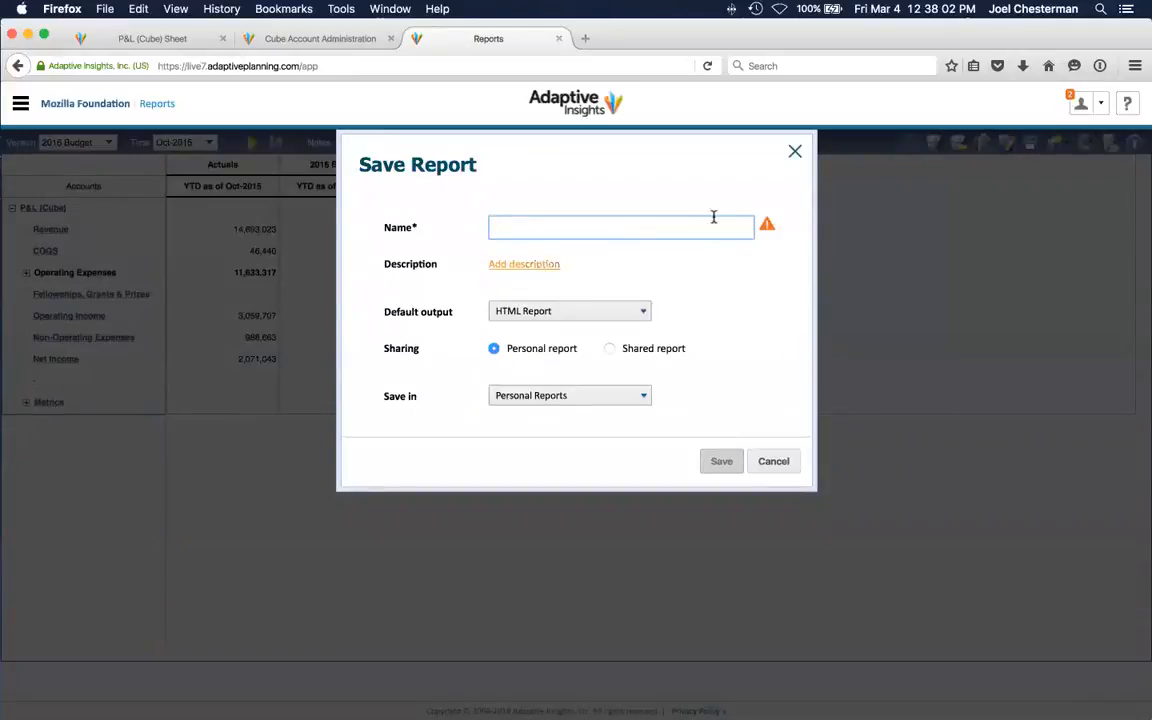
pyautogui.moveTo(768, 226)
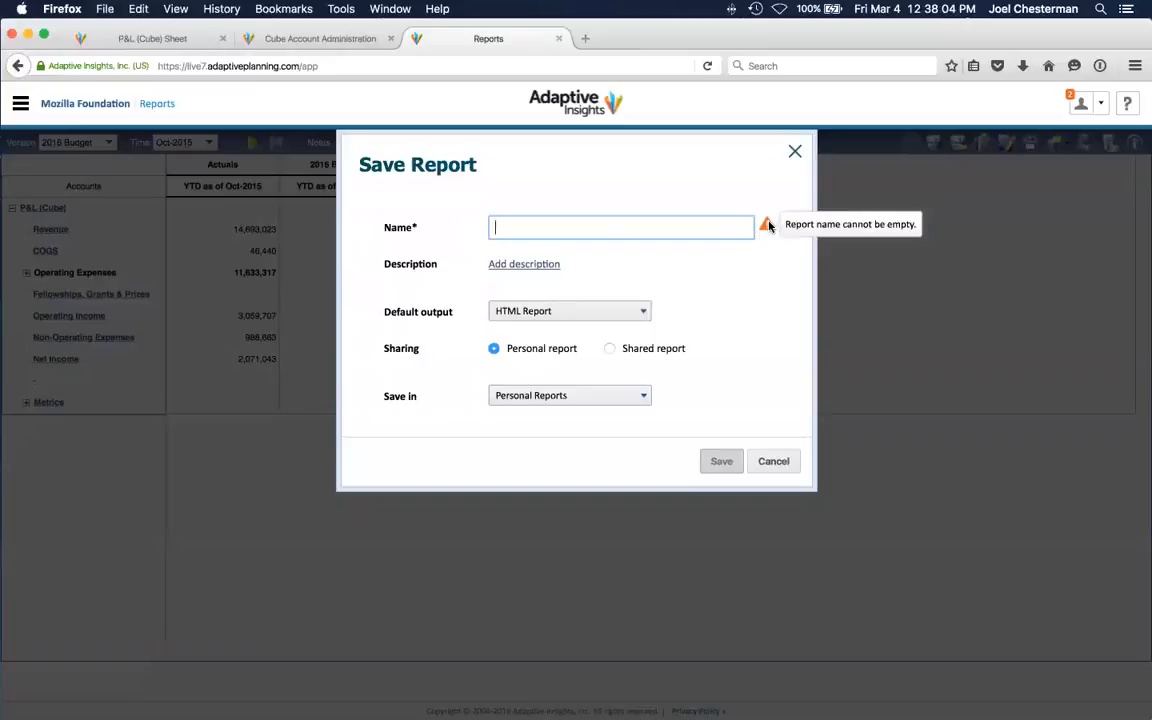
pyautogui.click(565, 398)
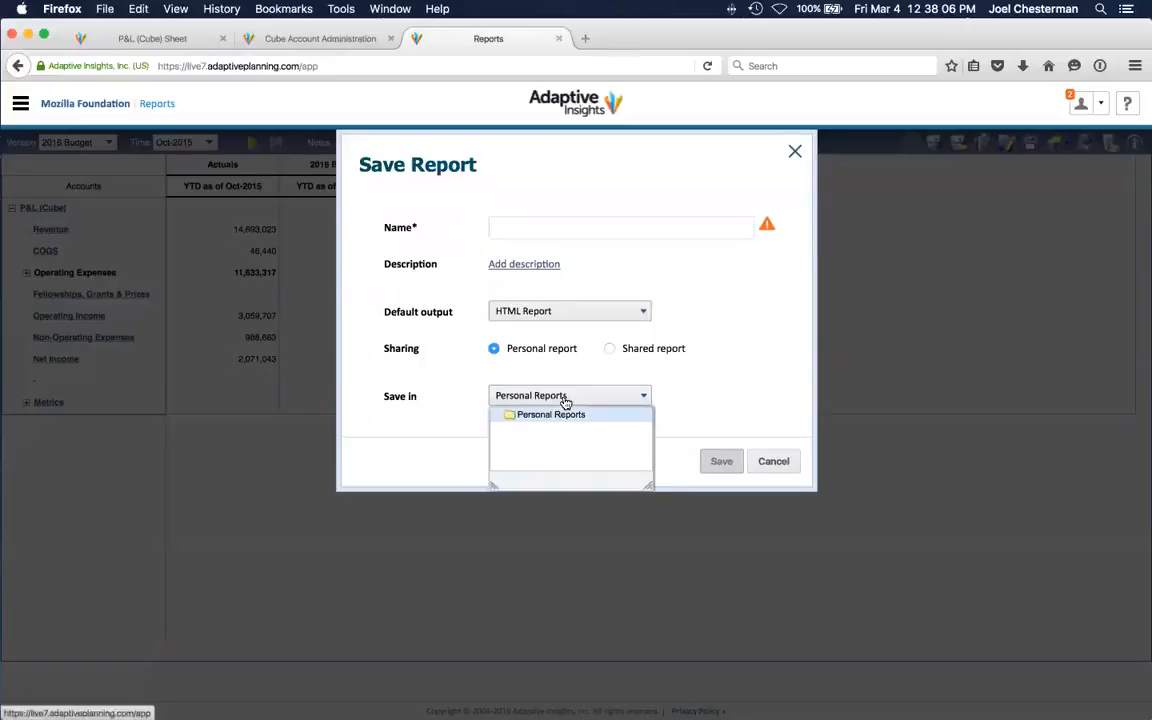
pyautogui.click(763, 410)
pyautogui.click(775, 462)
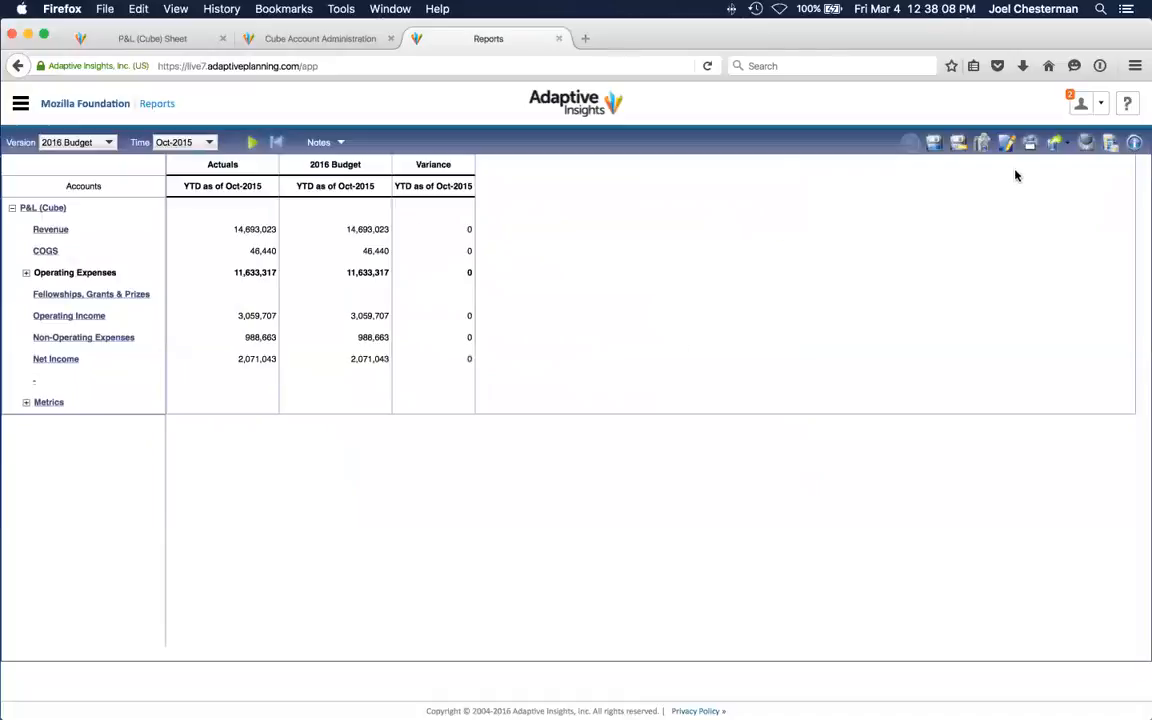
# Return to the report design and save it in Shared Reports as a shared report named Comparative P&L
pyautogui.click(1007, 145)
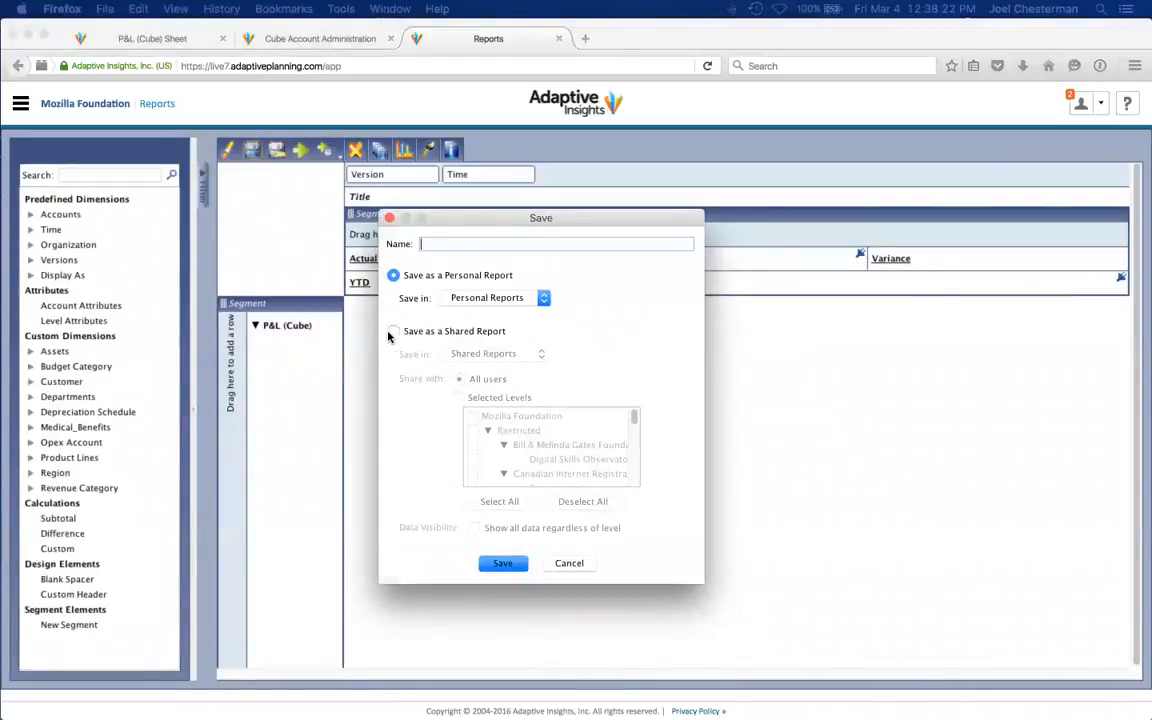
pyautogui.click(392, 332)
pyautogui.click(457, 355)
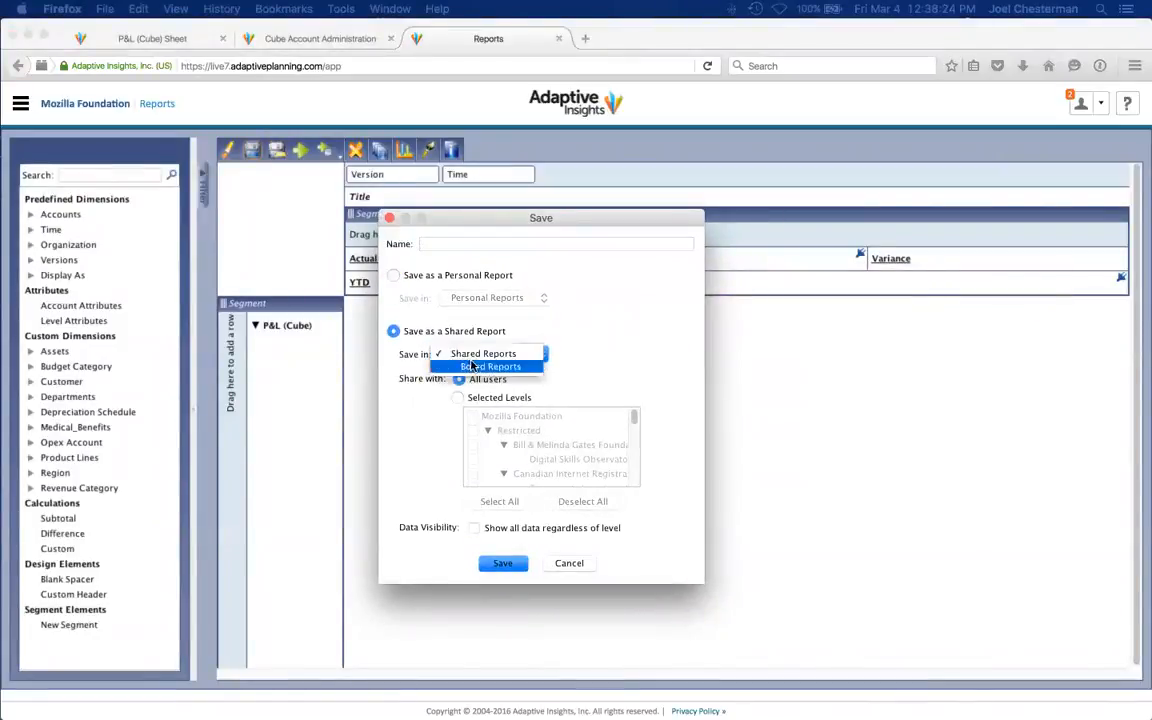
pyautogui.click(475, 354)
pyautogui.click(437, 245)
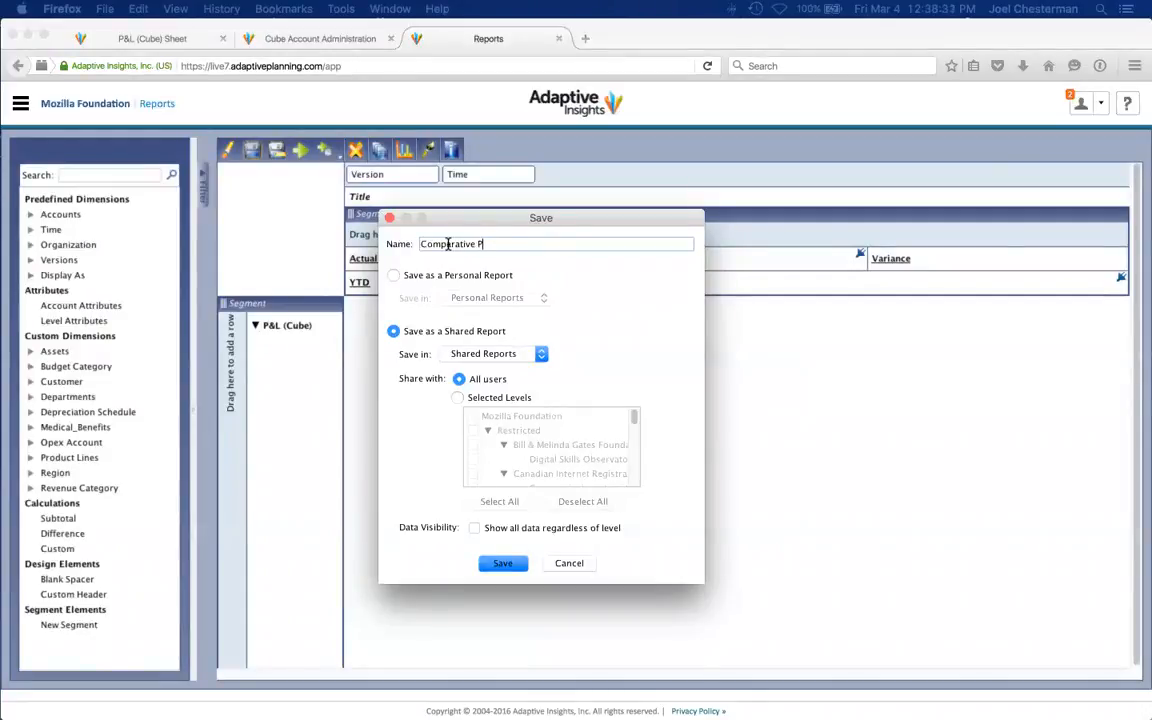
pyautogui.click(502, 565)
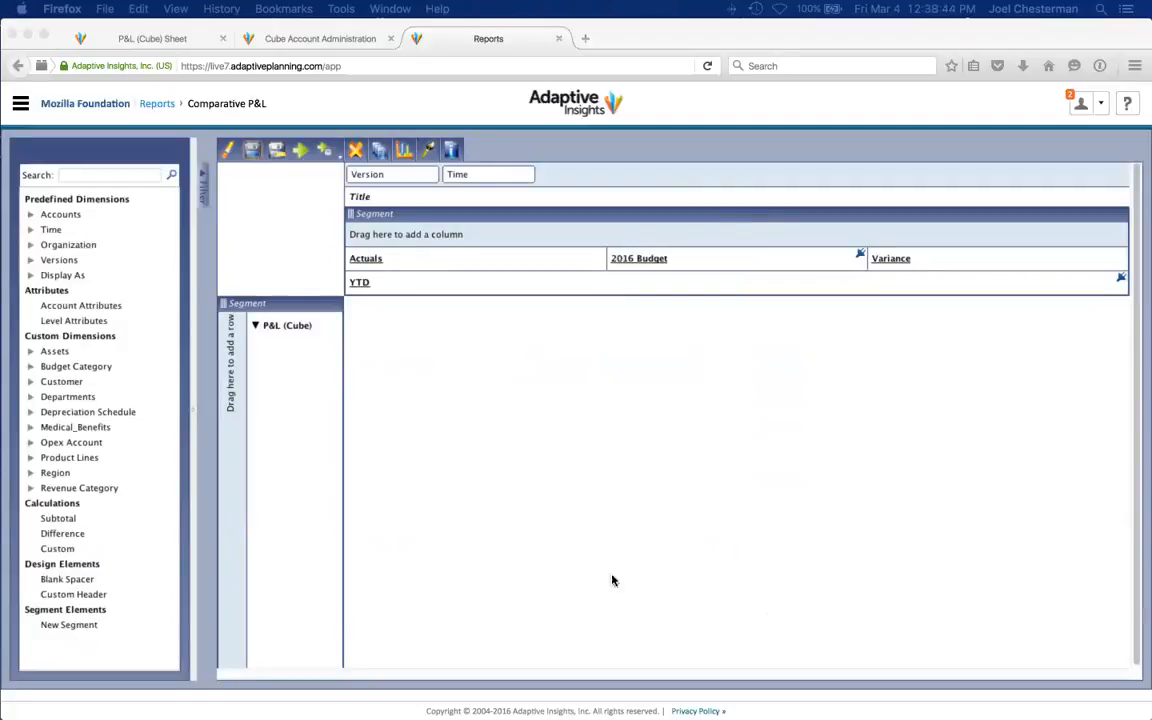
# Check the properties of the YTD and 2016 Budget column elements for their parameter connections
pyautogui.click(1139, 540)
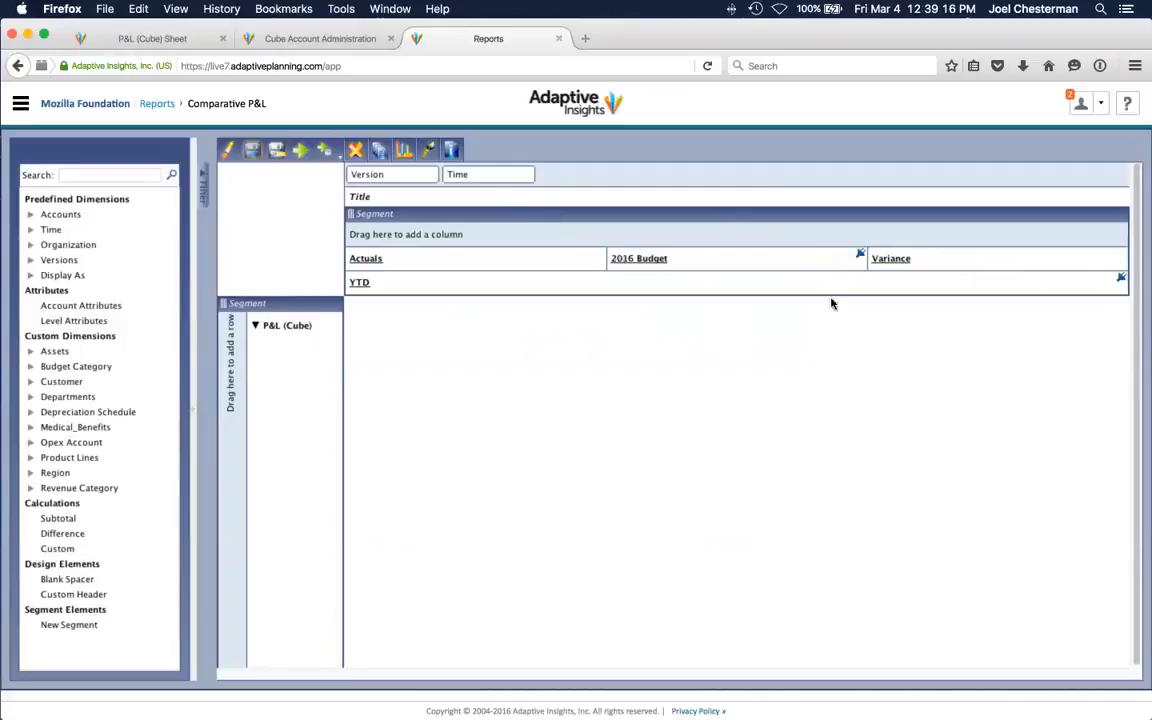
pyautogui.rightClick(930, 290)
pyautogui.click(965, 332)
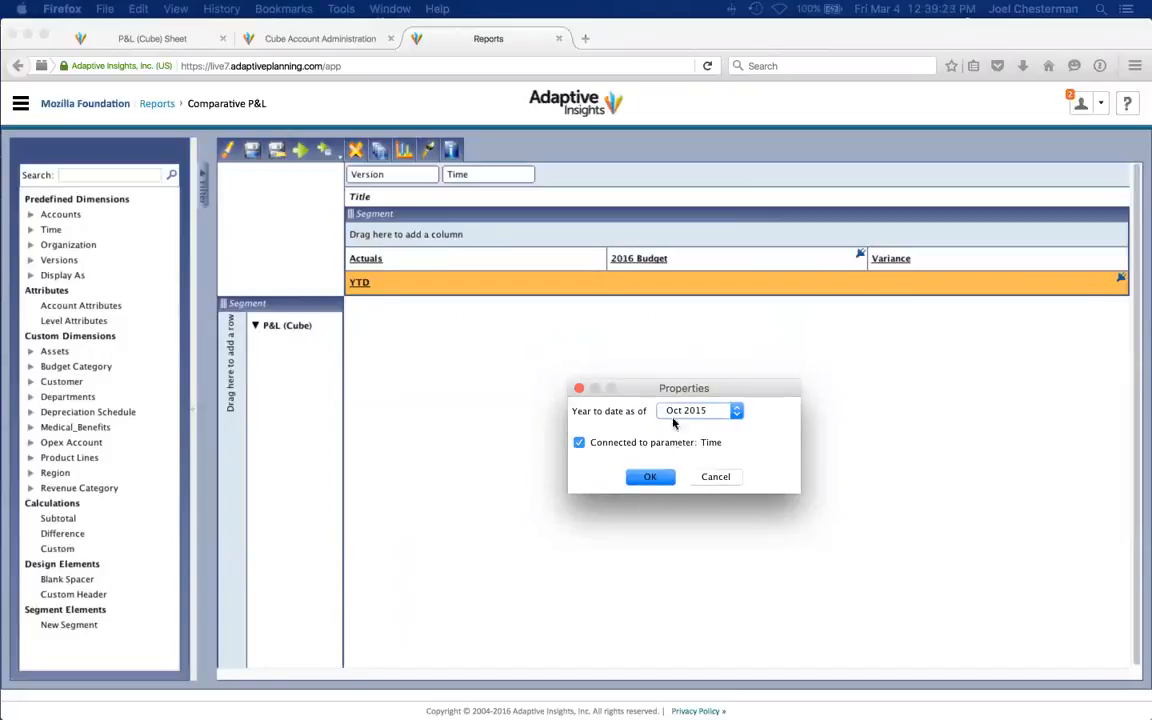
pyautogui.click(716, 479)
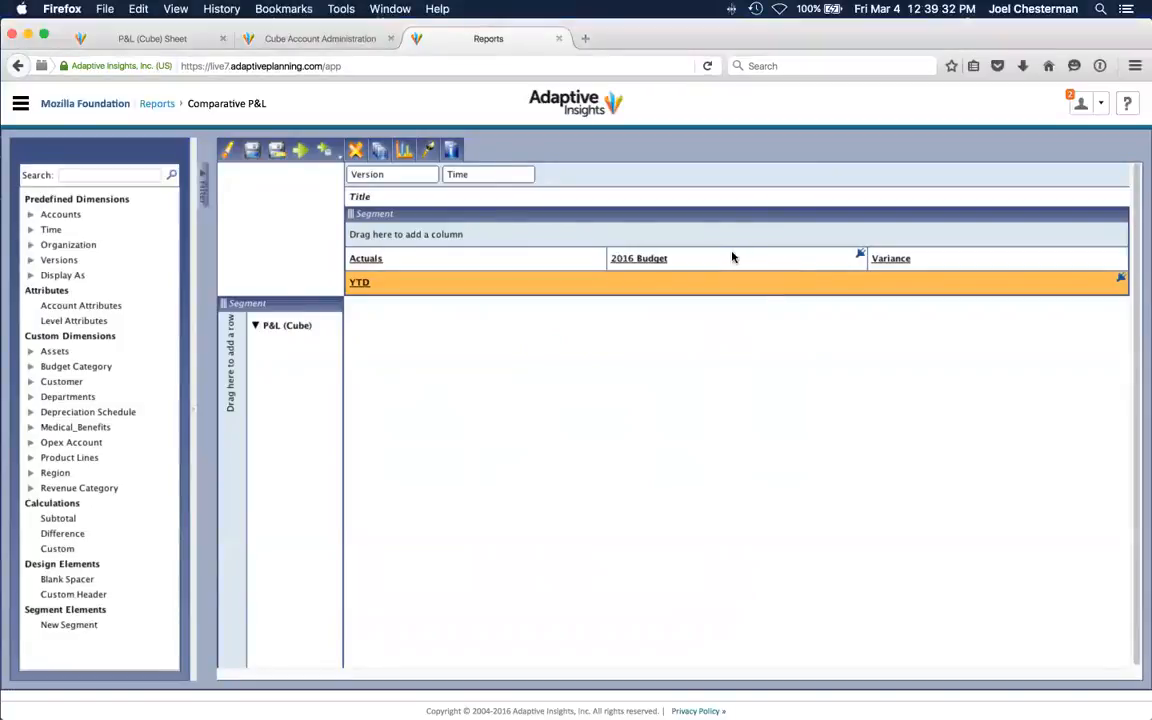
pyautogui.click(680, 257)
pyautogui.rightClick(716, 259)
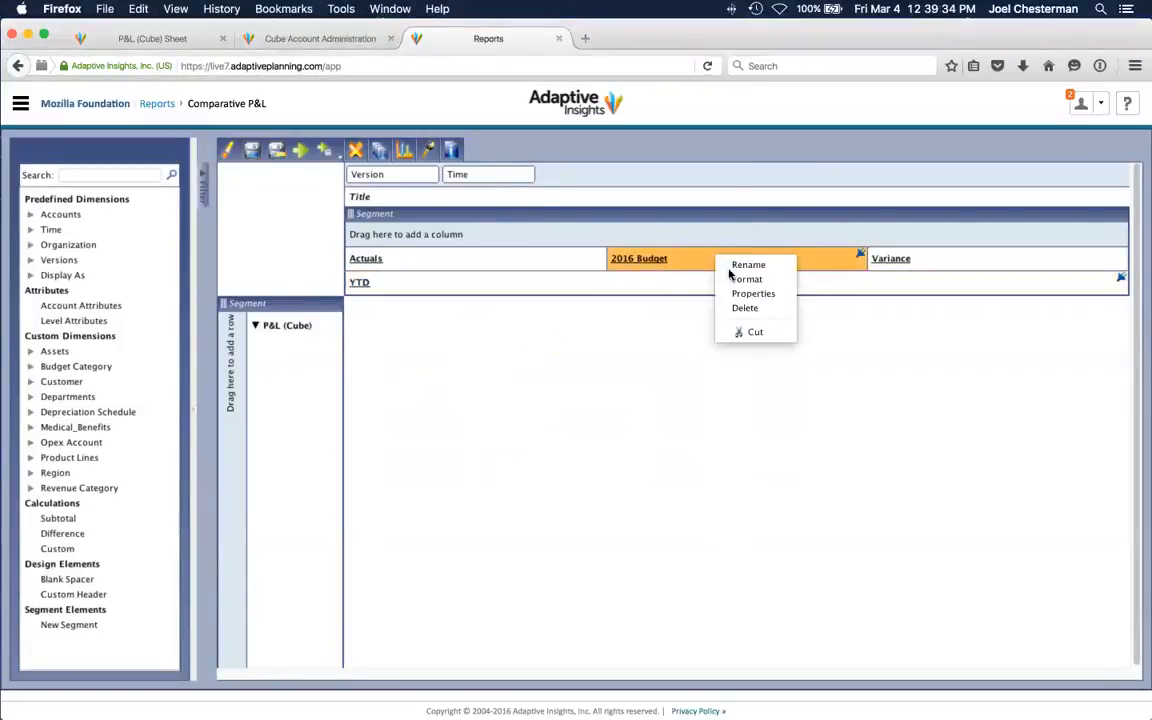
pyautogui.click(743, 296)
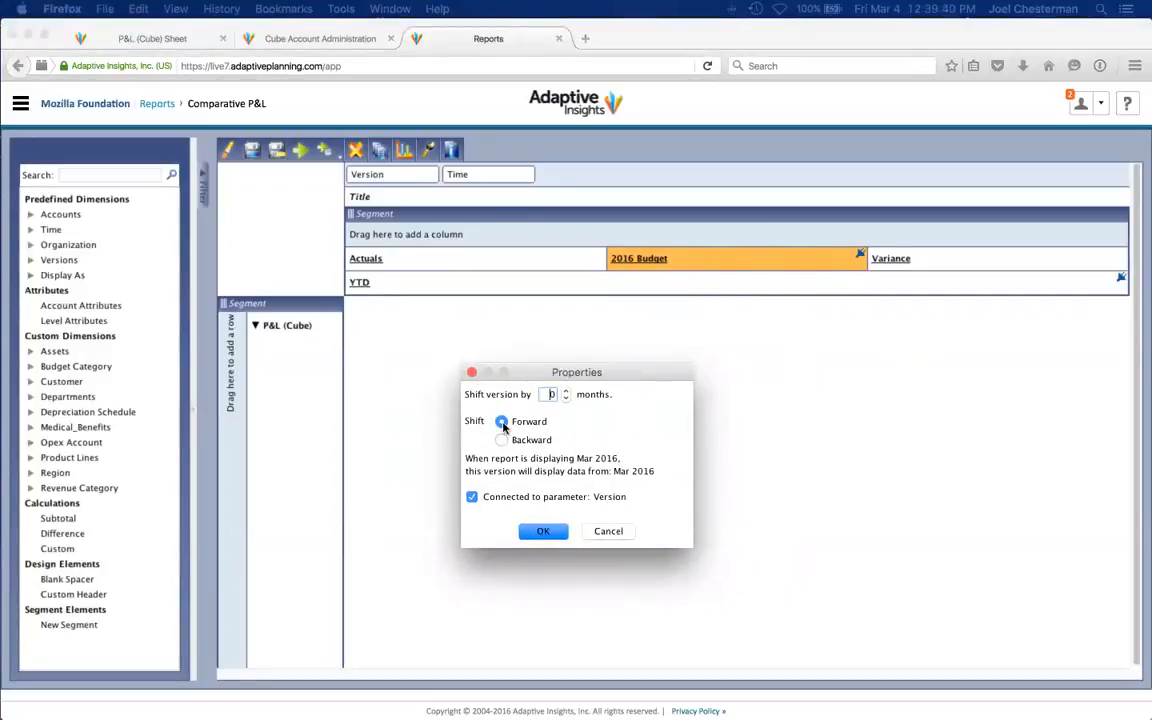
pyautogui.click(472, 373)
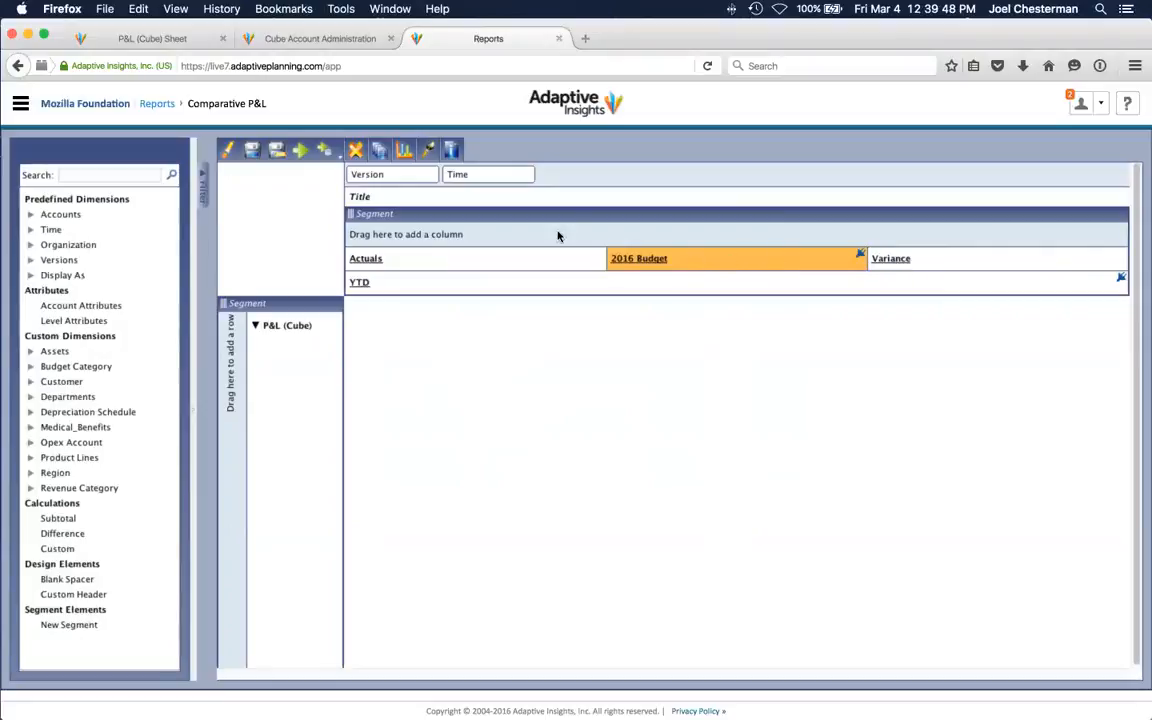
# Connect the Variance column's From version to the Version parameter, keeping the difference as a value, and save the report
pyautogui.click(946, 259)
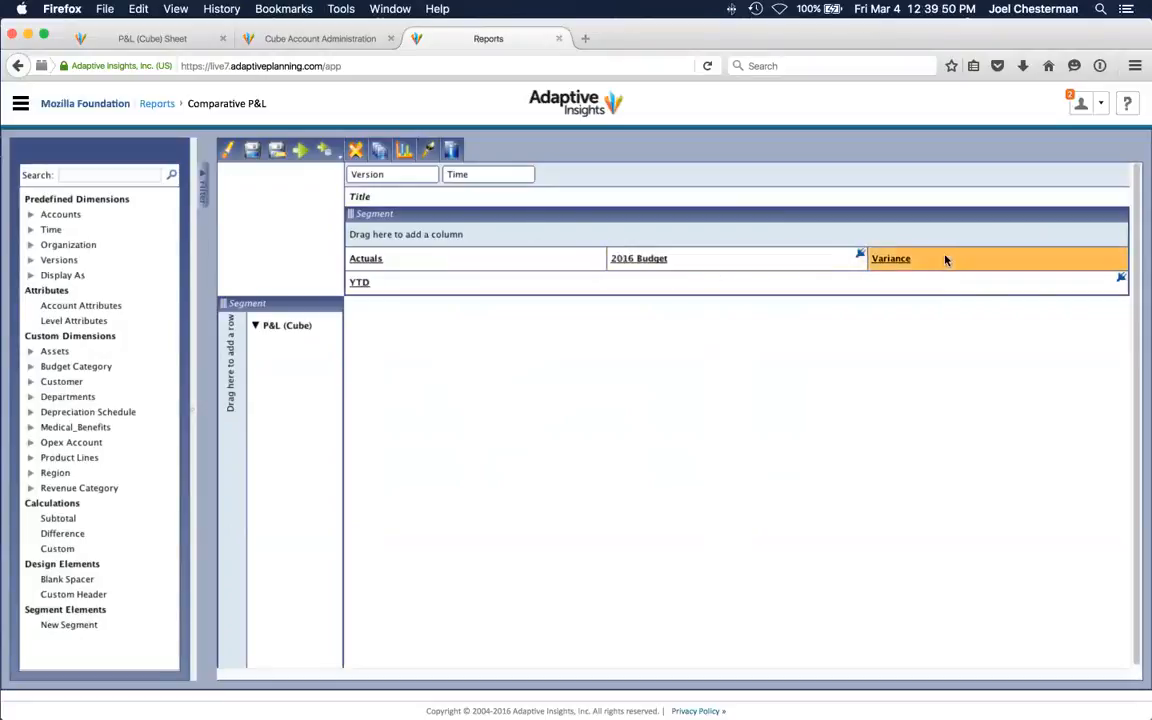
pyautogui.rightClick(943, 261)
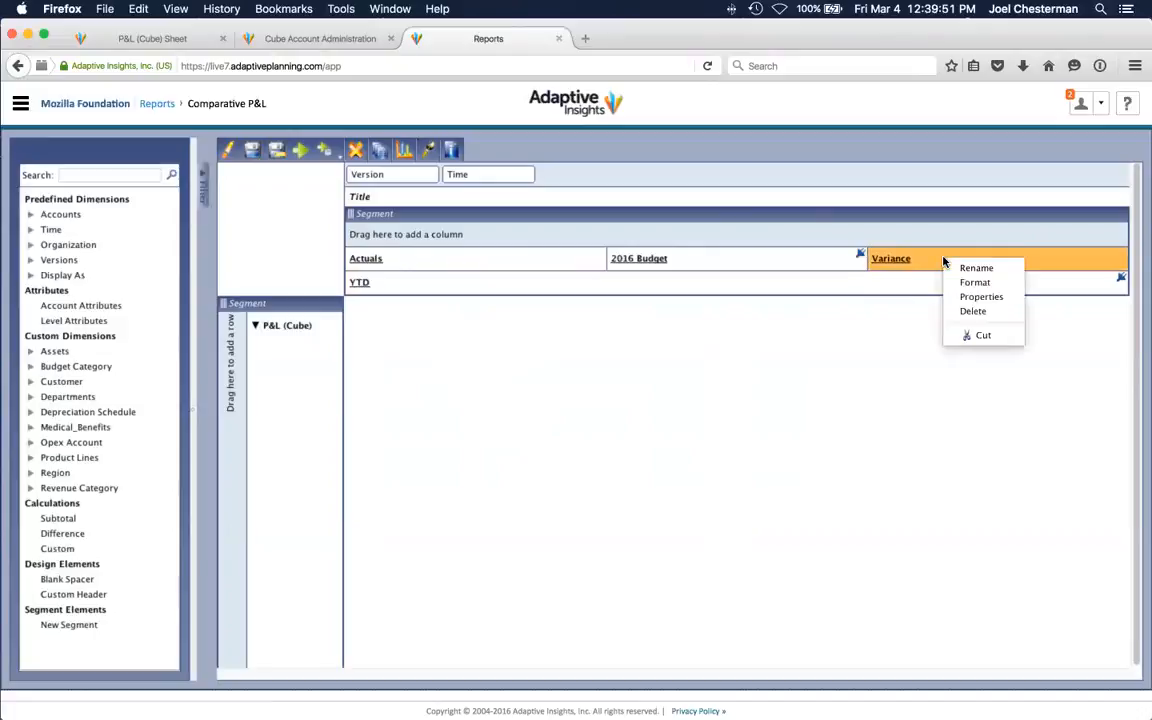
pyautogui.click(997, 299)
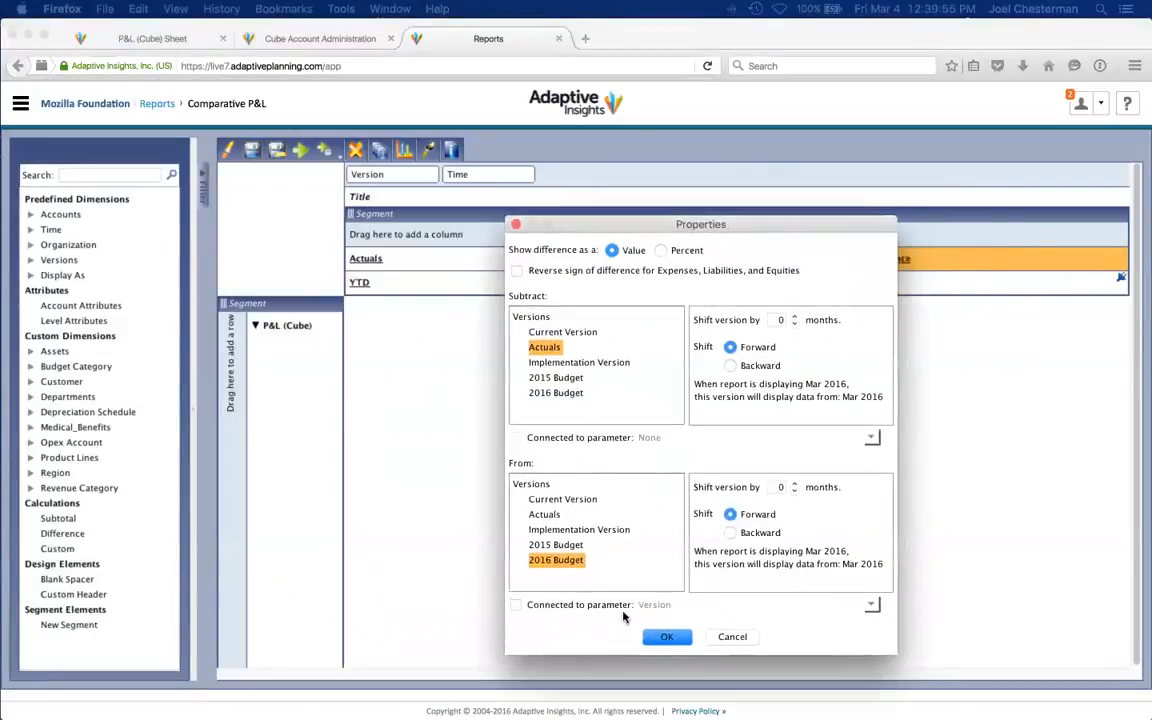
pyautogui.click(516, 604)
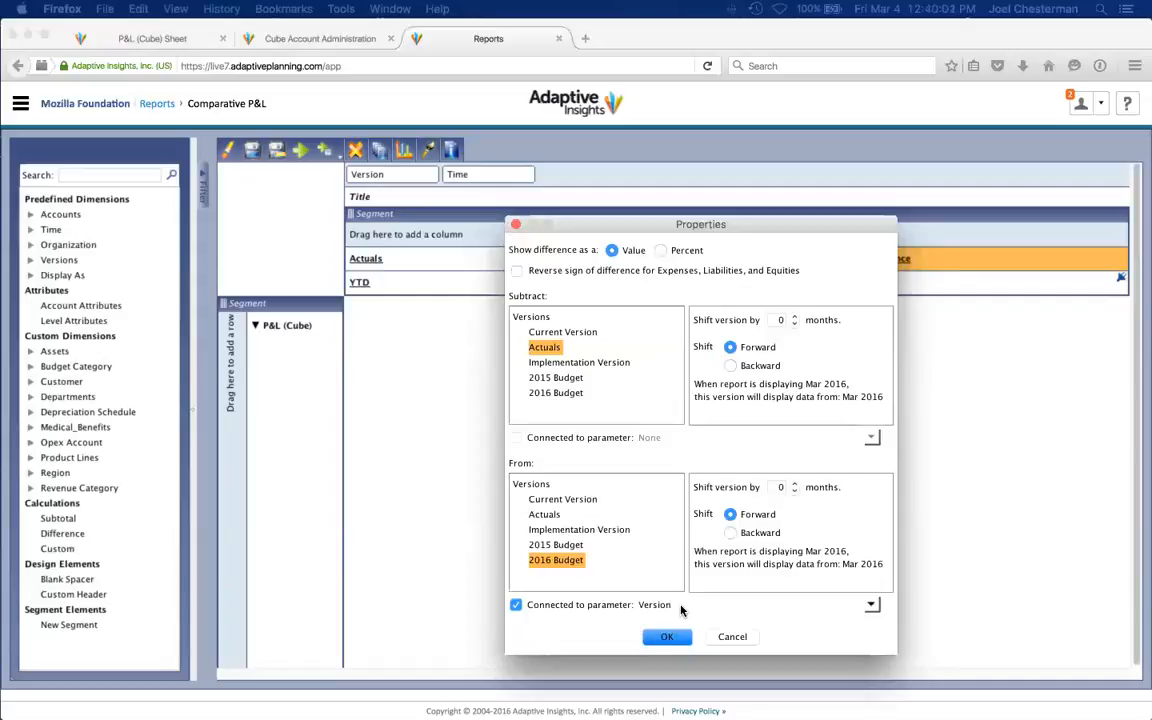
pyautogui.click(660, 251)
pyautogui.click(613, 251)
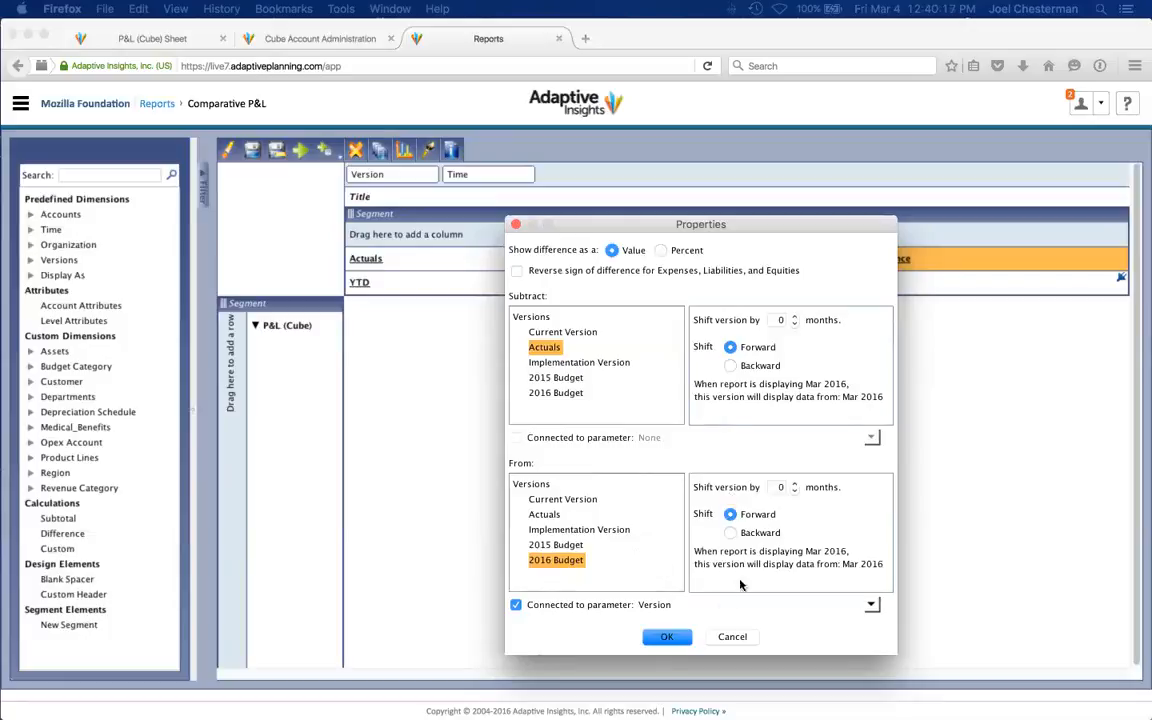
pyautogui.click(667, 638)
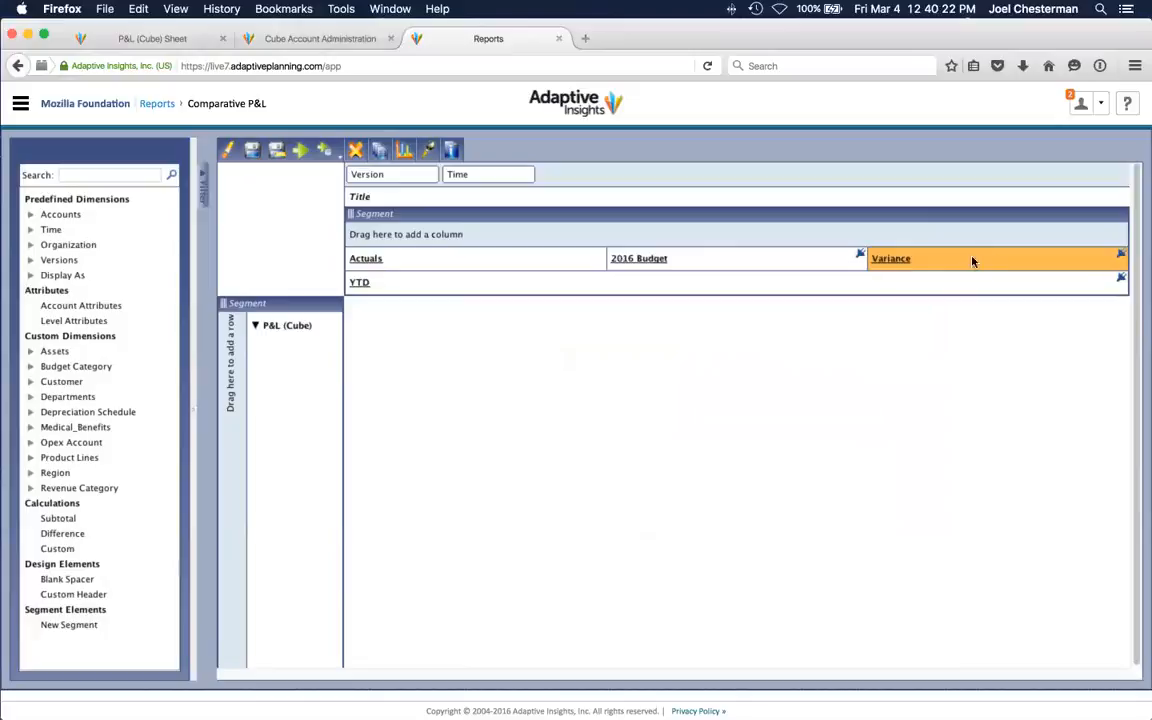
pyautogui.click(408, 259)
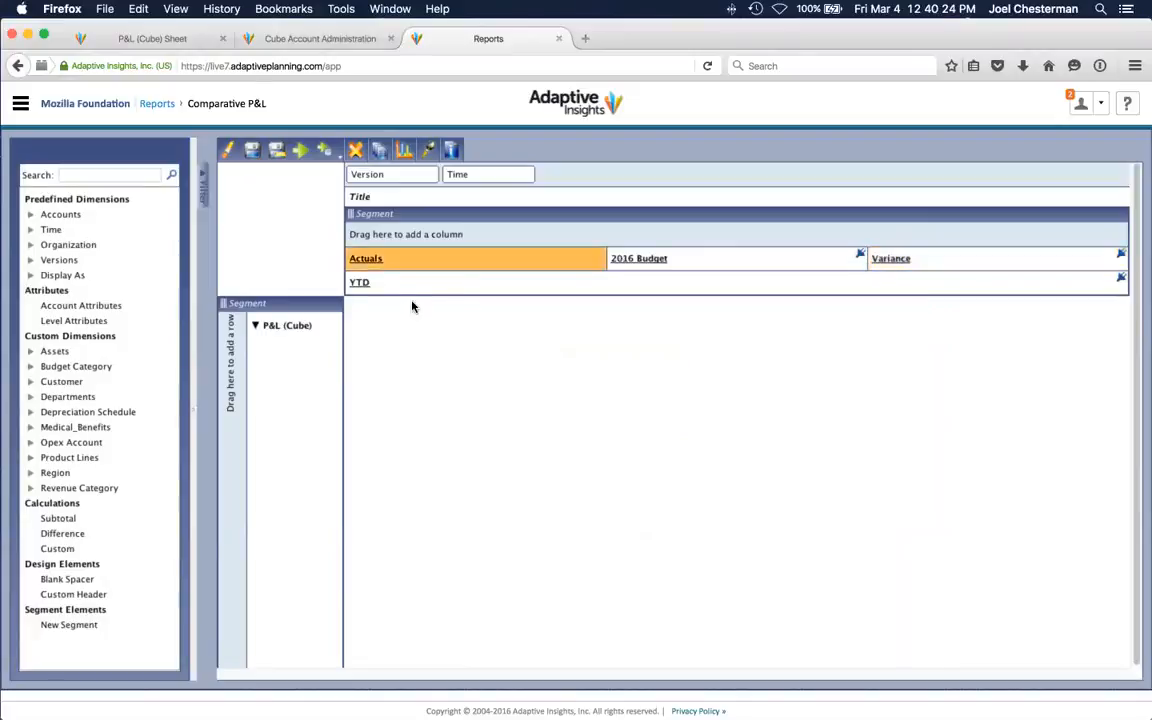
pyautogui.click(250, 152)
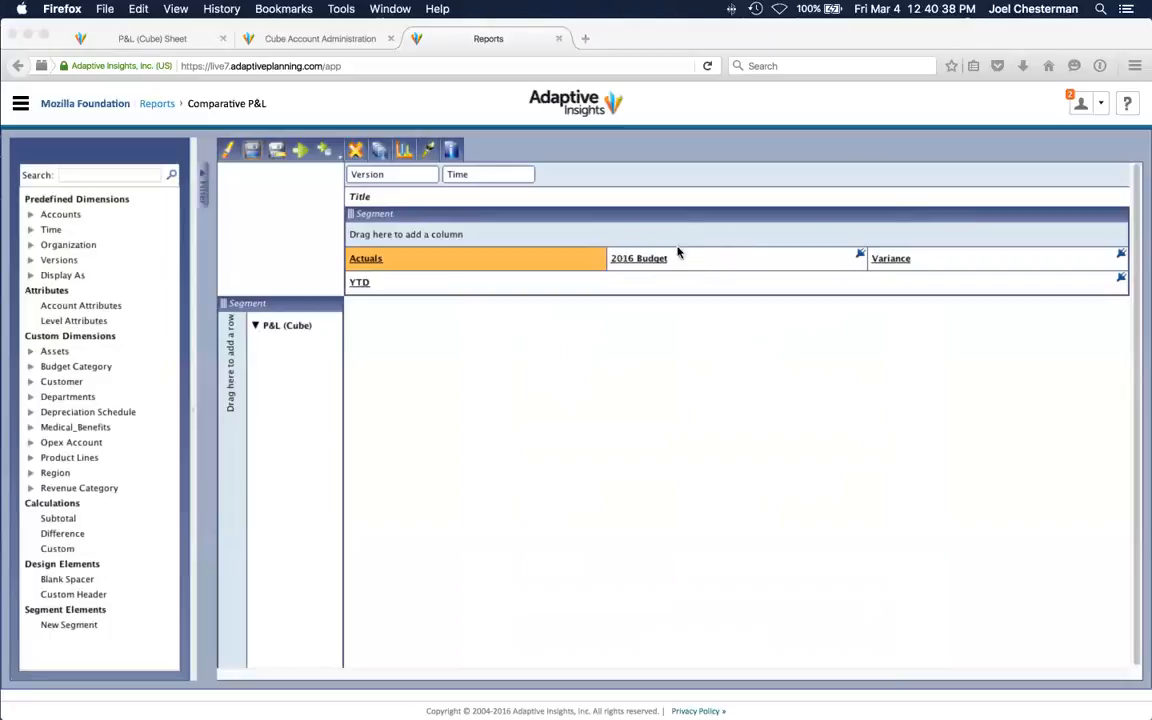
# Add a new column segment after the existing YTD comparison segment
pyautogui.click(76, 634)
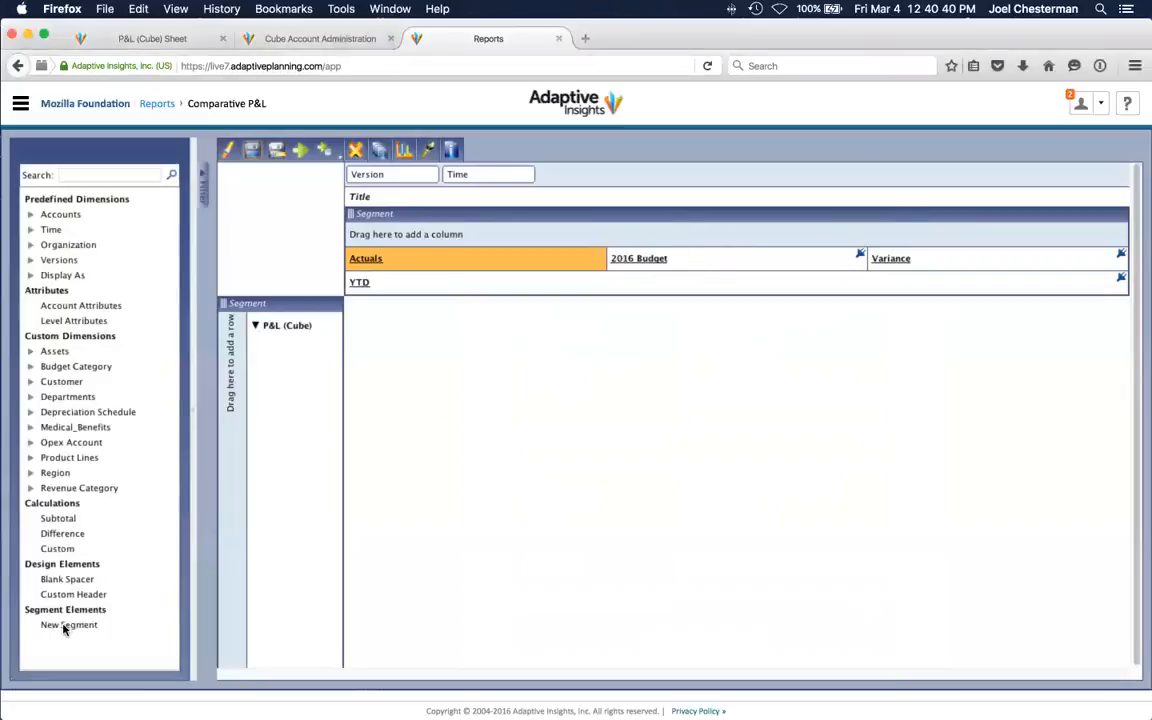
pyautogui.click(61, 628)
pyautogui.moveTo(61, 628); pyautogui.dragTo(727, 226)
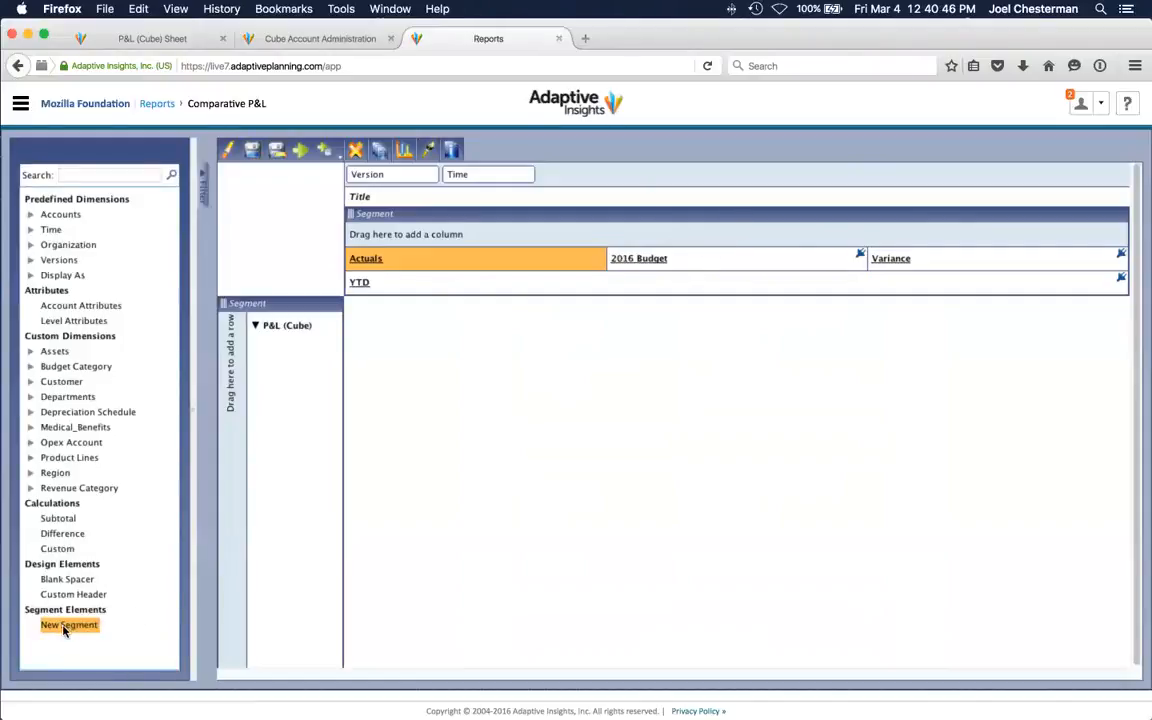
pyautogui.moveTo(64, 629); pyautogui.dragTo(727, 248)
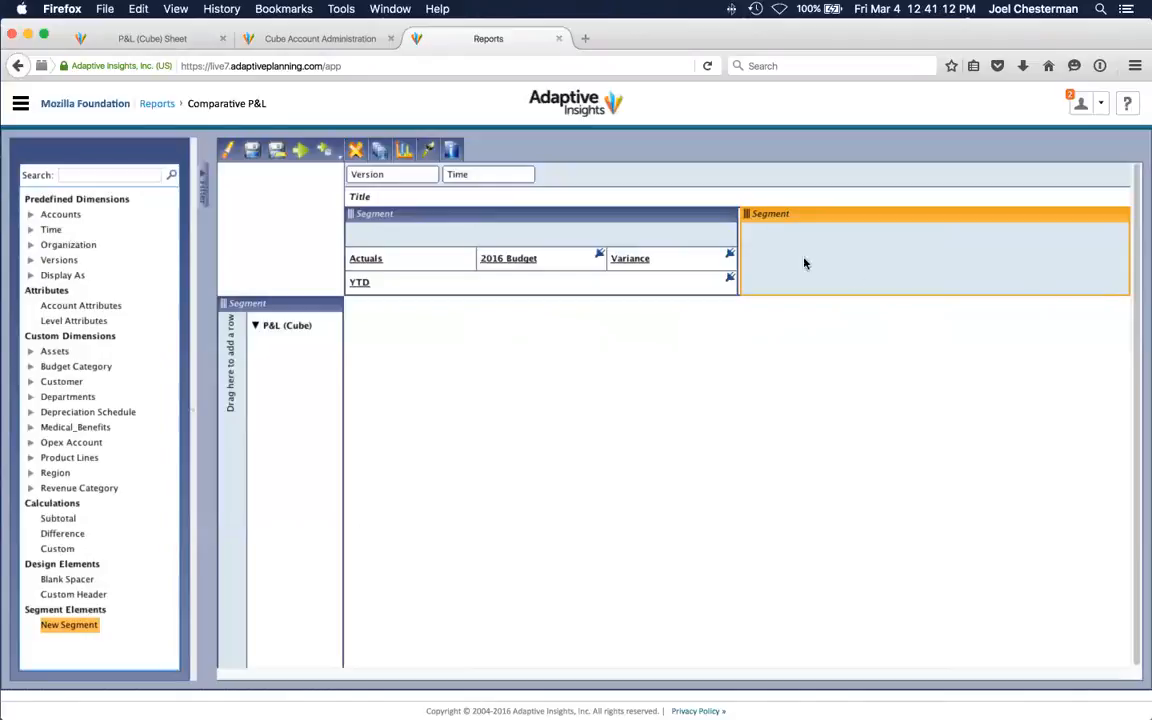
# Add the Timespan element from the Time dimension to the new, empty column segment
pyautogui.click(30, 230)
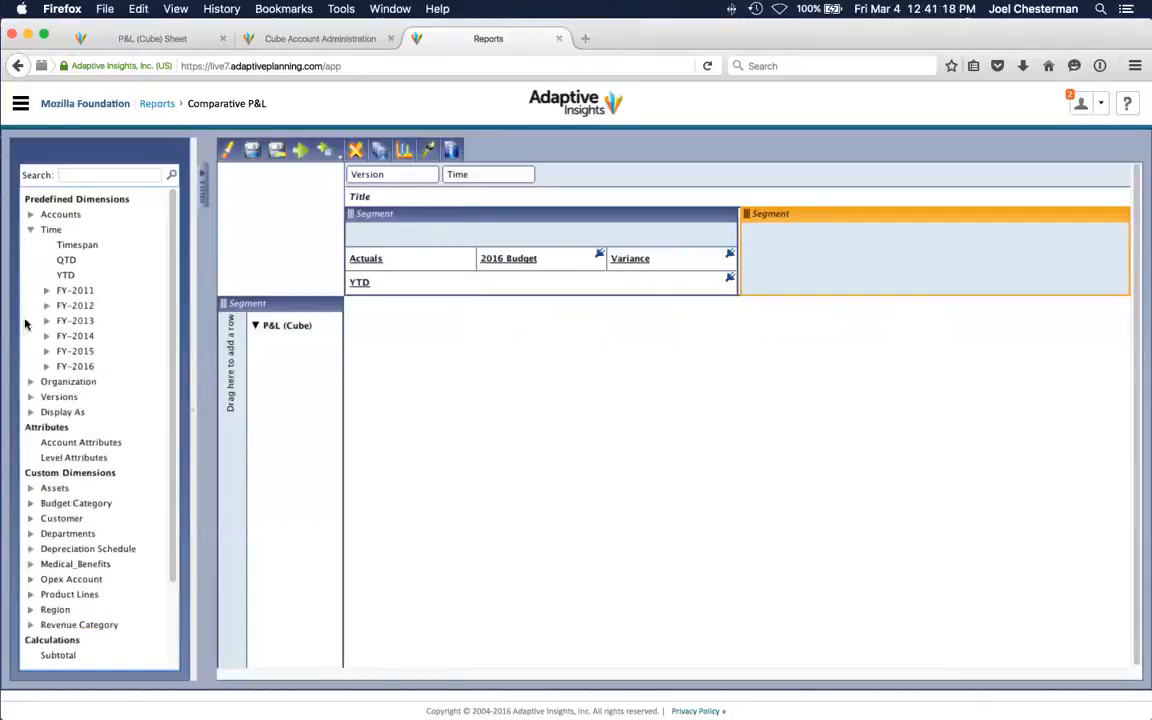
pyautogui.click(47, 367)
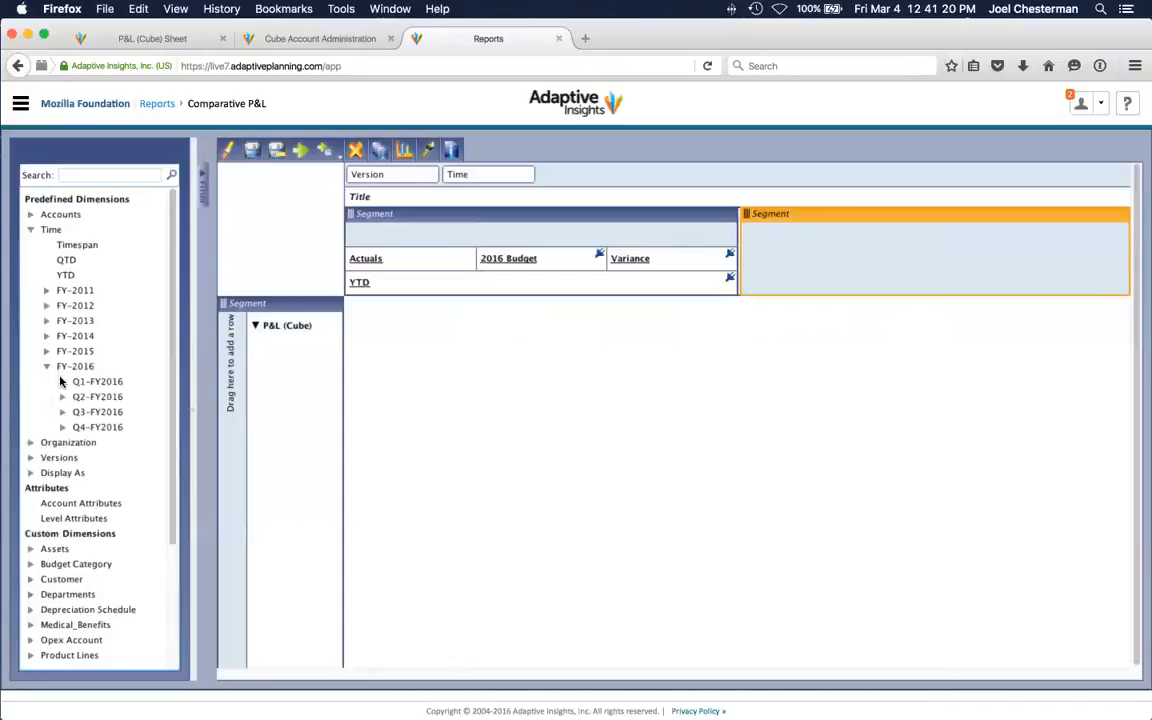
pyautogui.click(62, 381)
pyautogui.click(92, 397)
pyautogui.click(104, 426)
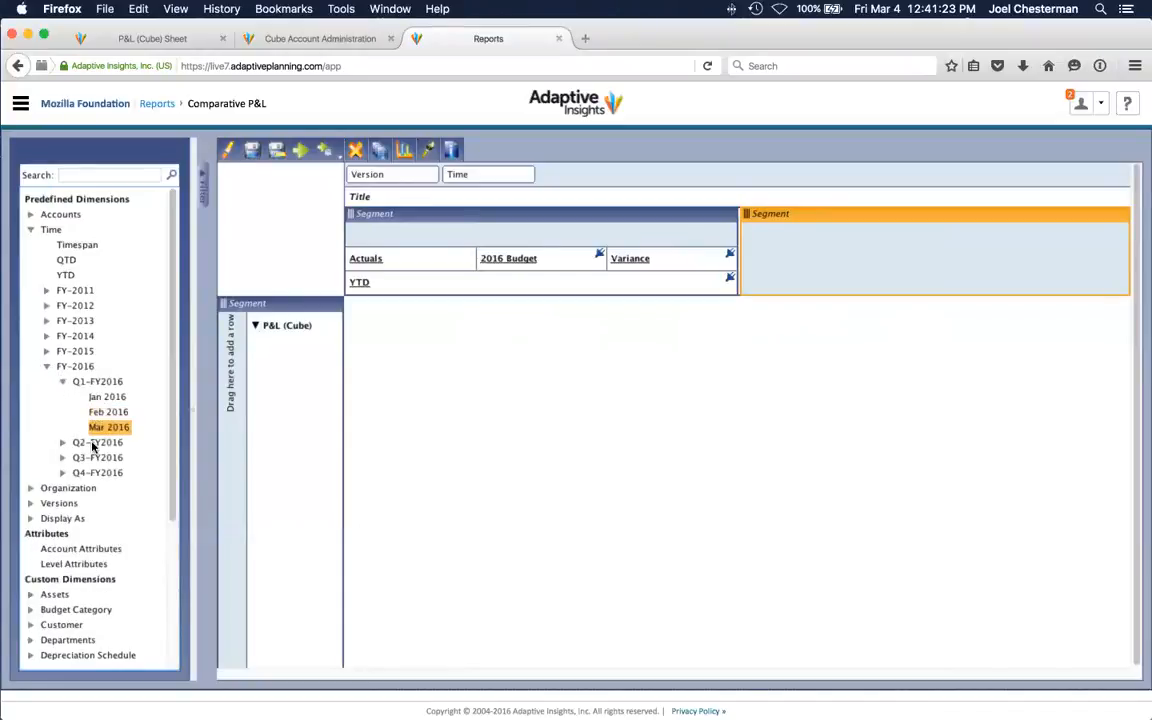
pyautogui.click(62, 381)
pyautogui.doubleClick(78, 369)
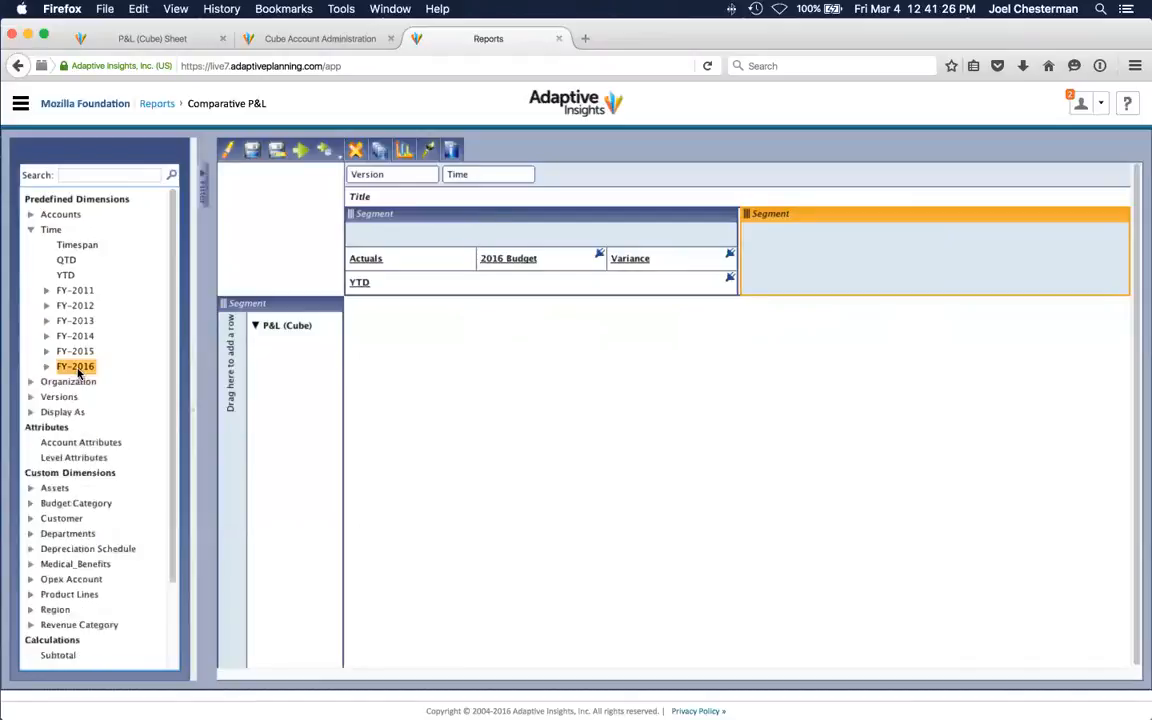
pyautogui.click(80, 247)
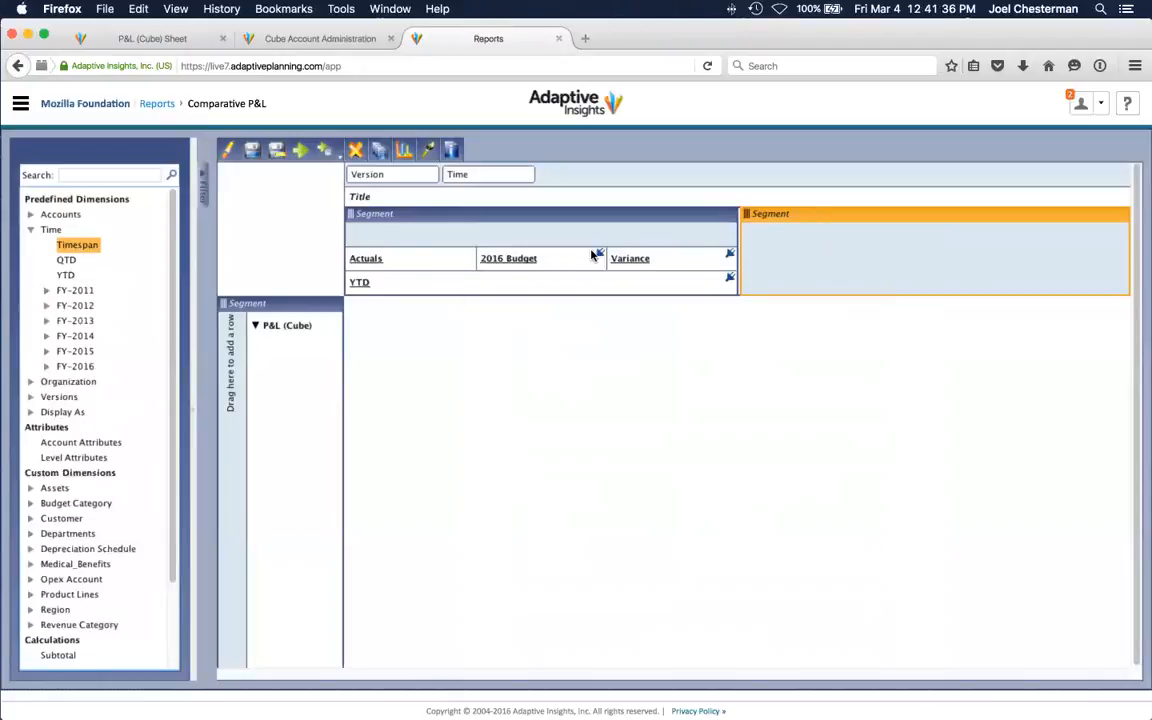
pyautogui.moveTo(81, 248); pyautogui.dragTo(1041, 265)
pyautogui.moveTo(878, 263); pyautogui.dragTo(907, 269)
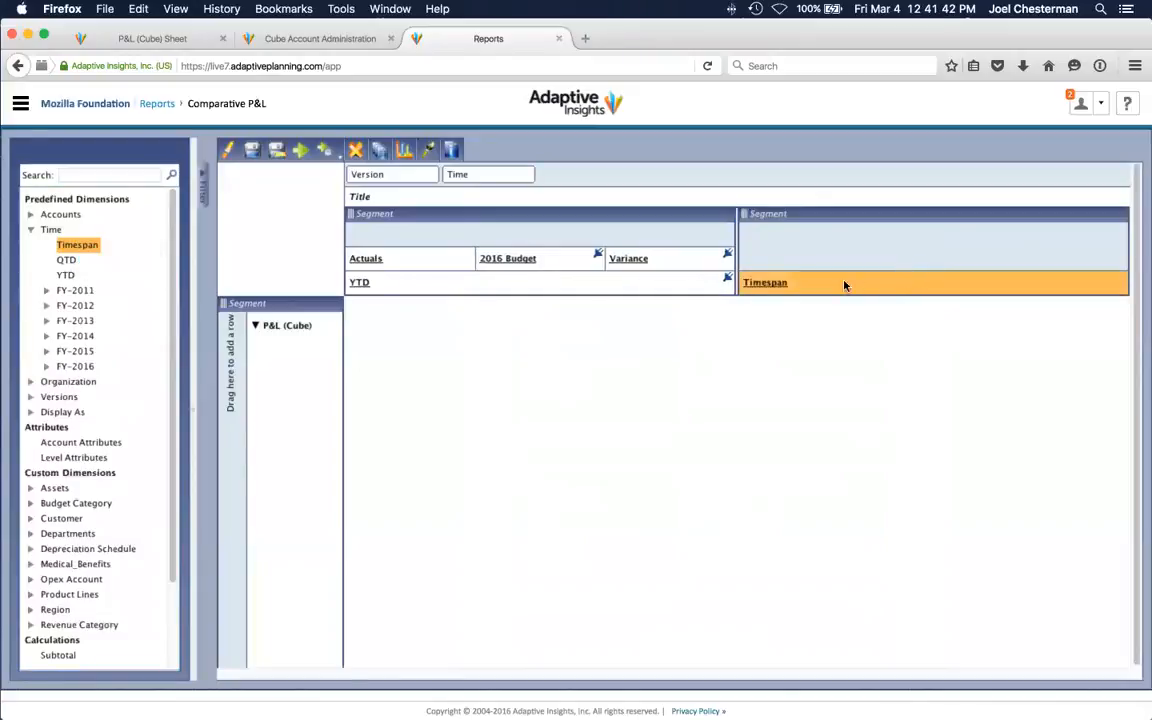
# Set the Timespan element to a custom from-to range starting in January and ending in December
pyautogui.rightClick(818, 285)
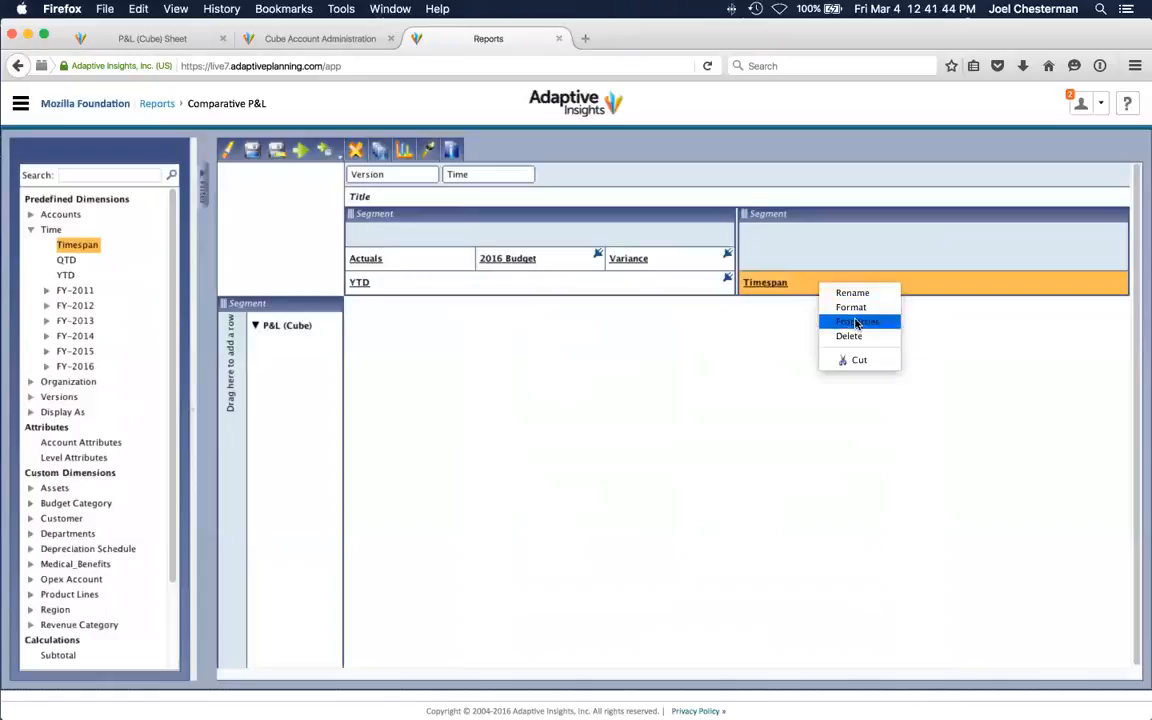
pyautogui.click(857, 321)
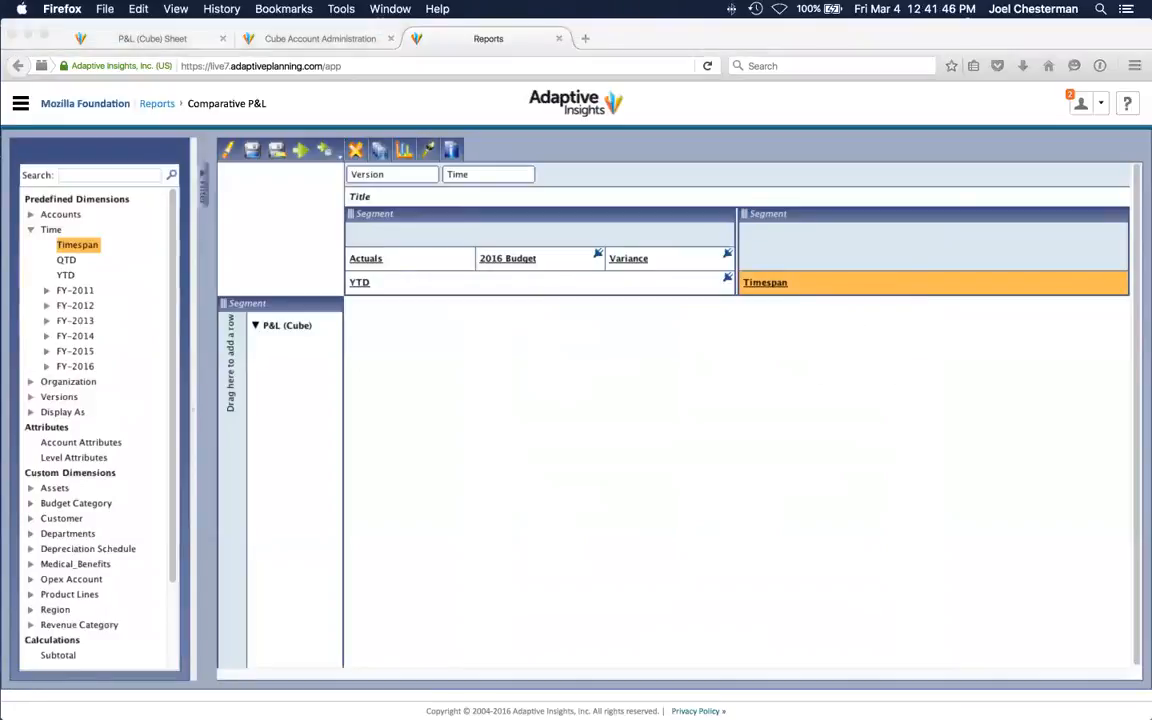
pyautogui.moveTo(856, 292); pyautogui.dragTo(494, 324)
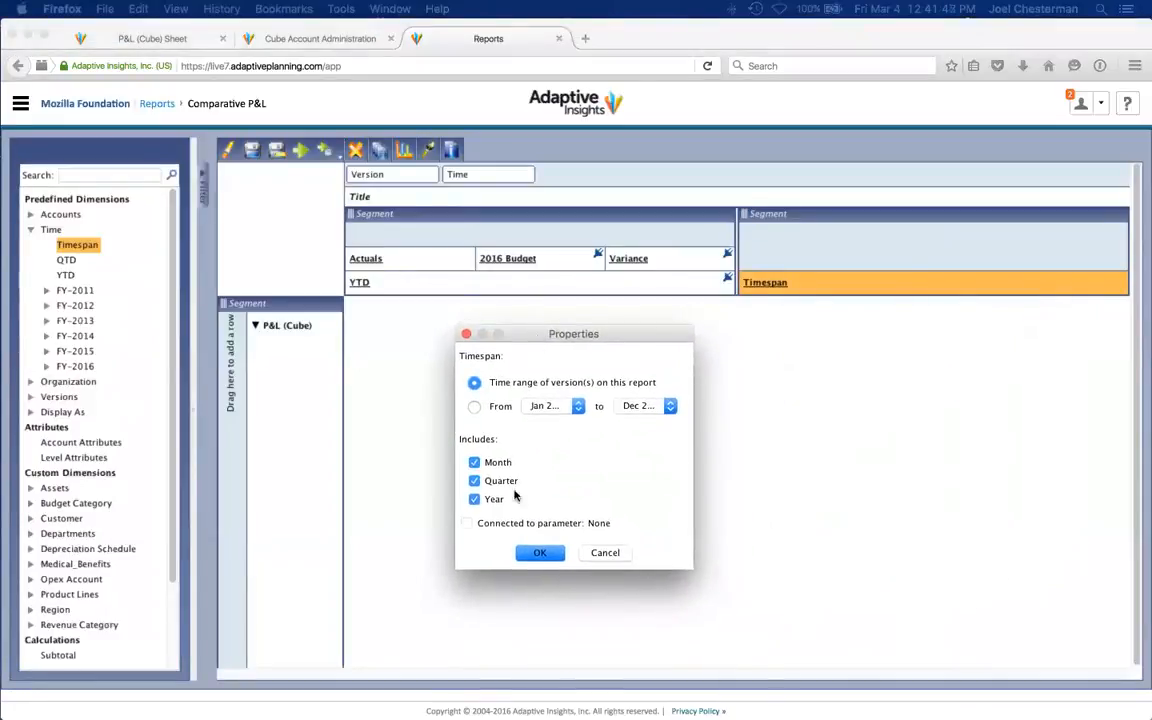
pyautogui.click(500, 407)
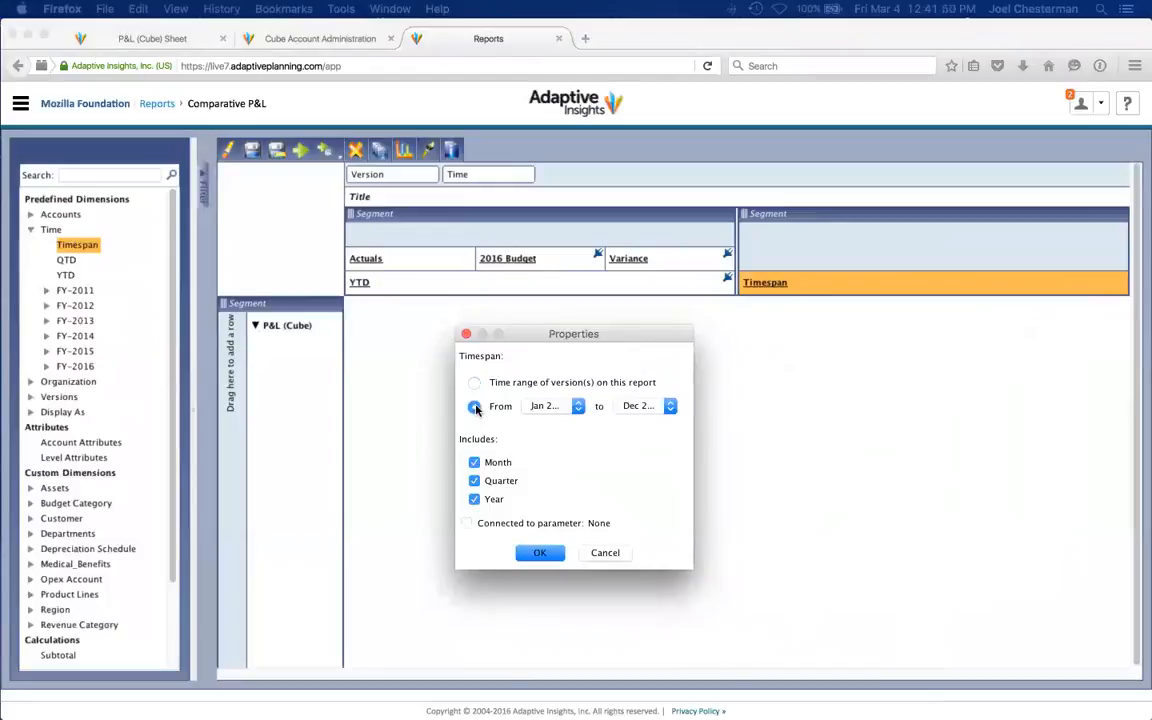
pyautogui.click(578, 407)
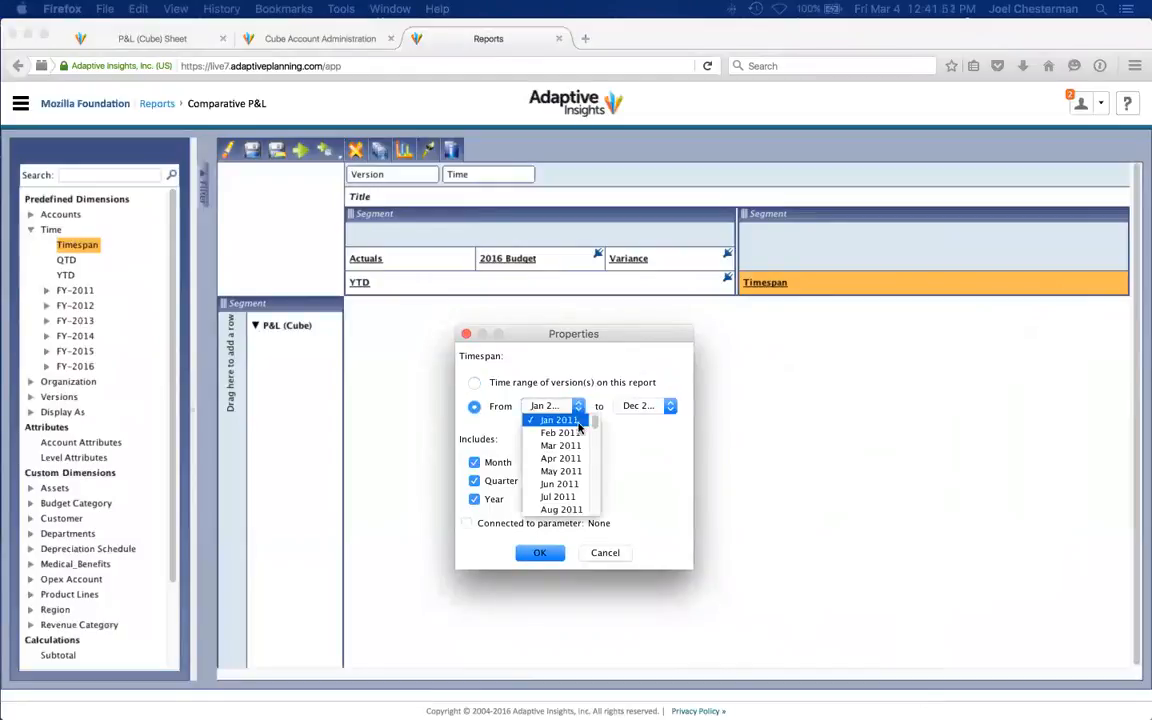
pyautogui.scroll(-8, 573, 452)
pyautogui.scroll(-8, 573, 452)
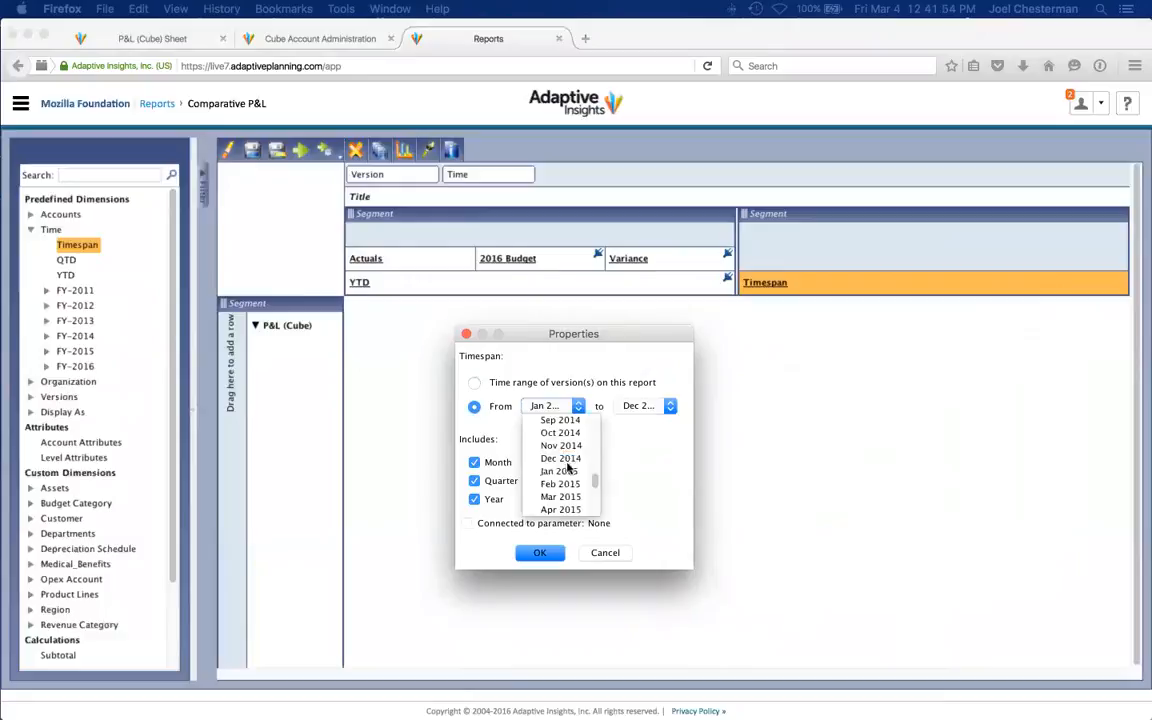
pyautogui.scroll(-1, 569, 498)
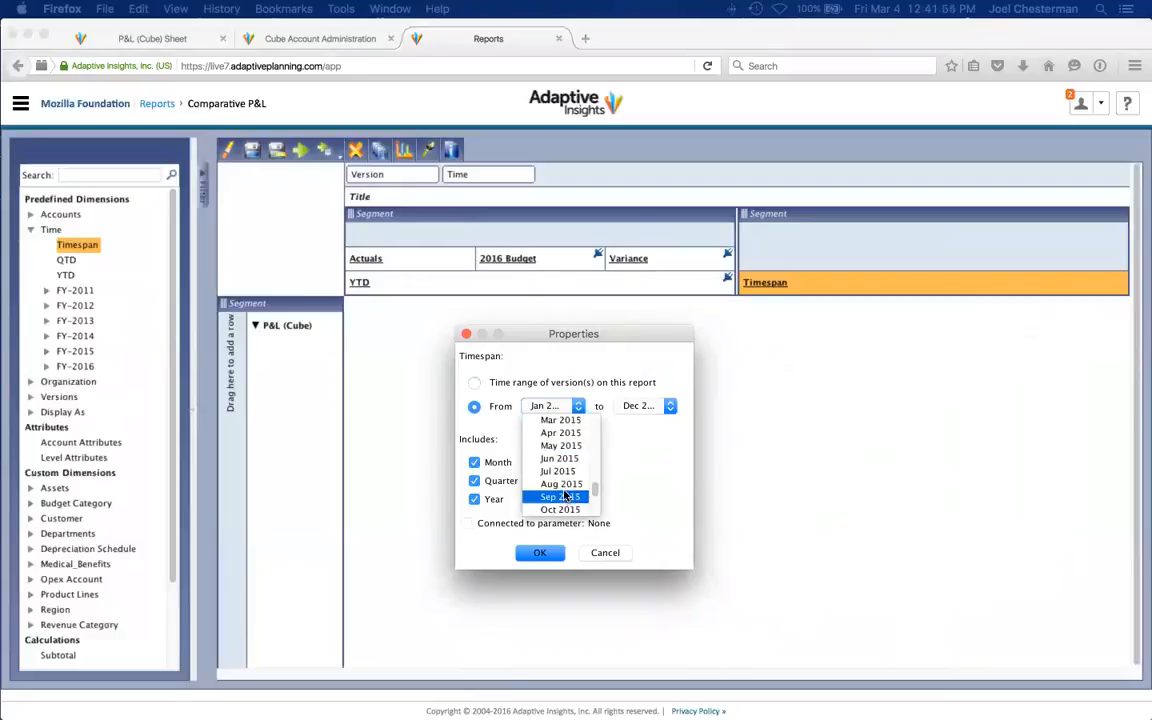
pyautogui.scroll(8, 566, 496)
pyautogui.click(563, 508)
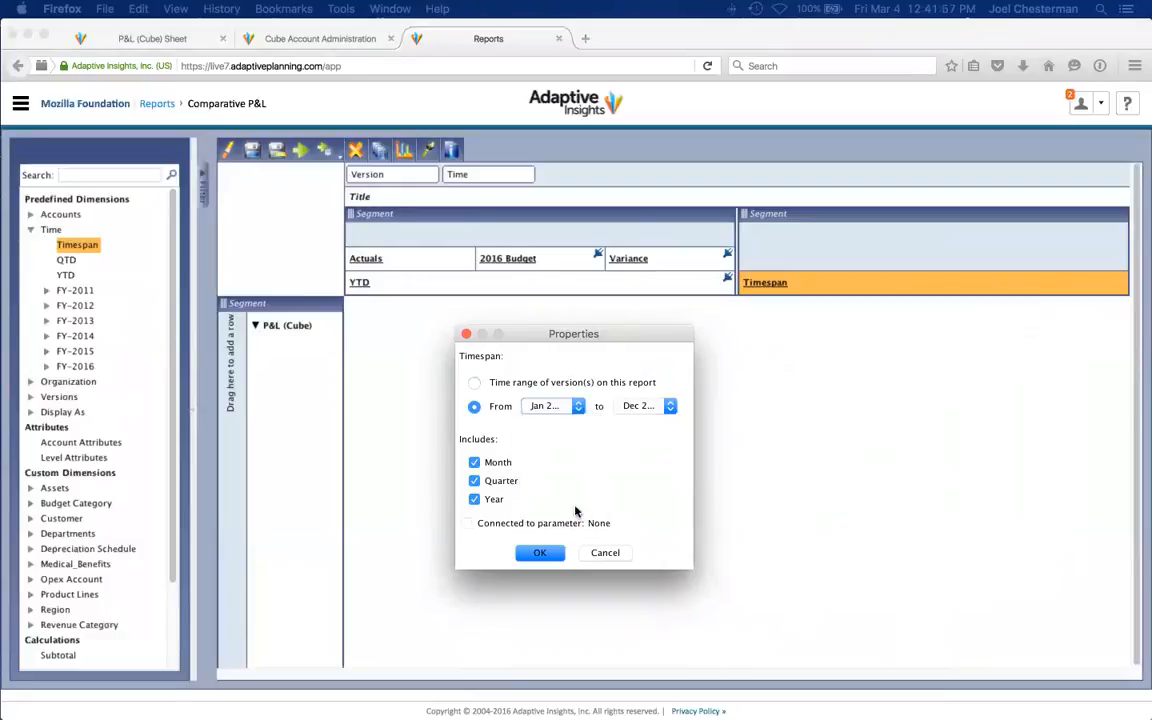
pyautogui.click(644, 407)
pyautogui.click(648, 509)
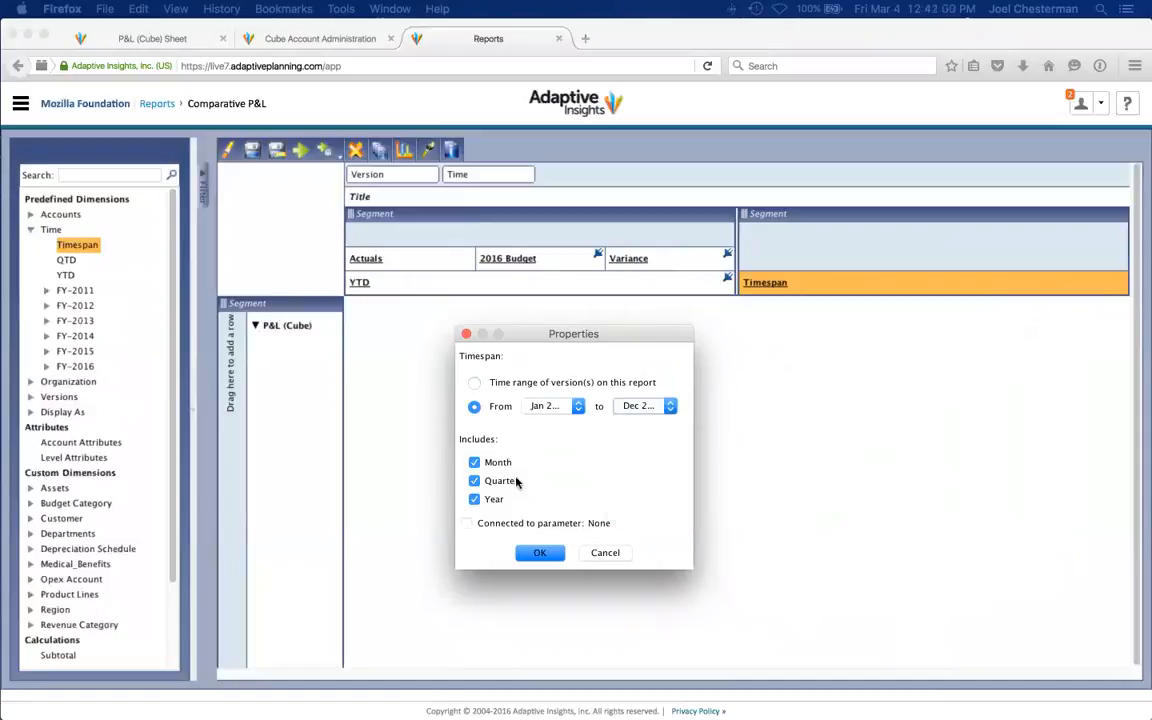
# Exclude quarters from the Timespan so it includes only months and year, and save the report
pyautogui.click(474, 481)
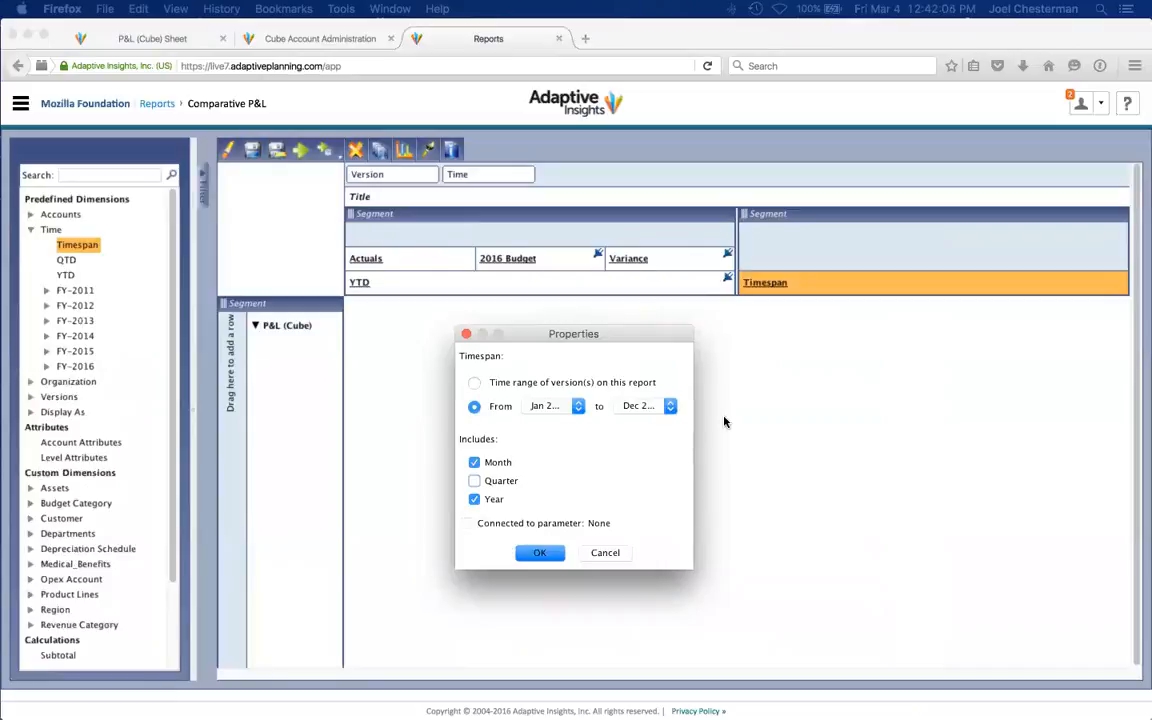
pyautogui.click(545, 553)
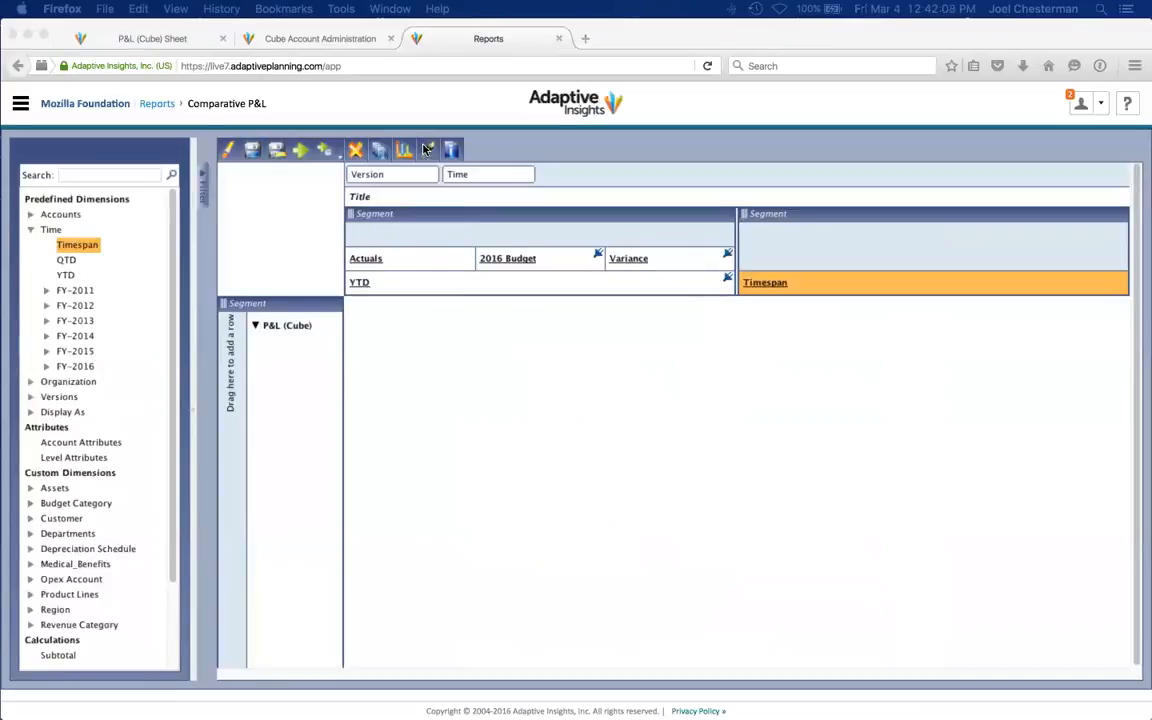
pyautogui.click(250, 151)
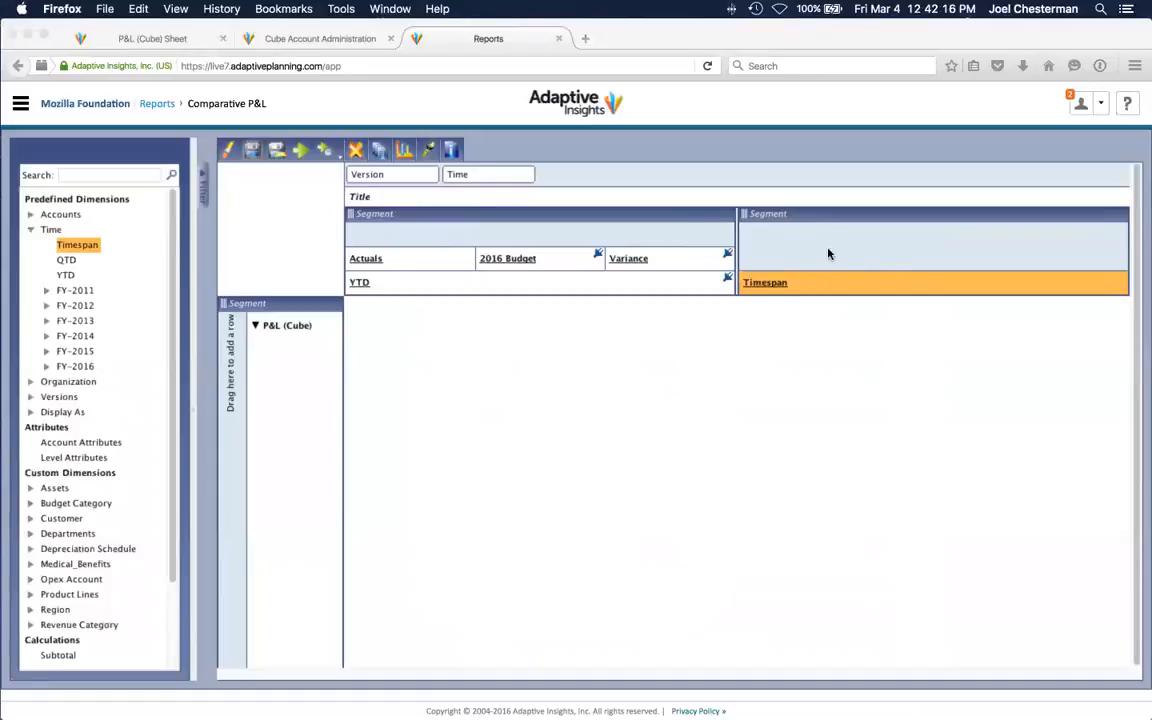
# Add the 2016 Budget version above Timespan in the second column segment
pyautogui.click(31, 234)
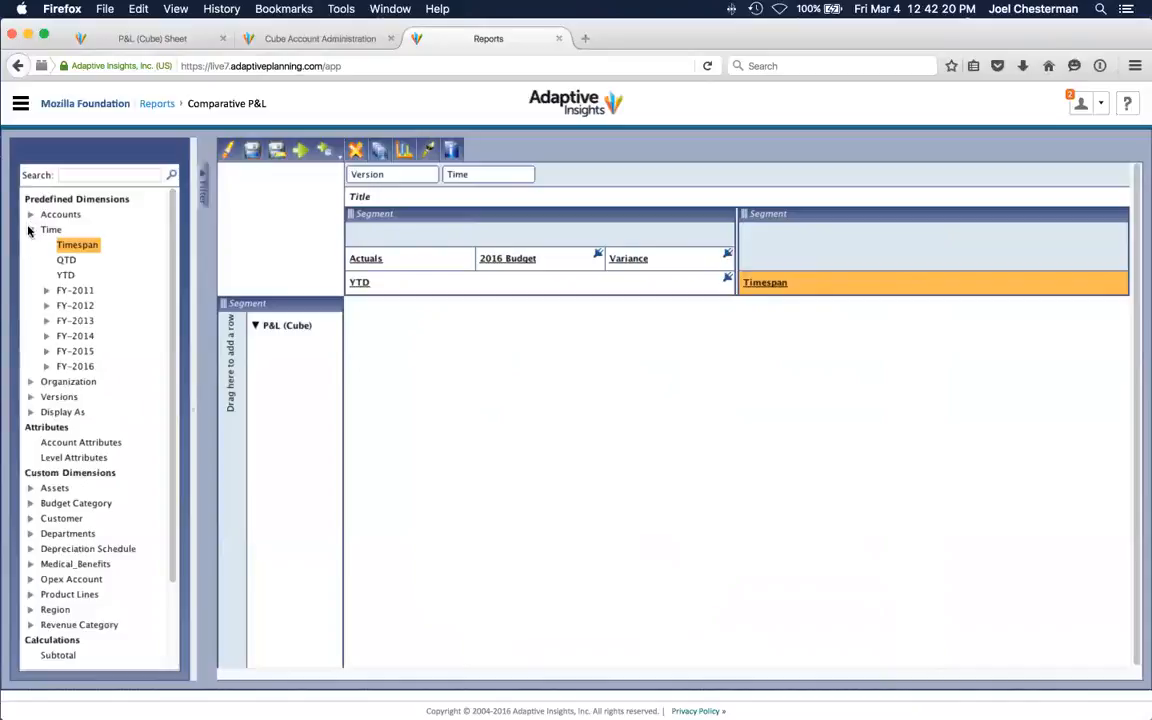
pyautogui.click(29, 224)
pyautogui.click(30, 215)
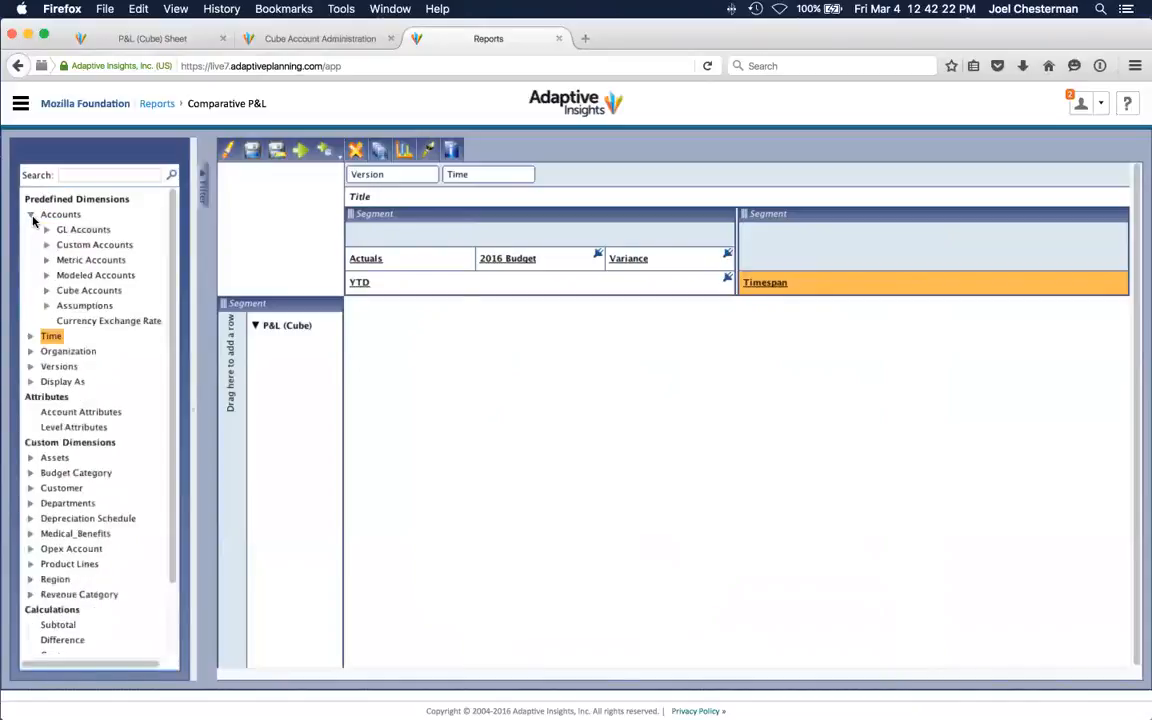
pyautogui.click(31, 215)
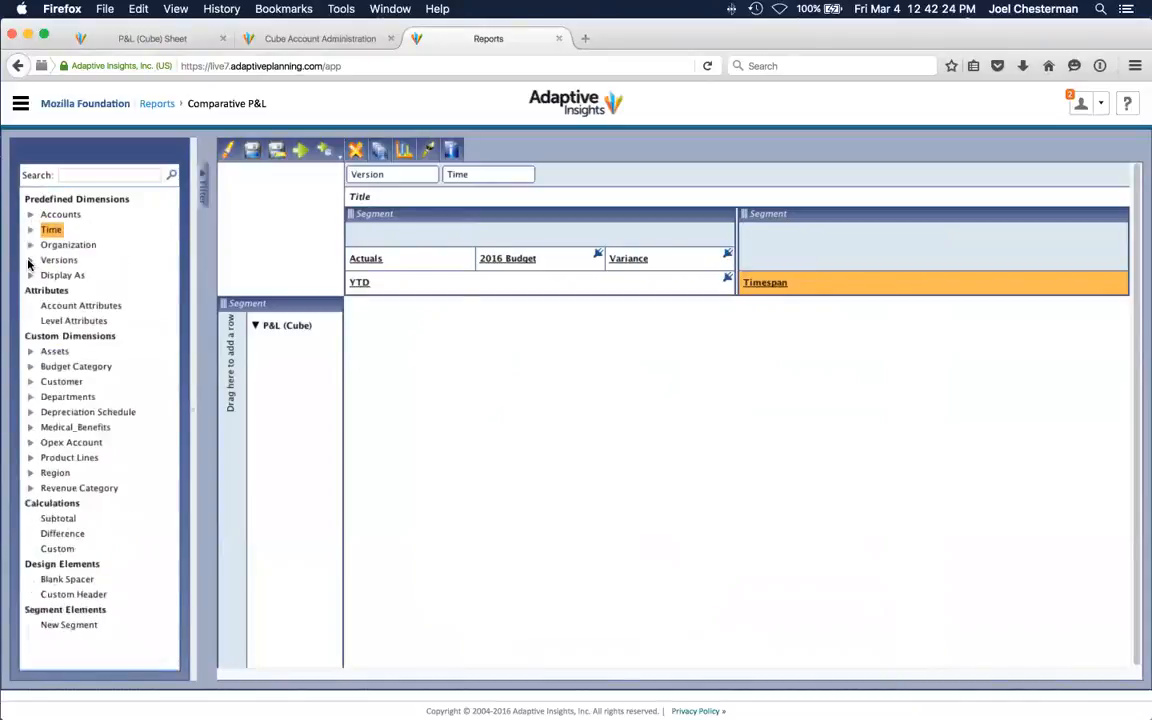
pyautogui.click(30, 260)
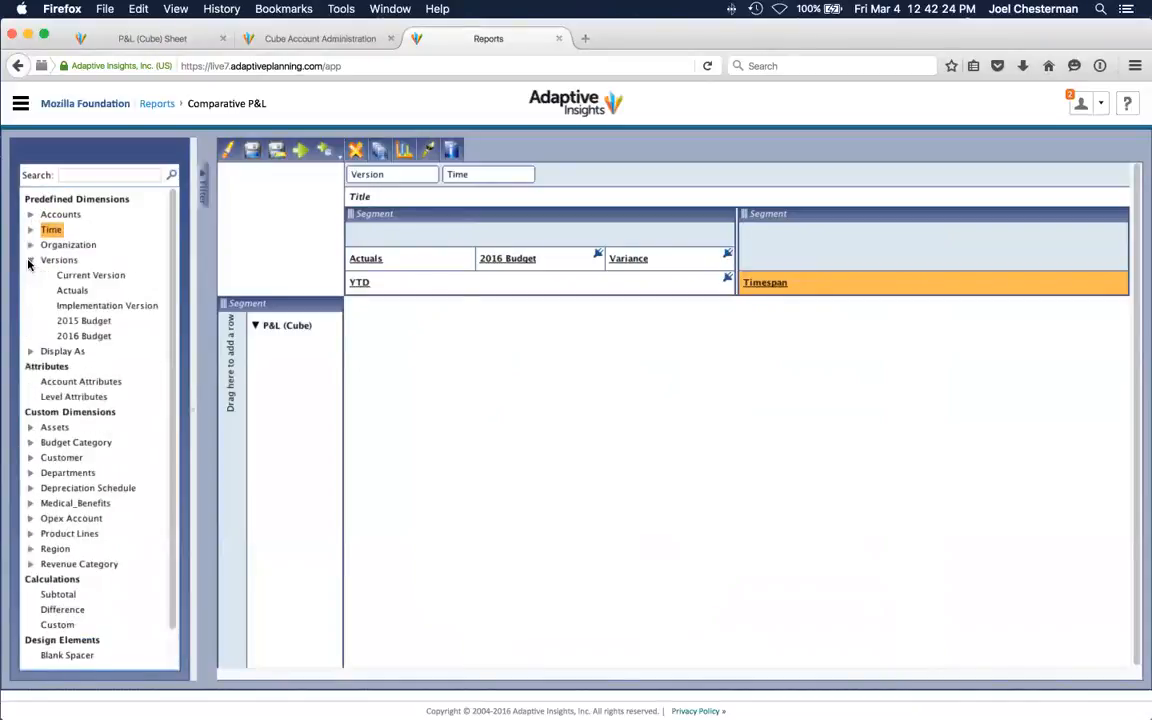
pyautogui.click(80, 337)
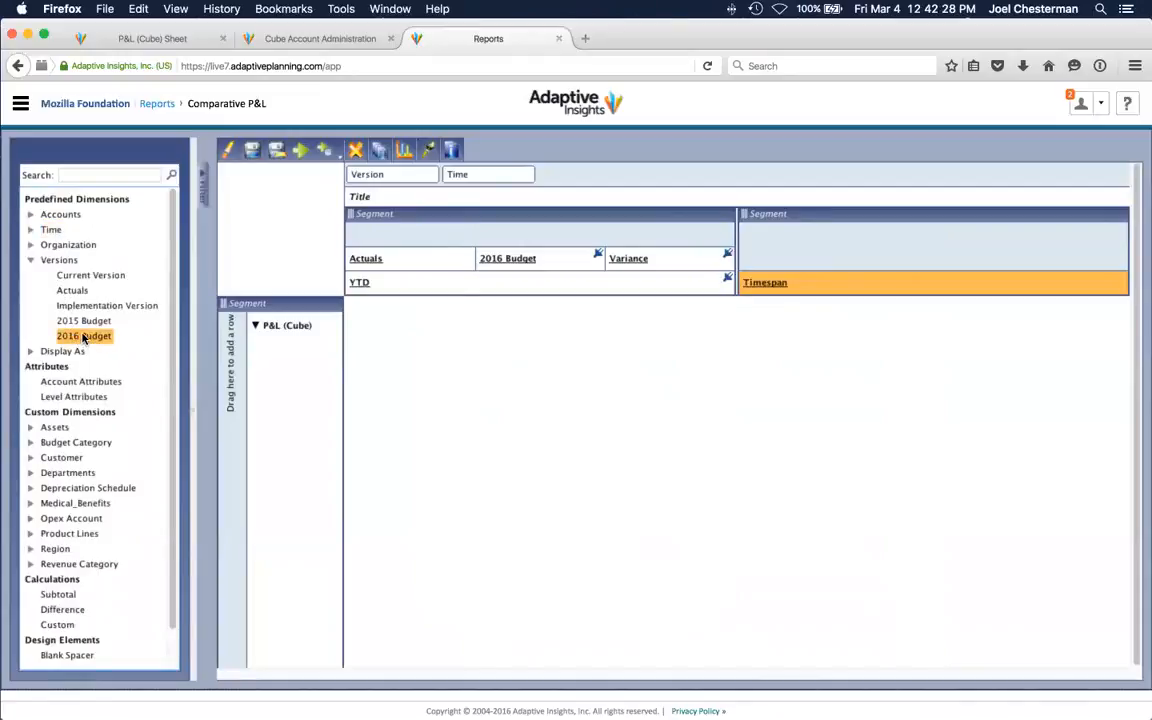
pyautogui.rightClick(84, 338)
pyautogui.click(117, 347)
pyautogui.rightClick(779, 256)
pyautogui.click(802, 260)
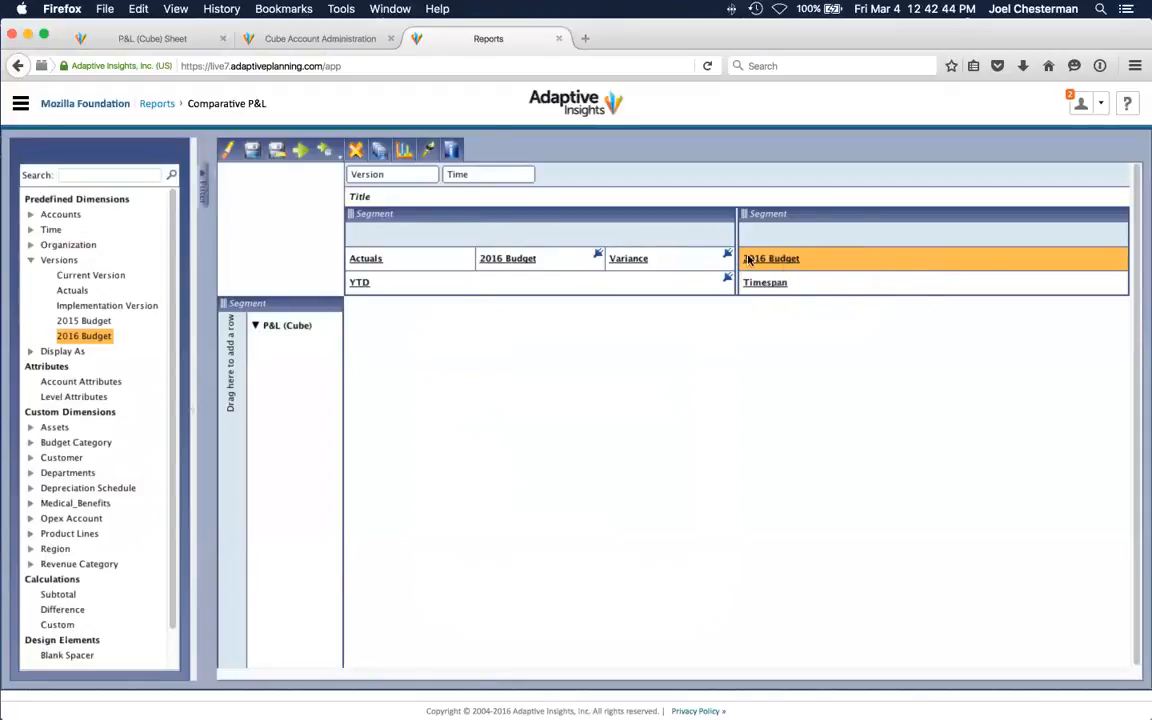
# Connect the second segment's 2016 Budget element to the Version parameter
pyautogui.click(382, 176)
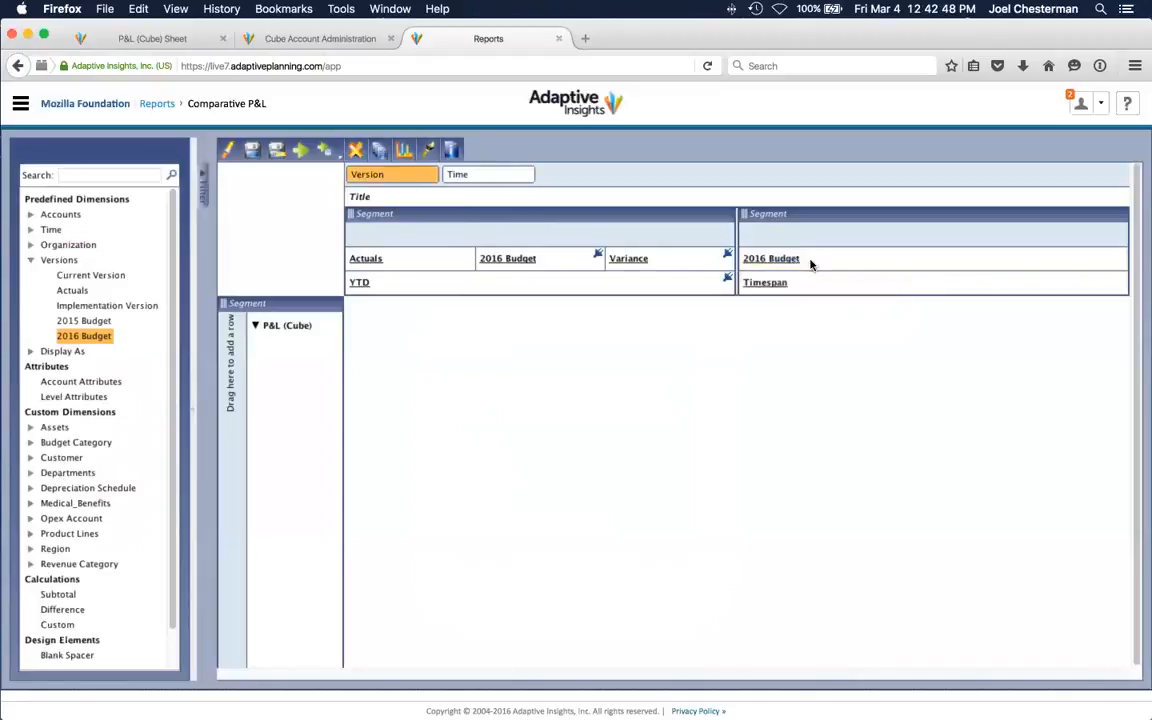
pyautogui.click(843, 261)
pyautogui.rightClick(843, 261)
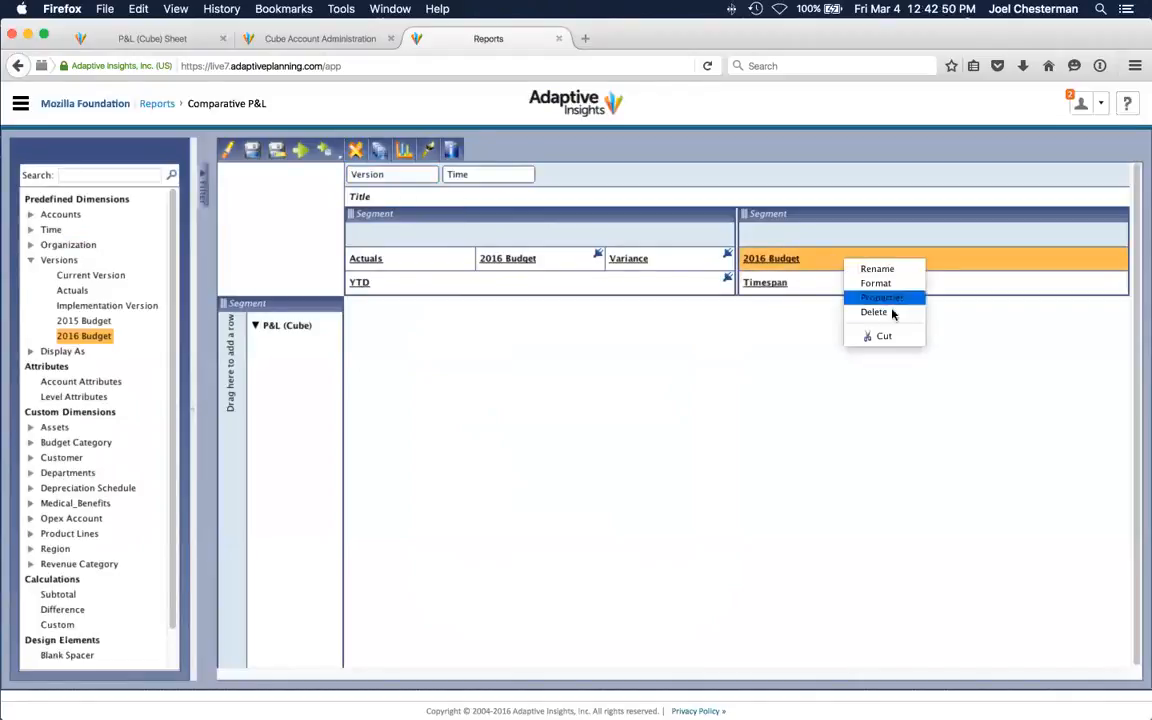
pyautogui.click(871, 334)
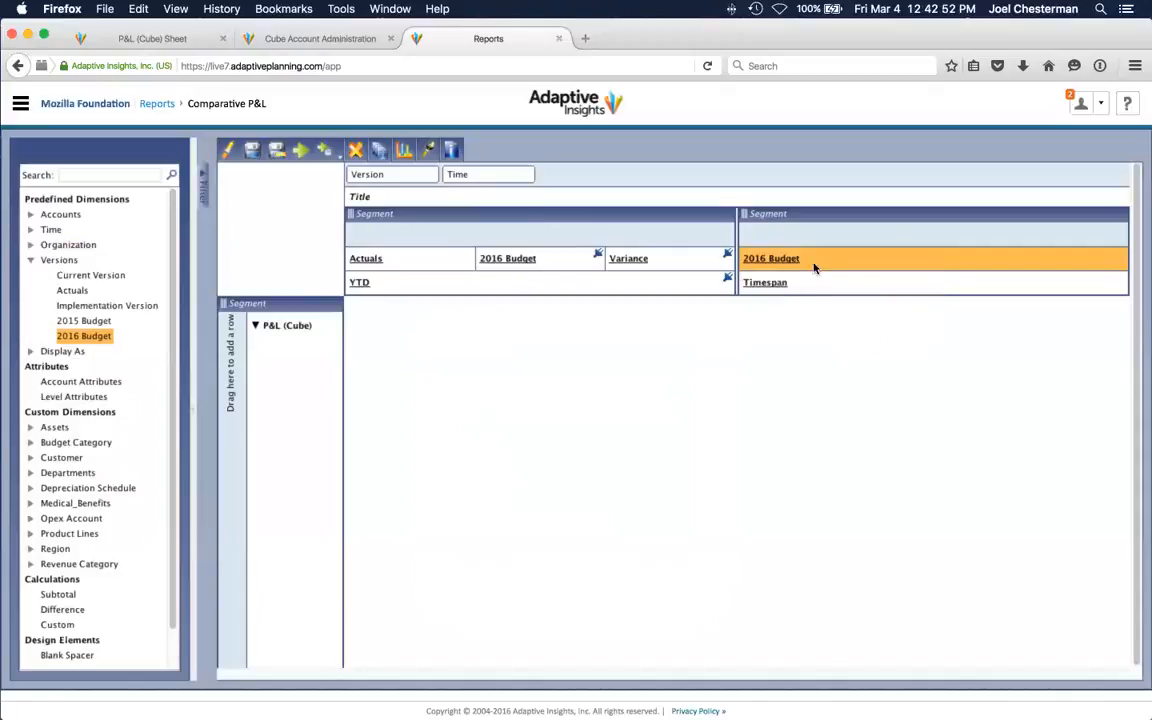
pyautogui.rightClick(391, 177)
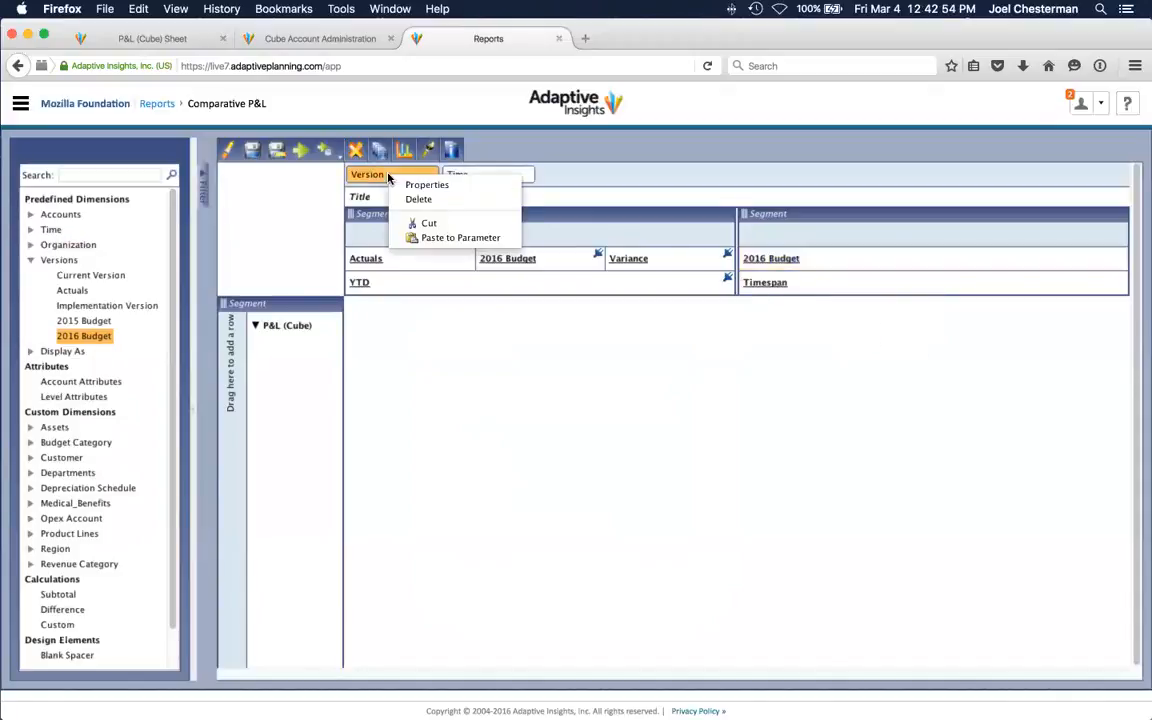
pyautogui.click(439, 238)
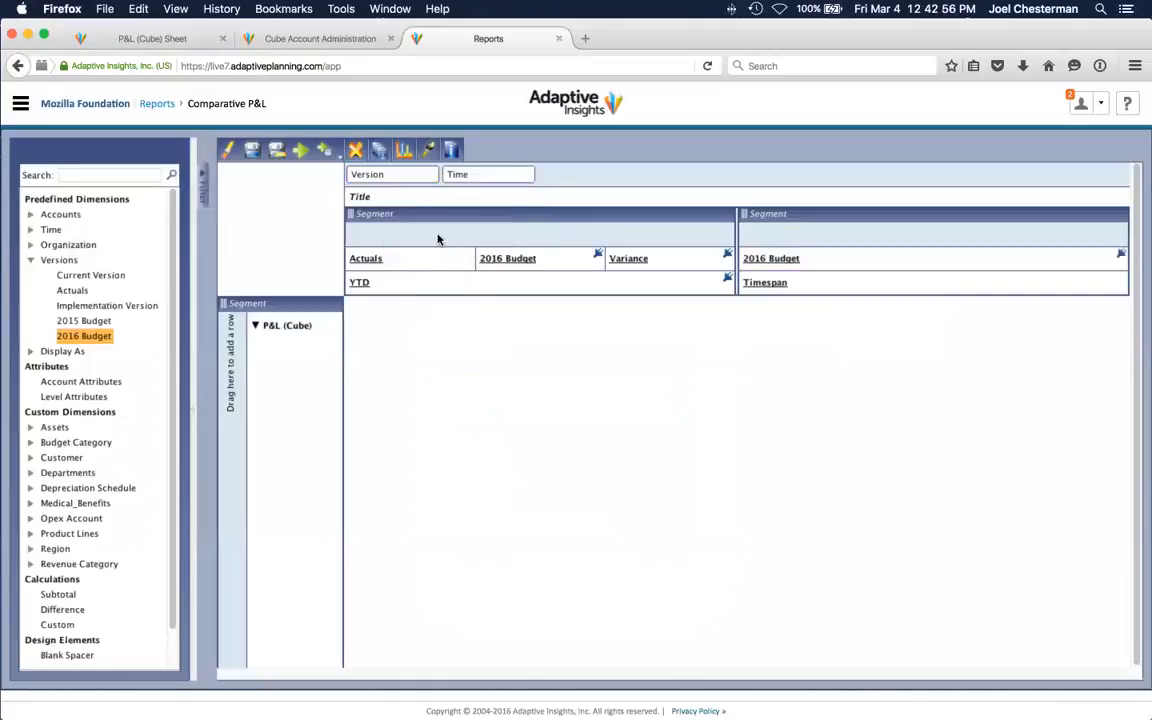
# Check which report elements are connected to the Version parameter, leaving its properties as they are
pyautogui.rightClick(393, 176)
pyautogui.click(385, 177)
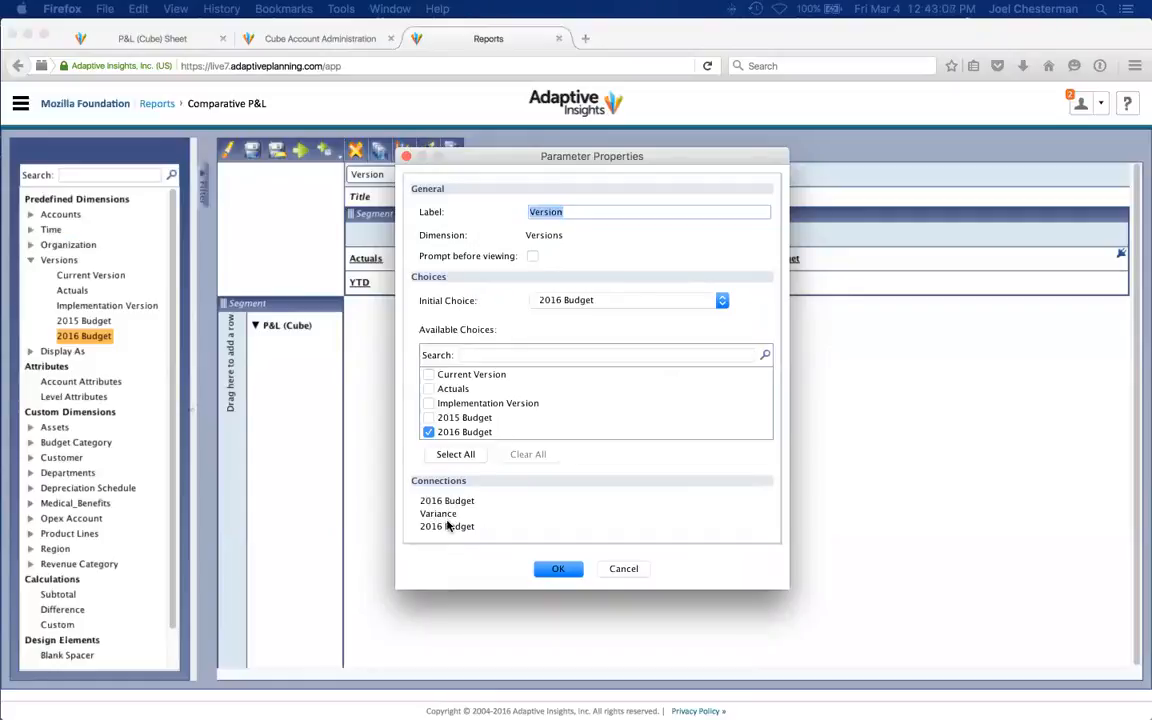
pyautogui.click(627, 569)
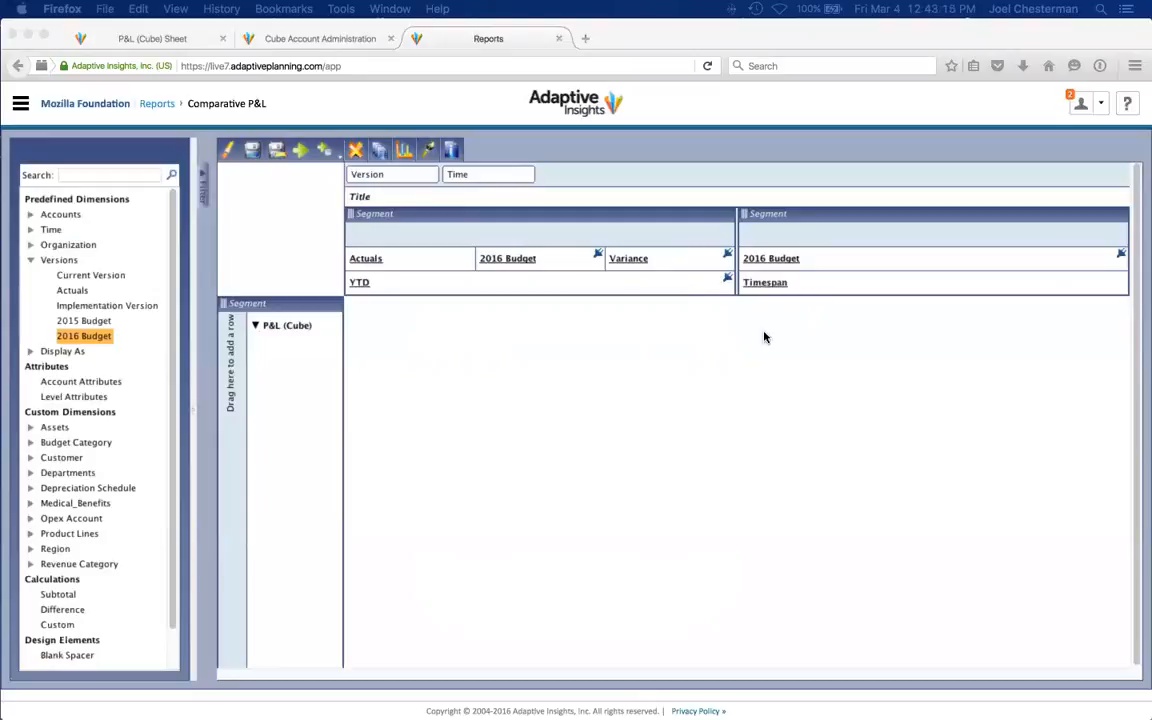
# Save the report, run it to review the monthly budget segment, and return to editing
pyautogui.click(246, 151)
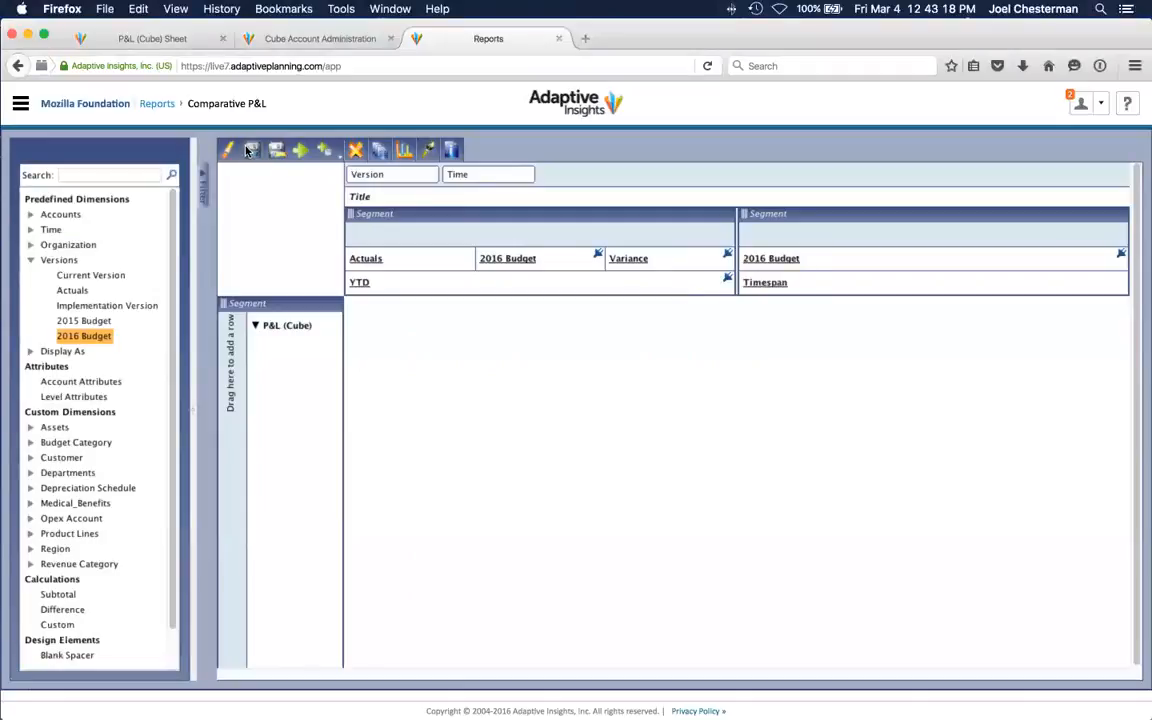
pyautogui.click(250, 150)
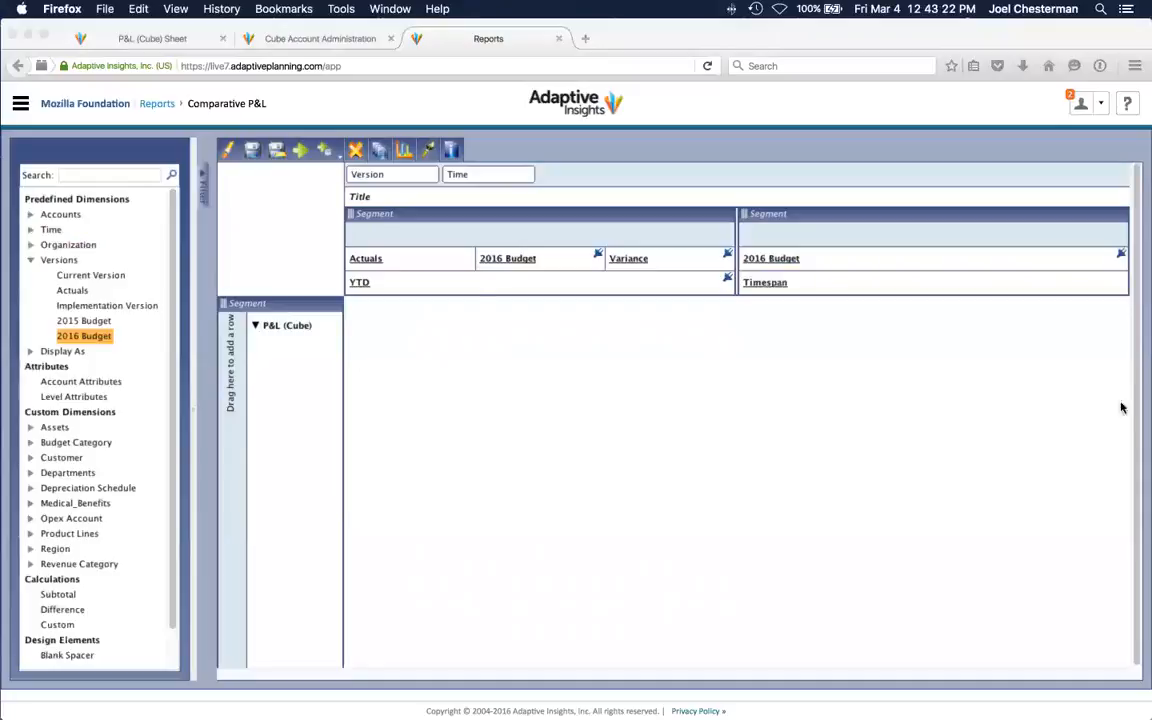
pyautogui.click(300, 150)
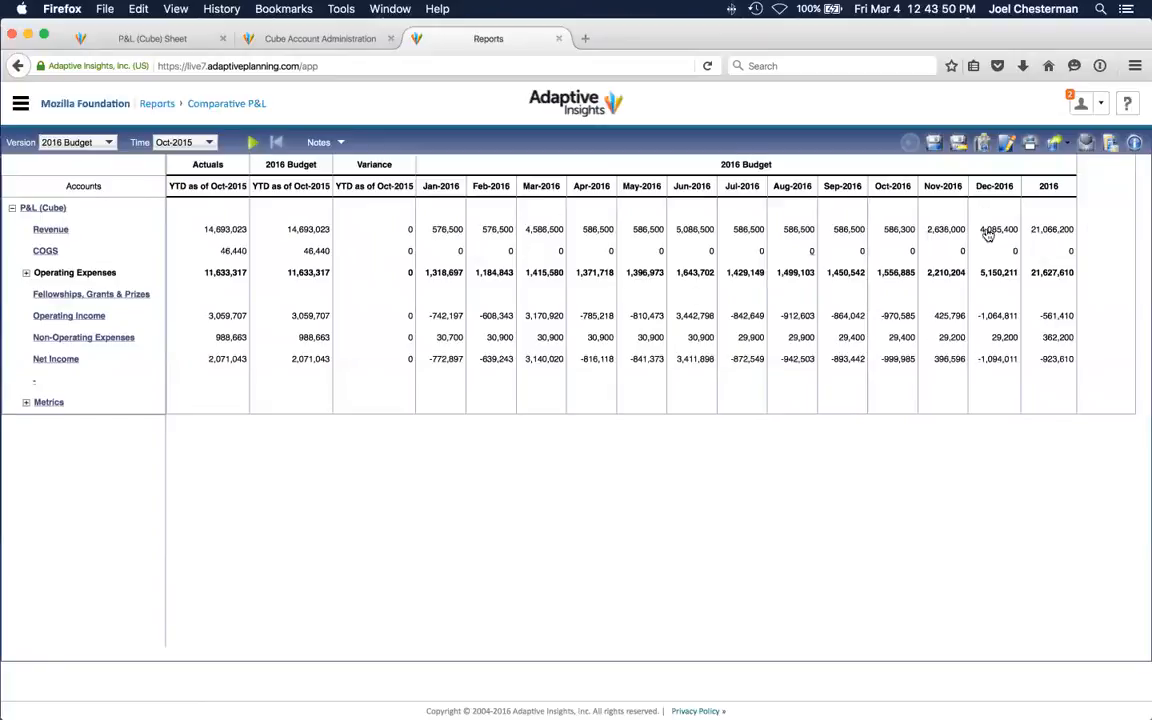
pyautogui.click(1005, 145)
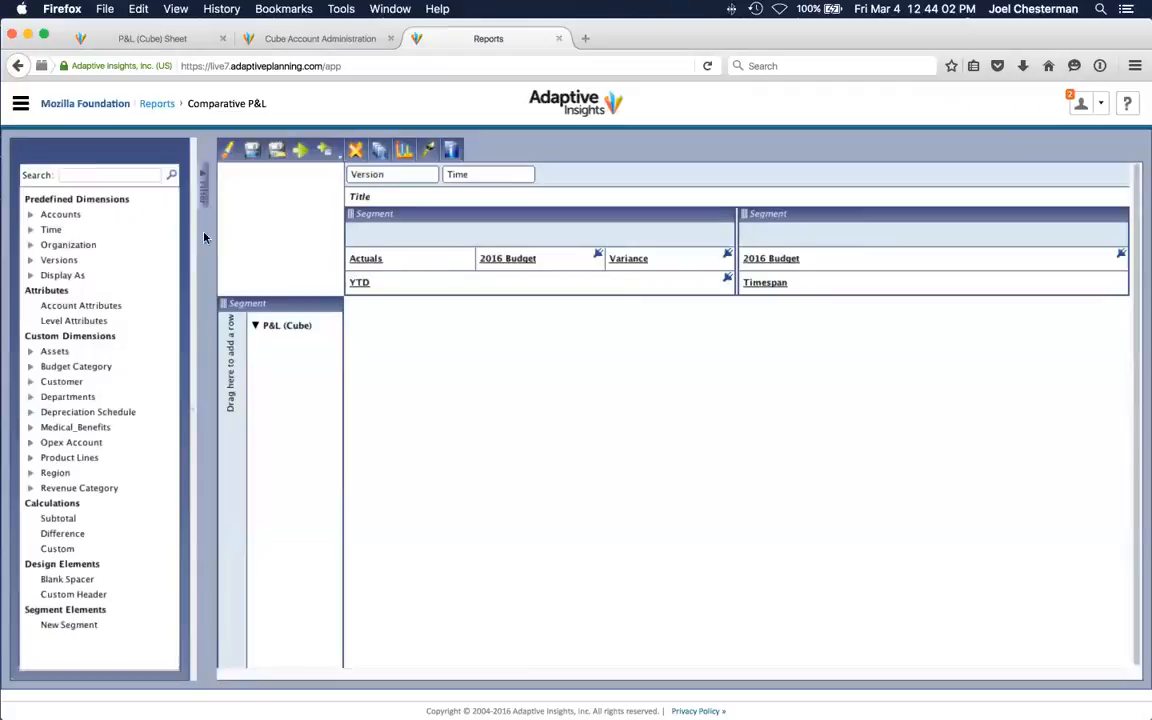
# Add a Blank Spacer beside the Timespan element in the second column segment
pyautogui.click(62, 580)
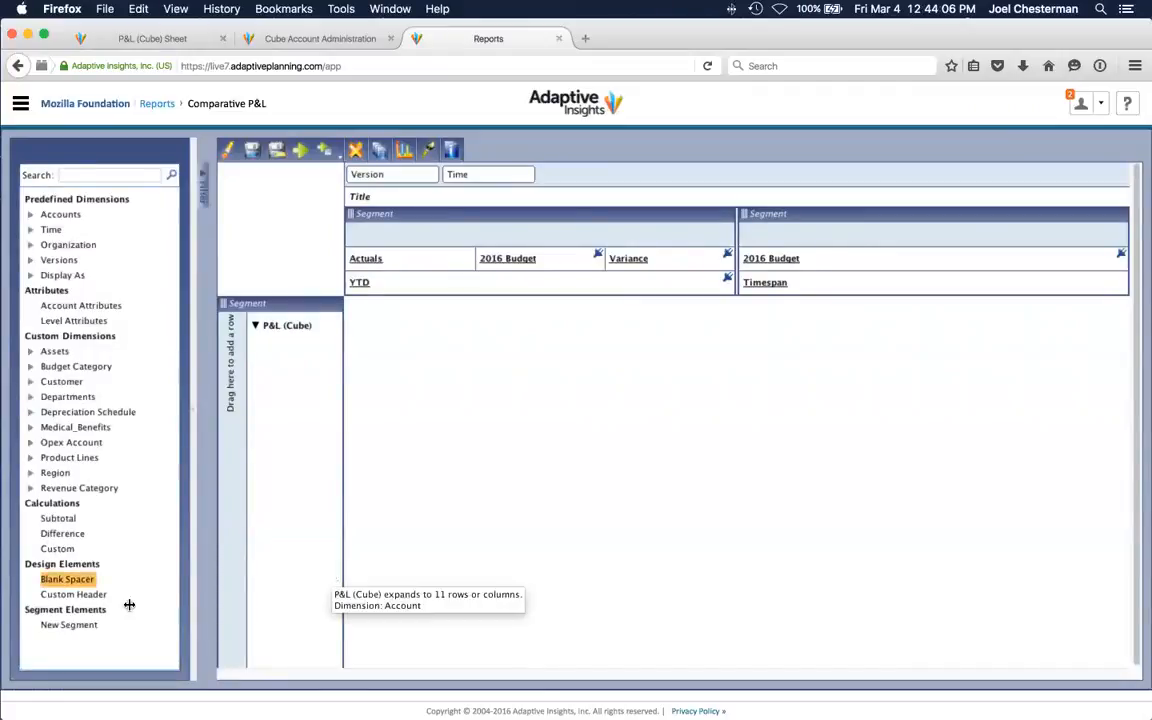
pyautogui.rightClick(65, 580)
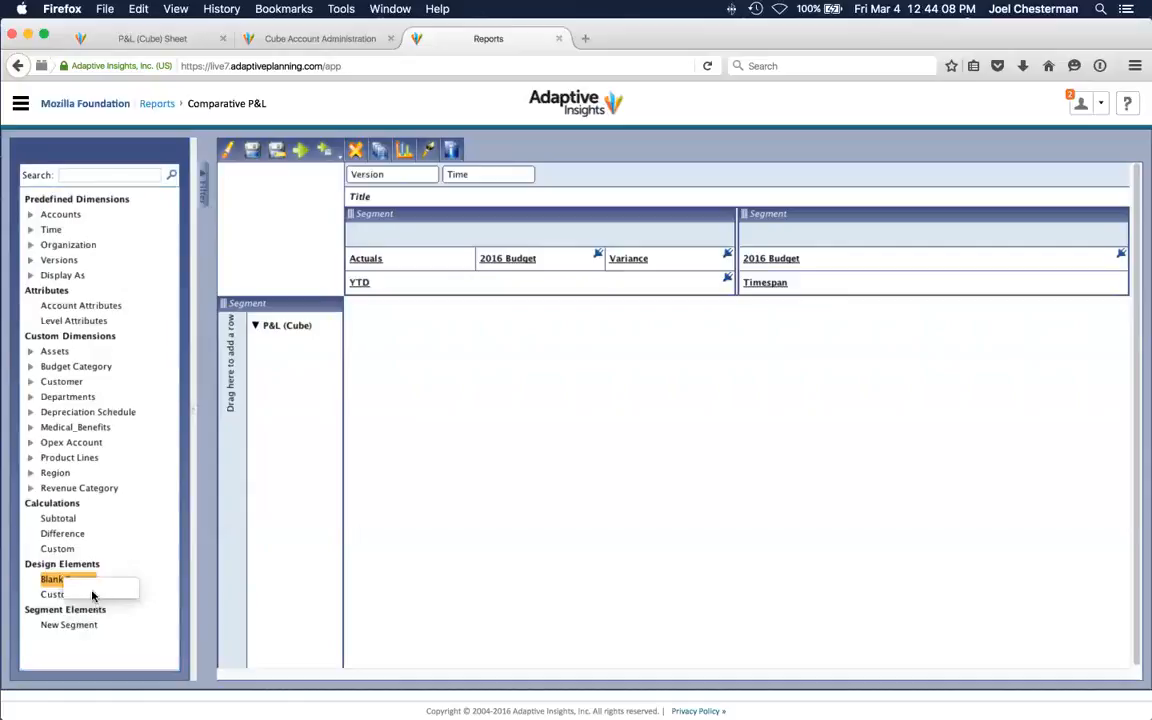
pyautogui.click(95, 593)
pyautogui.rightClick(803, 284)
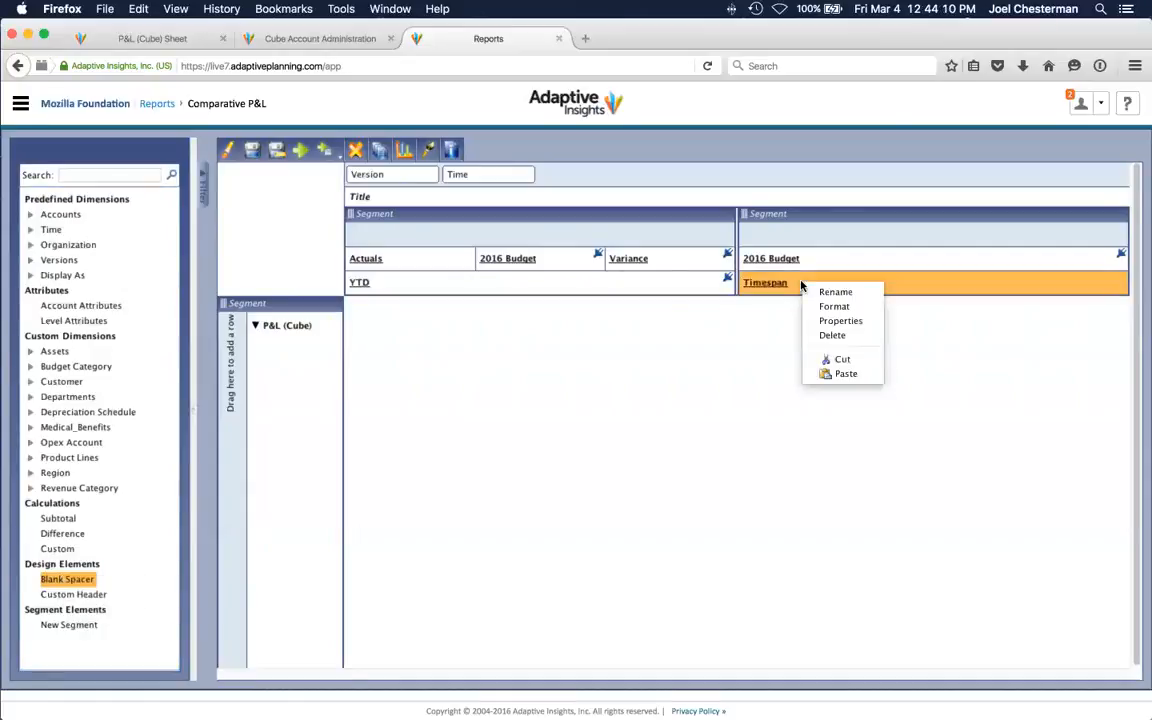
pyautogui.click(834, 375)
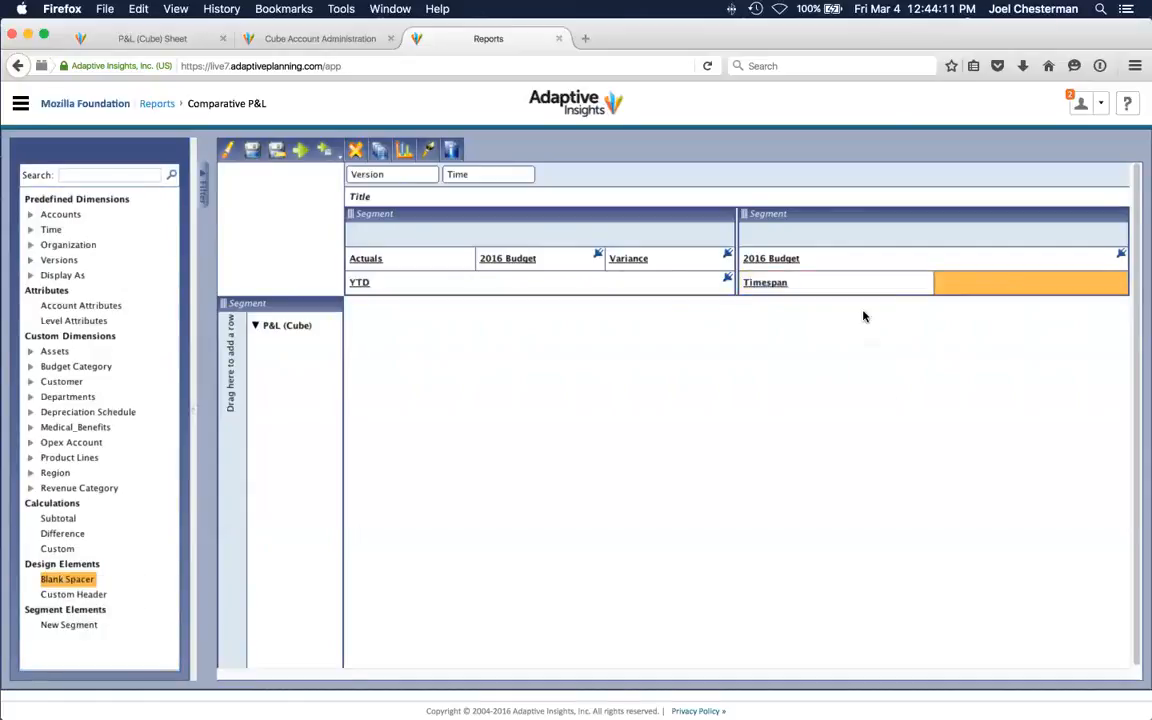
# Move the blank spacer ahead of Timespan, run the report to check the gap, and return to editing
pyautogui.rightClick(975, 285)
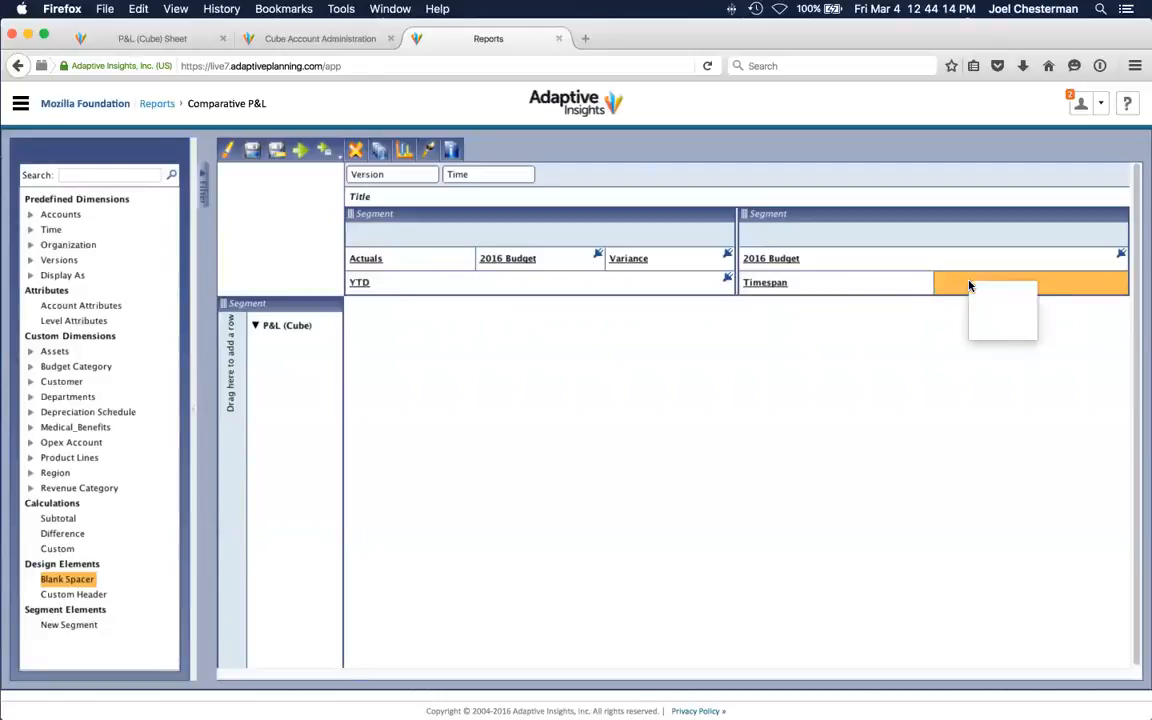
pyautogui.rightClick(846, 285)
pyautogui.click(875, 377)
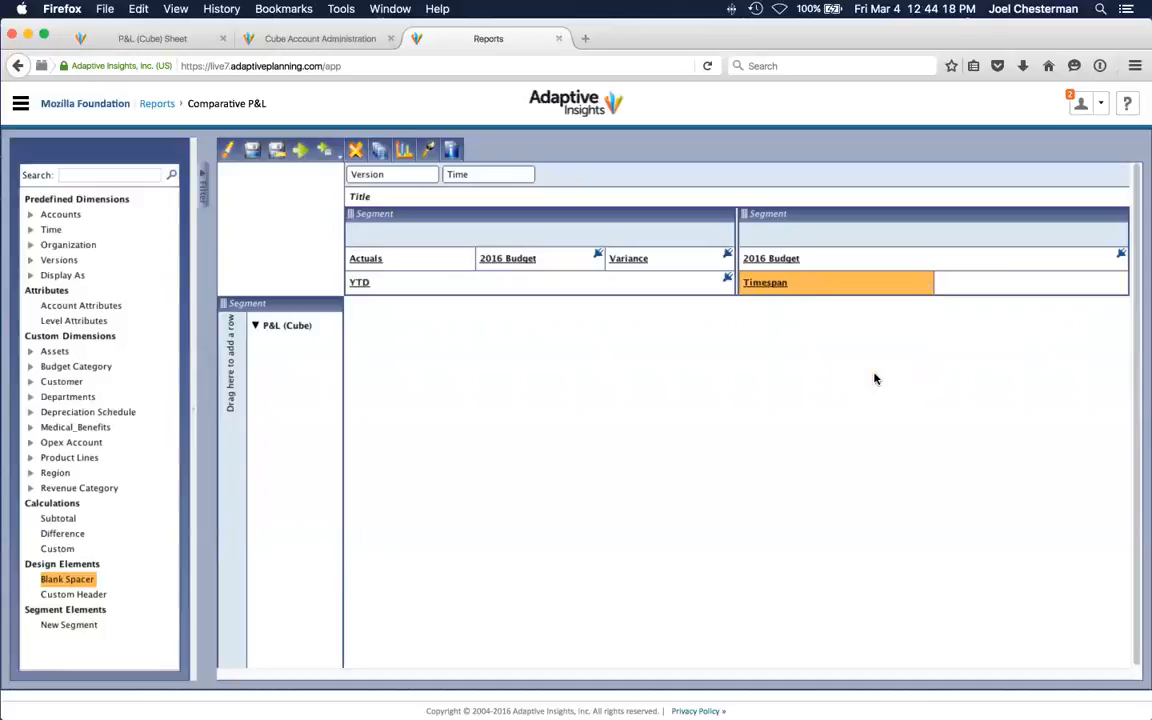
pyautogui.click(300, 151)
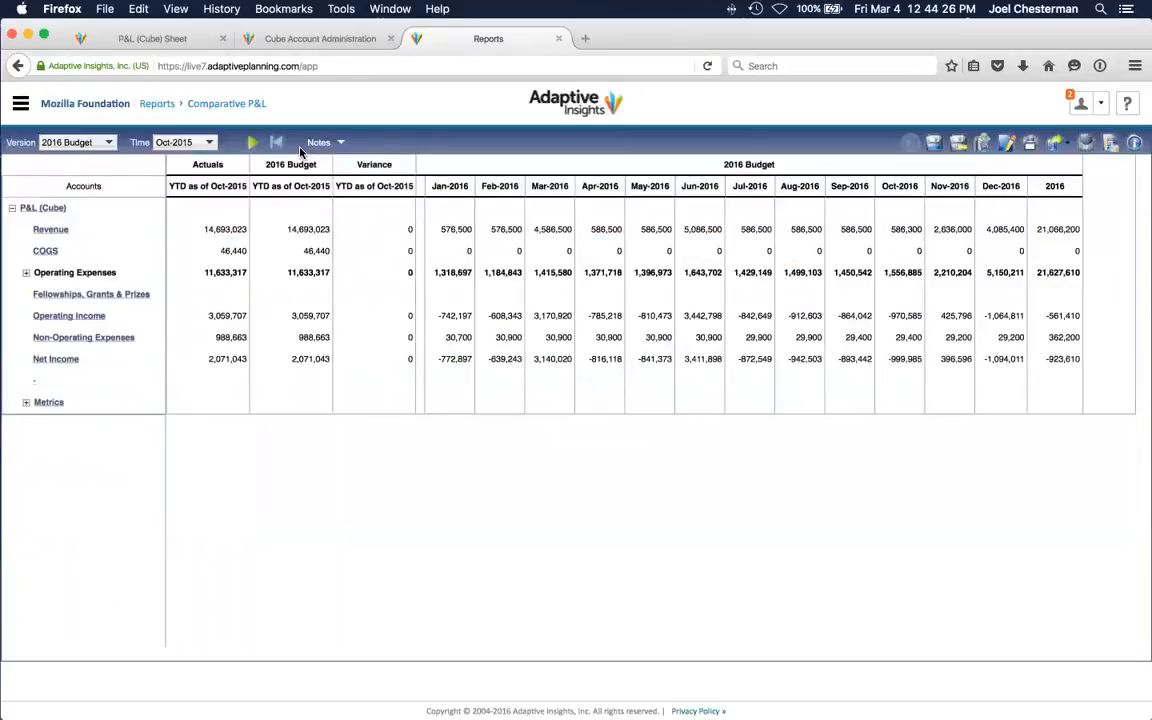
pyautogui.click(1008, 145)
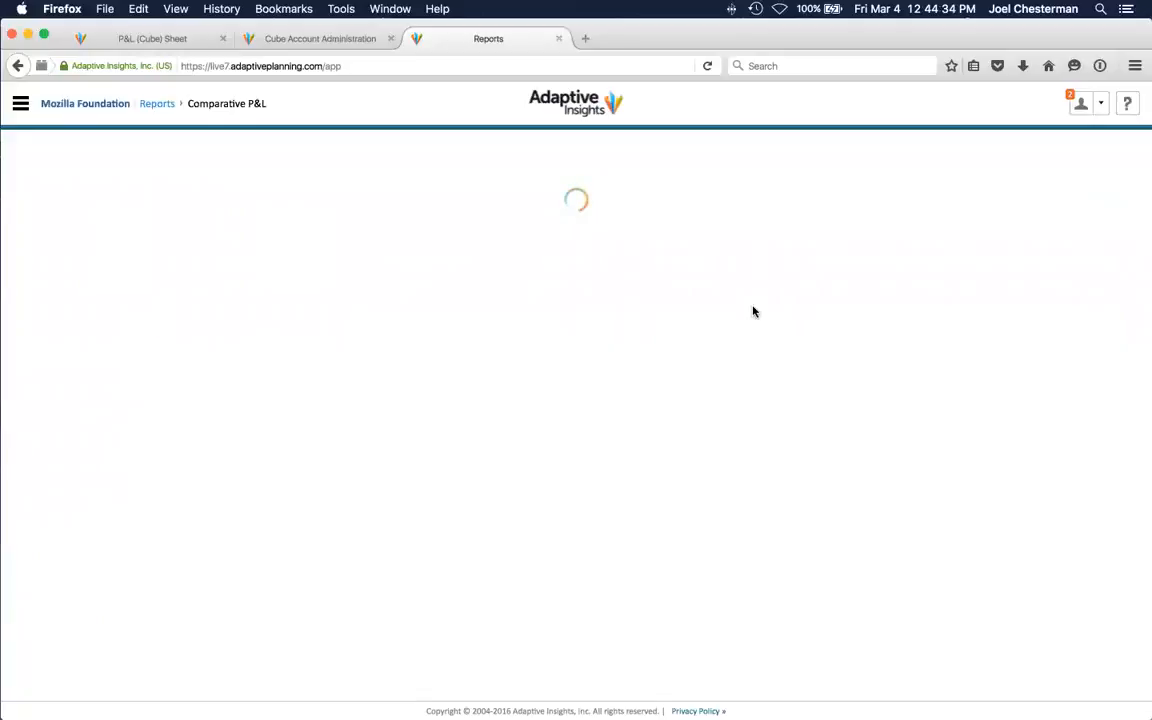
# Widen the blank spacer column ahead of Timespan, run the report to check it, and return to editing
pyautogui.click(784, 280)
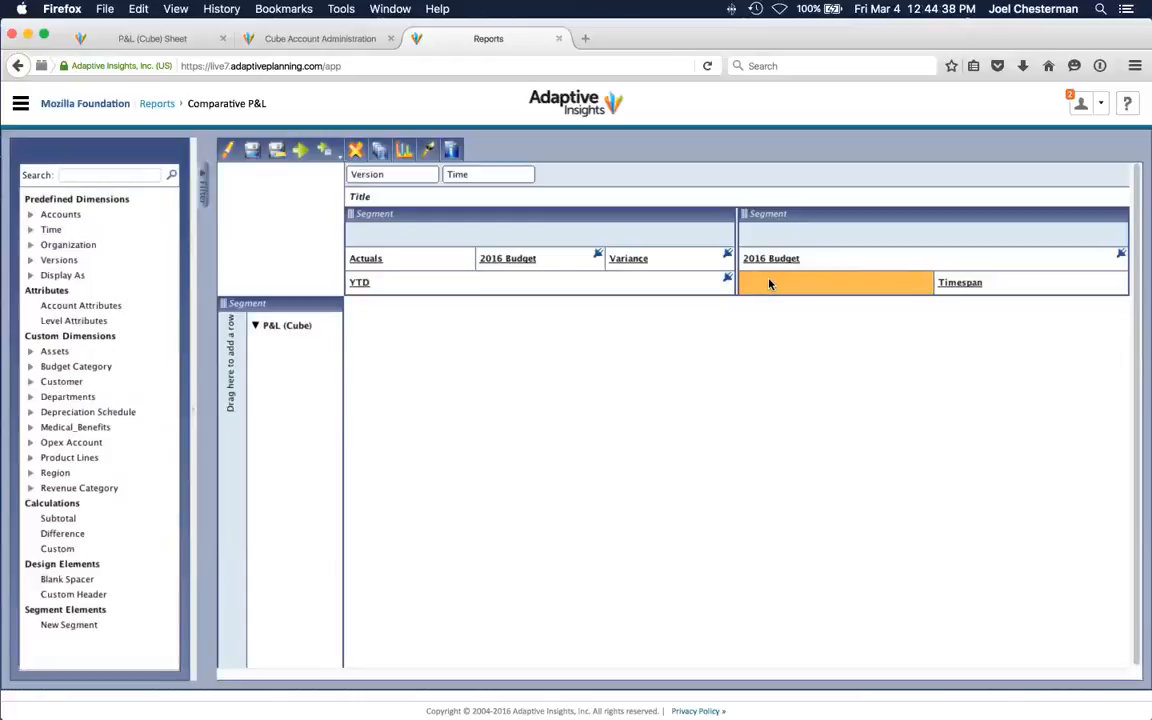
pyautogui.rightClick(774, 284)
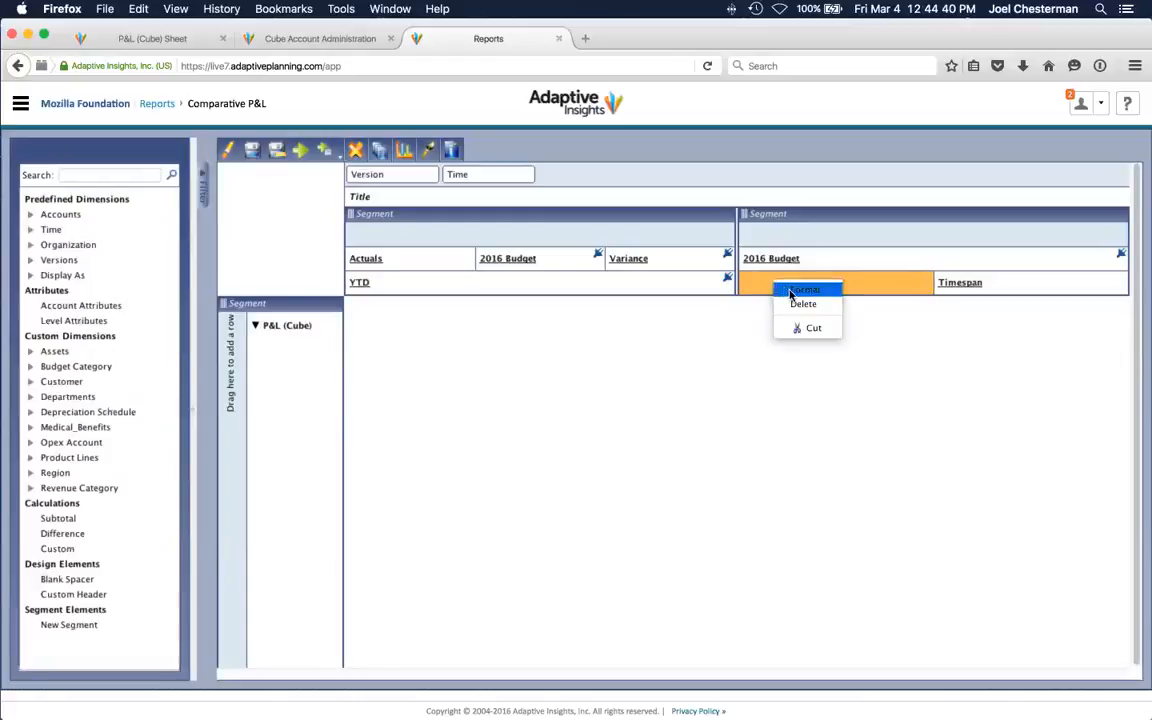
pyautogui.click(793, 293)
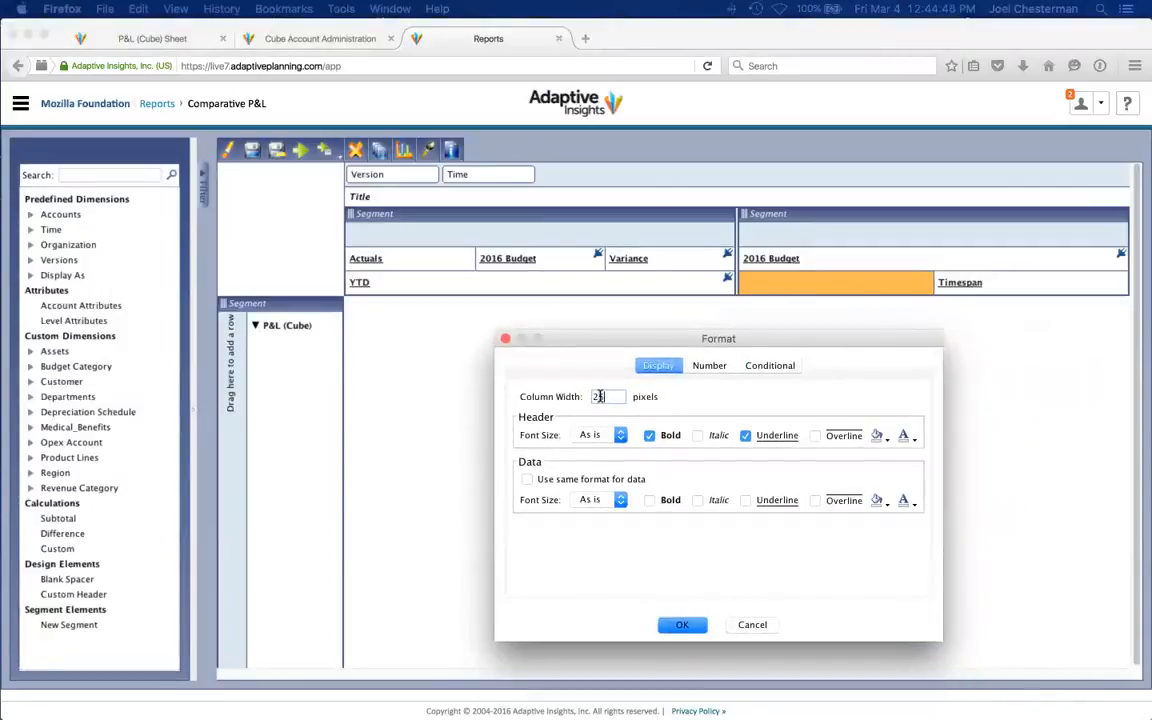
pyautogui.click(683, 625)
pyautogui.click(302, 151)
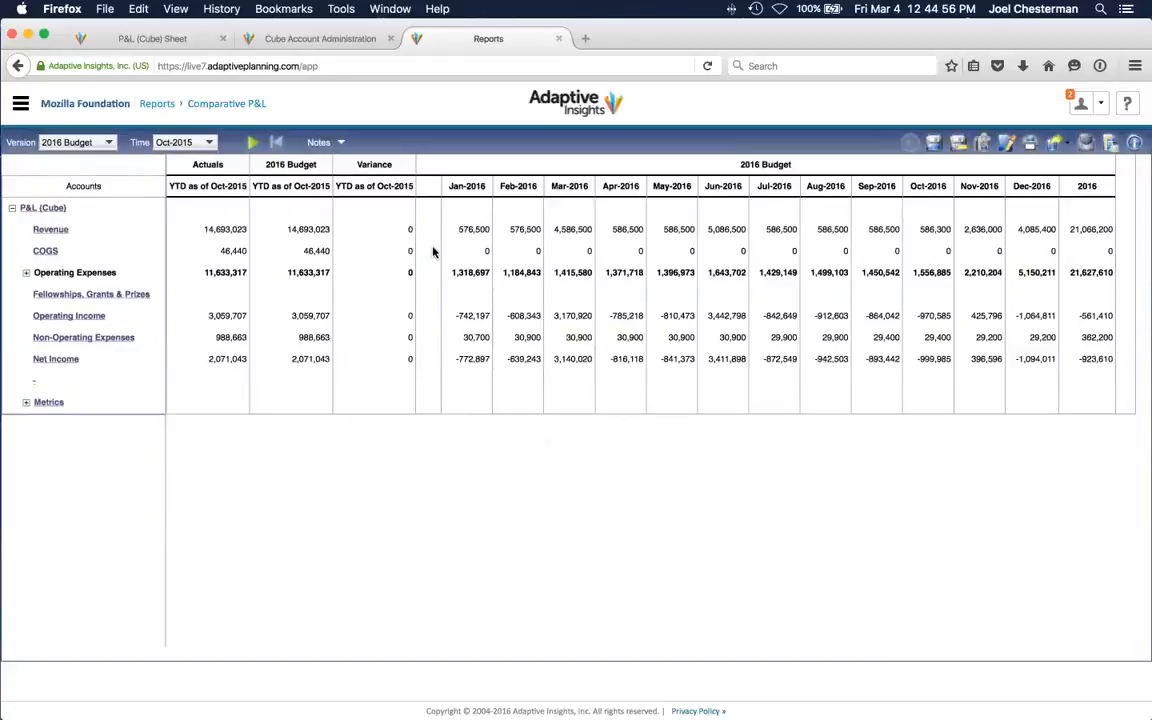
pyautogui.click(1008, 145)
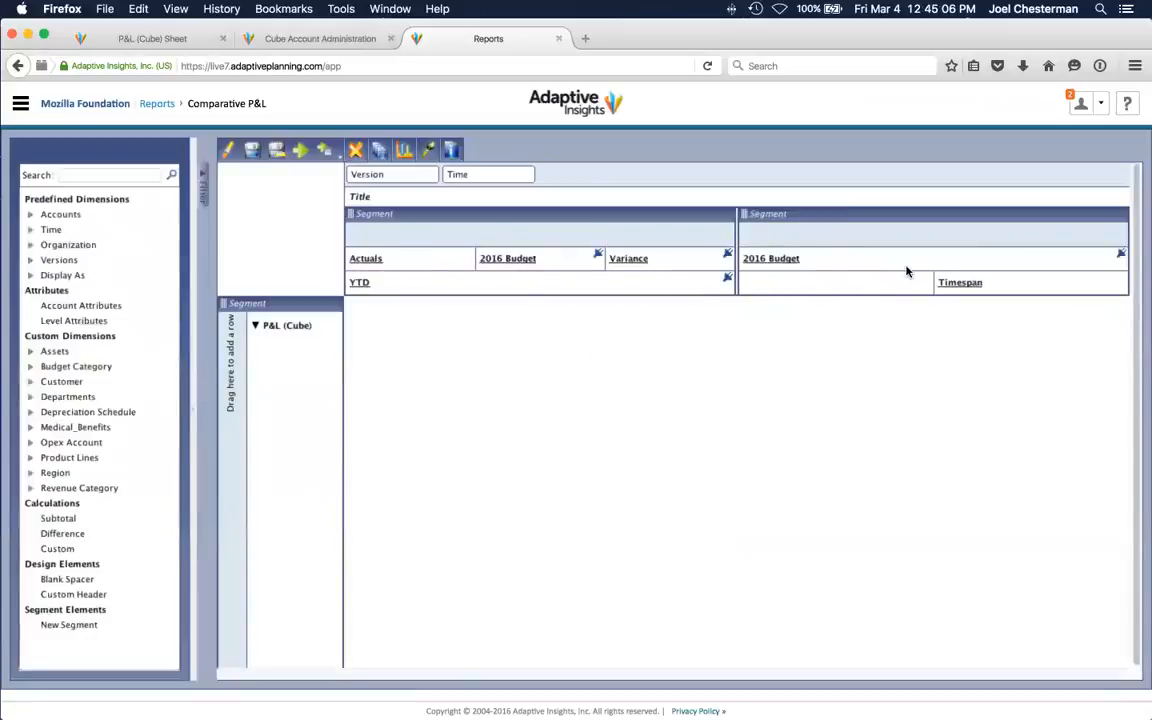
# Set the header background and header text of the Timespan element in the second column segment to light gray
pyautogui.click(996, 284)
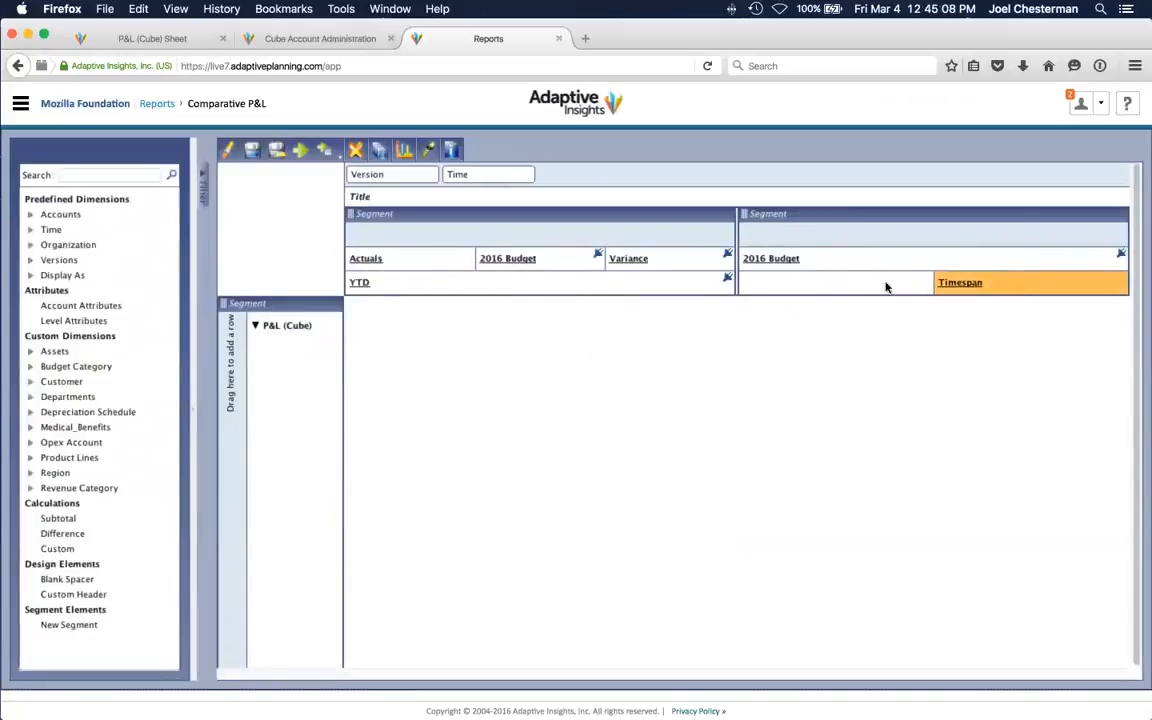
pyautogui.rightClick(1022, 288)
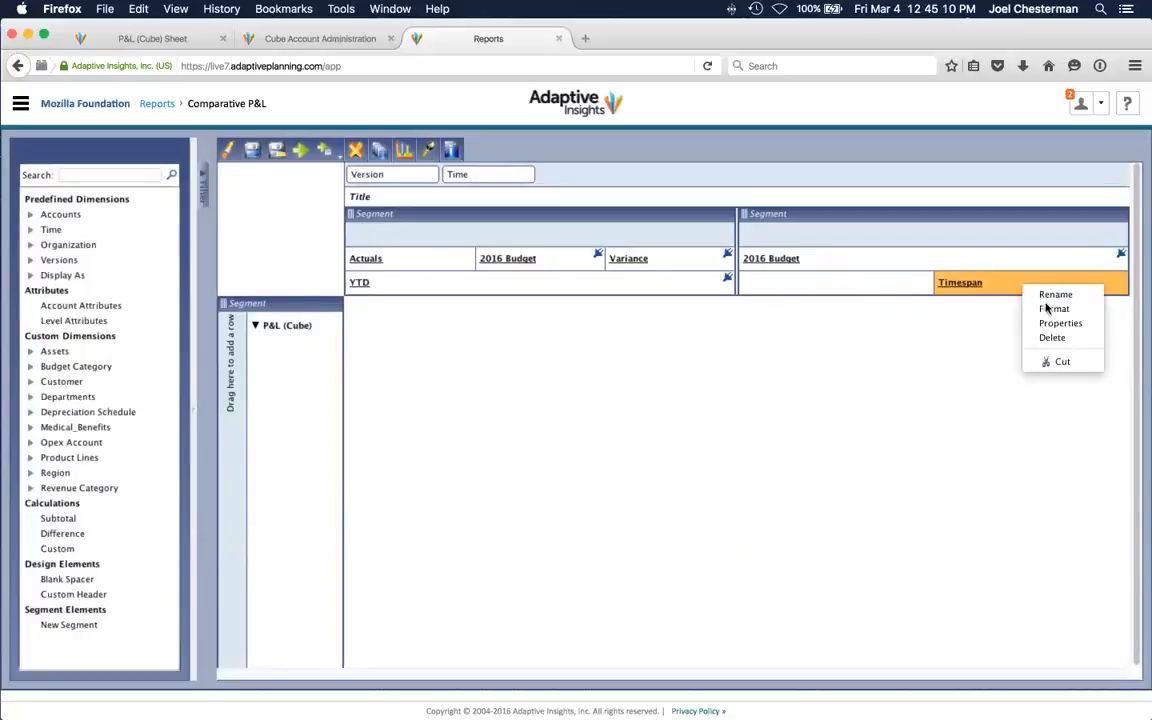
pyautogui.click(1051, 310)
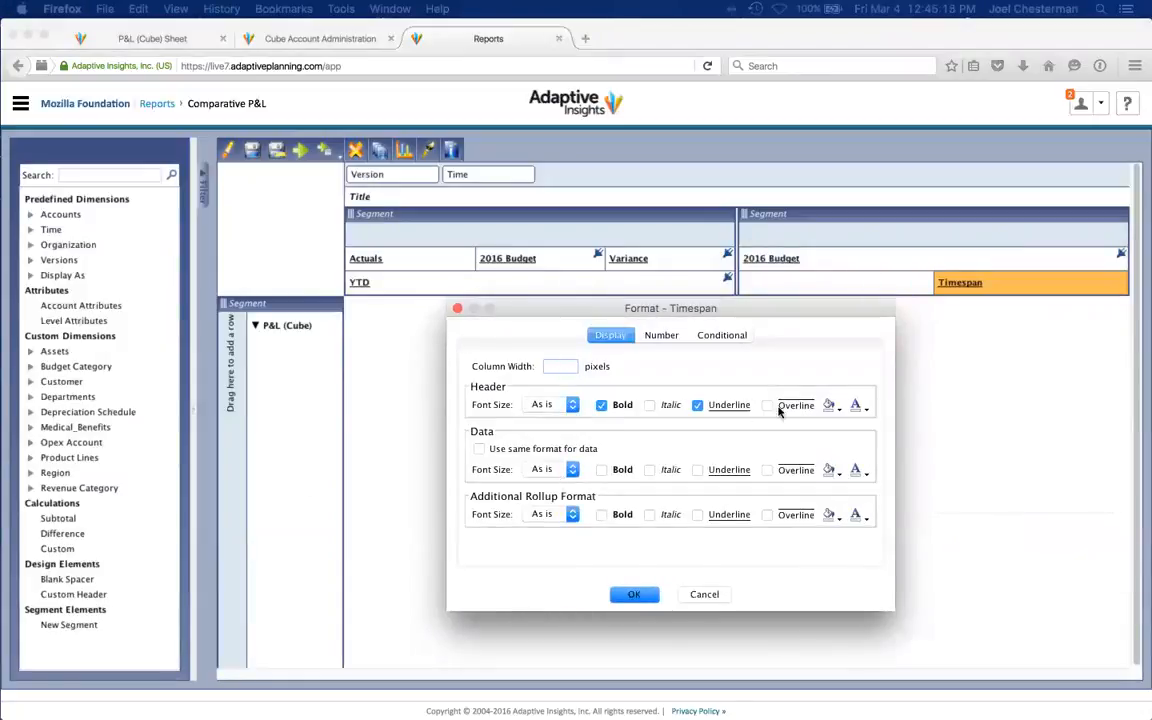
pyautogui.click(827, 407)
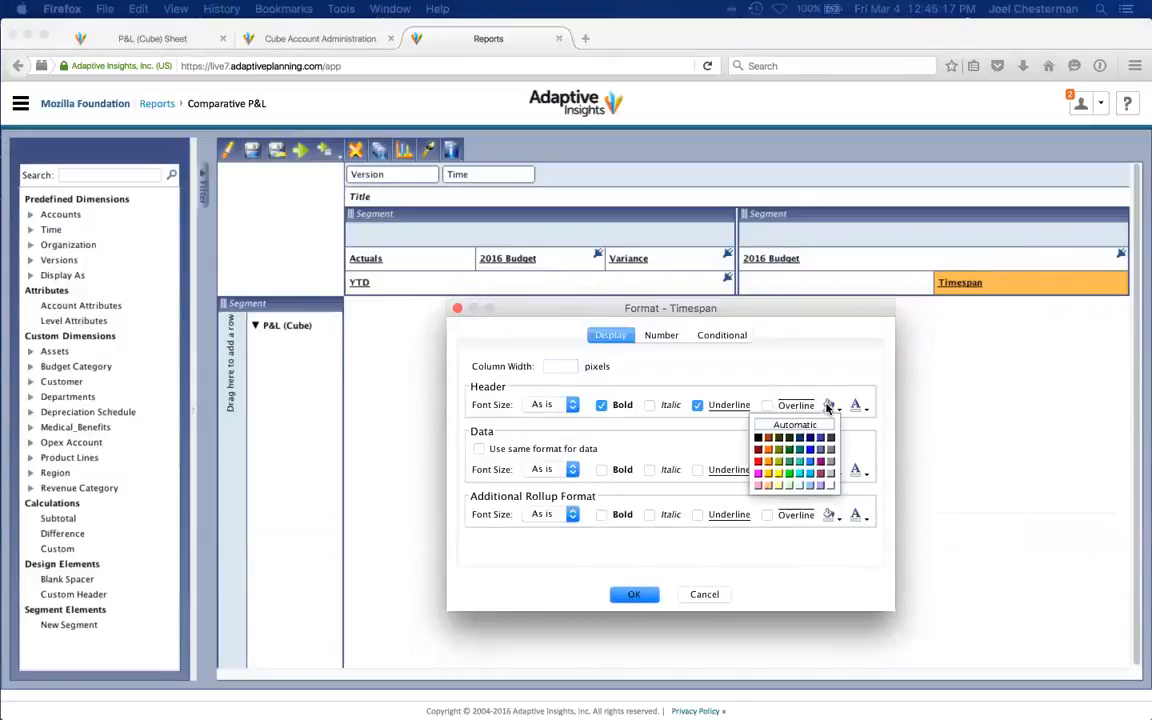
pyautogui.click(830, 474)
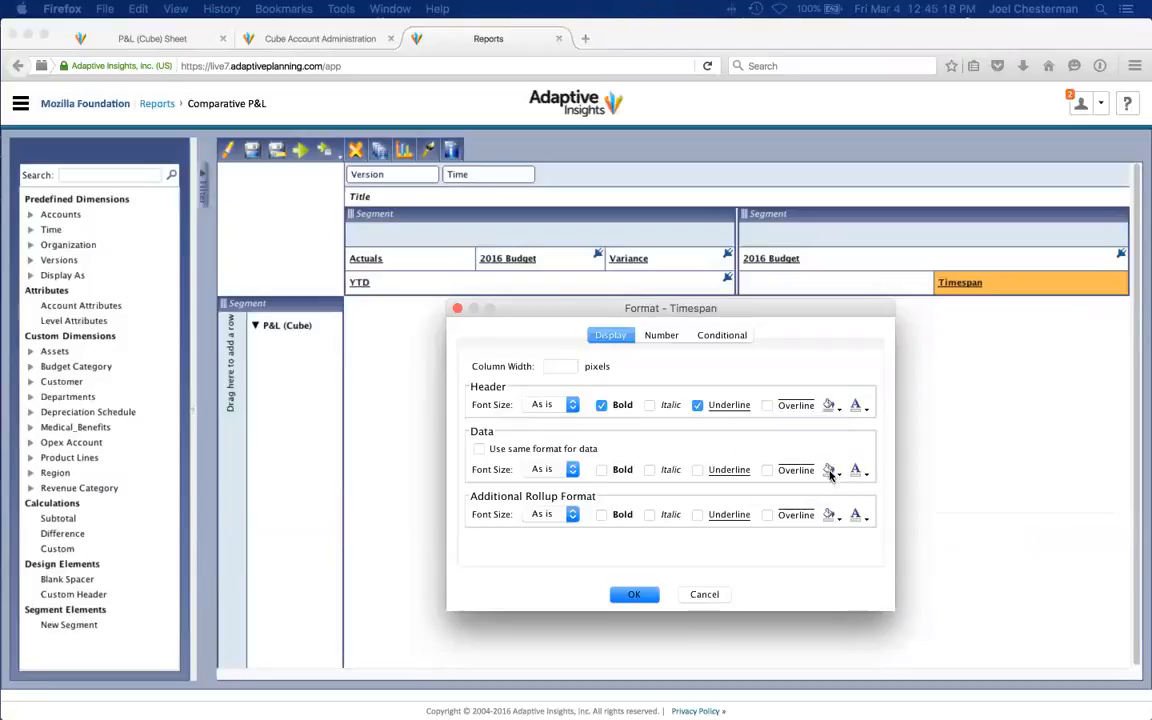
pyautogui.click(855, 407)
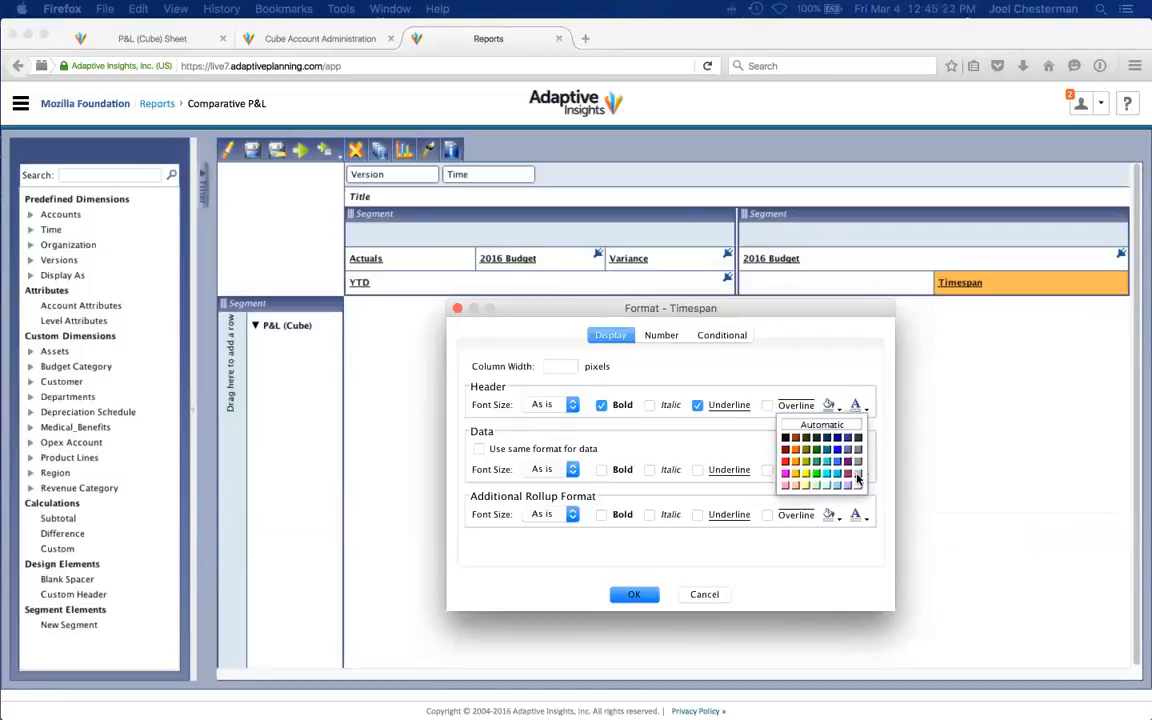
pyautogui.click(857, 479)
# Set the background and text color of Timespan's data cells to light gray
pyautogui.click(828, 470)
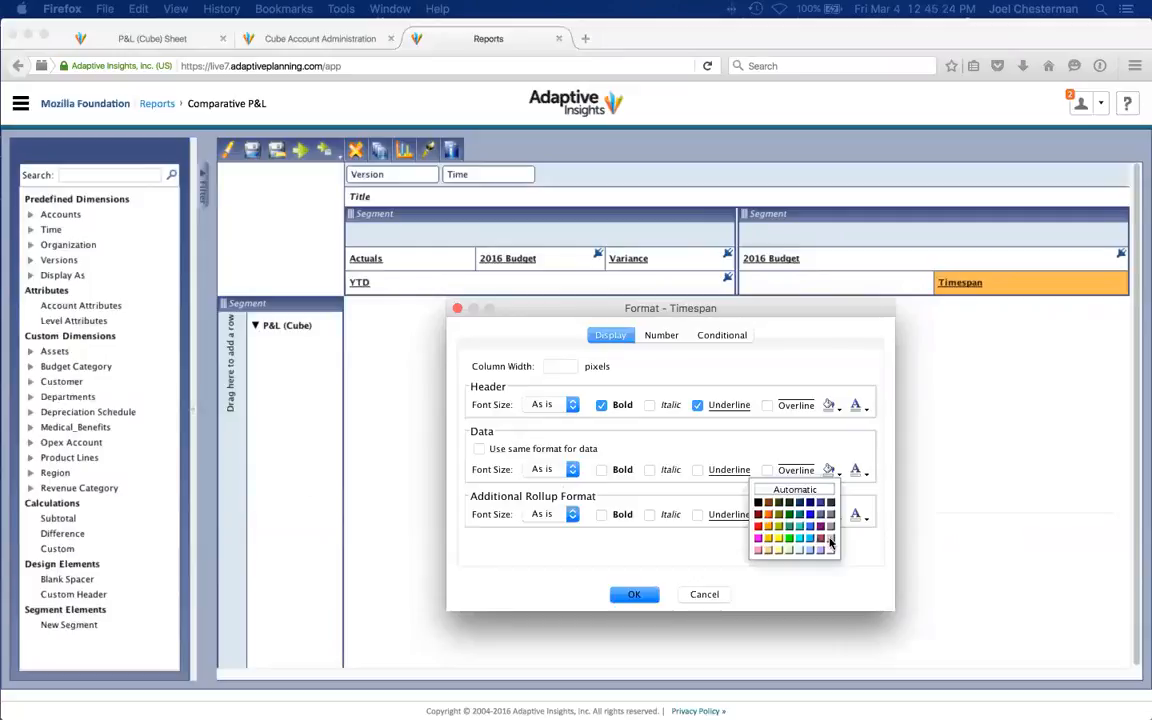
pyautogui.click(829, 541)
pyautogui.click(856, 470)
pyautogui.click(857, 541)
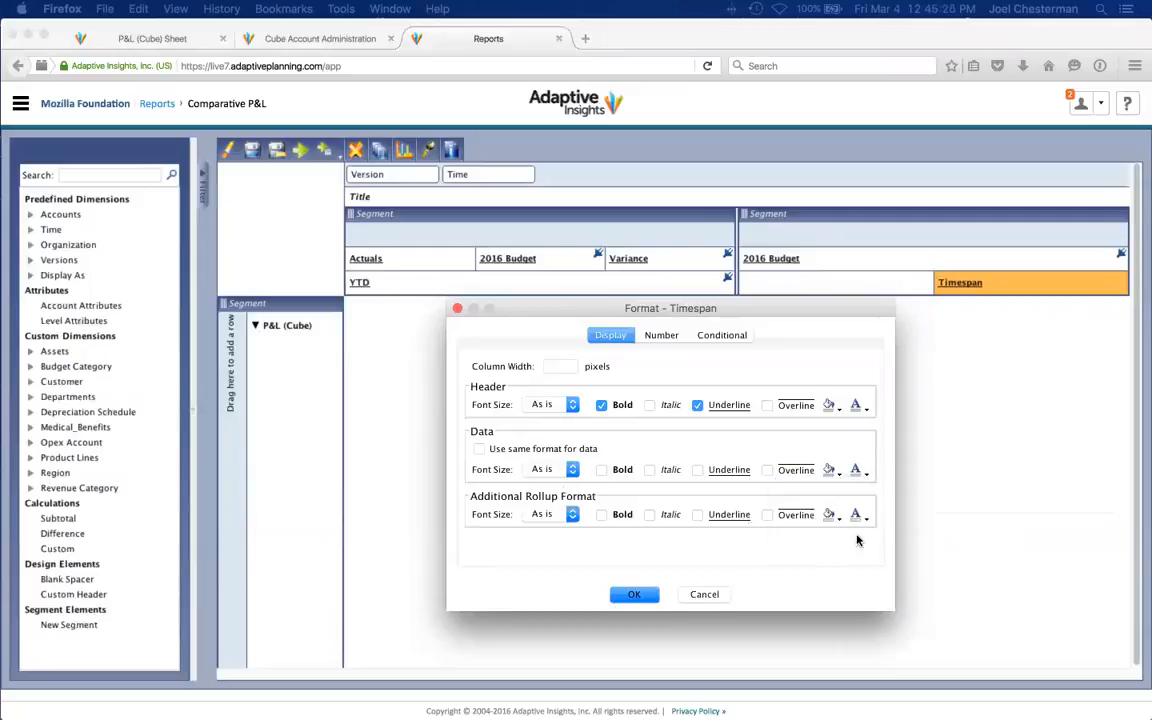
# Set Timespan's additional rollup background and text to light gray, and apply the formatting
pyautogui.click(829, 515)
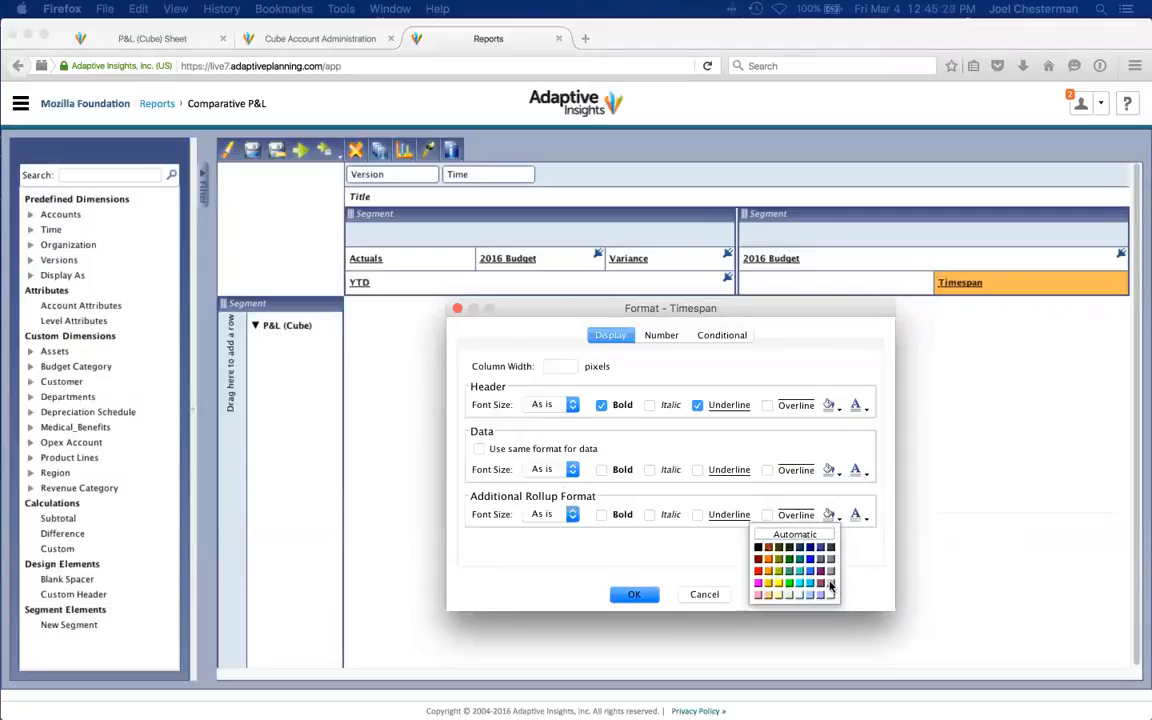
pyautogui.click(831, 584)
pyautogui.click(857, 515)
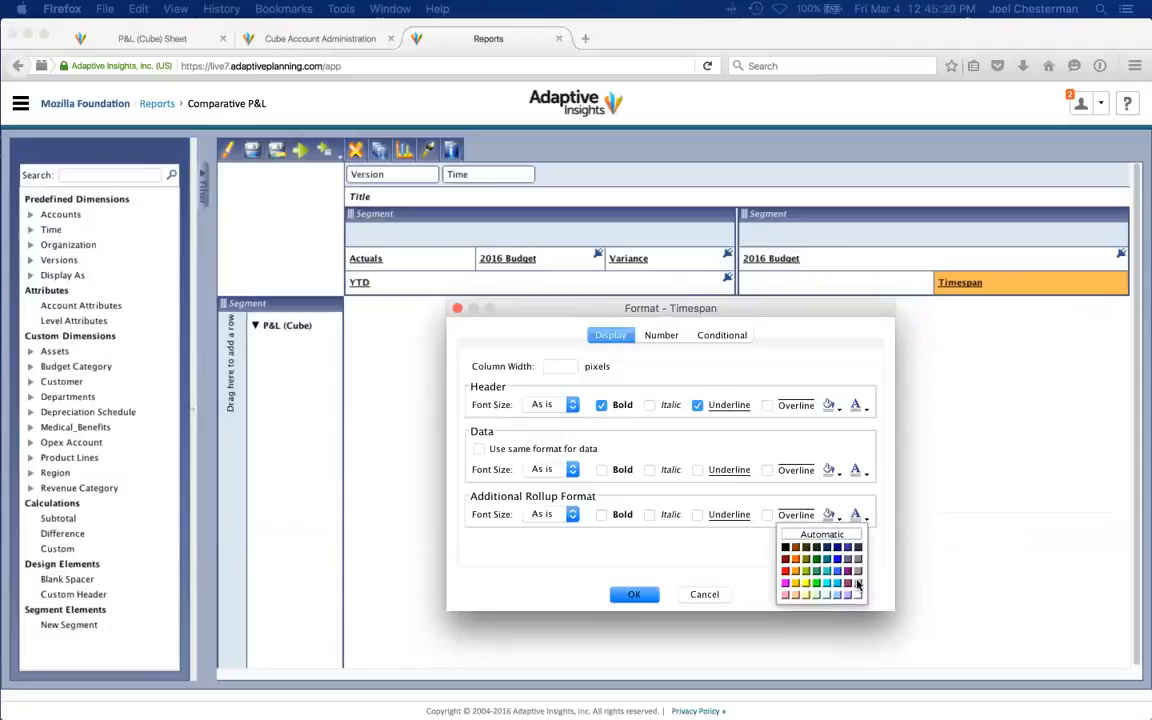
pyautogui.click(857, 584)
pyautogui.click(632, 594)
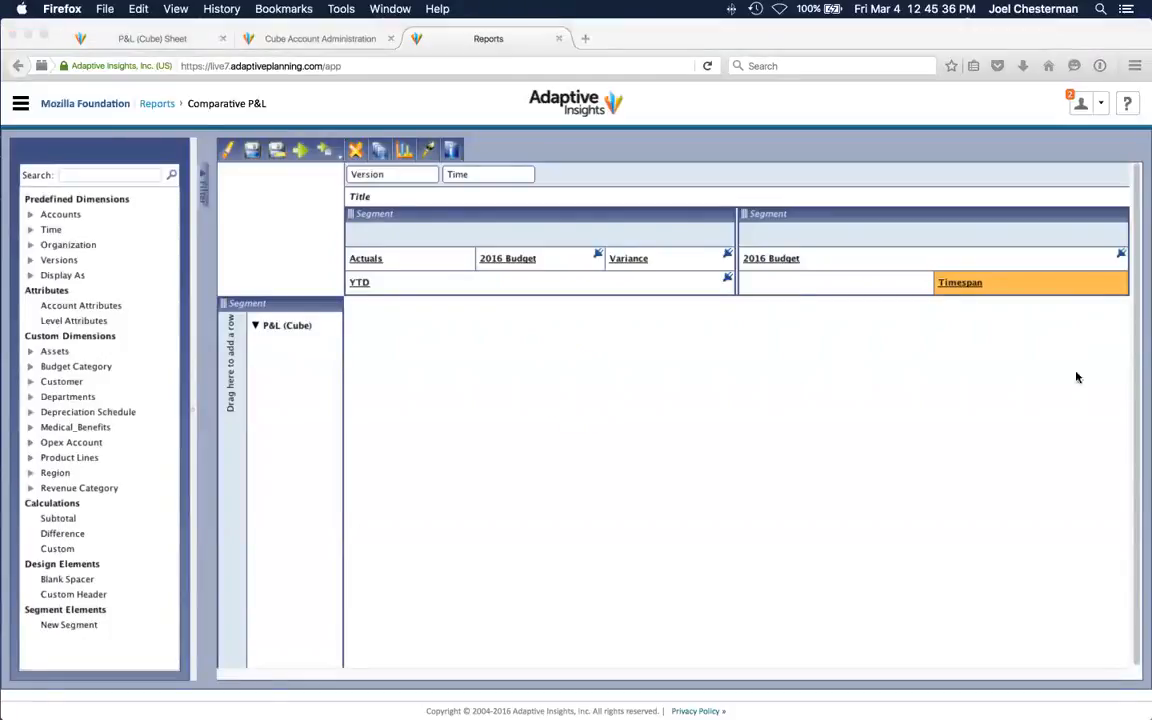
# Run the report to check the gray Timespan columns, and return to editing
pyautogui.click(298, 150)
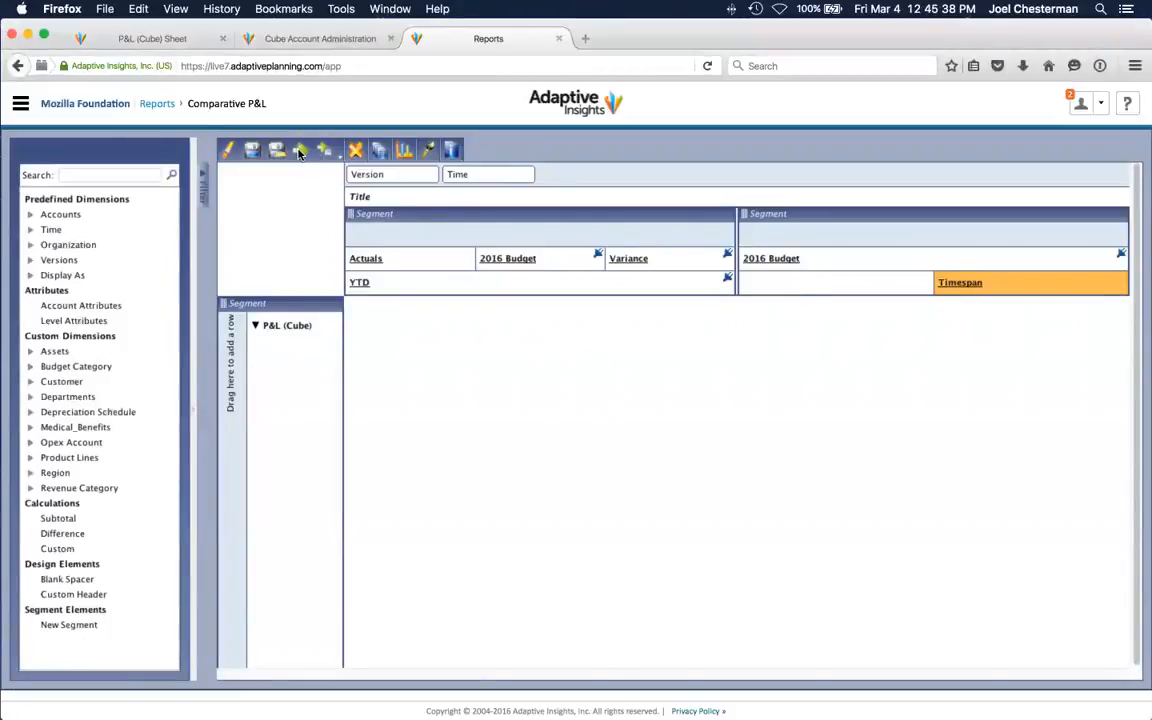
pyautogui.click(298, 150)
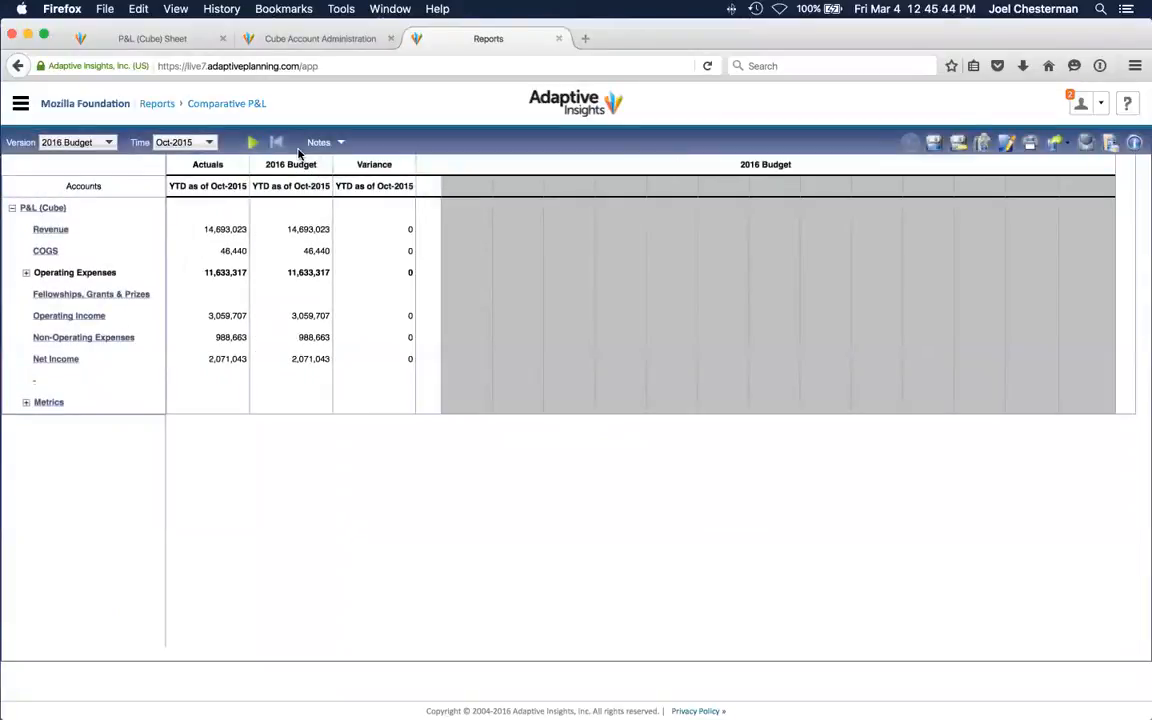
pyautogui.click(1005, 144)
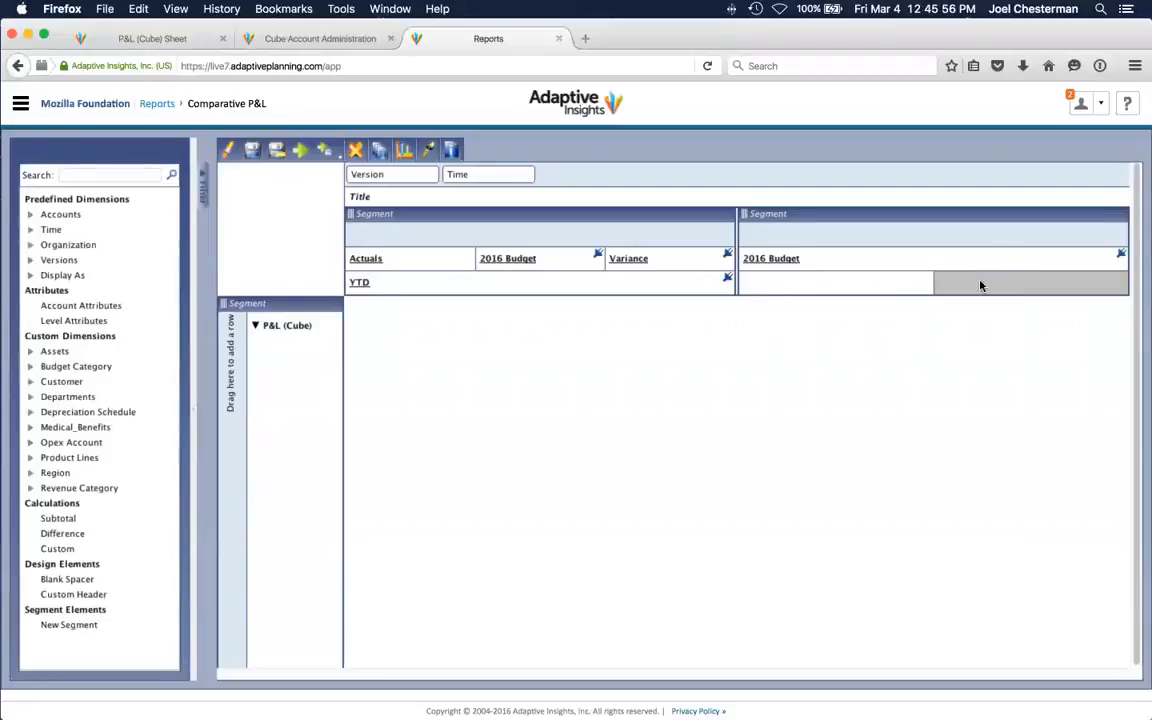
# Reset Timespan's header, data and additional rollup text colors to Automatic, keeping the gray background
pyautogui.rightClick(985, 286)
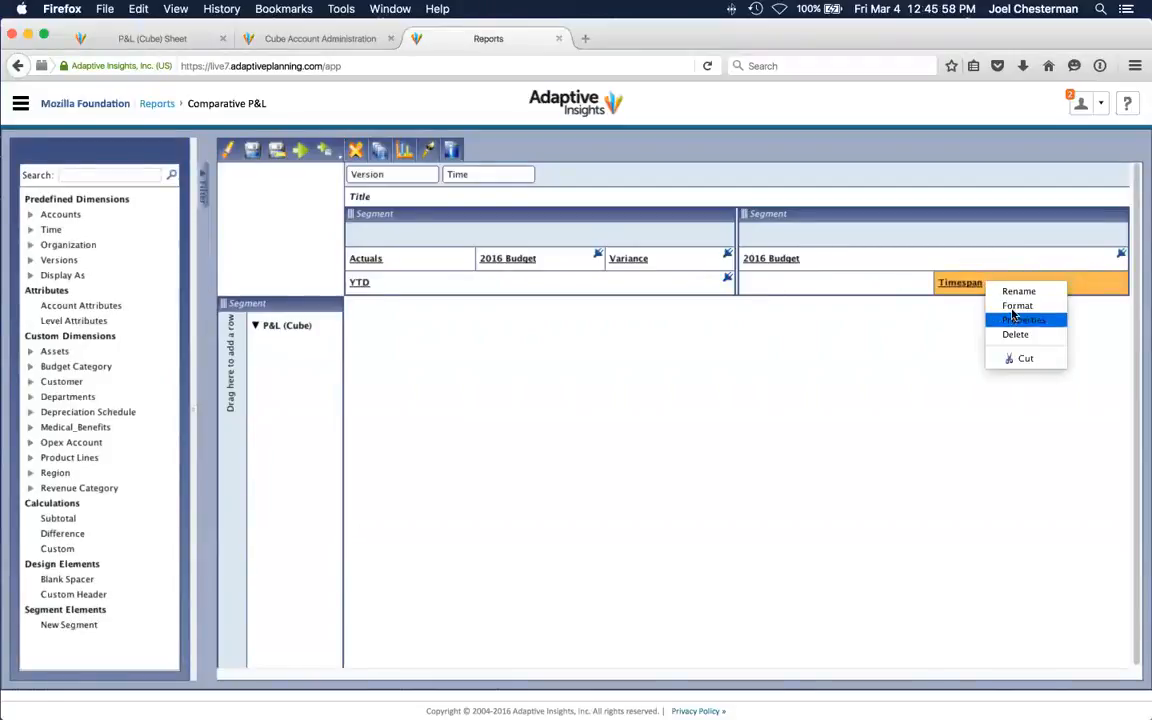
pyautogui.click(1014, 306)
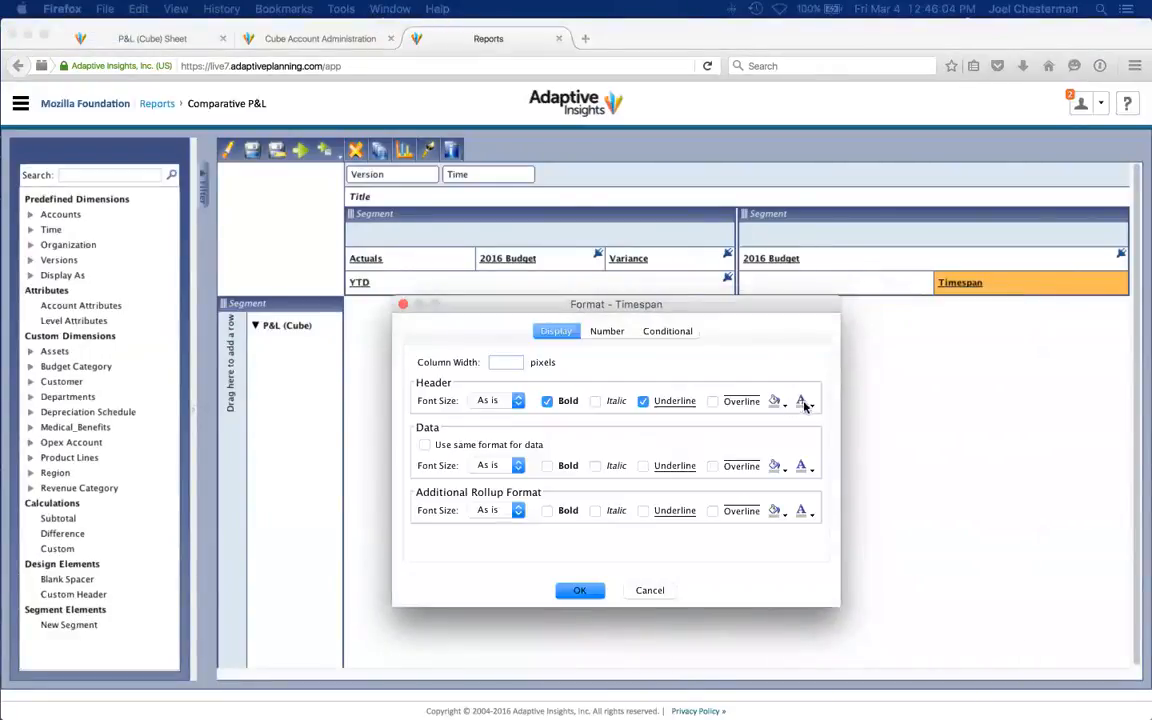
pyautogui.click(804, 403)
pyautogui.click(775, 424)
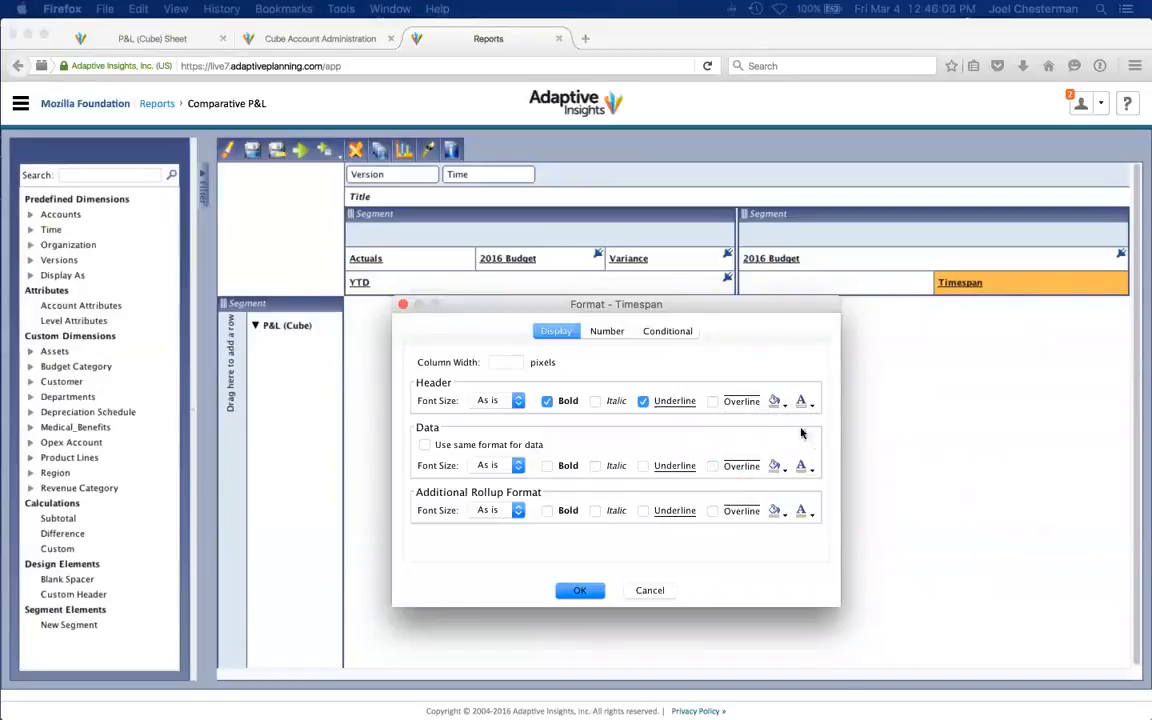
pyautogui.click(804, 470)
pyautogui.click(802, 512)
pyautogui.click(802, 512)
pyautogui.click(775, 532)
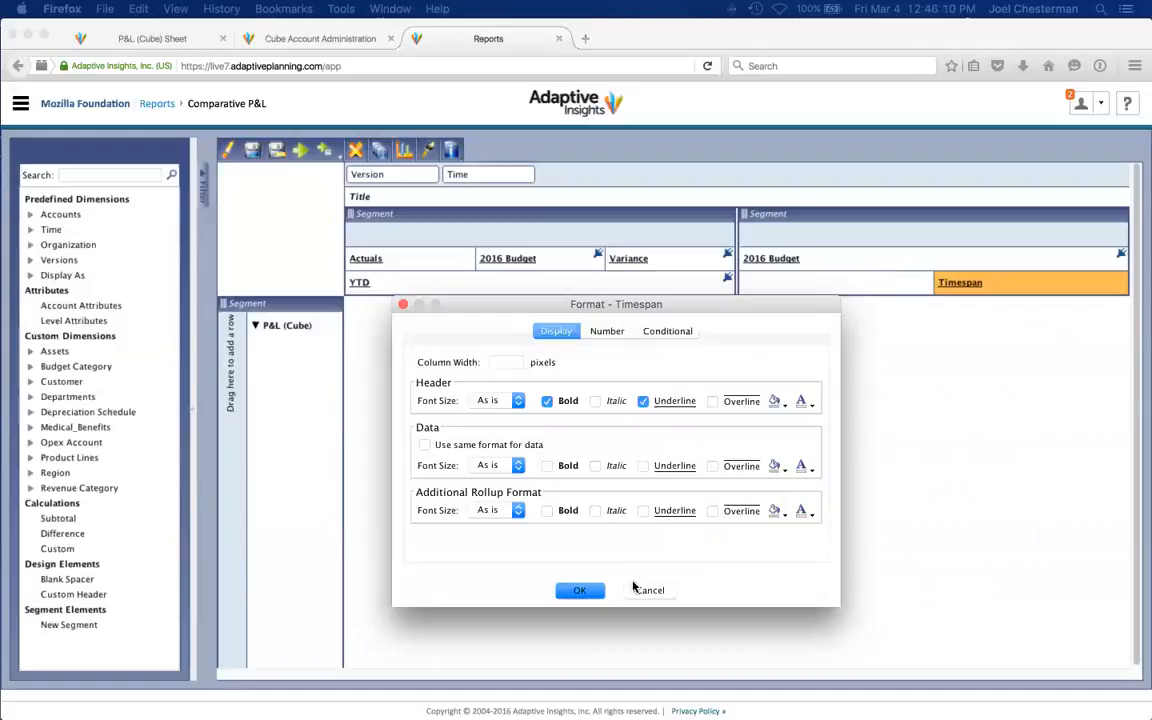
pyautogui.click(577, 592)
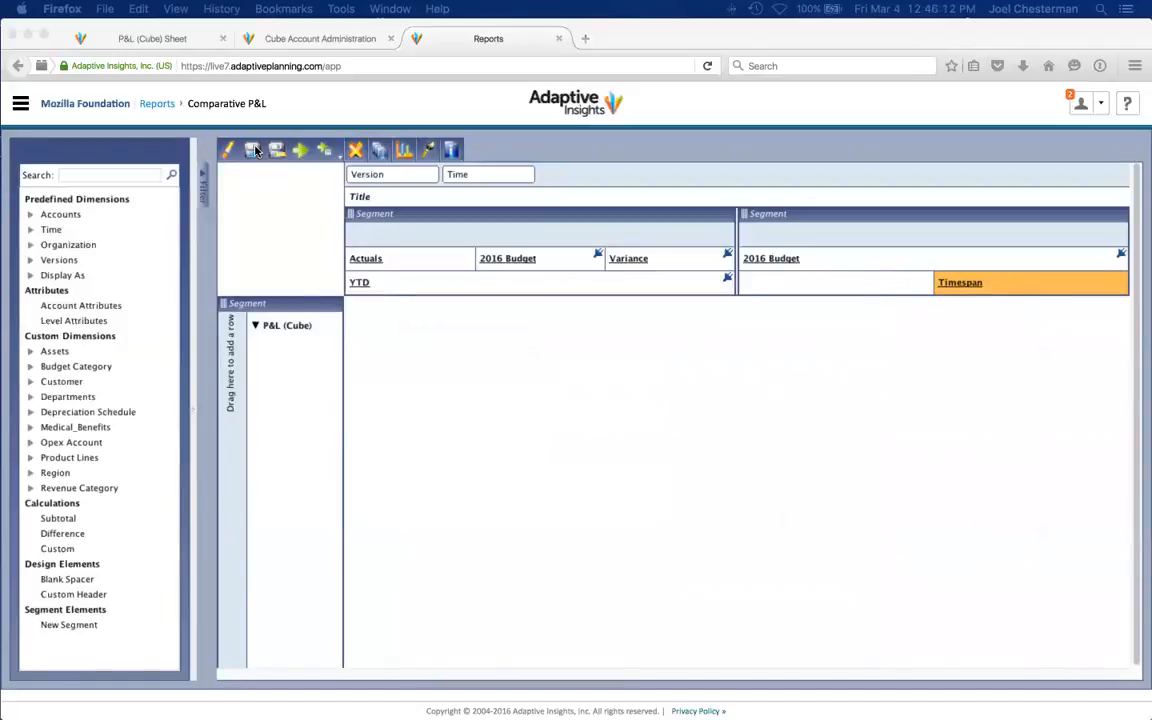
# Save and run the report, check the choices offered by the Version parameter, and return to editing
pyautogui.click(253, 149)
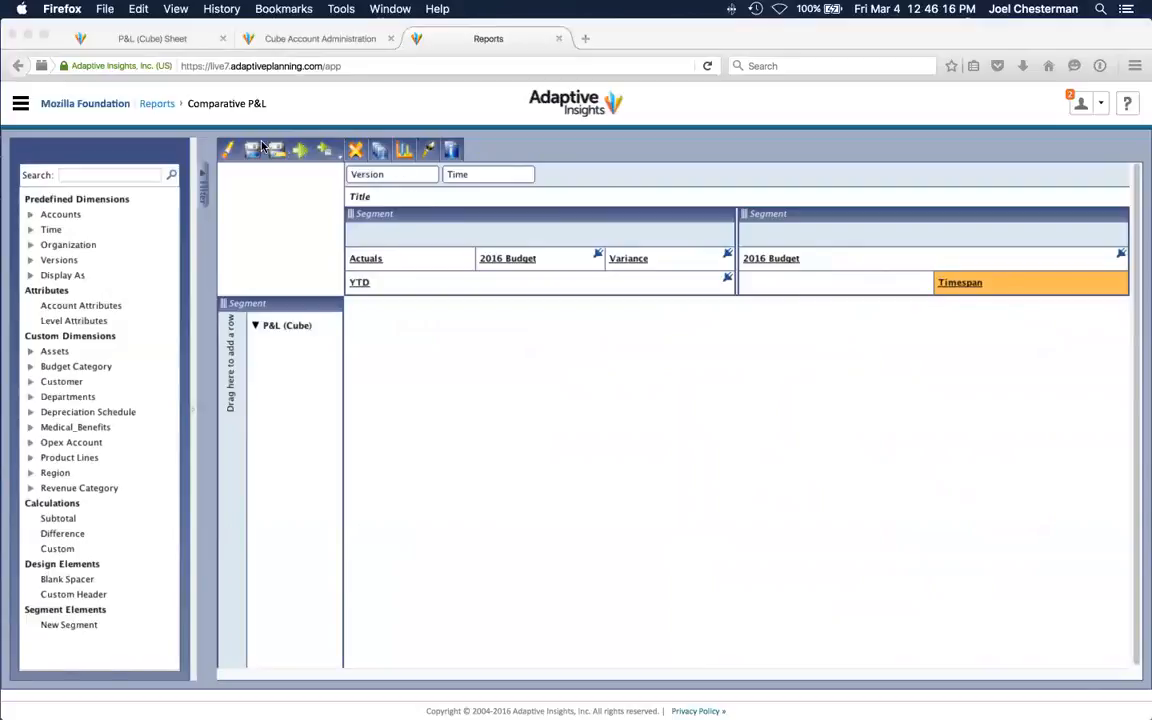
pyautogui.click(302, 151)
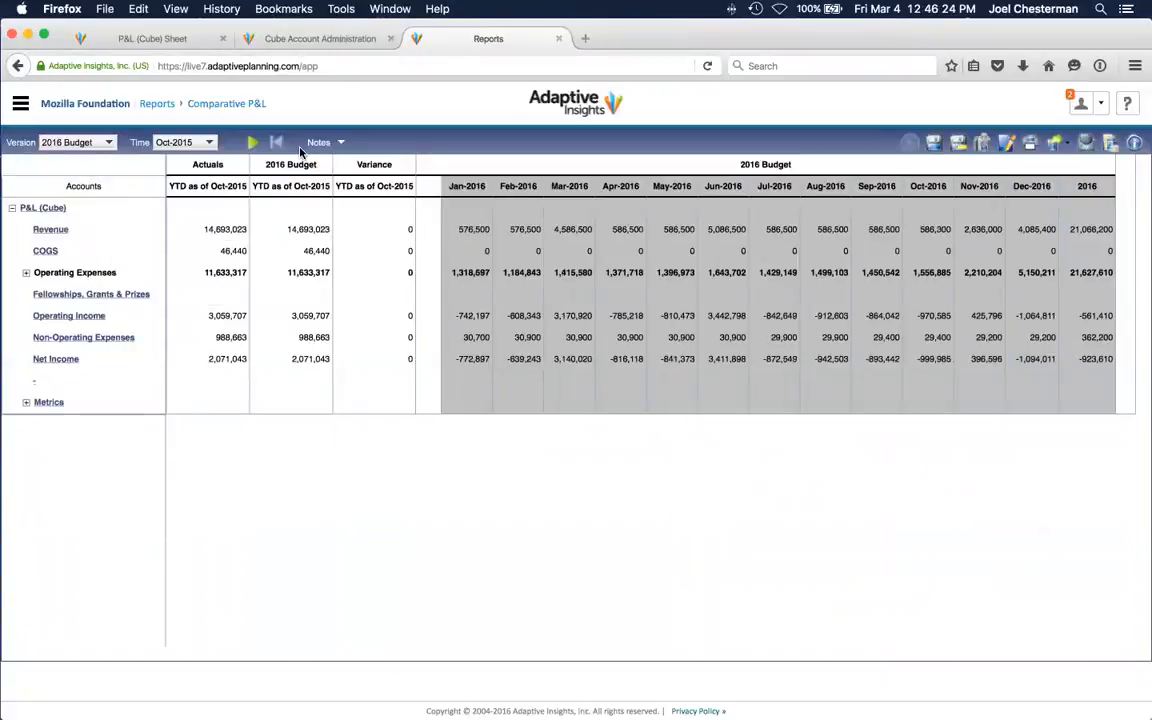
pyautogui.click(106, 145)
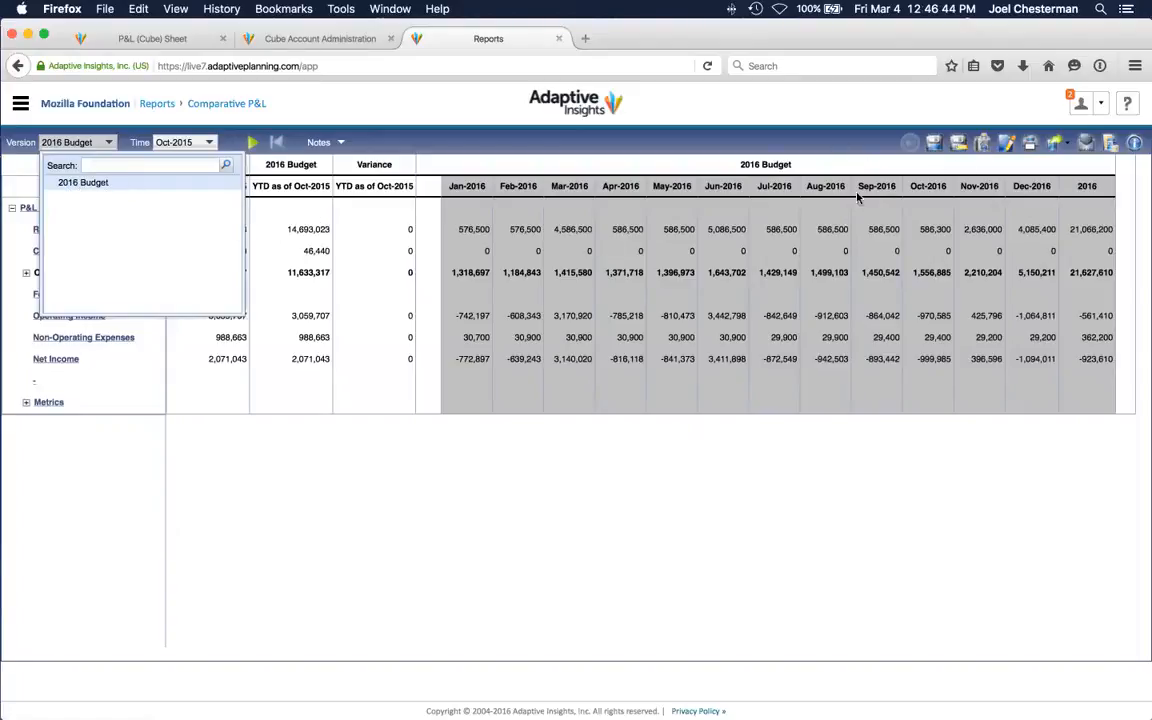
pyautogui.click(1011, 152)
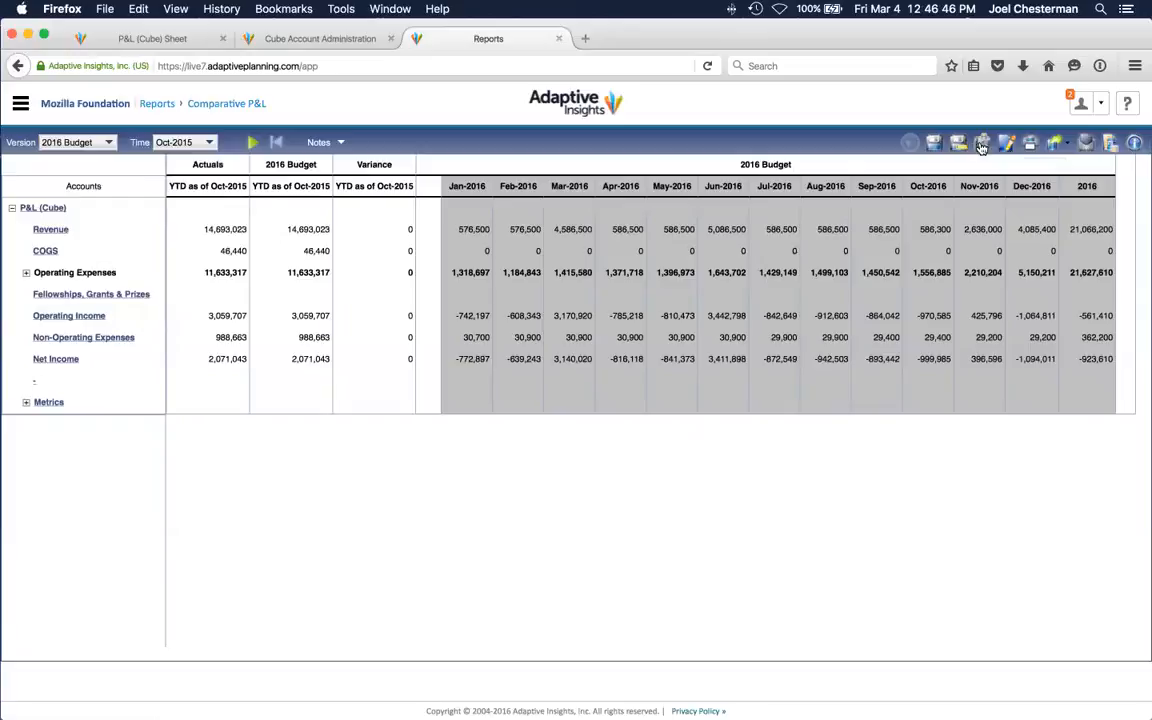
pyautogui.click(1008, 147)
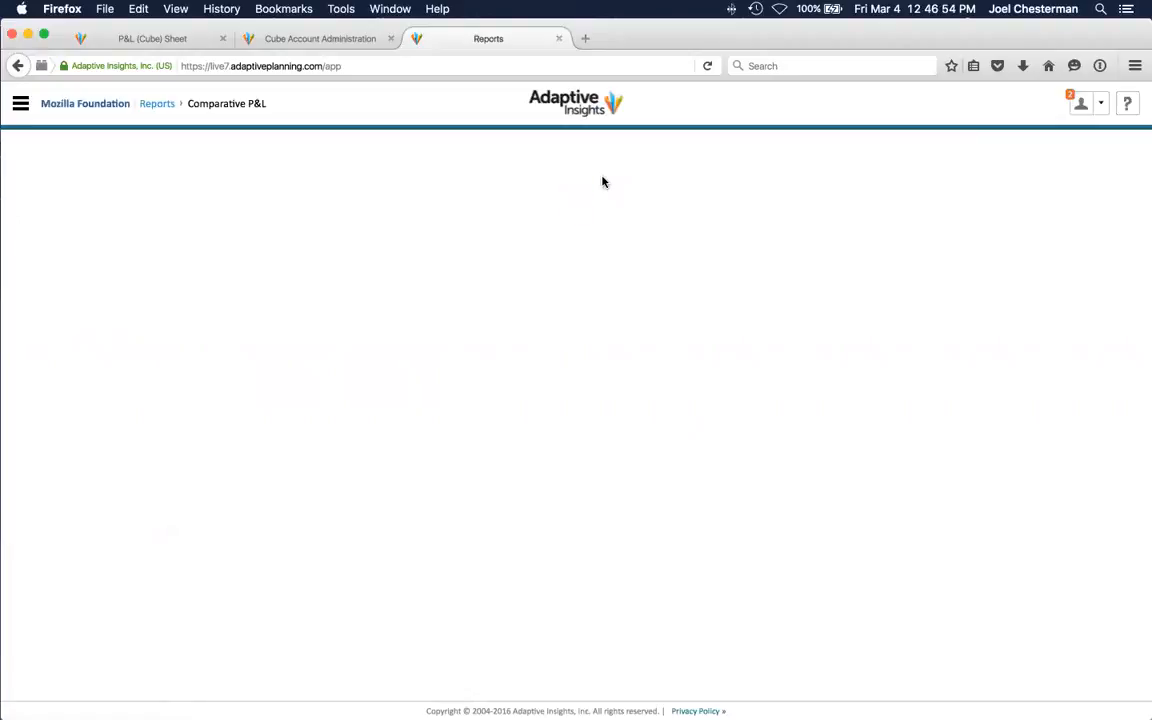
# Make all versions available in the Version parameter, save and run the report, and return to editing
pyautogui.rightClick(413, 177)
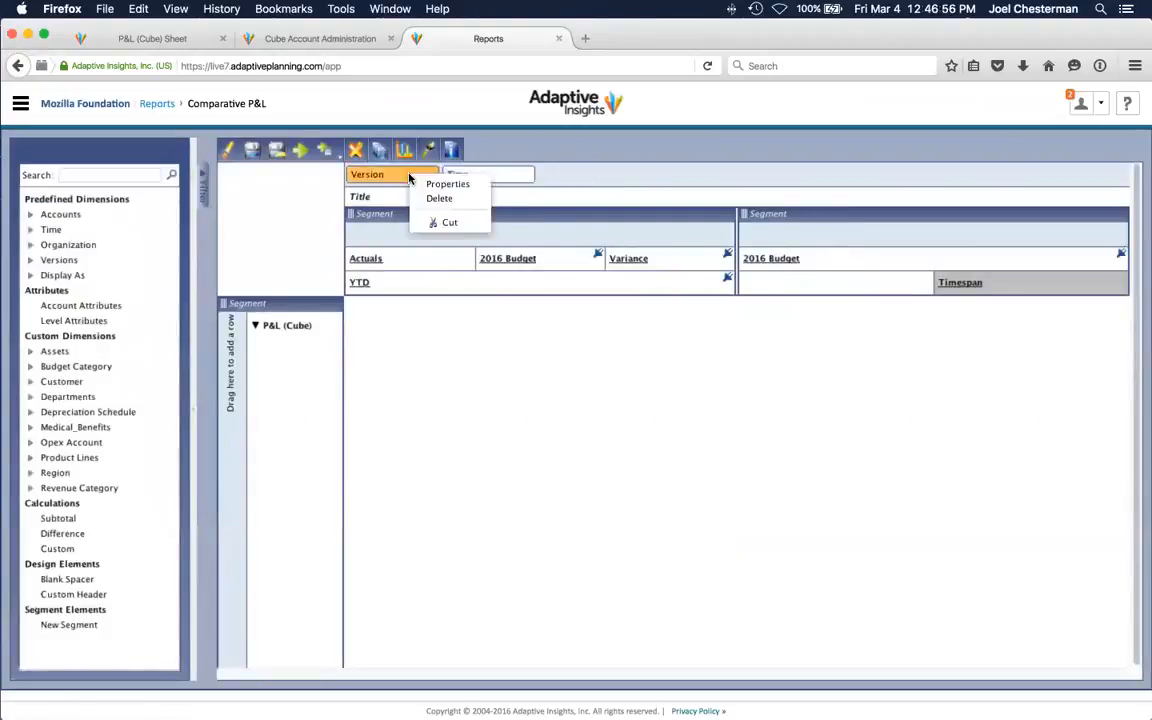
pyautogui.click(440, 185)
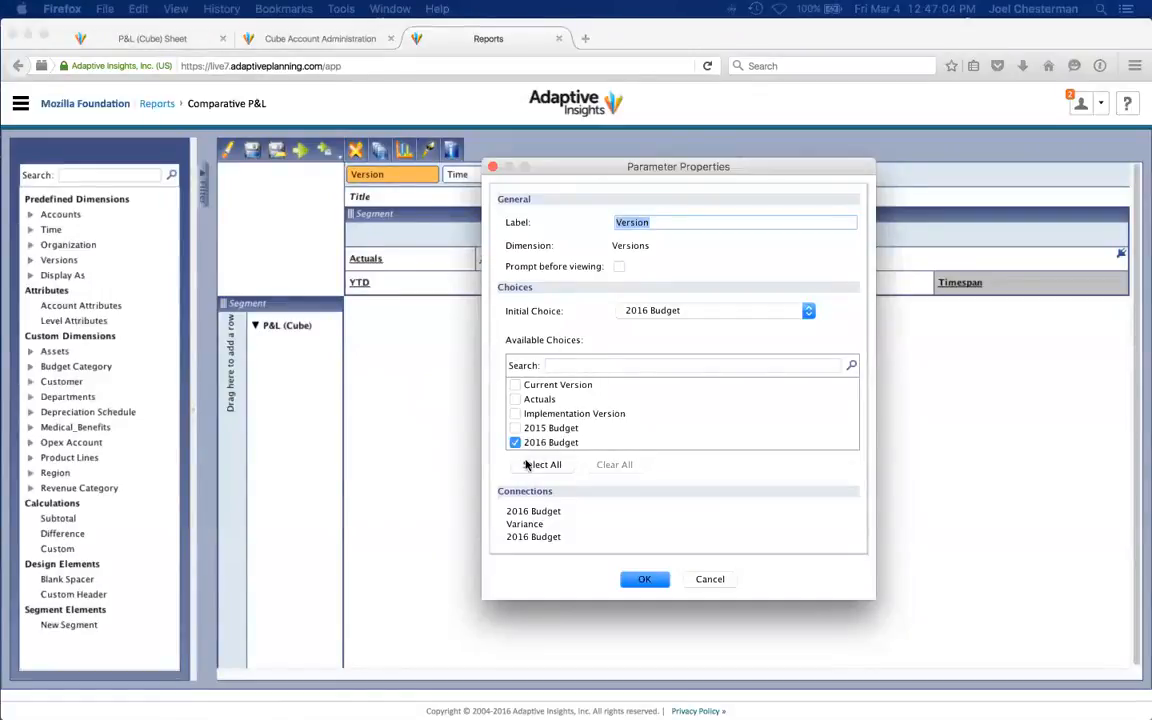
pyautogui.click(540, 464)
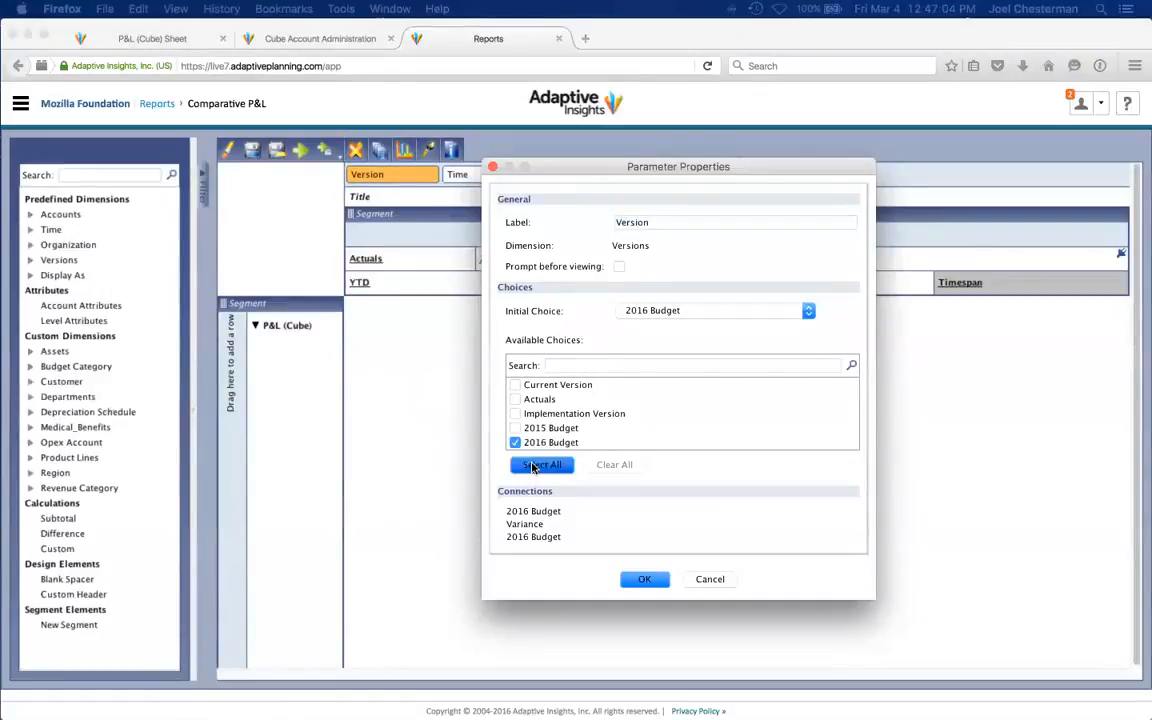
pyautogui.click(654, 582)
pyautogui.click(251, 155)
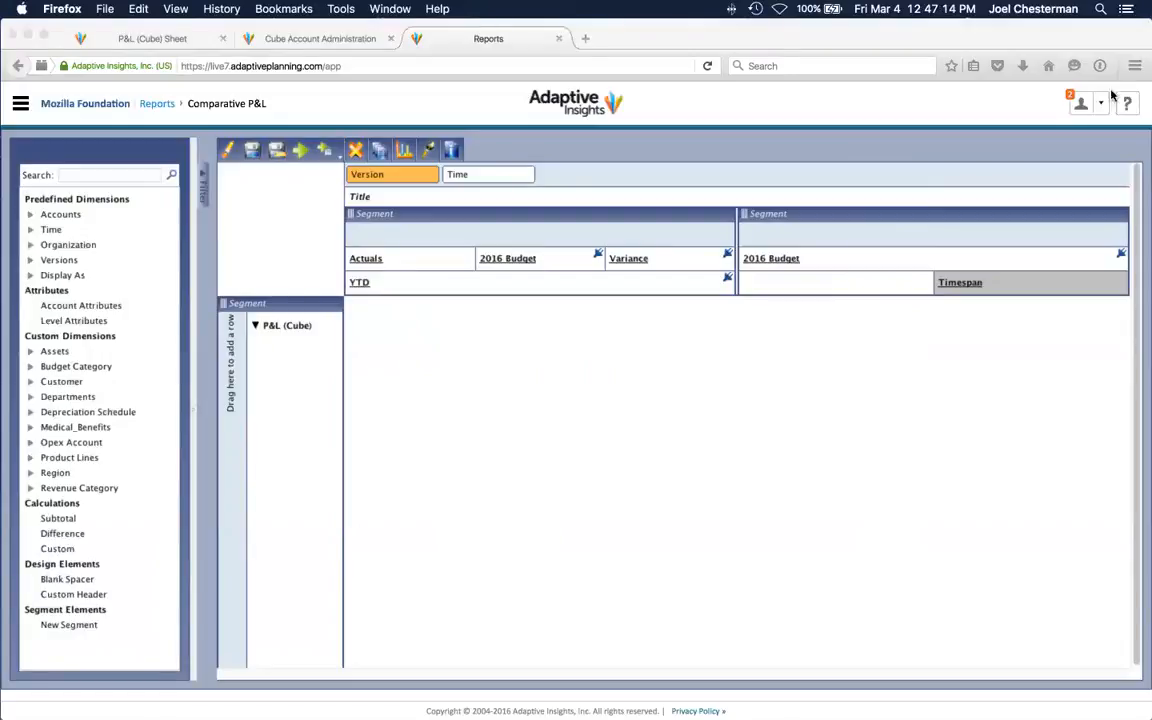
pyautogui.click(300, 152)
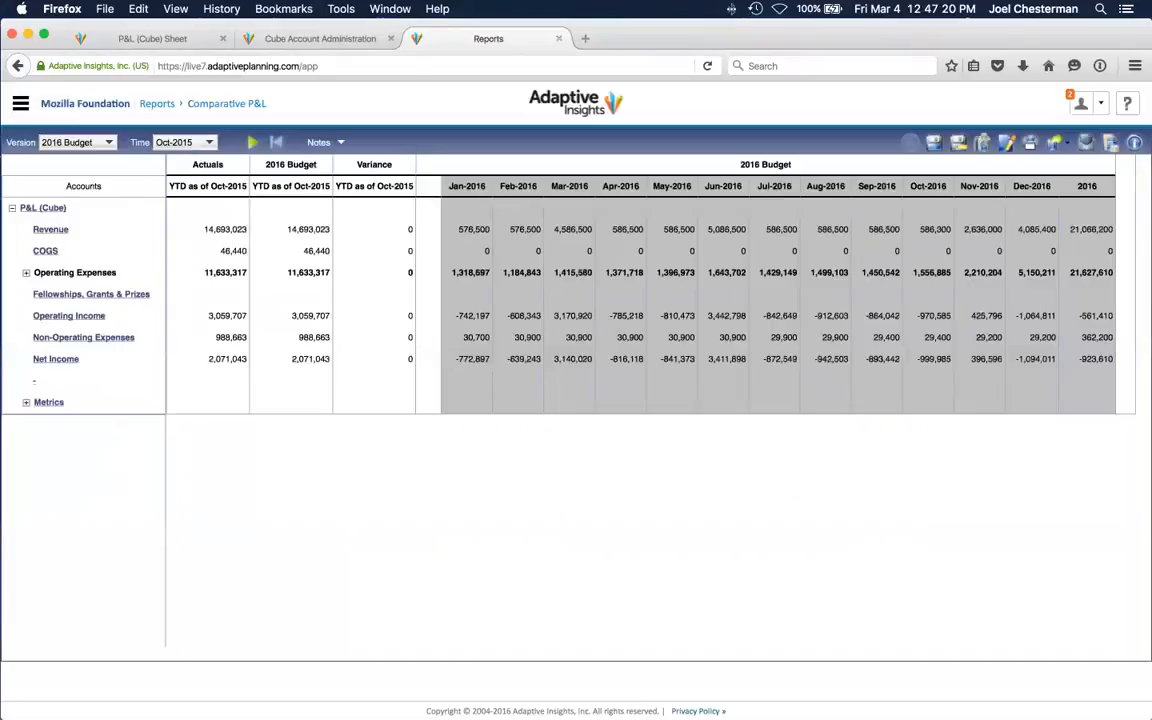
pyautogui.click(1007, 145)
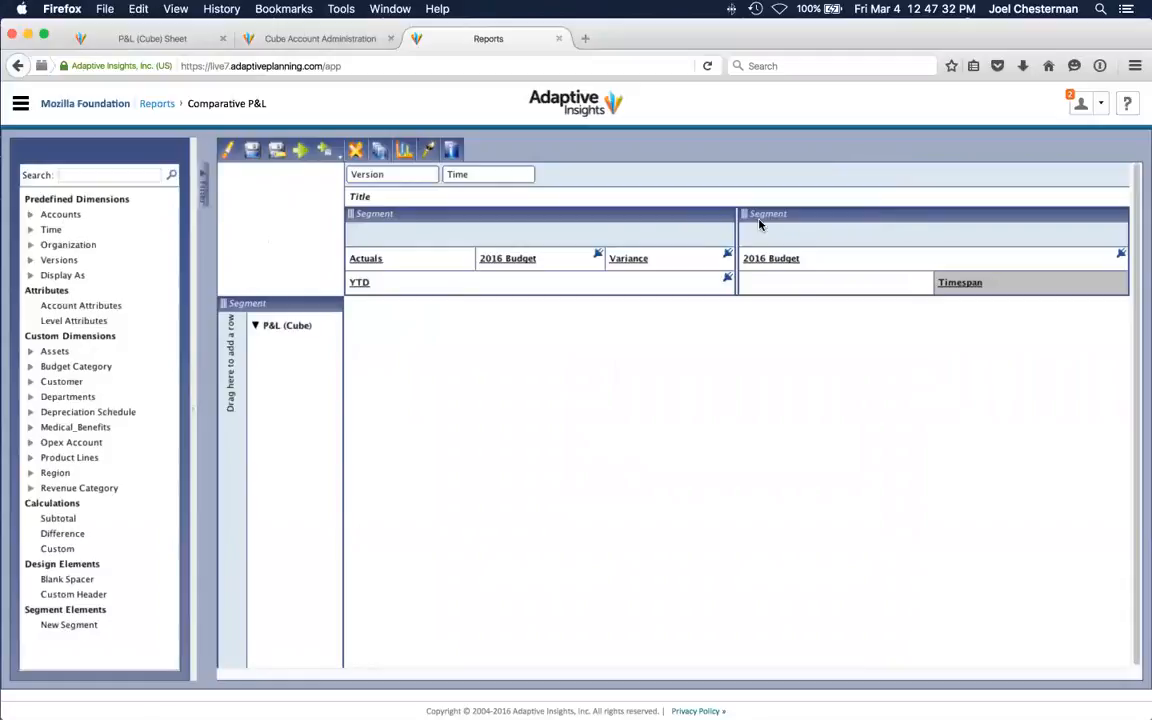
# Move the monthly 2016 Budget segment ahead of the YTD segment and delete its blank spacer
pyautogui.rightClick(816, 216)
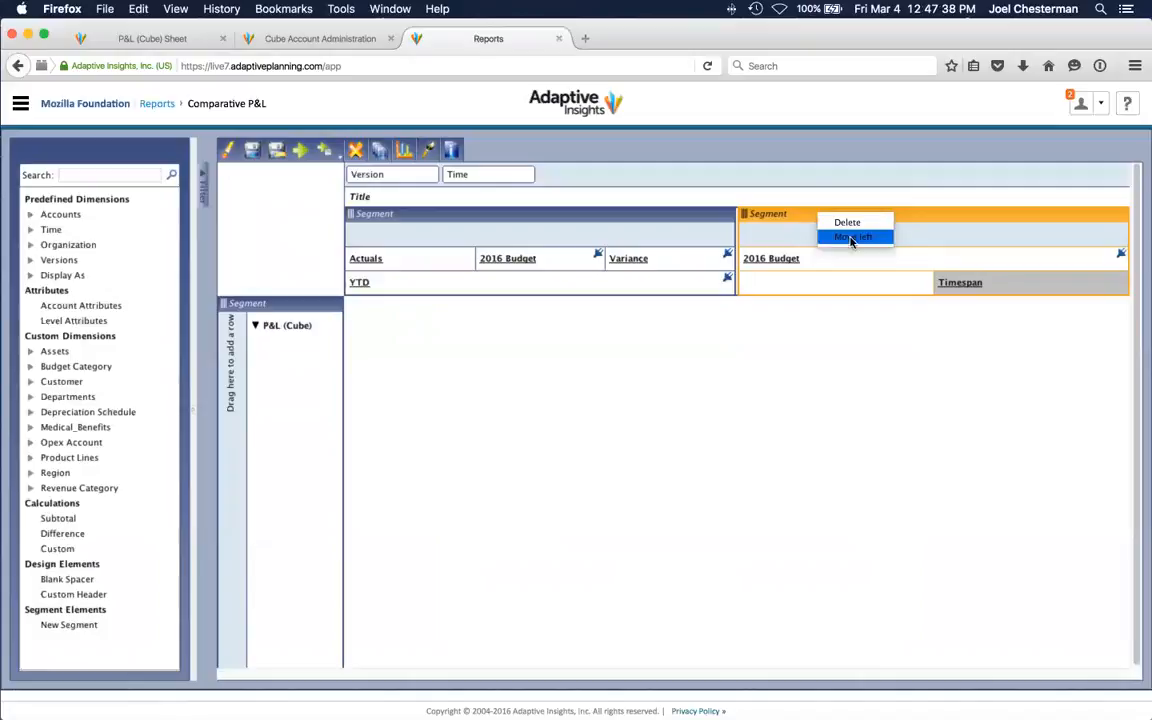
pyautogui.click(851, 238)
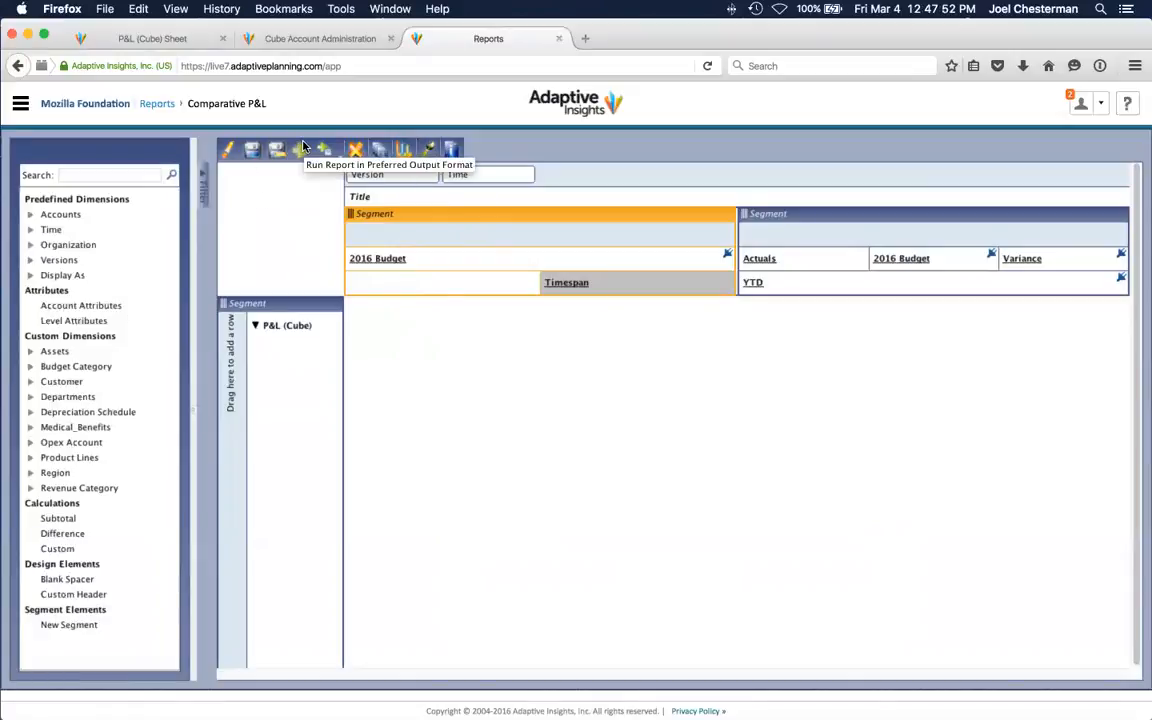
pyautogui.click(460, 285)
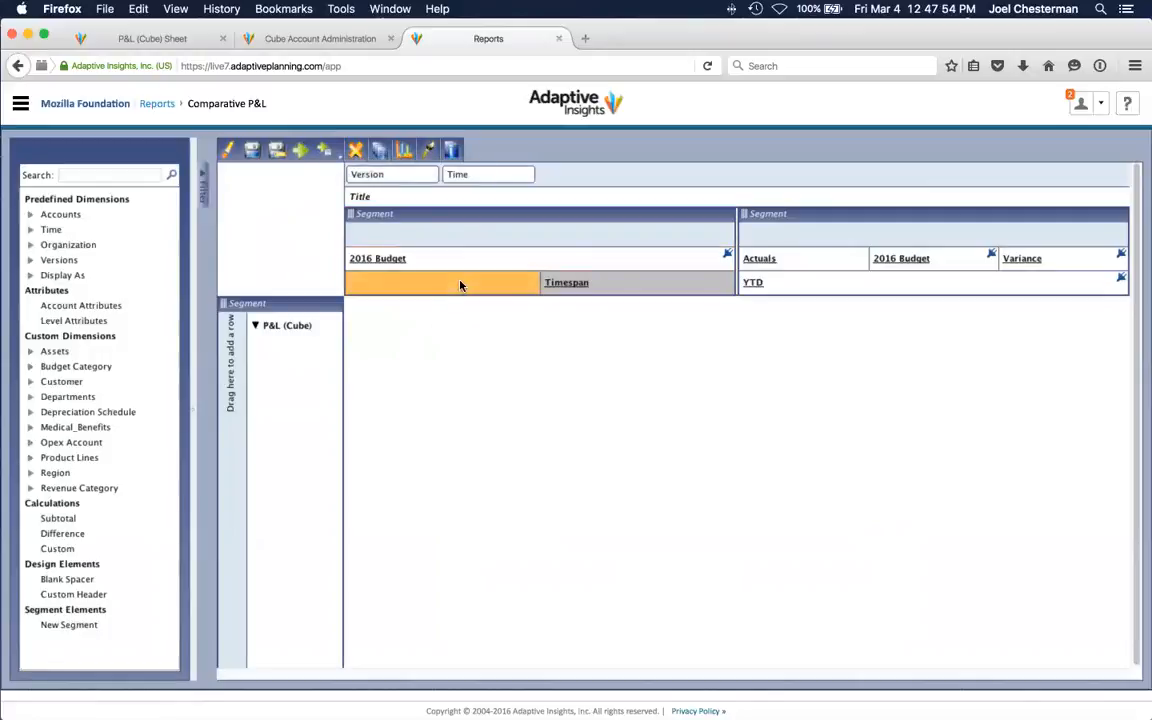
pyautogui.rightClick(460, 284)
pyautogui.click(472, 309)
# Save and run the report, review the output with the reordered segments, and return to editing
pyautogui.click(252, 150)
pyautogui.click(300, 150)
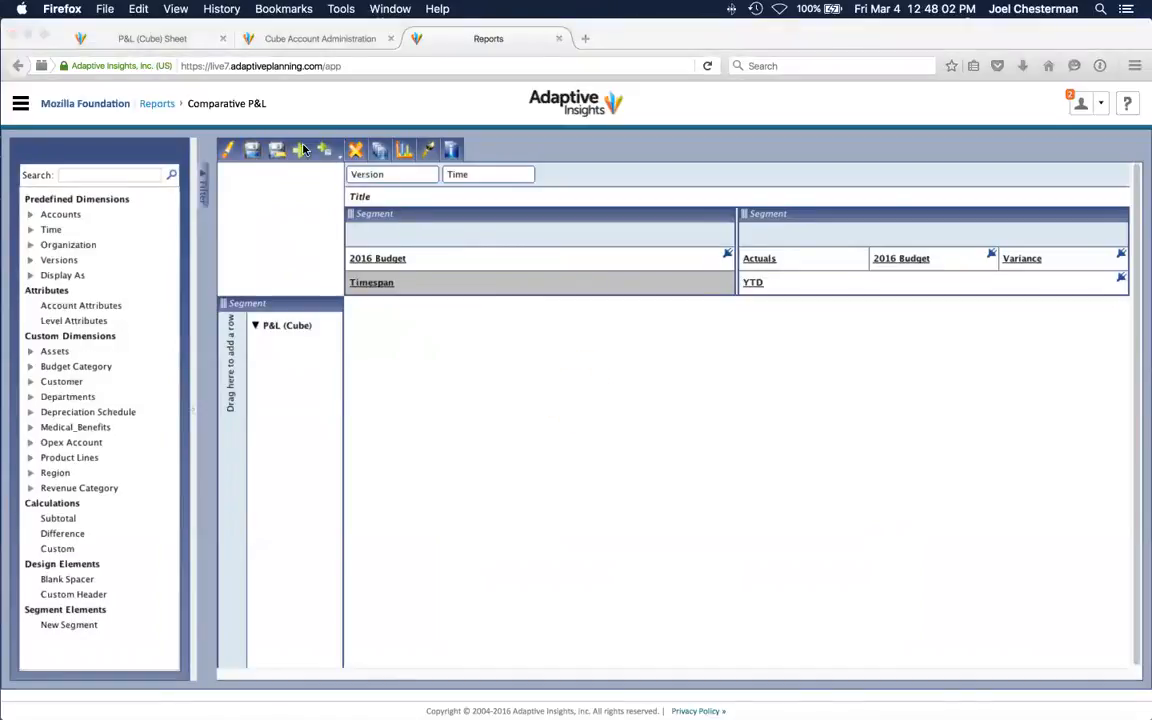
pyautogui.click(273, 132)
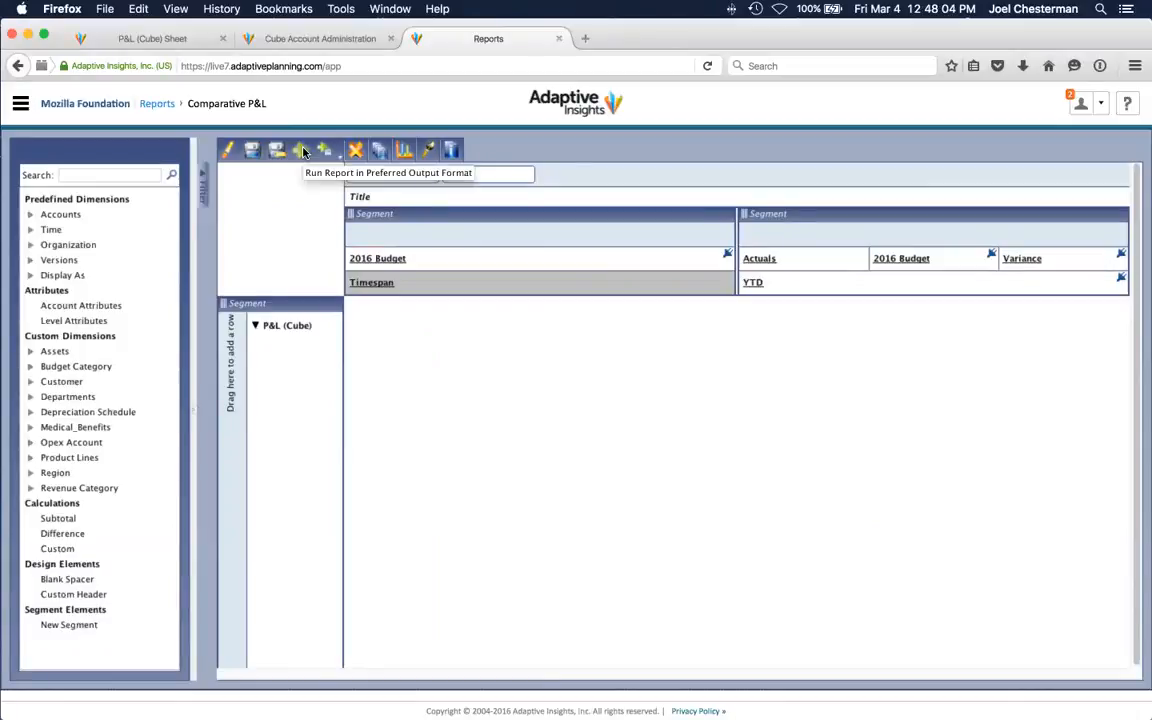
pyautogui.click(303, 152)
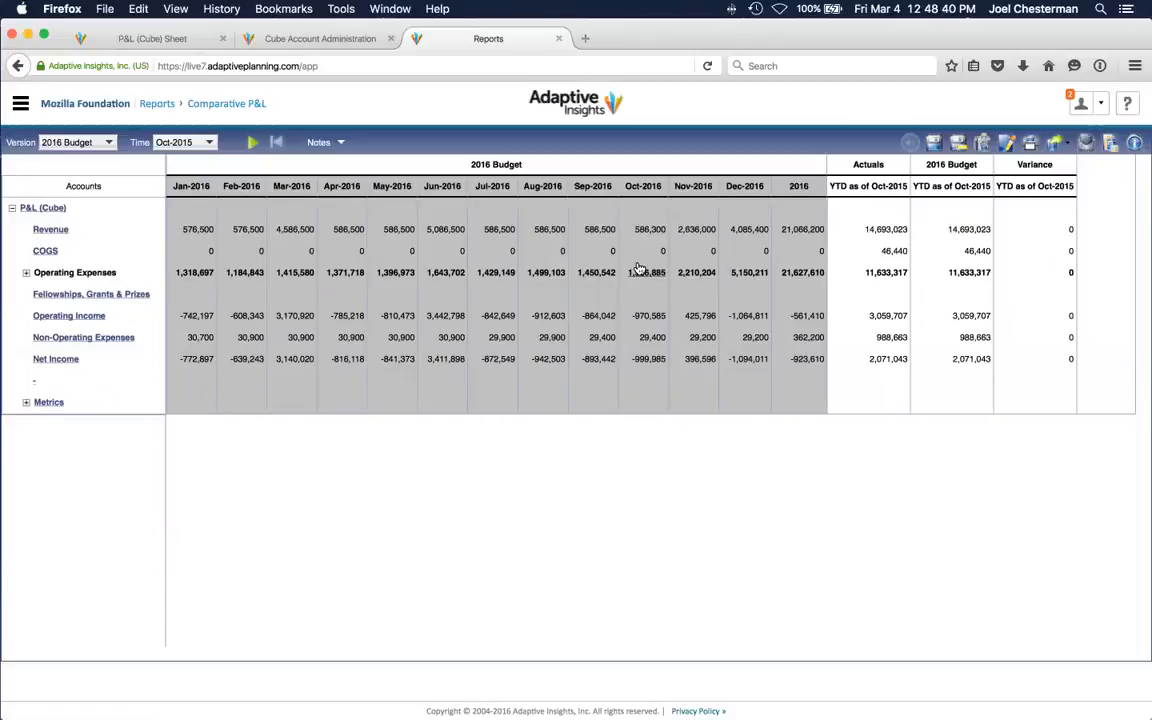
pyautogui.click(1008, 145)
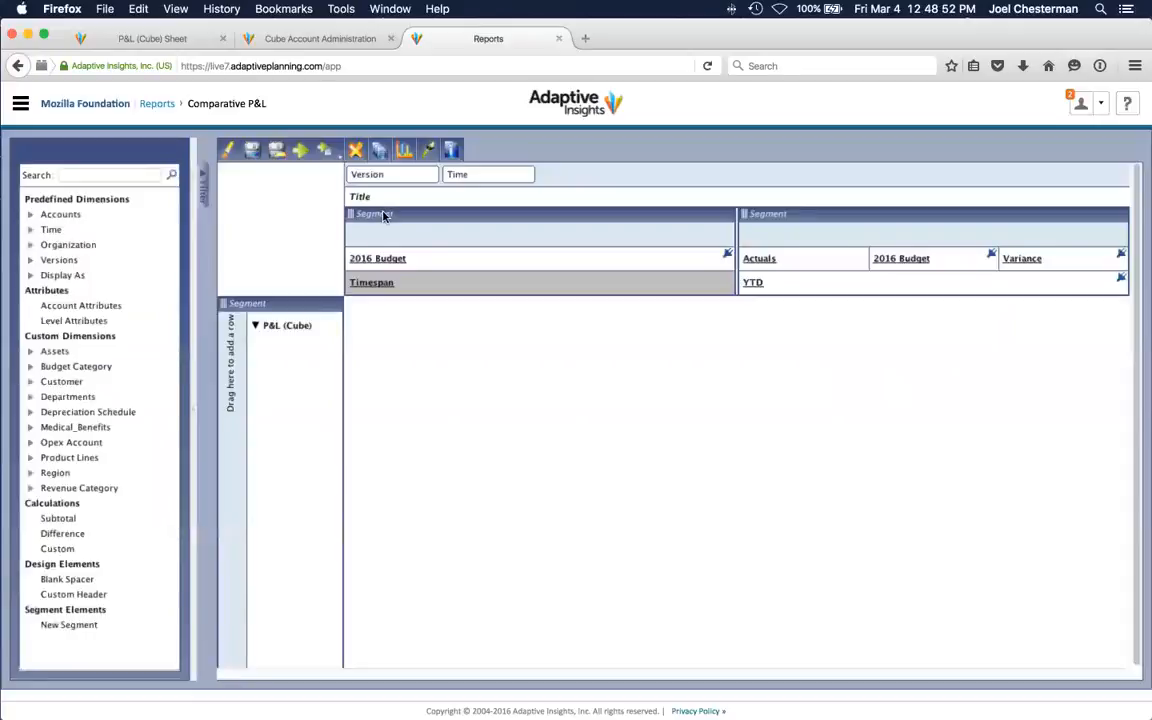
# Examine the report-wide display, print and number format settings, including the precision and magnitude options, and cancel without applying changes
pyautogui.click(451, 151)
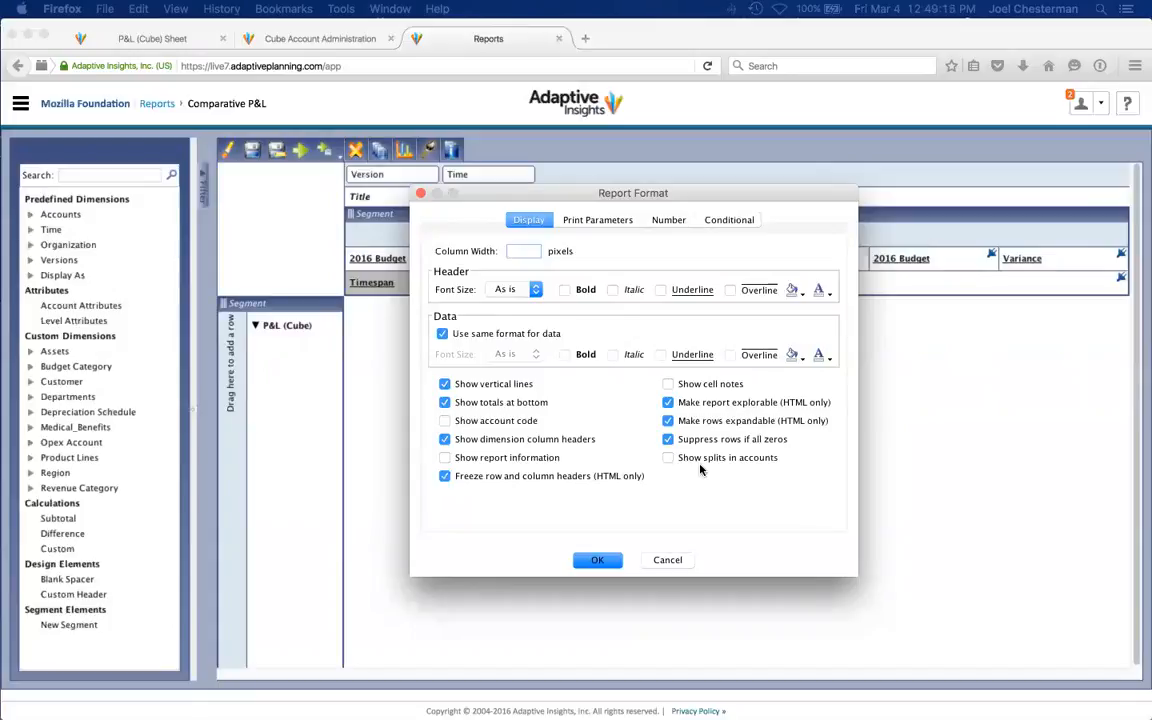
pyautogui.click(595, 221)
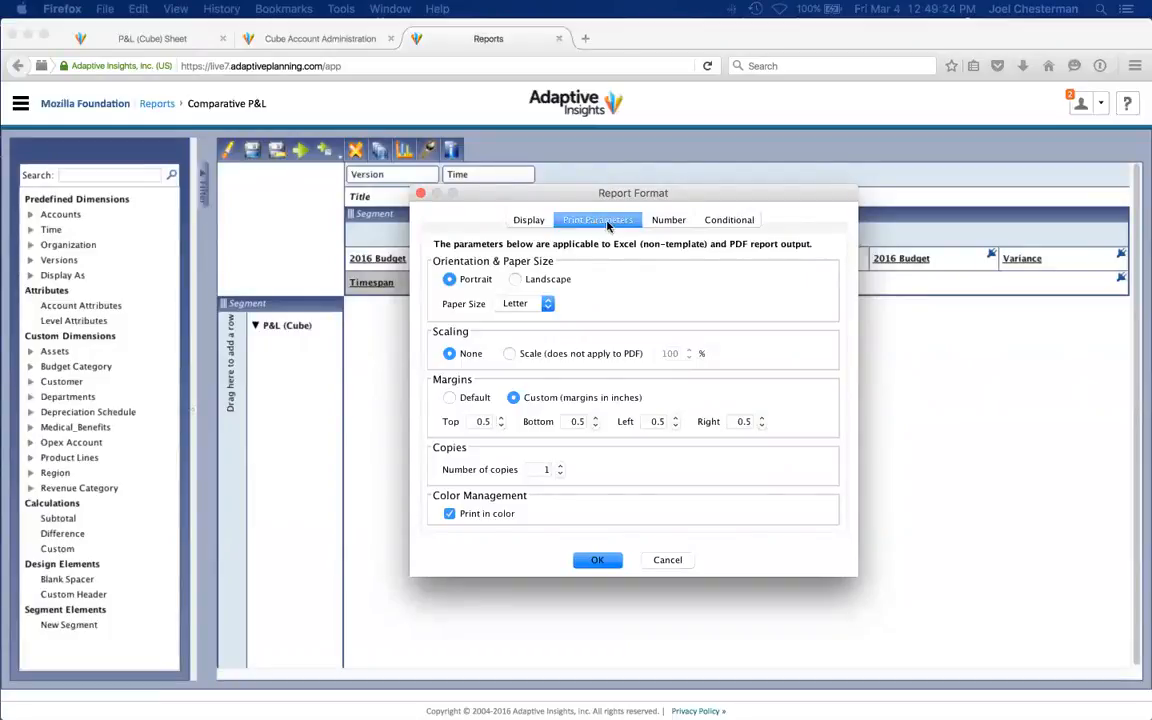
pyautogui.click(670, 221)
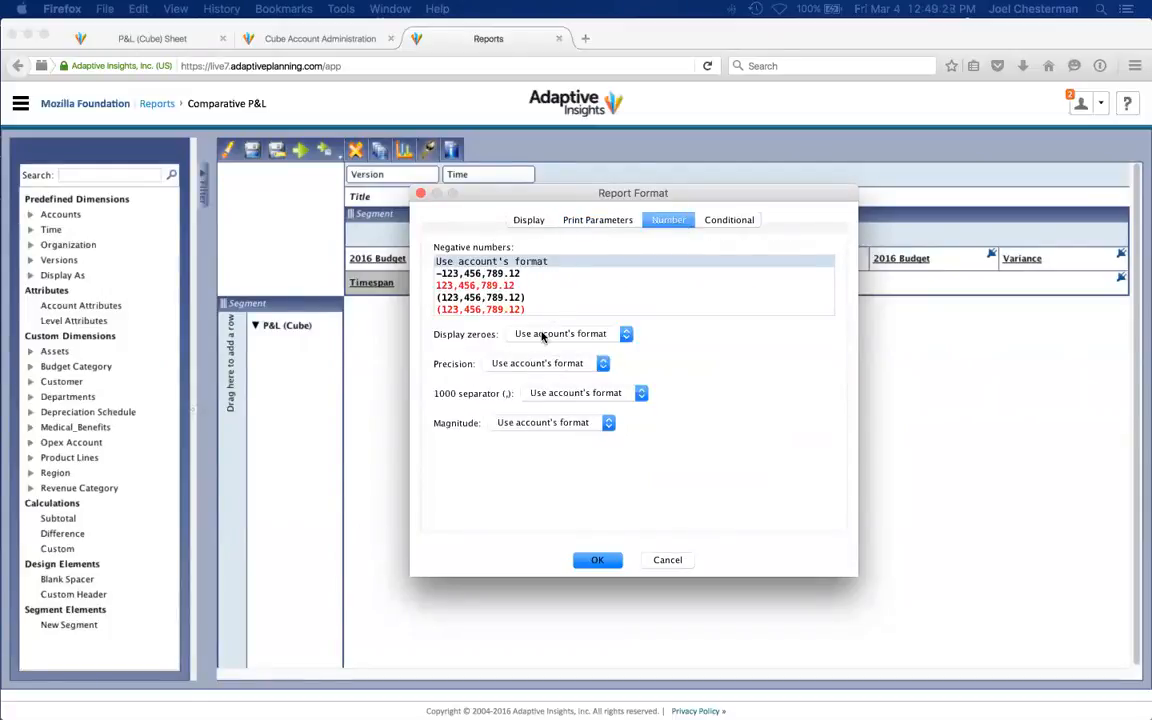
pyautogui.click(521, 363)
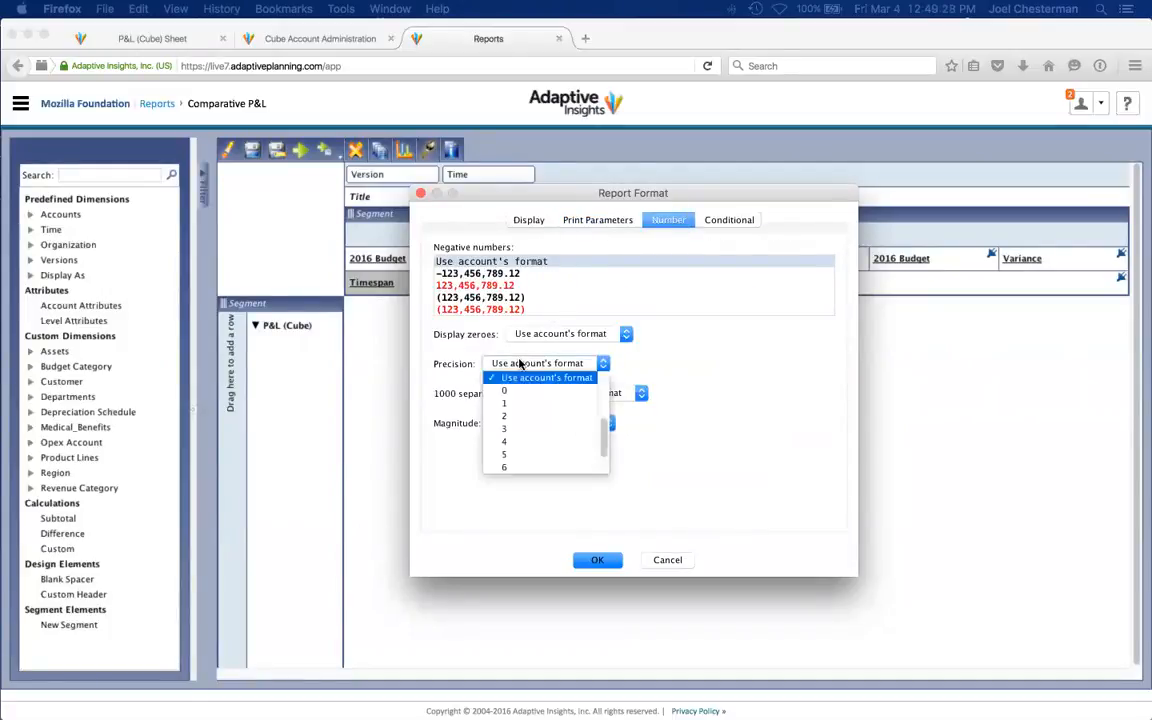
pyautogui.click(711, 364)
pyautogui.click(527, 423)
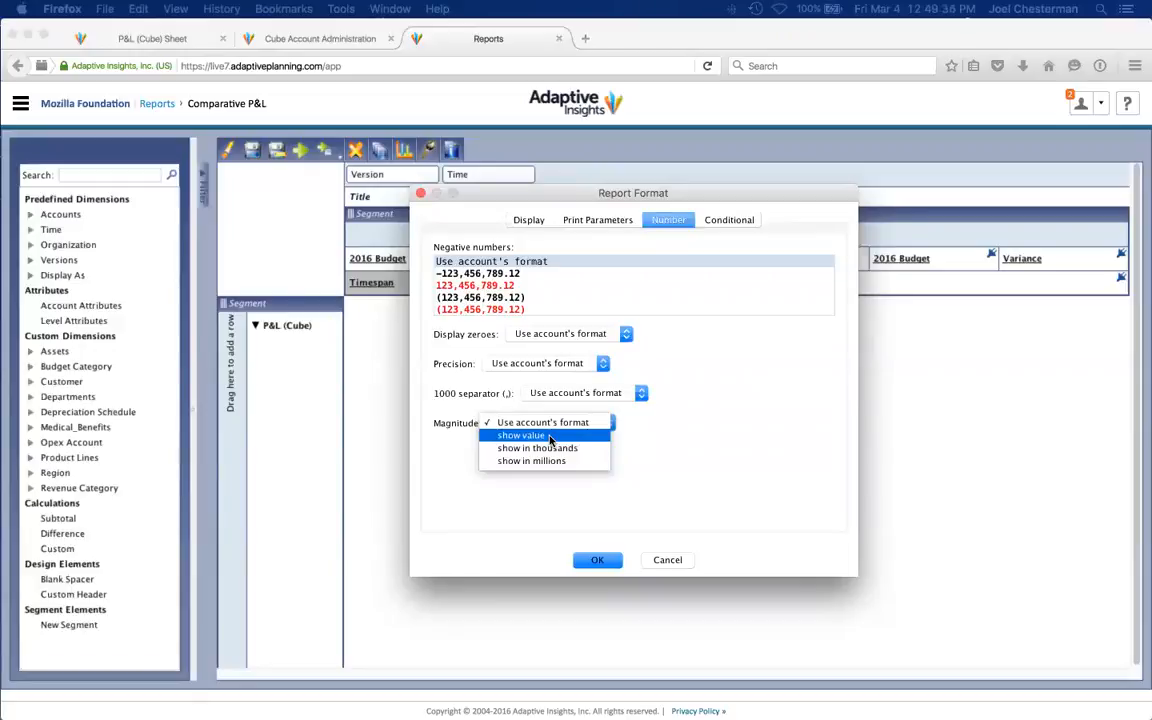
pyautogui.click(672, 552)
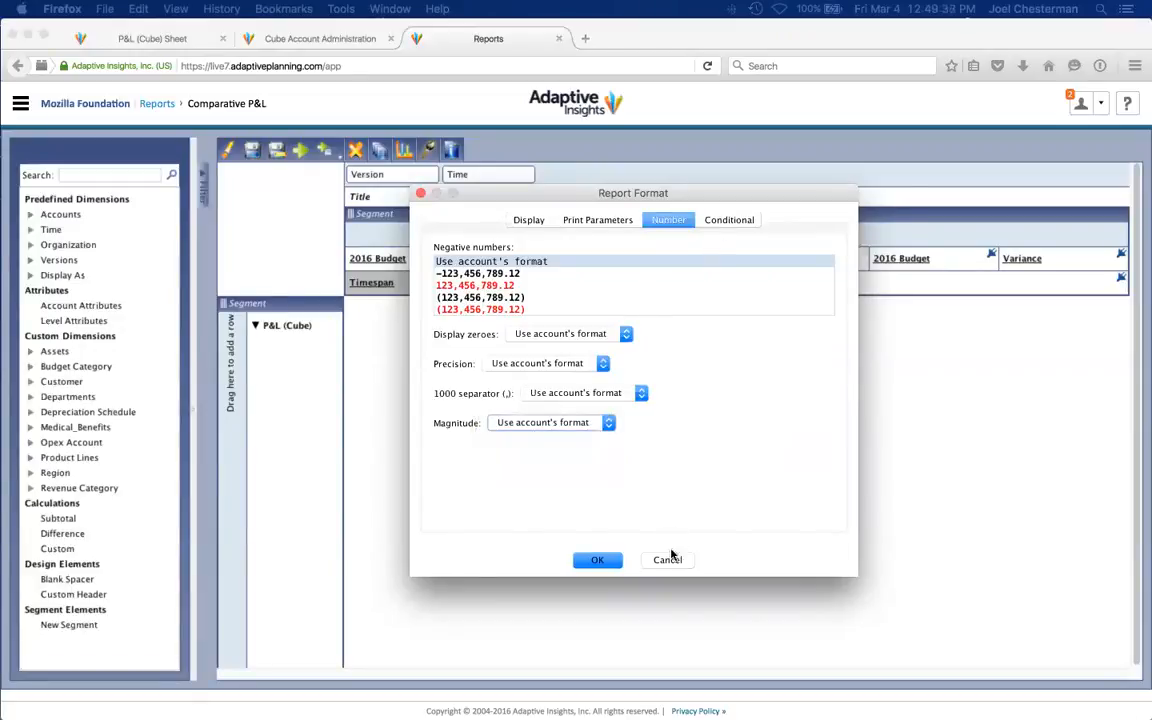
pyautogui.click(667, 559)
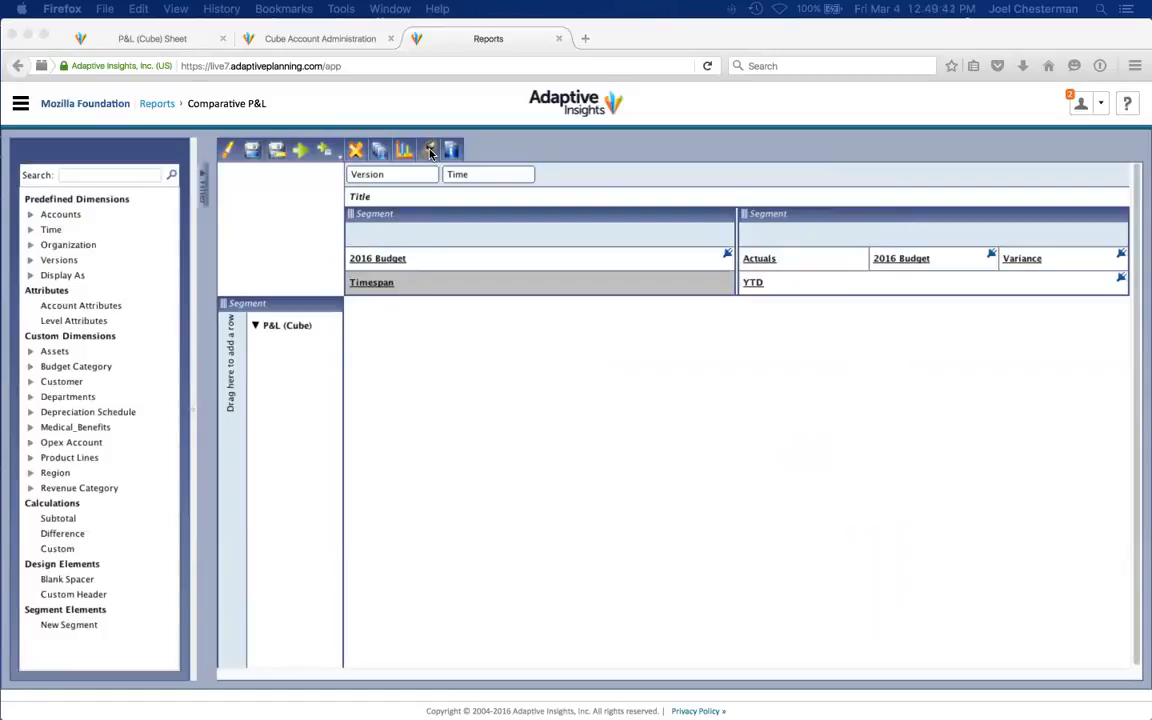
# Save the Comparative P&L report and run it in the preferred output format
pyautogui.click(251, 155)
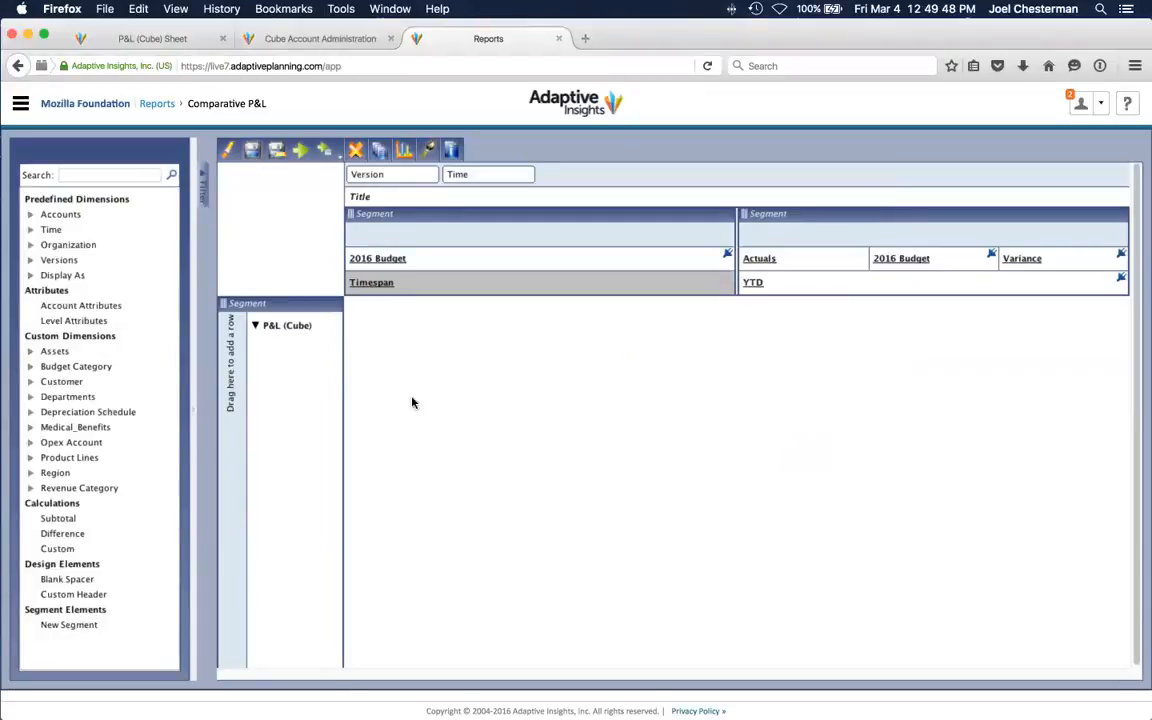
pyautogui.click(301, 152)
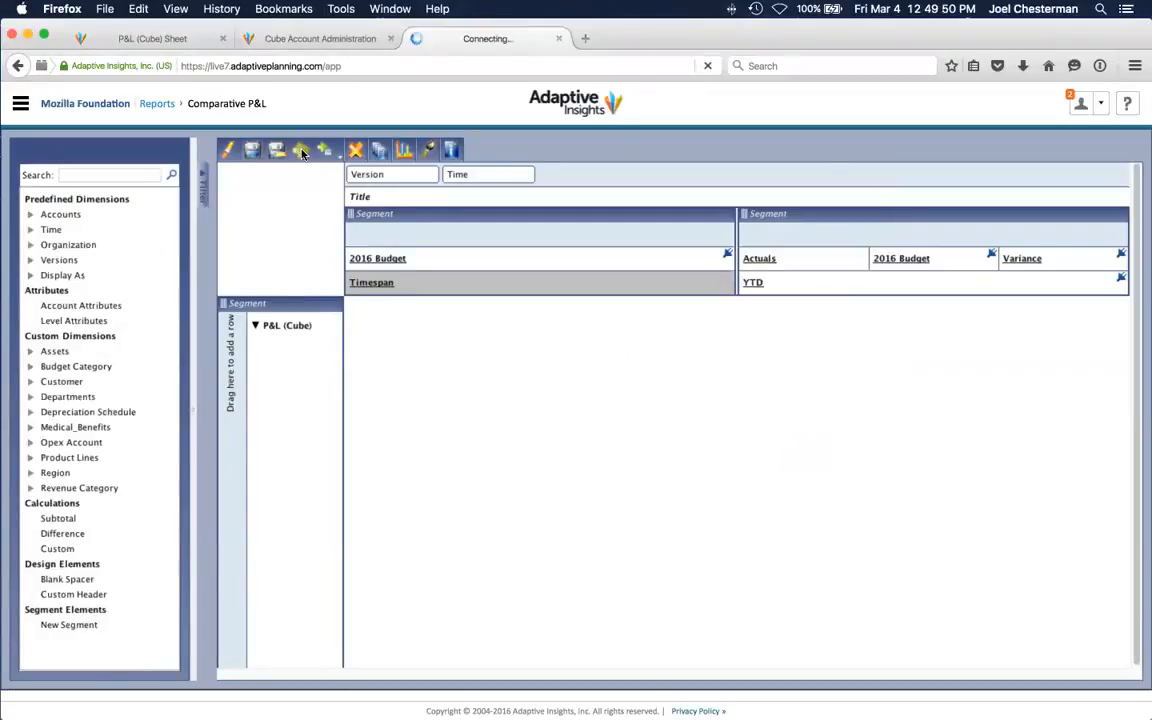